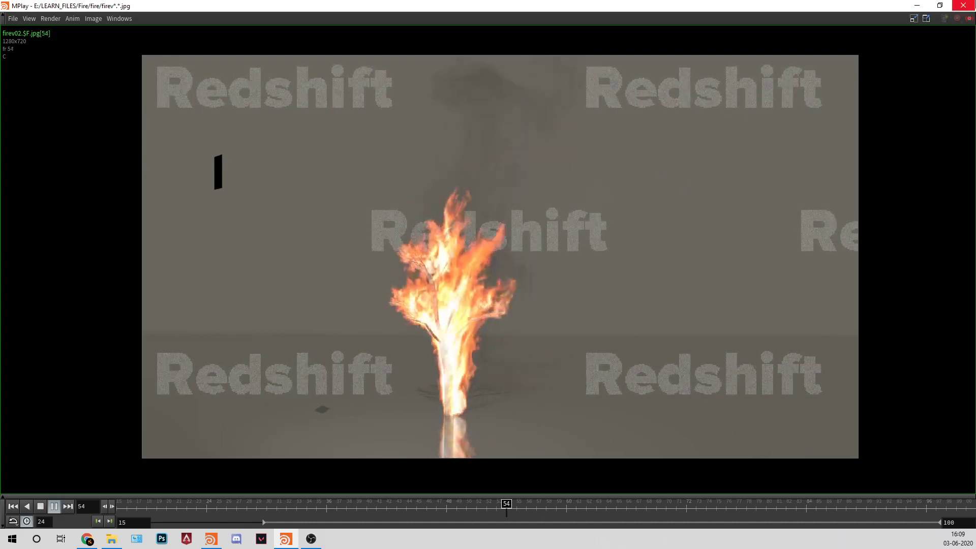
# Close the fire render preview and open the recent scene tree_fire.hip in Houdini.
pyautogui.click(963, 6)
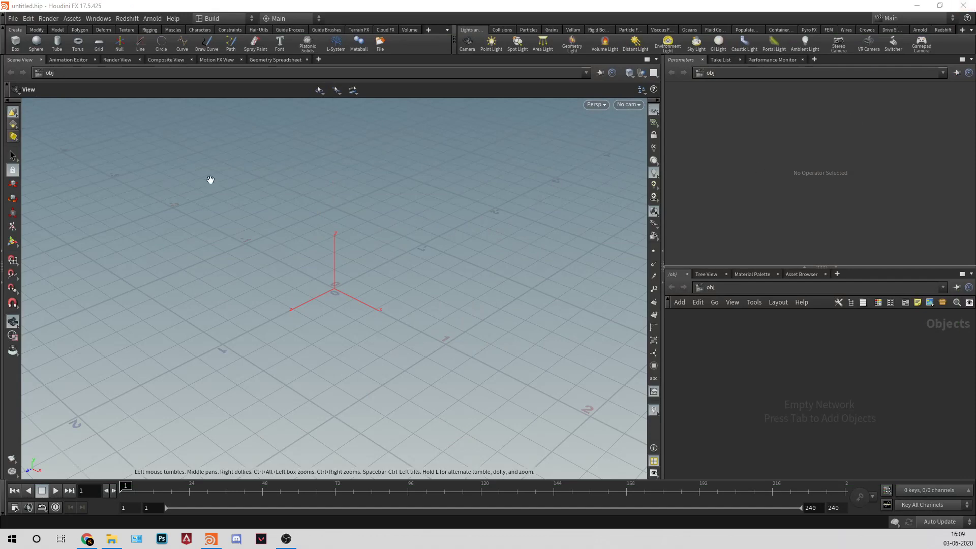
pyautogui.click(10, 19)
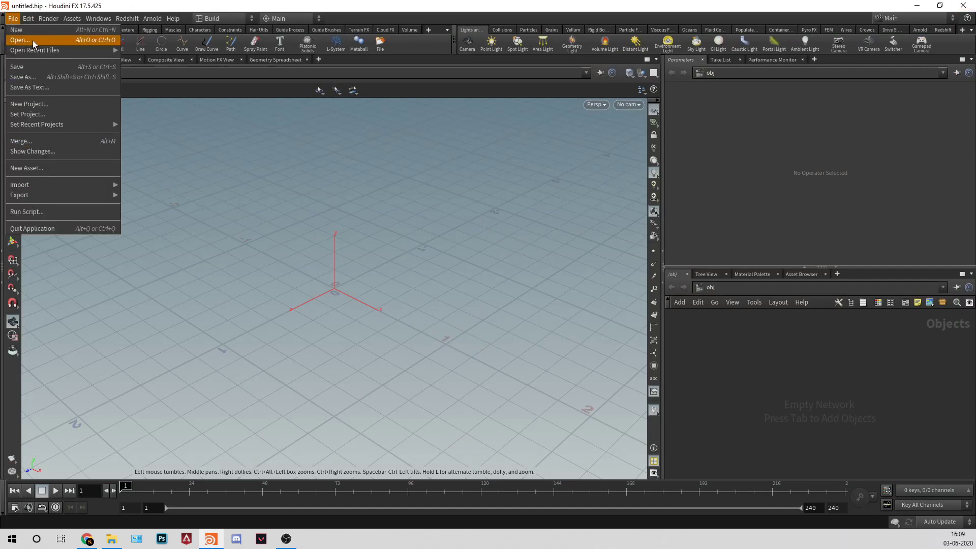
pyautogui.click(54, 40)
pyautogui.click(375, 8)
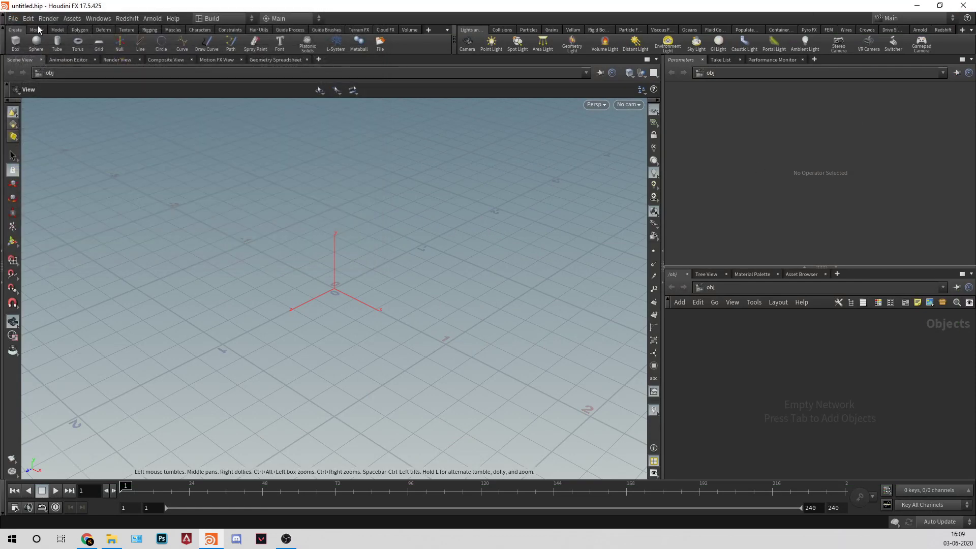
pyautogui.click(13, 18)
pyautogui.moveTo(45, 51)
pyautogui.click(178, 50)
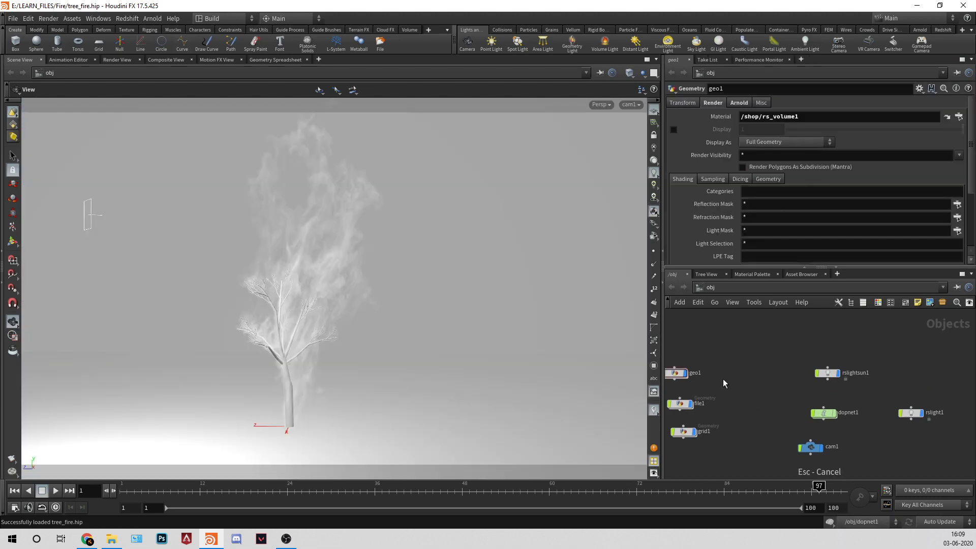
# Save the scene as a new version named tree_firev01.hip.
pyautogui.moveTo(753, 393); pyautogui.dragTo(782, 370, button='middle')
pyautogui.scroll(2, 779, 395)
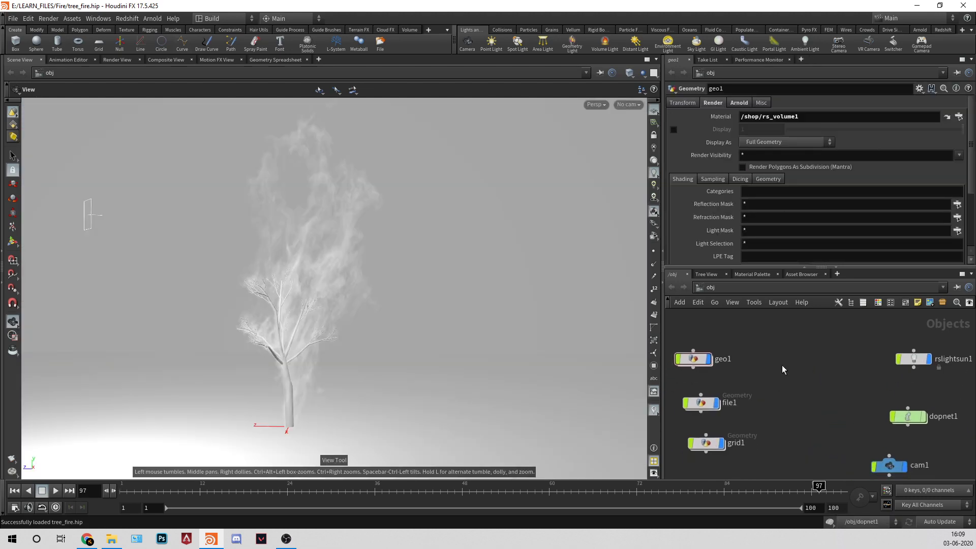
pyautogui.hotkey('ctrl', 'shift', 's')
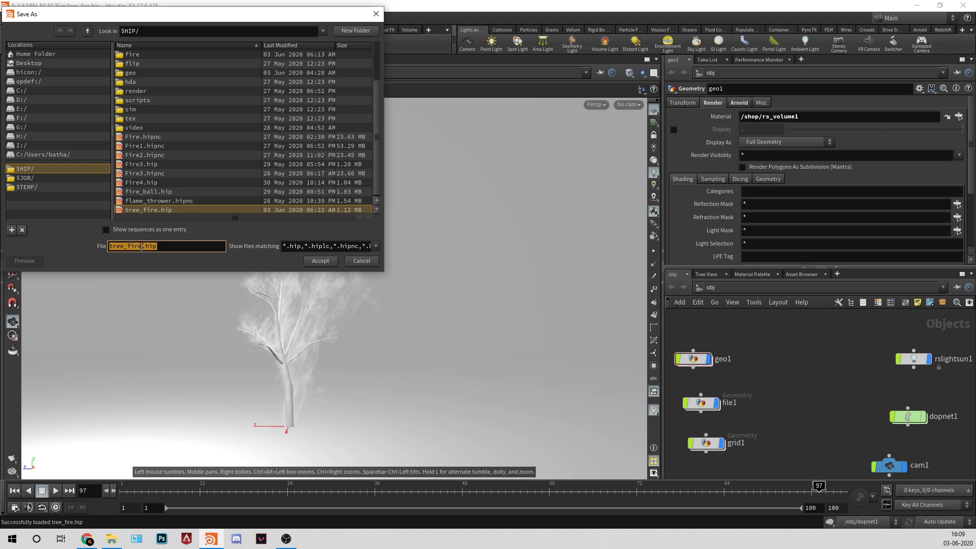
pyautogui.write('v01')
pyautogui.press('Return')
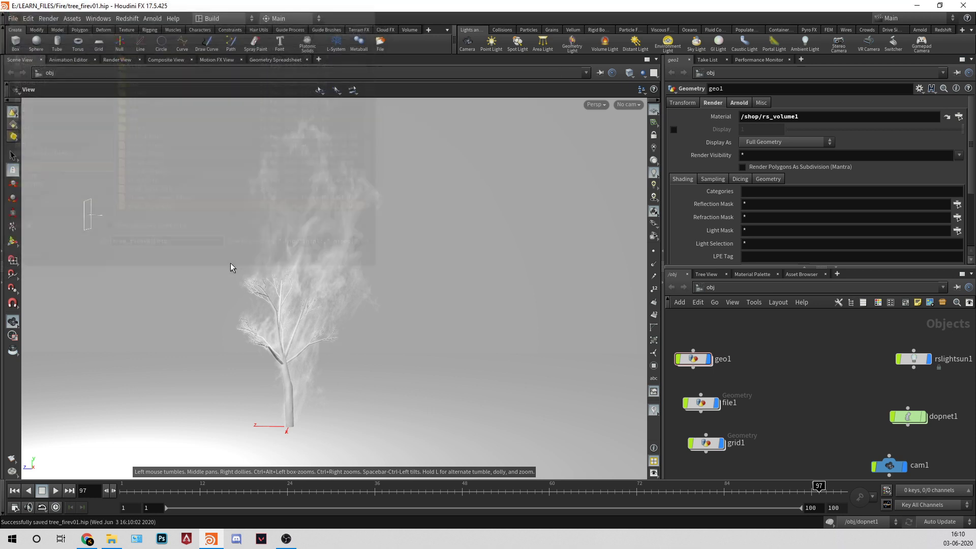
# Look inside the geo1 fire cache object, return to the object level and delete geo1.
pyautogui.scroll(1, 734, 370)
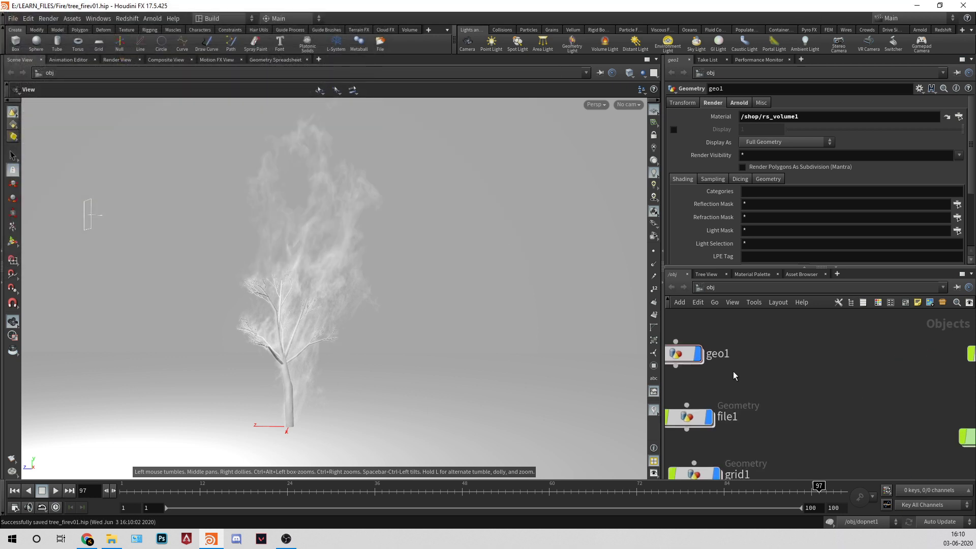
pyautogui.doubleClick(674, 351)
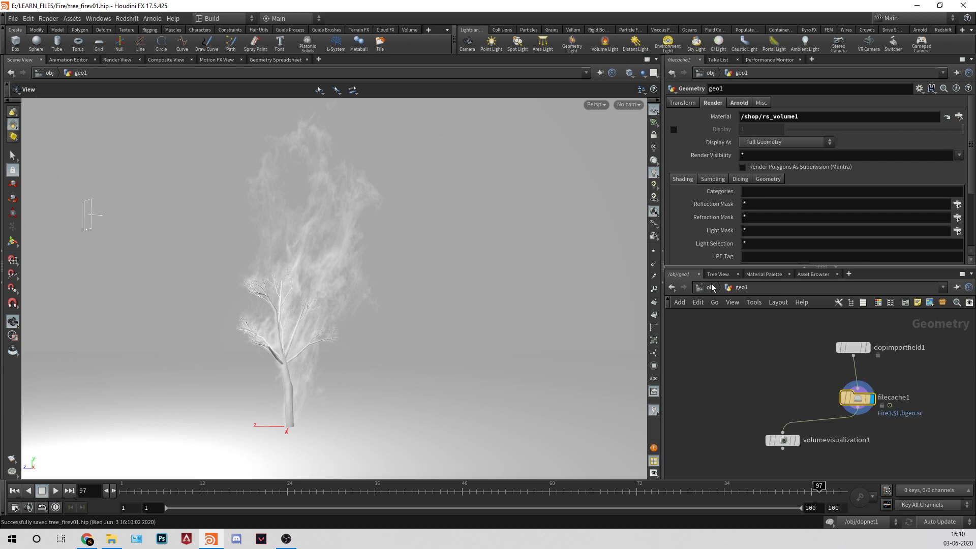
pyautogui.press('u')
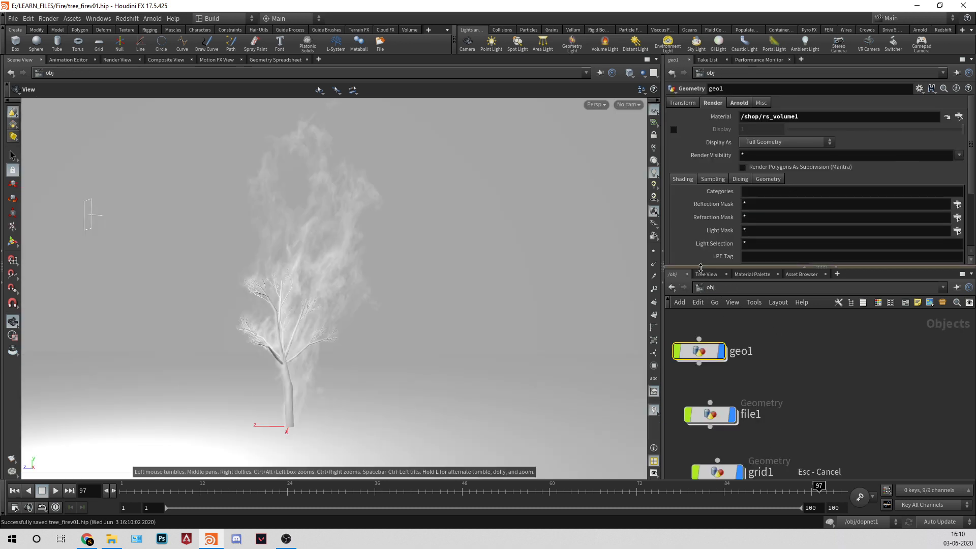
pyautogui.press('Delete')
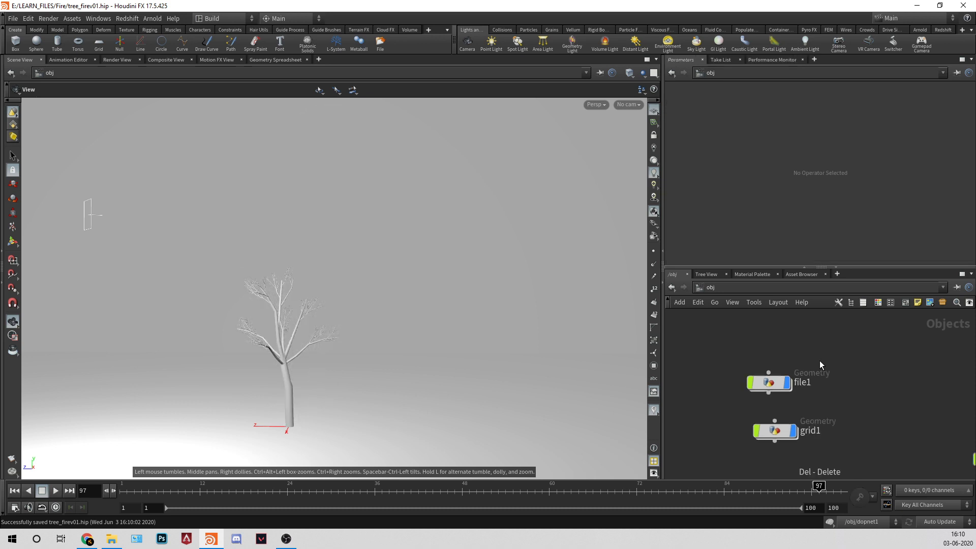
# Delete the dopnet1 simulation network and rearrange the rslight1 and cam1 nodes.
pyautogui.press('h')
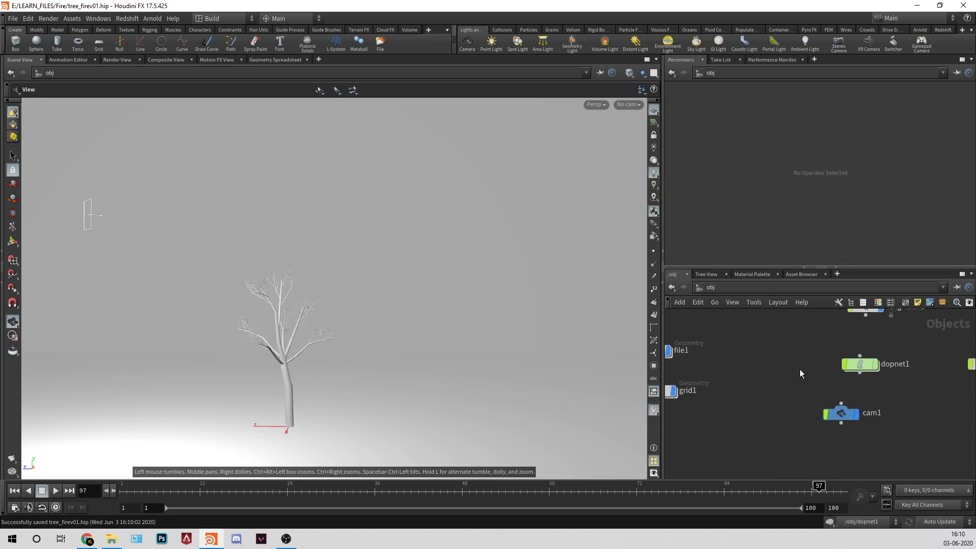
pyautogui.moveTo(899, 445); pyautogui.dragTo(767, 327)
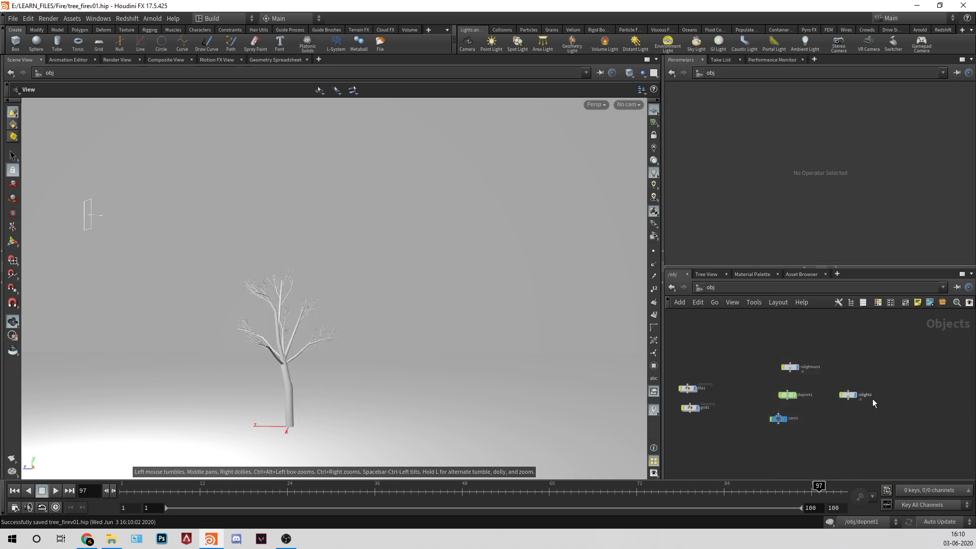
pyautogui.scroll(3, 872, 398)
pyautogui.press('Delete')
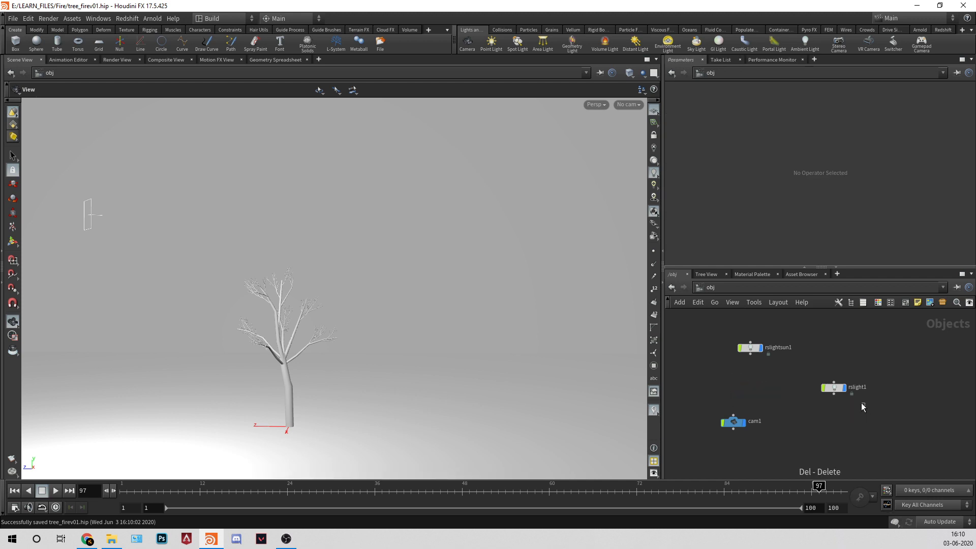
pyautogui.moveTo(825, 392); pyautogui.dragTo(832, 360)
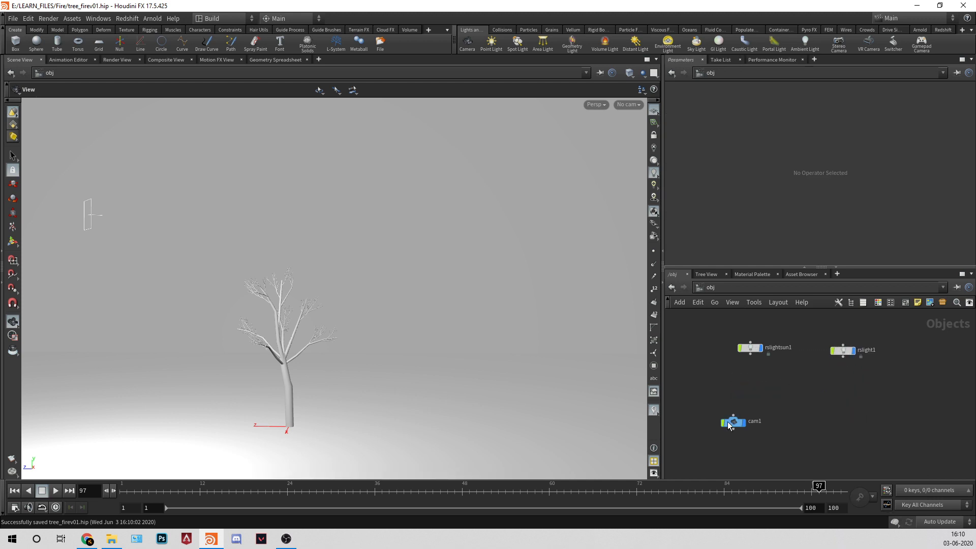
pyautogui.moveTo(728, 423); pyautogui.dragTo(822, 431)
# Switch the scene viewport to headlight-only lighting and view the tree up close.
pyautogui.moveTo(475, 379); pyautogui.dragTo(454, 390)
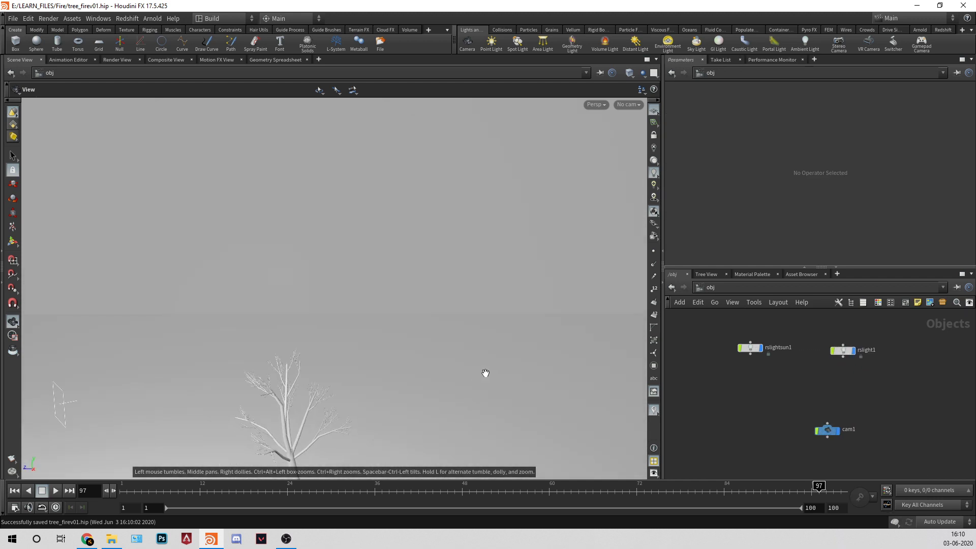
pyautogui.press('f')
pyautogui.moveTo(396, 370); pyautogui.dragTo(466, 355)
pyautogui.click(654, 155)
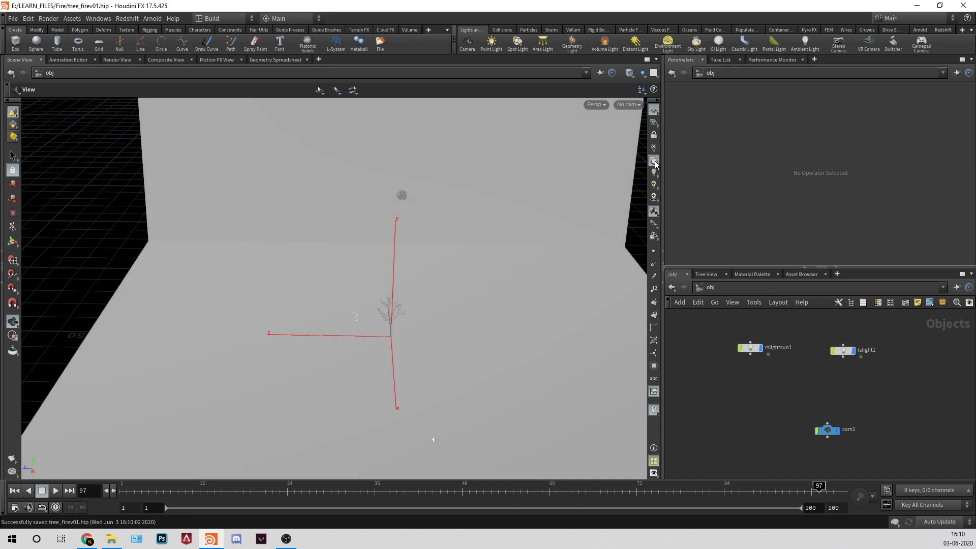
pyautogui.moveTo(432, 407); pyautogui.dragTo(460, 376)
# Enter the file1 object's geometry network that holds the tree.
pyautogui.moveTo(752, 397); pyautogui.dragTo(858, 404, button='middle')
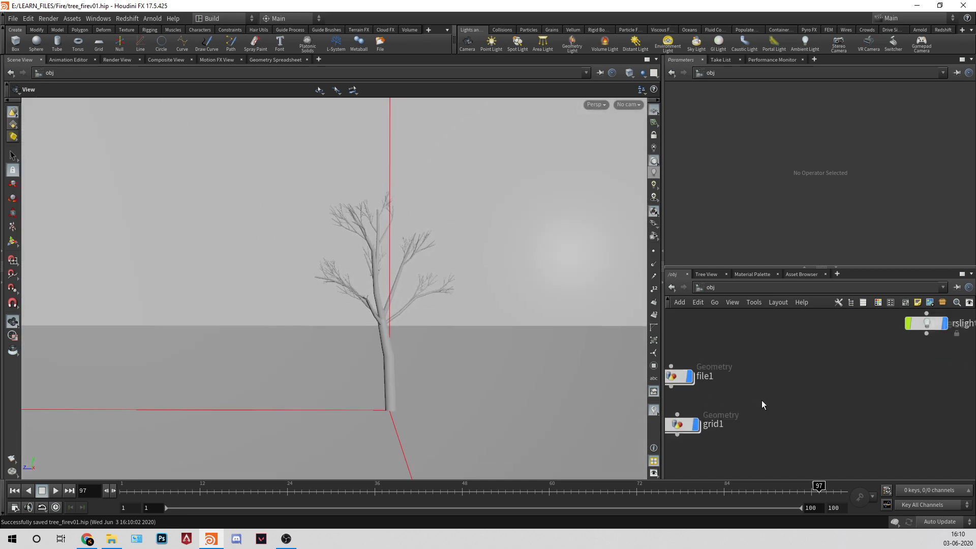
pyautogui.scroll(3, 727, 409)
pyautogui.click(719, 417)
pyautogui.click(721, 365)
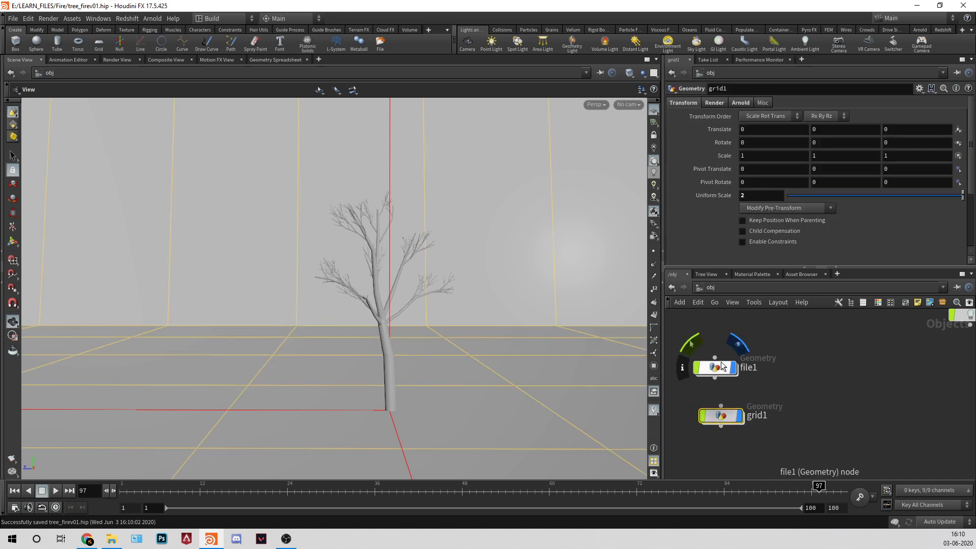
pyautogui.doubleClick(722, 365)
# Delete pyrosource1 and all the nodes below it, down to the fuel output null.
pyautogui.moveTo(881, 371); pyautogui.dragTo(876, 292, button='middle')
pyautogui.scroll(5, 841, 325)
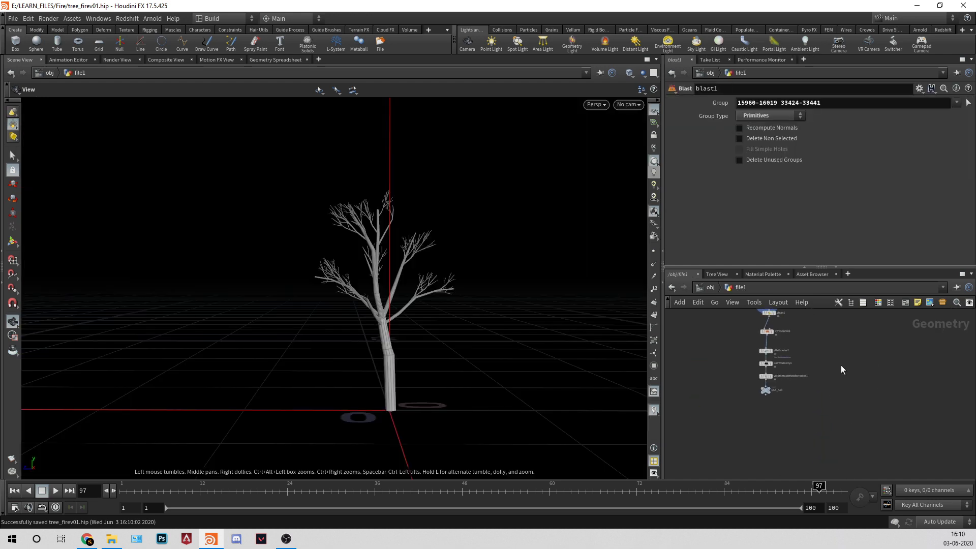
pyautogui.moveTo(841, 365); pyautogui.dragTo(862, 385, button='middle')
pyautogui.scroll(2, 857, 382)
pyautogui.moveTo(757, 347); pyautogui.dragTo(966, 475)
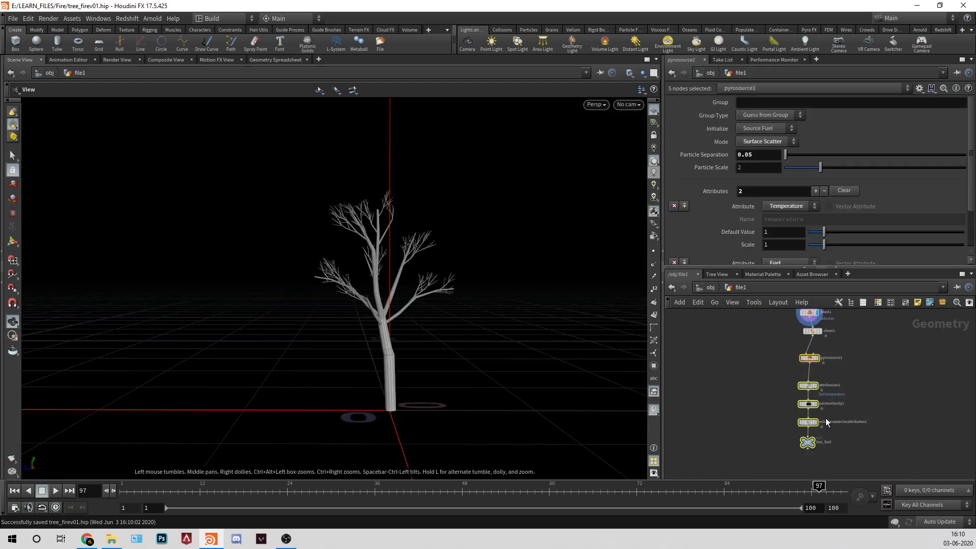
pyautogui.press('Delete')
# Display the imported tree from the file1 node and examine its open branch ends up close.
pyautogui.scroll(2, 838, 343)
pyautogui.moveTo(829, 349); pyautogui.dragTo(848, 421, button='middle')
pyautogui.moveTo(836, 352); pyautogui.dragTo(850, 470, button='middle')
pyautogui.moveTo(346, 234); pyautogui.dragTo(344, 307)
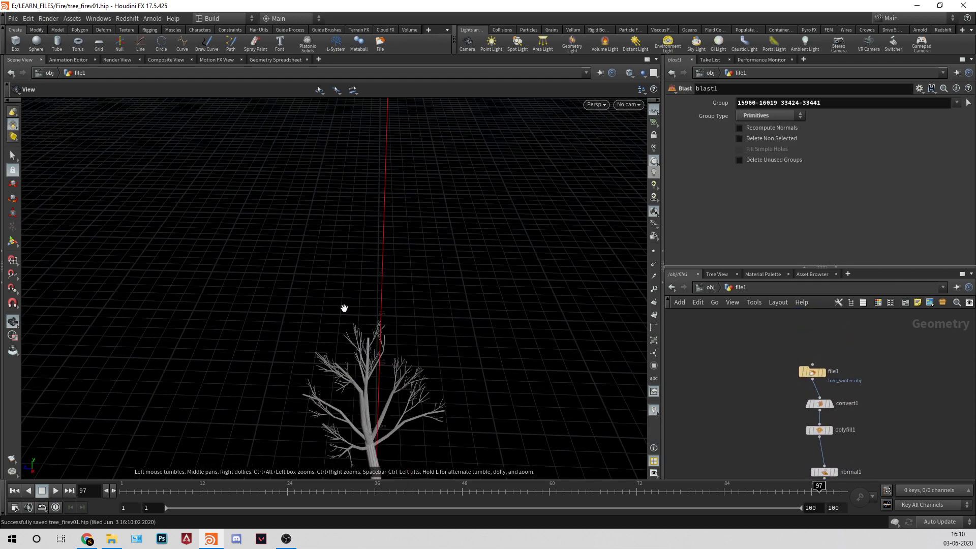
pyautogui.moveTo(344, 307); pyautogui.dragTo(447, 320, button='right')
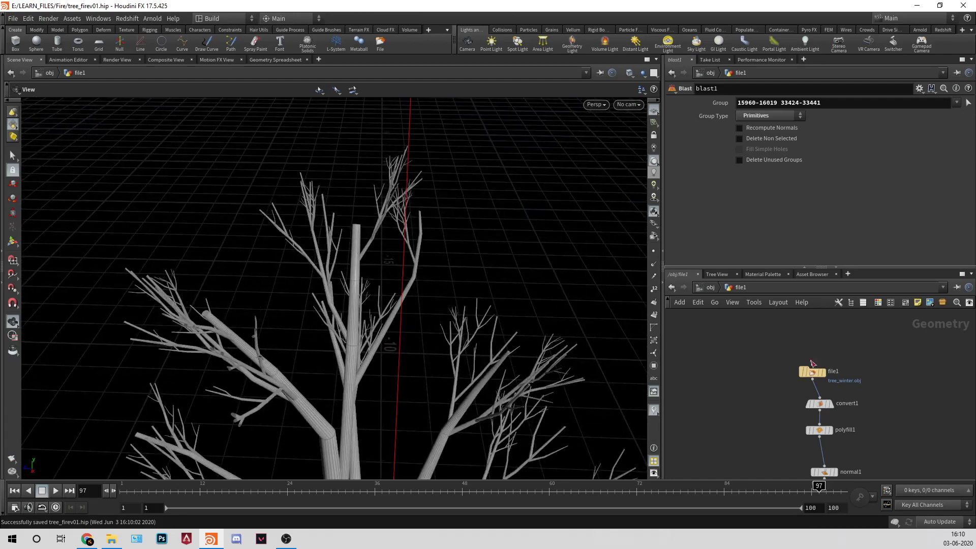
pyautogui.click(824, 373)
pyautogui.click(813, 373)
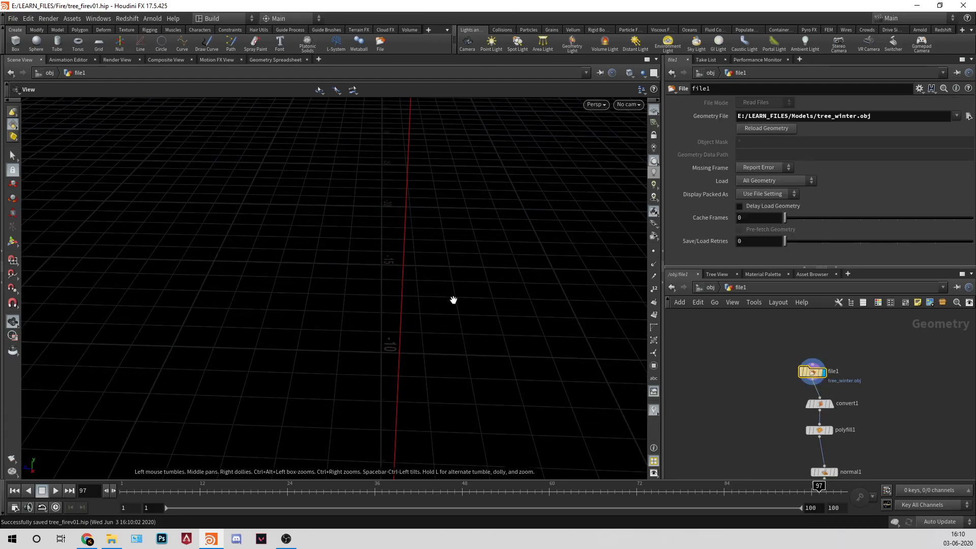
pyautogui.press('f')
pyautogui.moveTo(444, 303); pyautogui.dragTo(359, 386)
pyautogui.moveTo(318, 273); pyautogui.dragTo(657, 311, button='right')
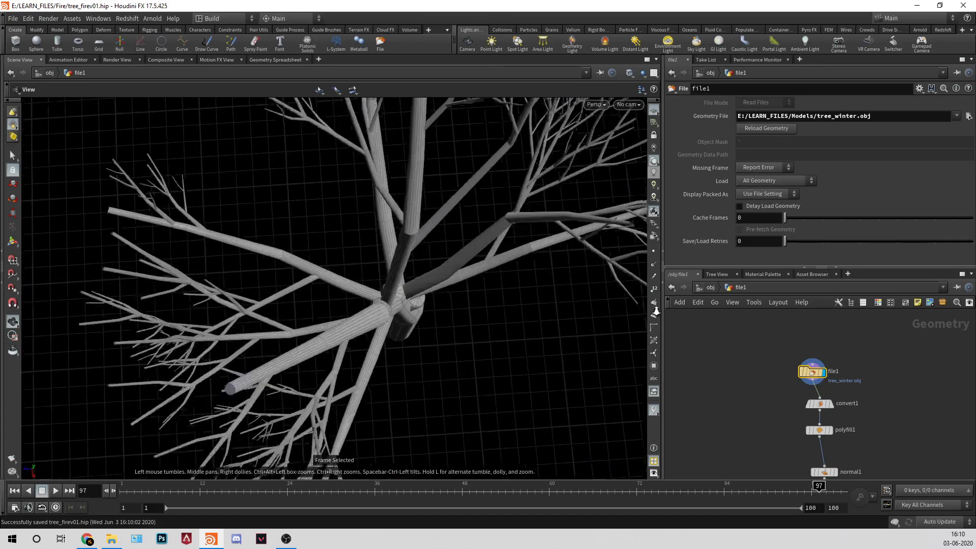
pyautogui.moveTo(351, 346); pyautogui.dragTo(373, 280)
pyautogui.moveTo(373, 280); pyautogui.dragTo(533, 342, button='right')
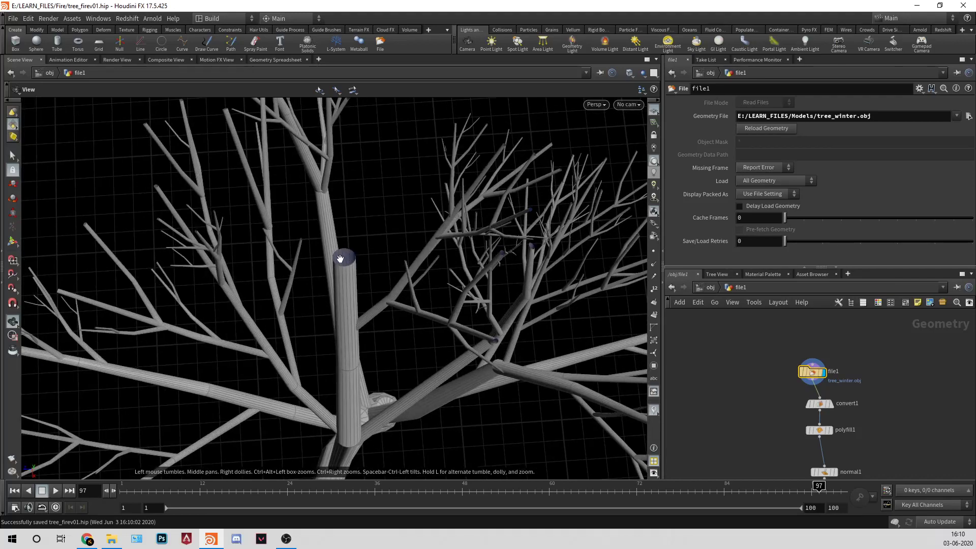
pyautogui.moveTo(345, 253); pyautogui.dragTo(538, 254)
# Display the convert1 and polyfill1 nodes in turn and examine the branch ends.
pyautogui.click(820, 403)
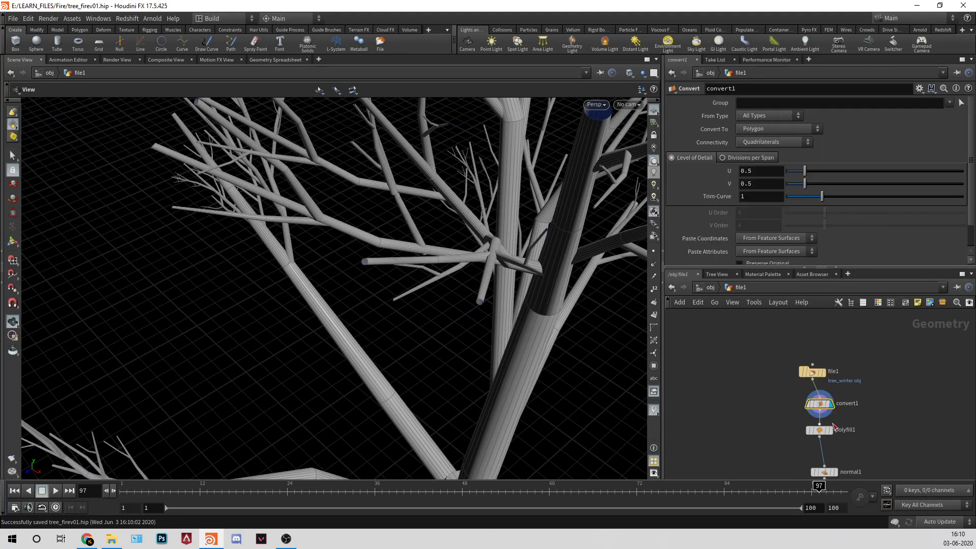
pyautogui.click(835, 431)
pyautogui.moveTo(514, 321); pyautogui.dragTo(486, 281)
pyautogui.scroll(5, 817, 381)
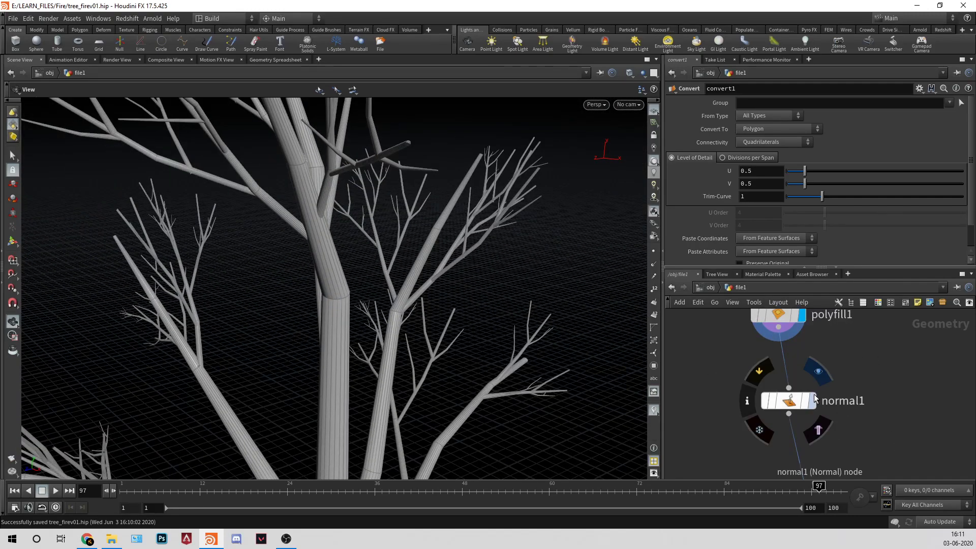
# Display the normal1 node and briefly show the normals on the tree.
pyautogui.click(785, 404)
pyautogui.scroll(-10, 351, 322)
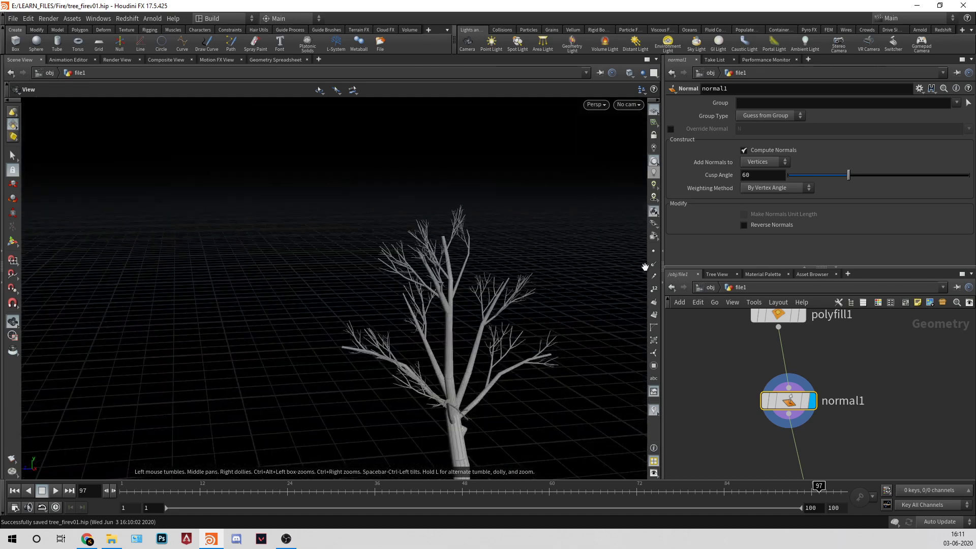
pyautogui.moveTo(605, 276); pyautogui.dragTo(617, 254)
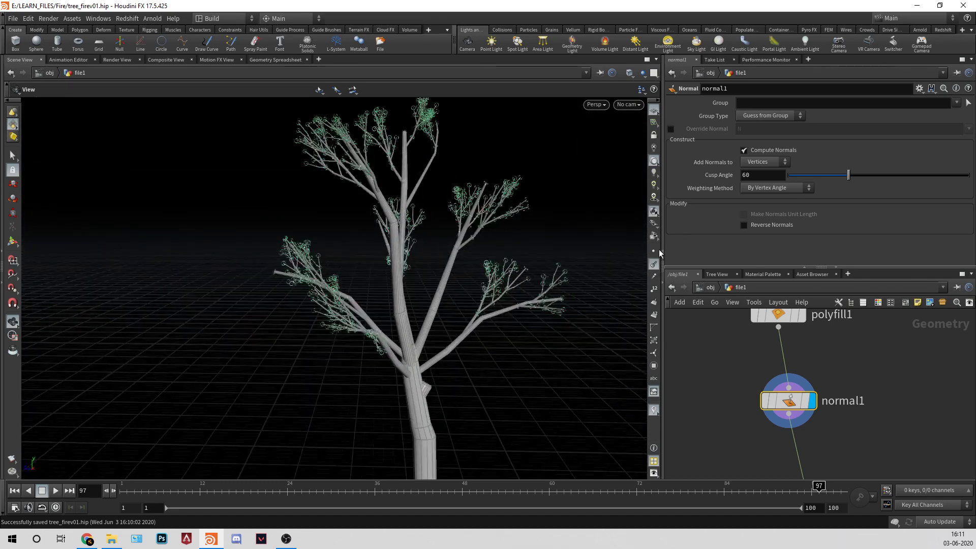
pyautogui.click(655, 264)
# Display the transform1 node and examine the scaled tree's placement at the origin.
pyautogui.moveTo(724, 316); pyautogui.dragTo(717, 213, button='middle')
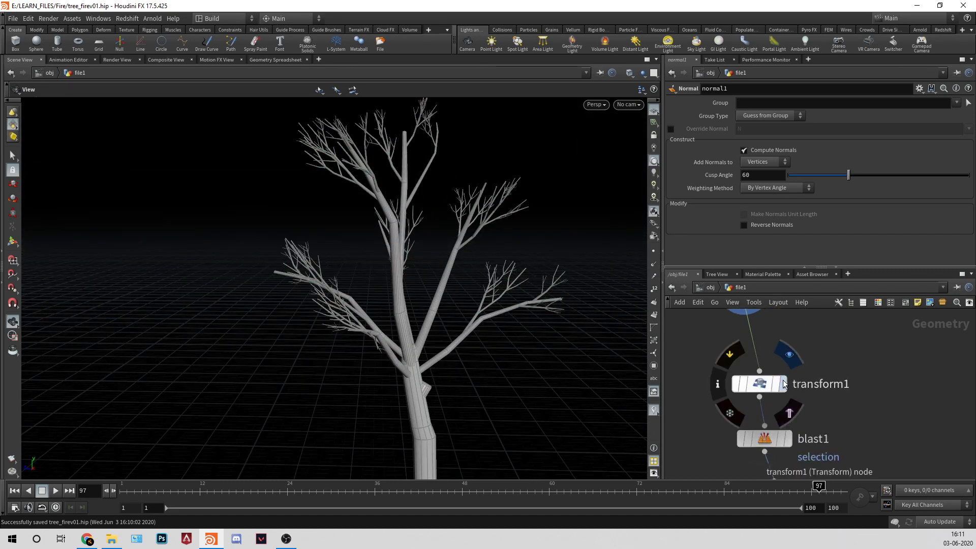
pyautogui.click(759, 384)
pyautogui.press('f')
pyautogui.moveTo(437, 331); pyautogui.dragTo(320, 324)
pyautogui.moveTo(339, 340); pyautogui.dragTo(366, 370, button='right')
pyautogui.moveTo(376, 370); pyautogui.dragTo(391, 319)
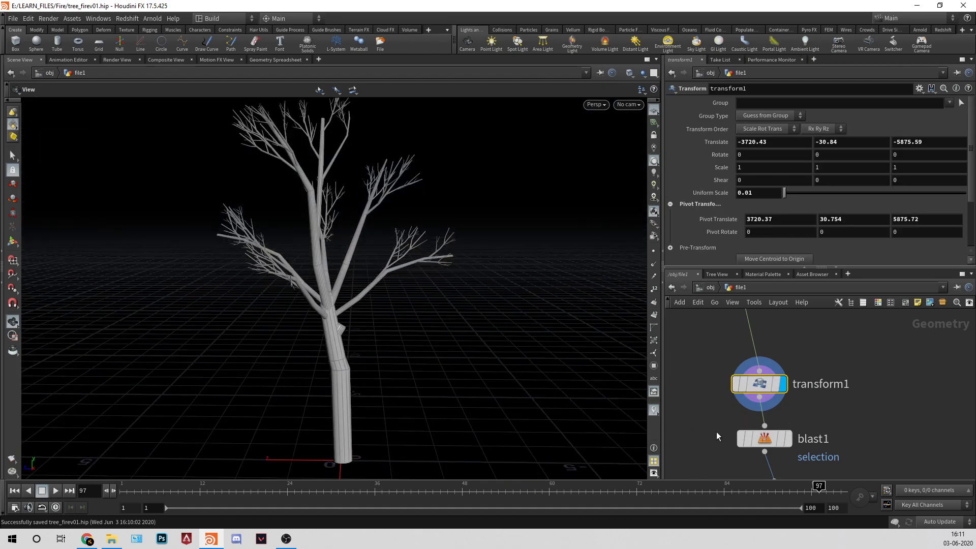
# Examine the stub on the trunk up close, and display the blast1 node to compare the tree with the stub removed.
pyautogui.moveTo(868, 428); pyautogui.dragTo(840, 326, button='middle')
pyautogui.moveTo(726, 342)
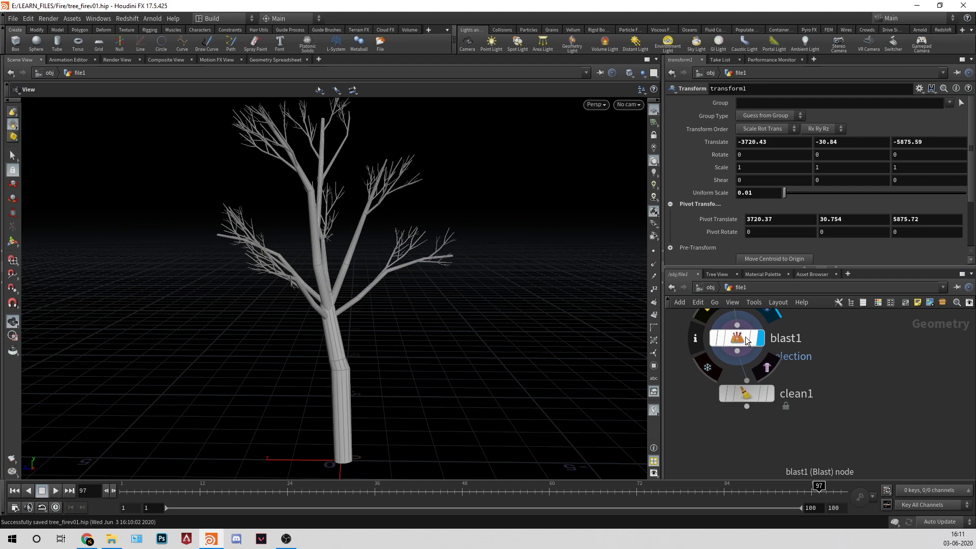
pyautogui.moveTo(775, 344); pyautogui.dragTo(774, 374, button='middle')
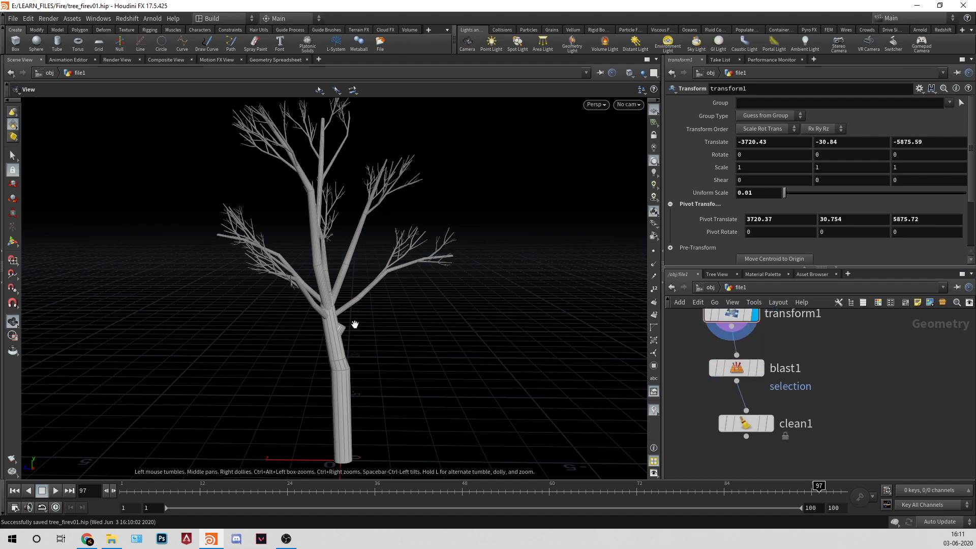
pyautogui.moveTo(355, 322); pyautogui.dragTo(375, 357, button='right')
pyautogui.moveTo(331, 322); pyautogui.dragTo(421, 323, button='right')
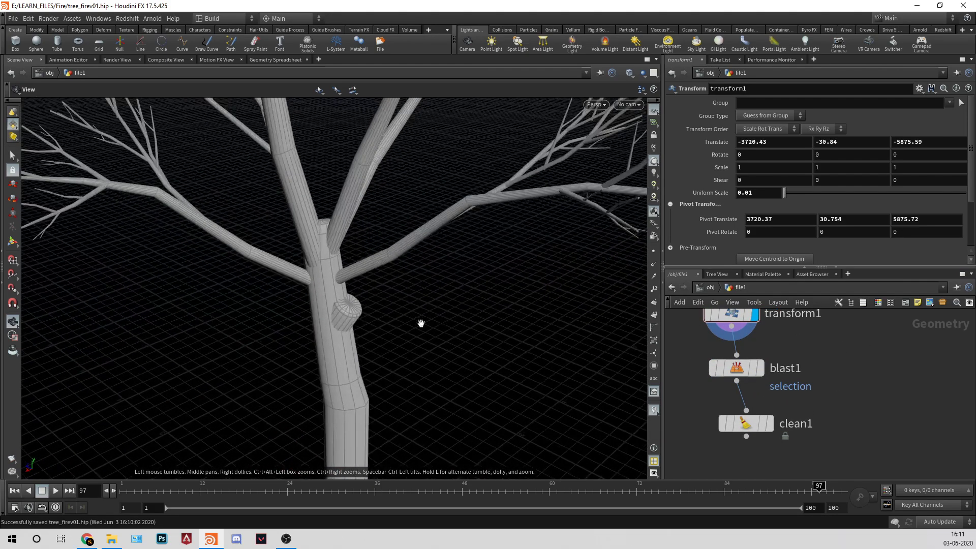
pyautogui.click(759, 367)
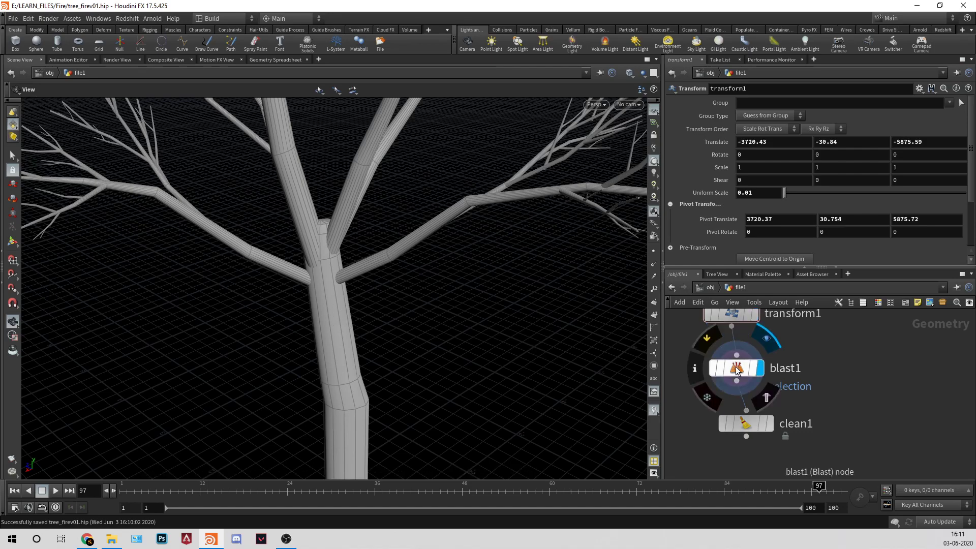
pyautogui.moveTo(385, 306); pyautogui.dragTo(313, 331, button='right')
pyautogui.moveTo(314, 331); pyautogui.dragTo(321, 299)
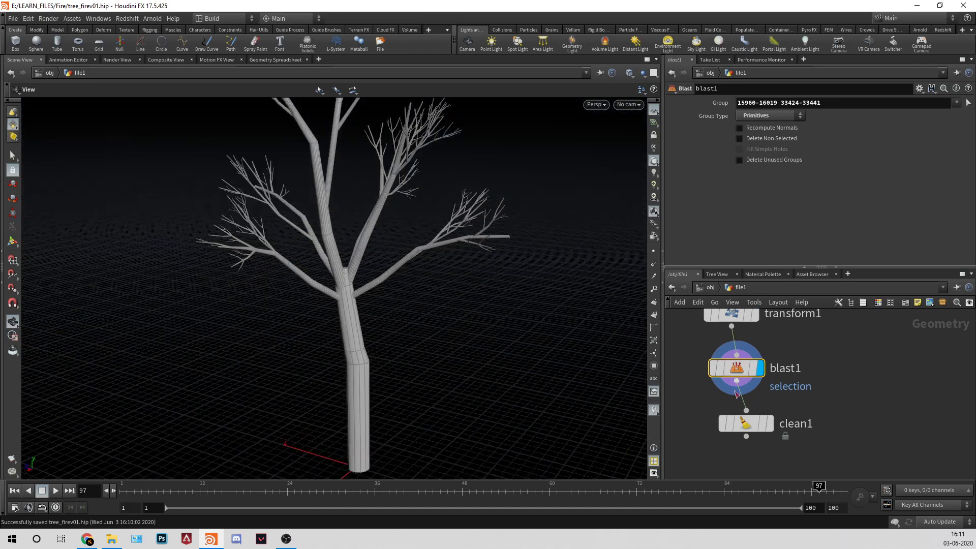
# Display the clean1 node, align it beneath blast1 and review its node info and the cleaned tree.
pyautogui.click(770, 424)
pyautogui.moveTo(752, 426); pyautogui.dragTo(743, 414)
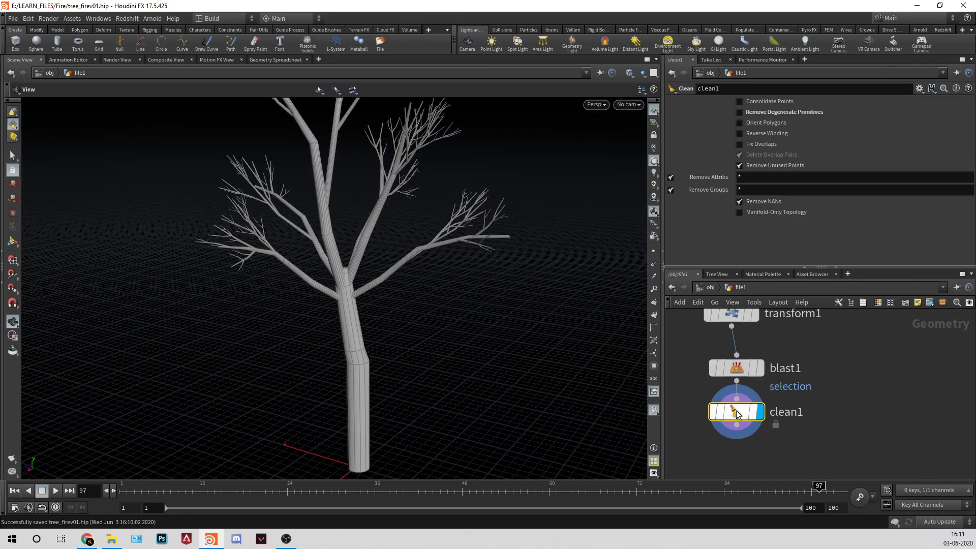
pyautogui.click(695, 411)
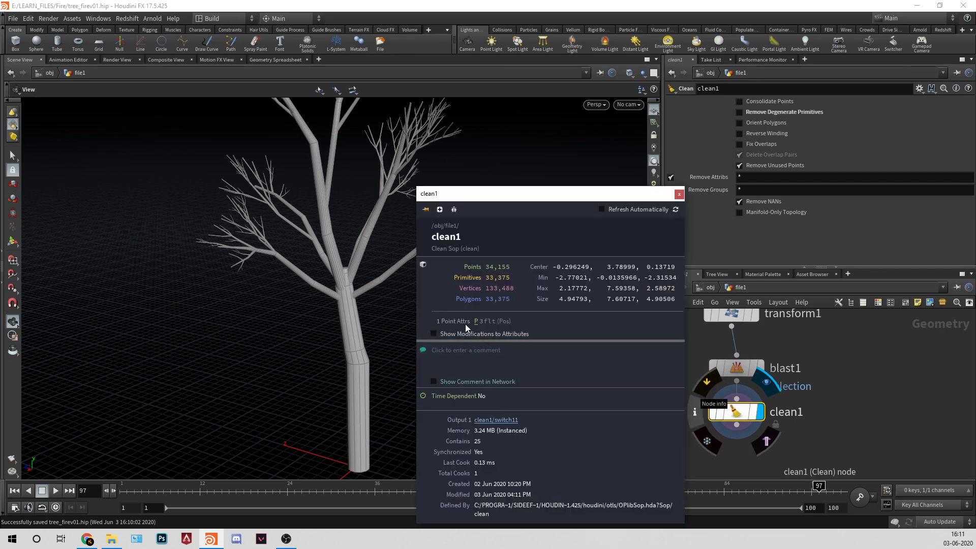
pyautogui.click(862, 361)
pyautogui.moveTo(400, 241); pyautogui.dragTo(249, 279, button='right')
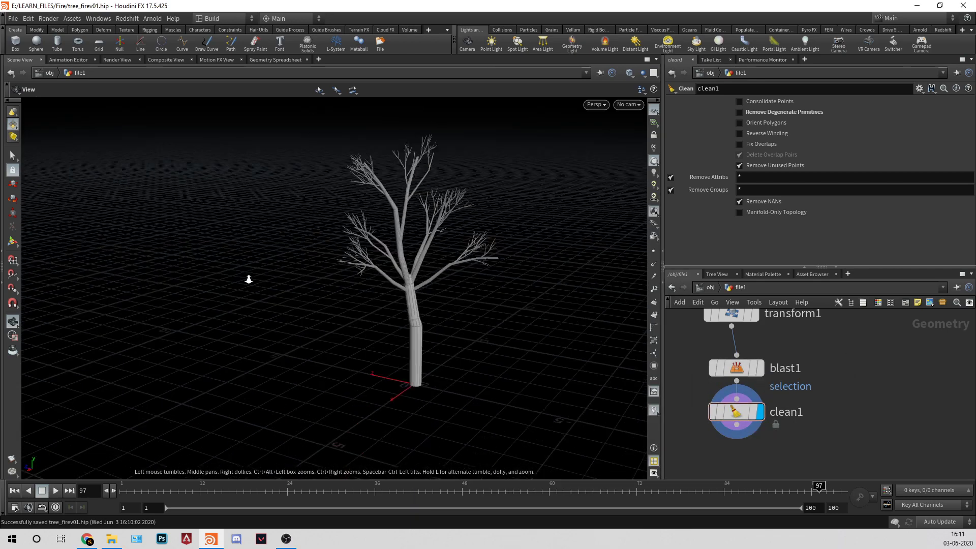
pyautogui.moveTo(248, 279); pyautogui.dragTo(506, 315)
# Add a Pyro Source node below clean1, fed by the cleaned tree.
pyautogui.scroll(6, 898, 401)
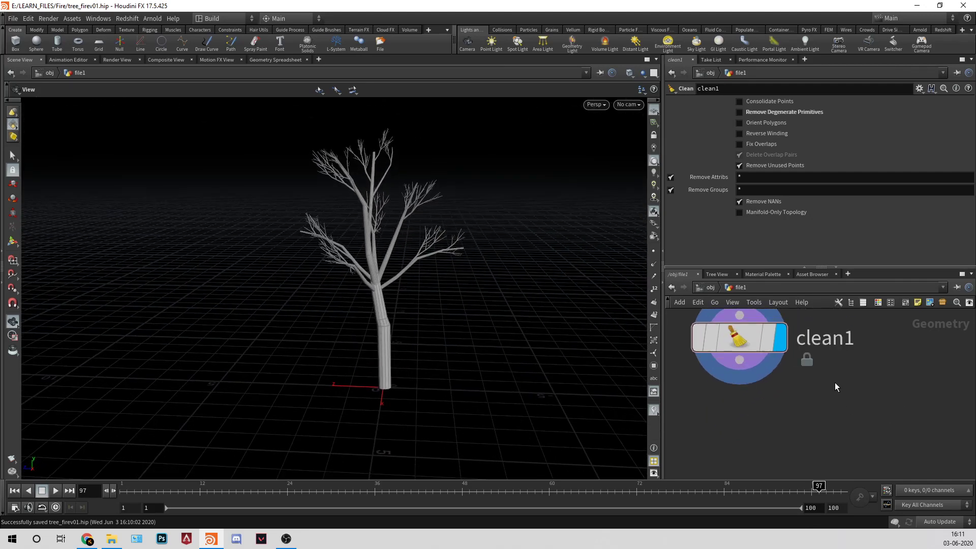
pyautogui.press('Tab')
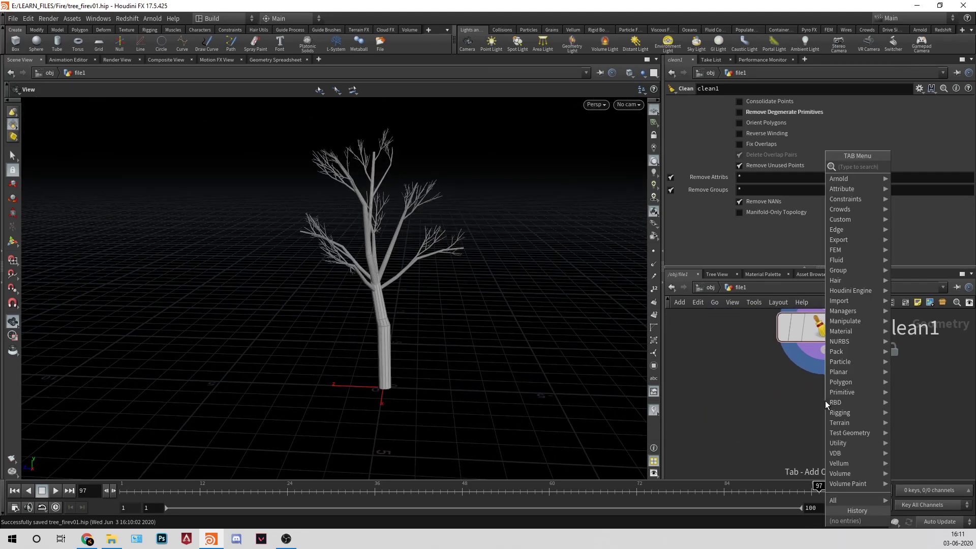
pyautogui.write('pyr')
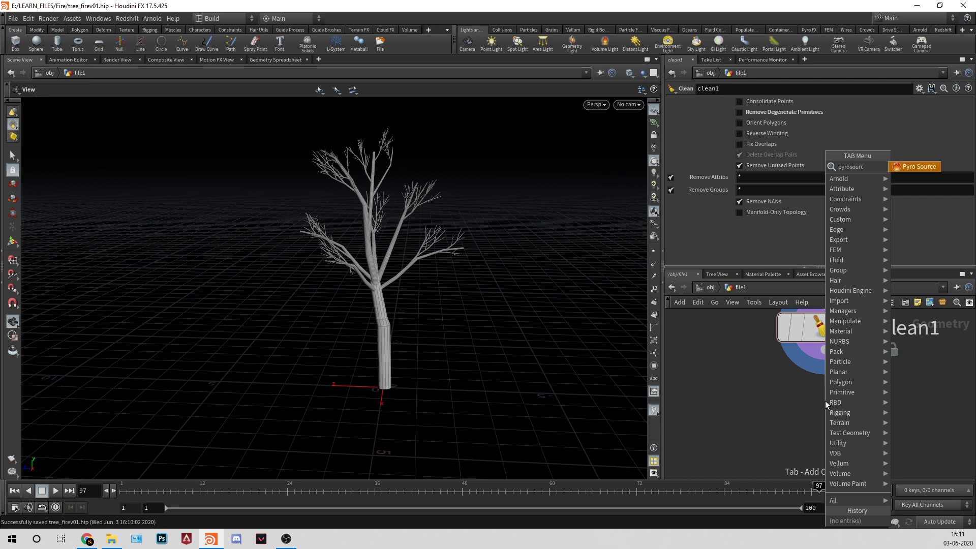
pyautogui.write('osourc')
pyautogui.press('Return')
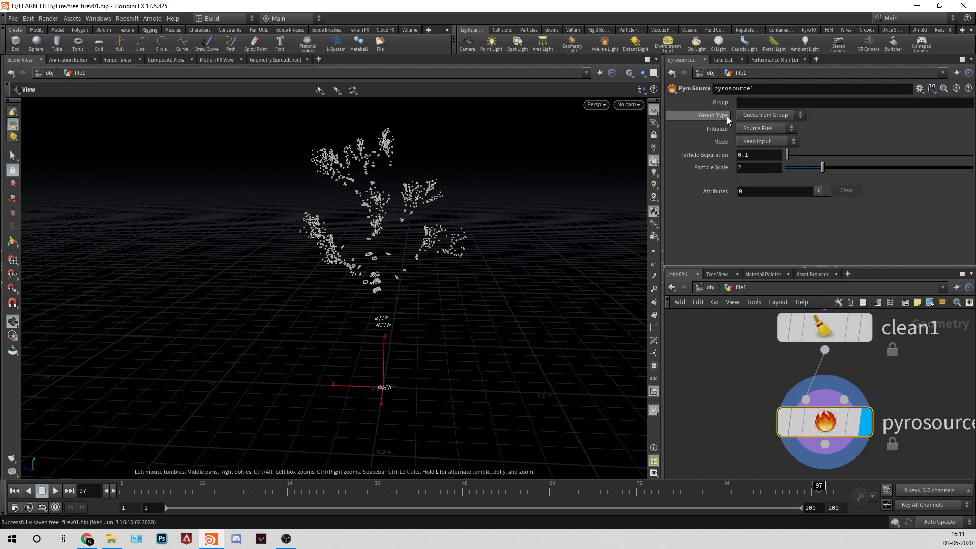
# Initialize the Pyro Source node with Source Fuel and set its mode to Surface Scatter.
pyautogui.click(764, 128)
pyautogui.click(763, 148)
pyautogui.click(765, 129)
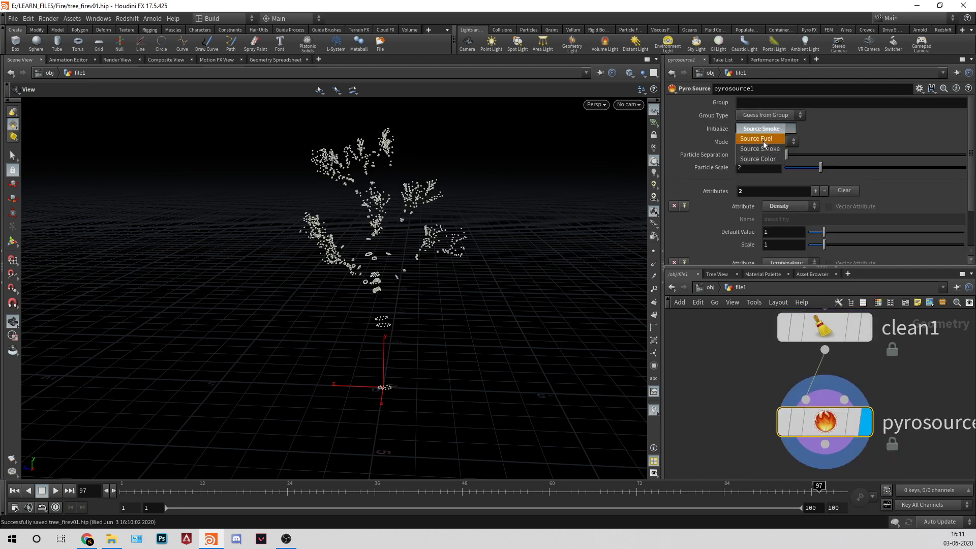
pyautogui.click(763, 139)
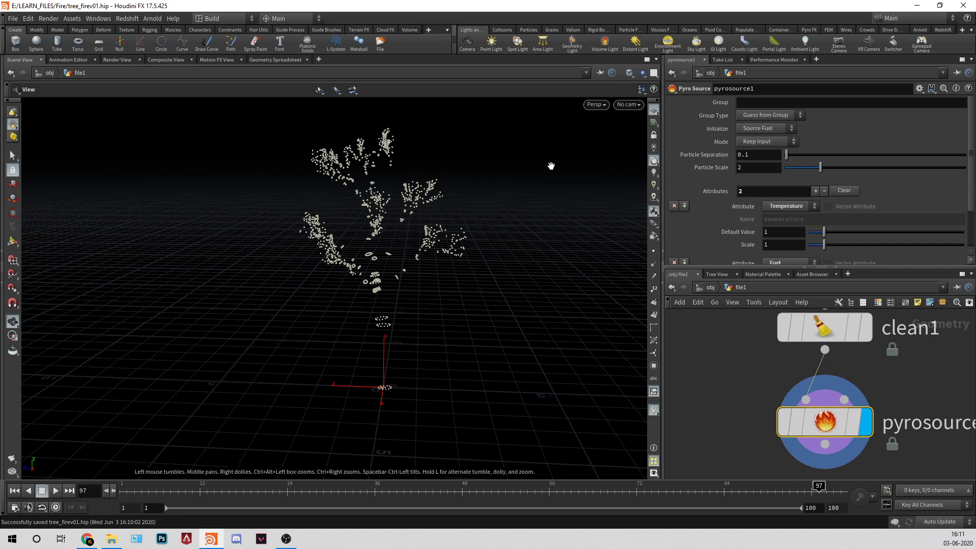
pyautogui.click(748, 142)
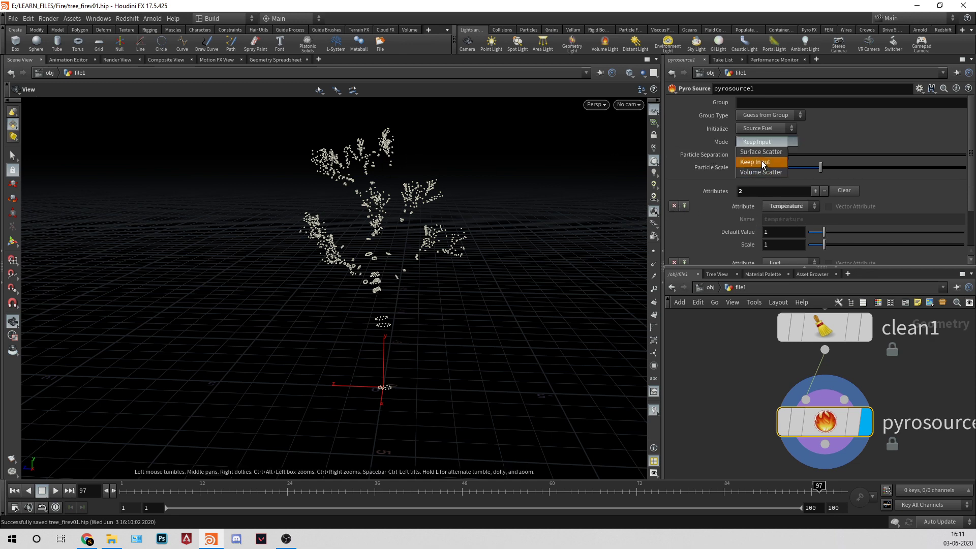
pyautogui.click(761, 152)
pyautogui.moveTo(474, 224); pyautogui.dragTo(434, 263, button='right')
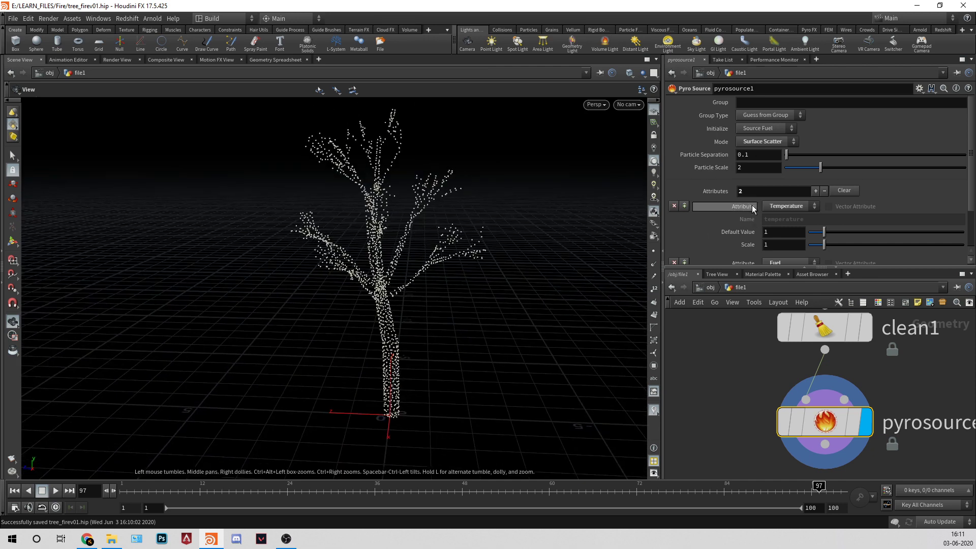
# Set the Pyro Source particle separation to 0.05 and check the point density on the branches.
pyautogui.scroll(-3, 753, 209)
pyautogui.scroll(3, 756, 183)
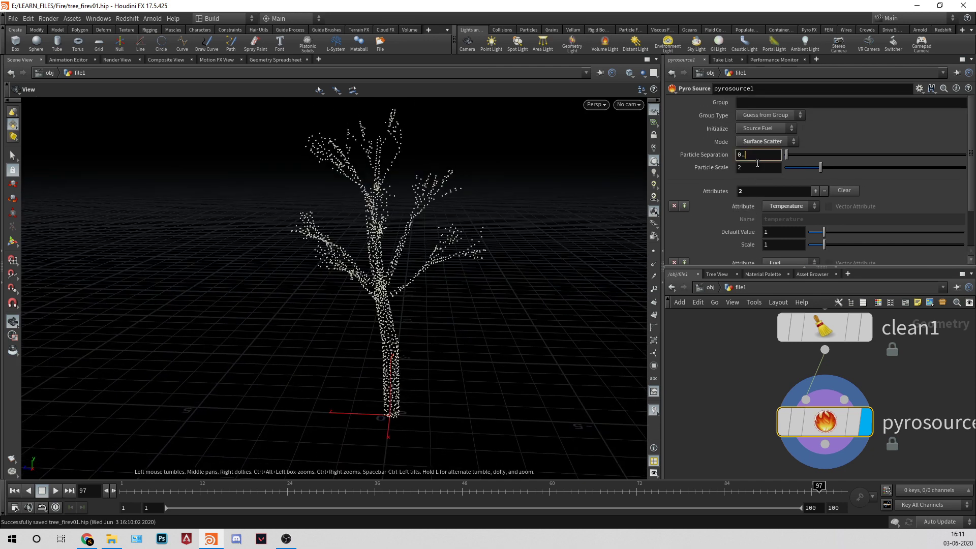
pyautogui.press('Return')
pyautogui.scroll(5, 374, 276)
pyautogui.scroll(-5, 373, 276)
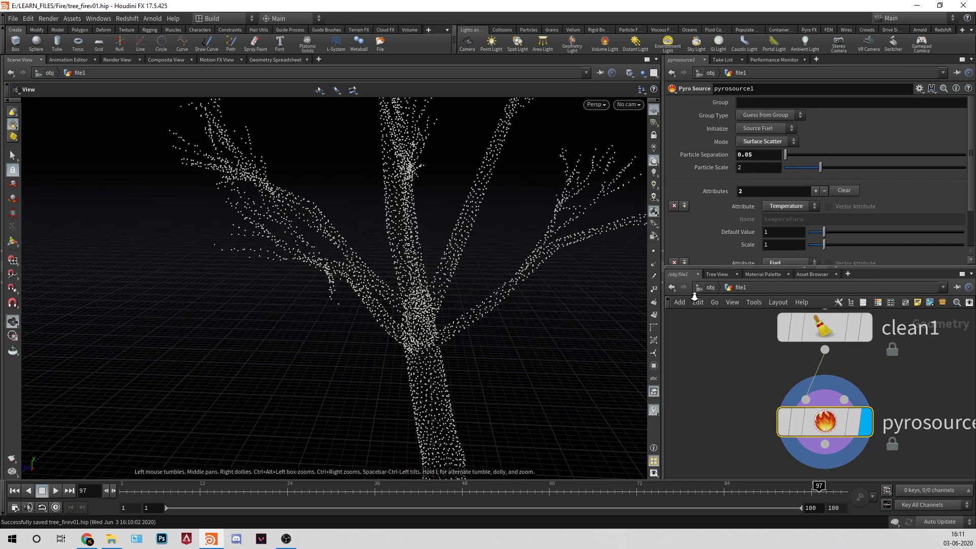
pyautogui.scroll(-3, 731, 203)
pyautogui.scroll(3, 728, 208)
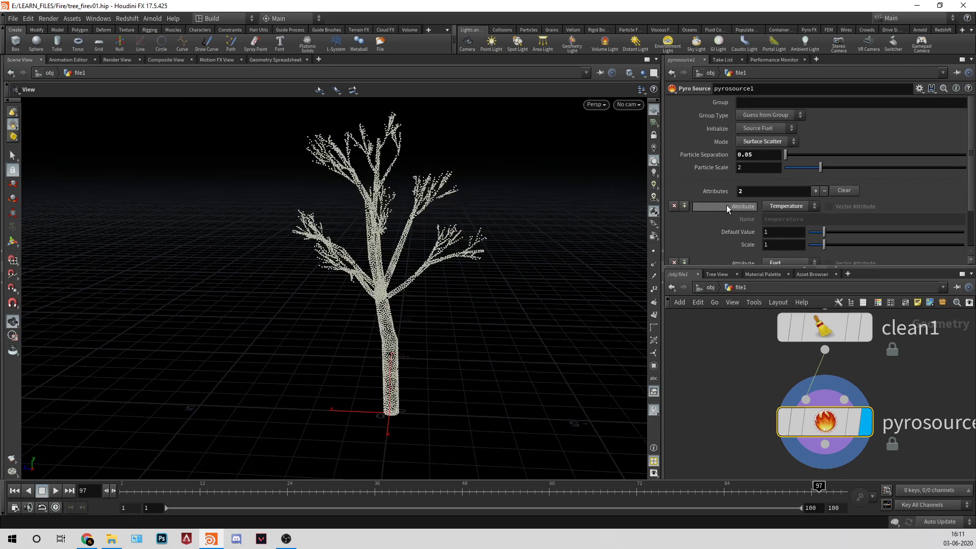
# Add a Volume Rasterize Attributes node connected to the output of pyrosource1.
pyautogui.moveTo(790, 372); pyautogui.dragTo(781, 271, button='middle')
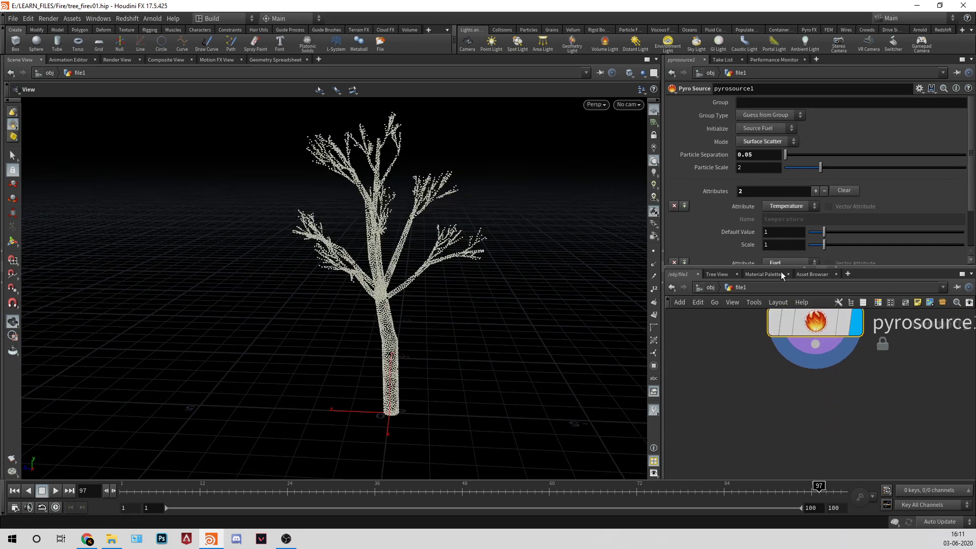
pyautogui.click(815, 344)
pyautogui.click(819, 413)
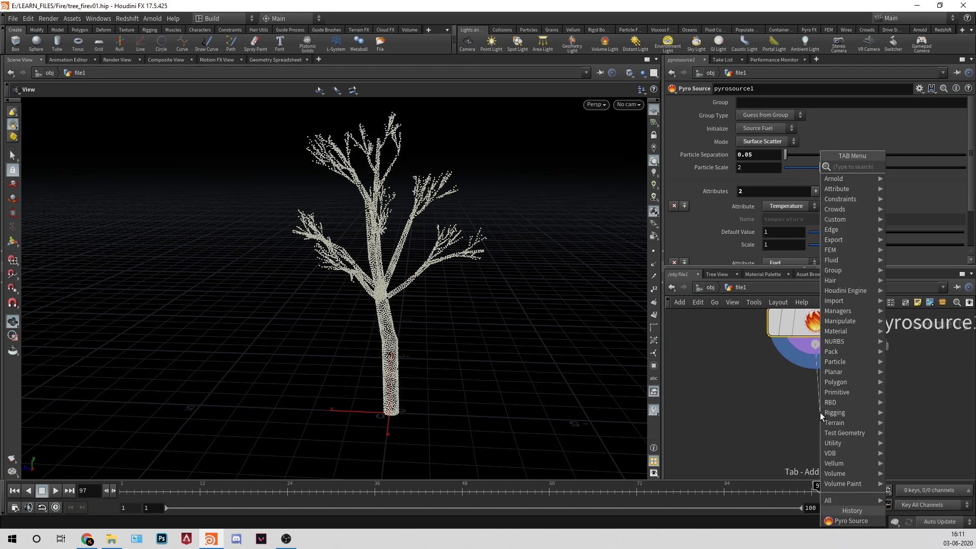
pyautogui.write('raster')
pyautogui.press('Down')
pyautogui.press('Return')
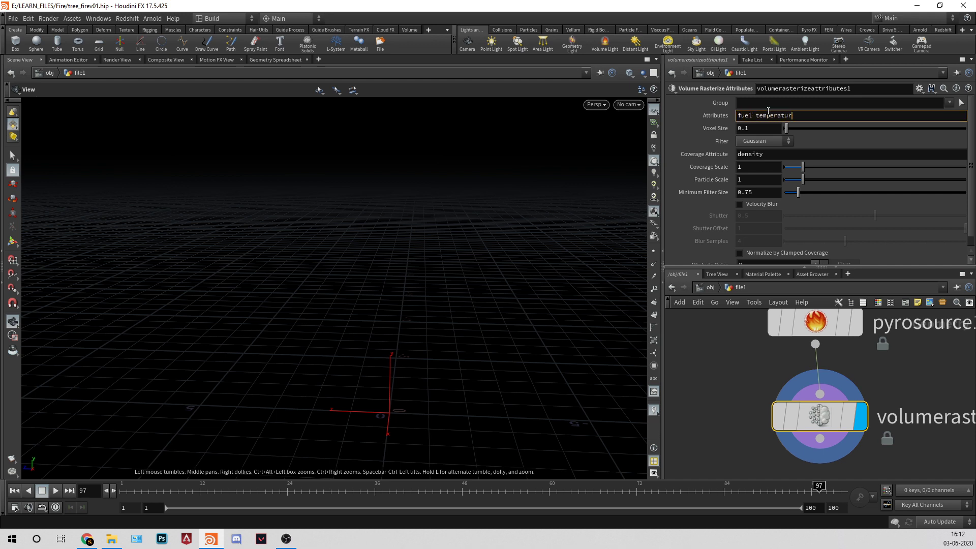
# Rasterize the attributes fuel, temperature and v, and enable Normalize by Clamped Coverage.
pyautogui.write('v')
pyautogui.press('Return')
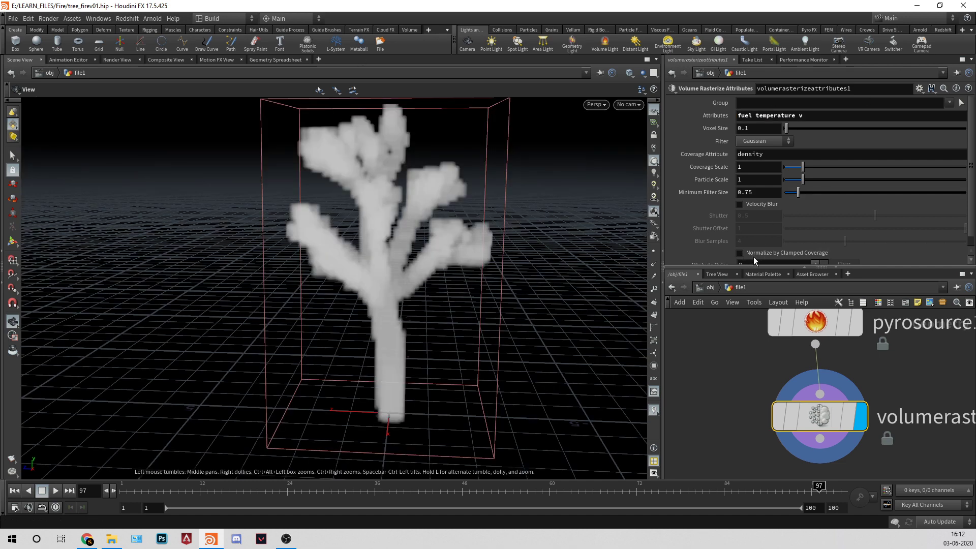
pyautogui.scroll(-1, 757, 254)
pyautogui.click(770, 241)
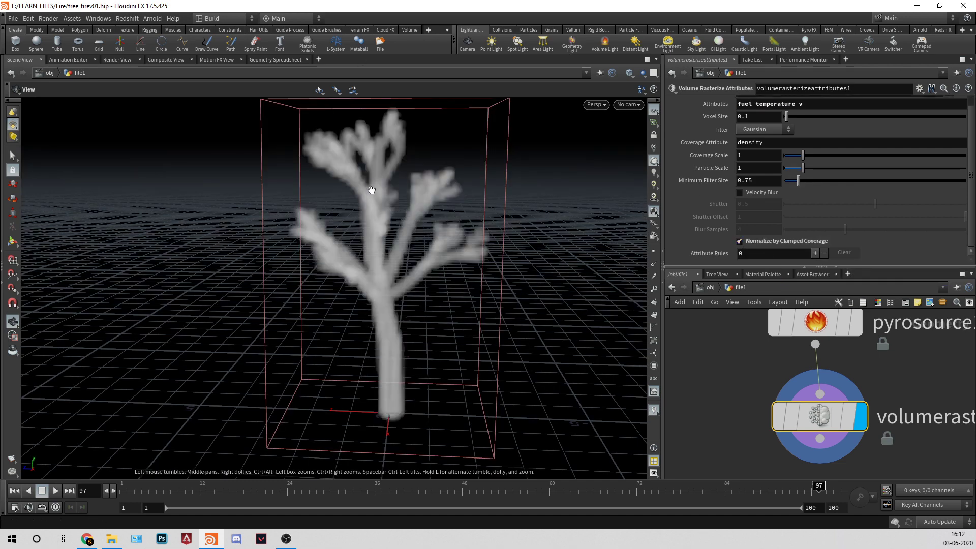
# Return to frame 1 and set the rasterized volume's voxel size to 0.05 after trying 0.01.
pyautogui.moveTo(370, 192); pyautogui.dragTo(402, 208)
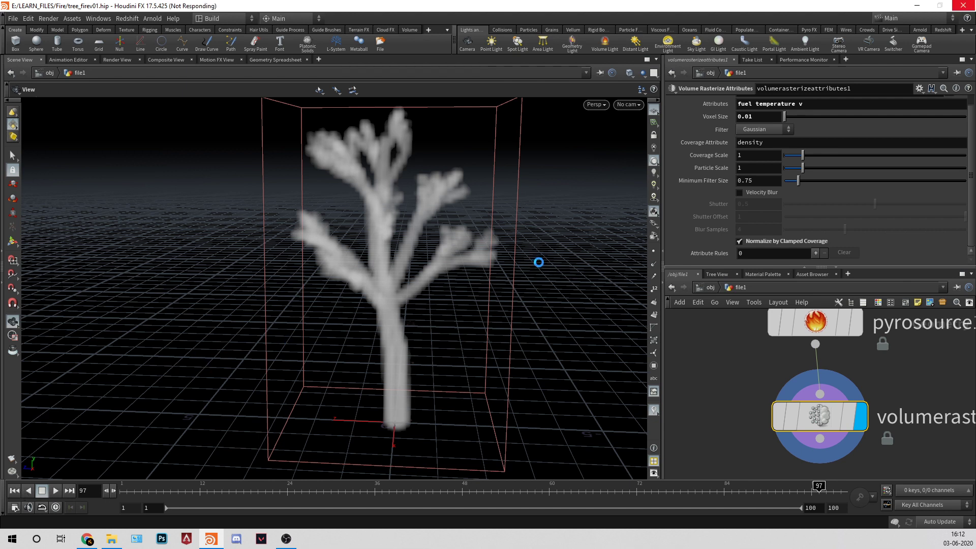
pyautogui.moveTo(539, 261); pyautogui.dragTo(538, 259)
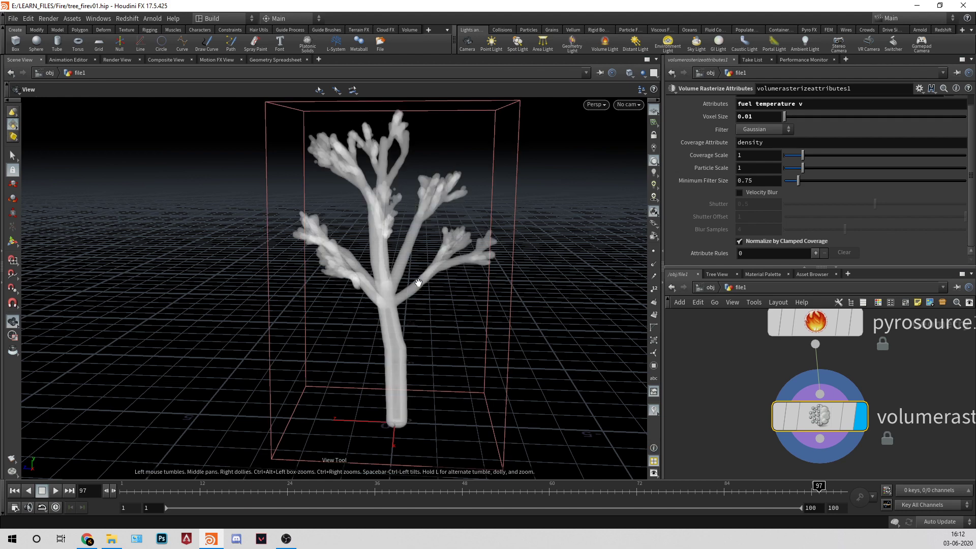
pyautogui.click(15, 491)
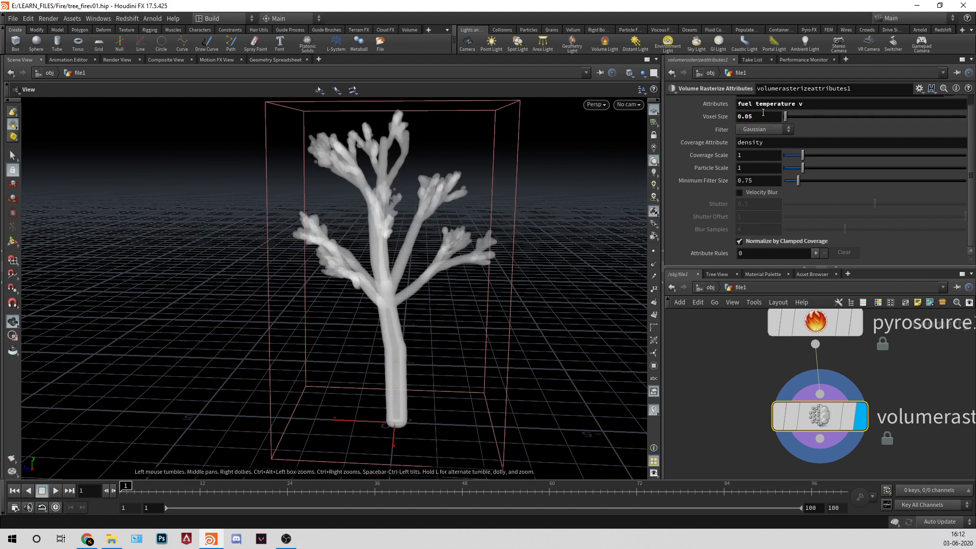
pyautogui.press('Return')
pyautogui.moveTo(399, 220); pyautogui.dragTo(449, 243, button='right')
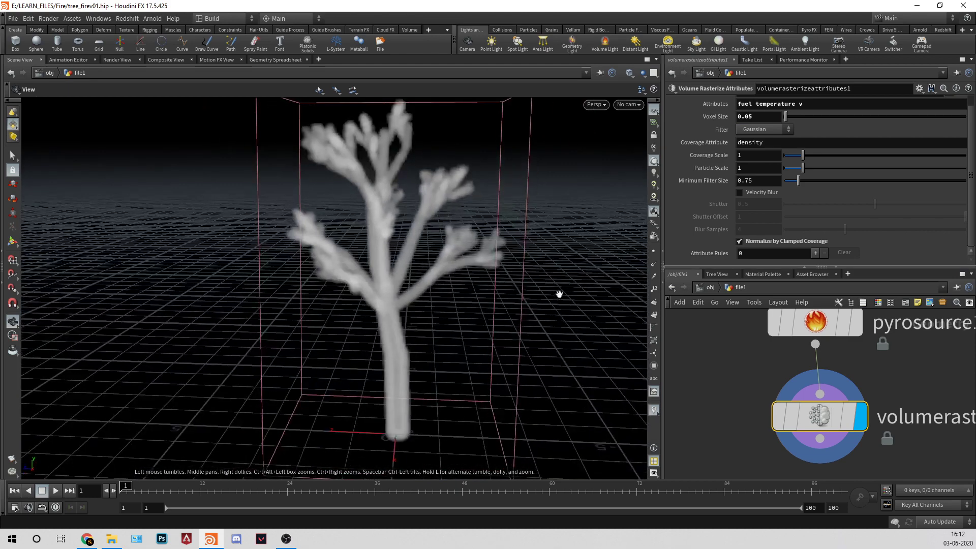
# Set the particle scale of the rasterized volume to .5 and inspect the thinner tree volume.
pyautogui.moveTo(744, 168); pyautogui.dragTo(661, 165)
pyautogui.write('.5')
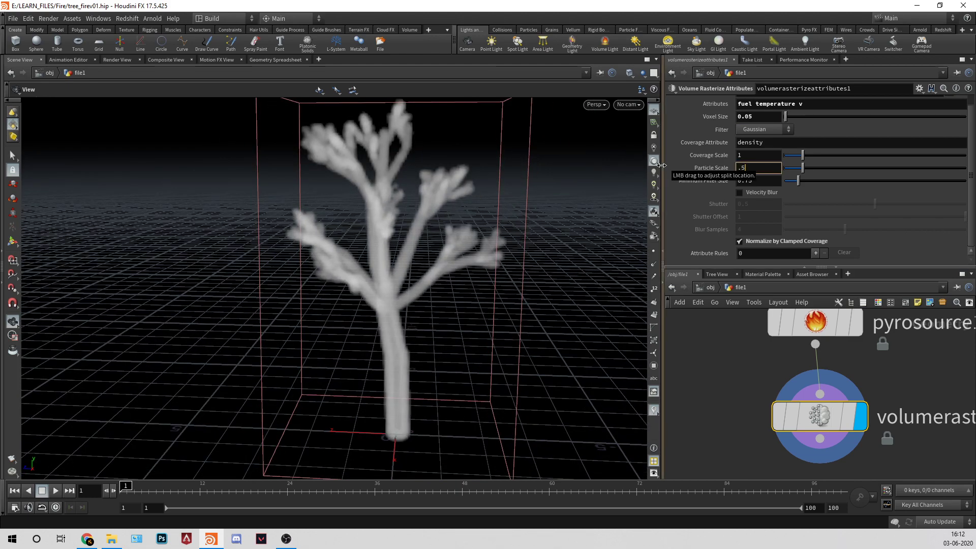
pyautogui.press('Return')
pyautogui.moveTo(391, 301); pyautogui.dragTo(375, 332, button='right')
pyautogui.moveTo(374, 331); pyautogui.dragTo(381, 311)
# Compare the clean1 tree geometry with the rasterized volume by displaying each node in turn.
pyautogui.scroll(-5, 768, 391)
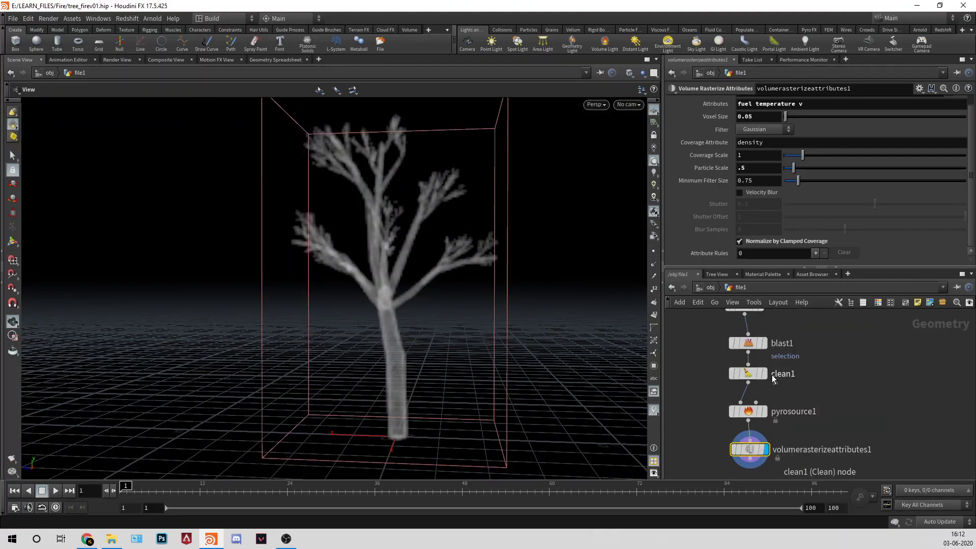
pyautogui.click(764, 373)
pyautogui.click(764, 450)
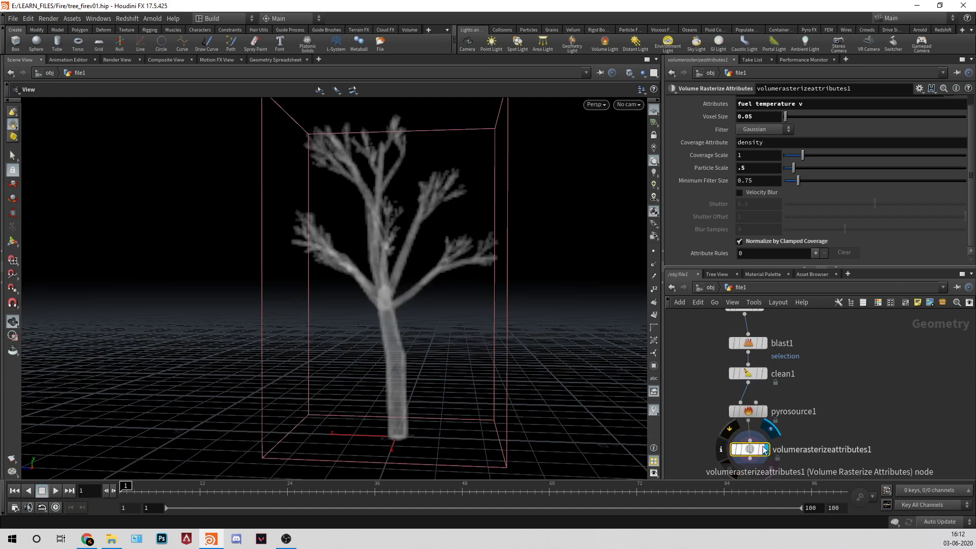
pyautogui.moveTo(442, 283); pyautogui.dragTo(387, 288, button='right')
pyautogui.moveTo(424, 301); pyautogui.dragTo(373, 239)
# Insert an Attribute Noise node between pyrosource1 and the Volume Rasterize Attributes node.
pyautogui.scroll(3, 789, 381)
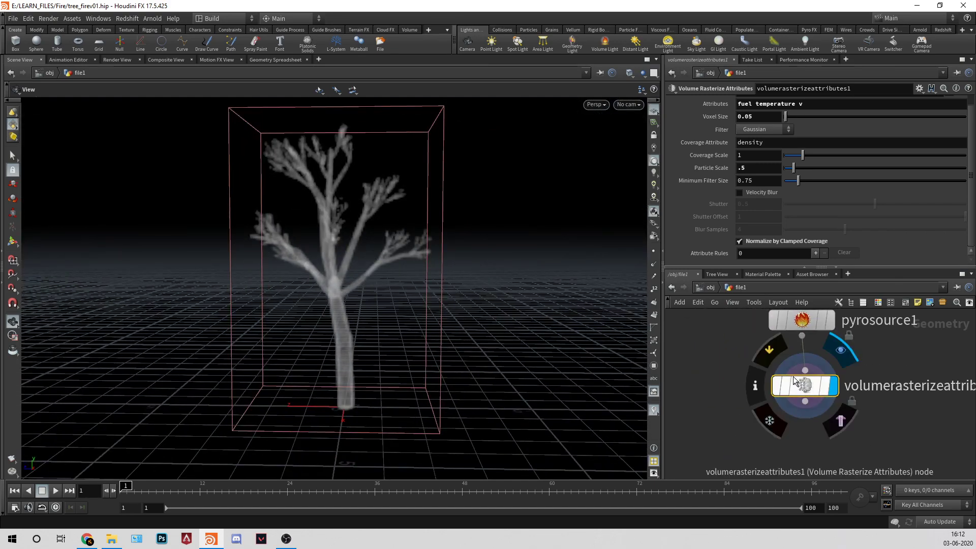
pyautogui.press('Tab')
pyautogui.write('anoi')
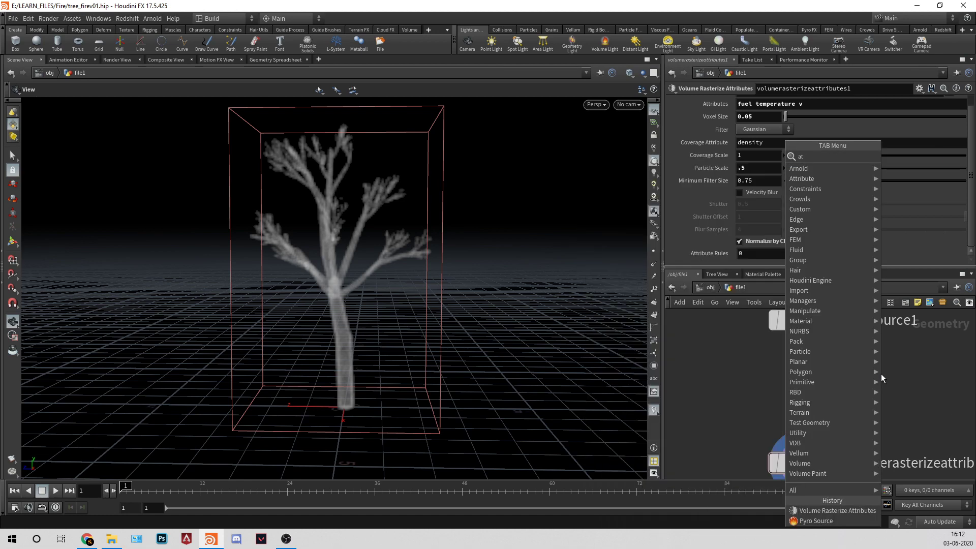
pyautogui.press('Return')
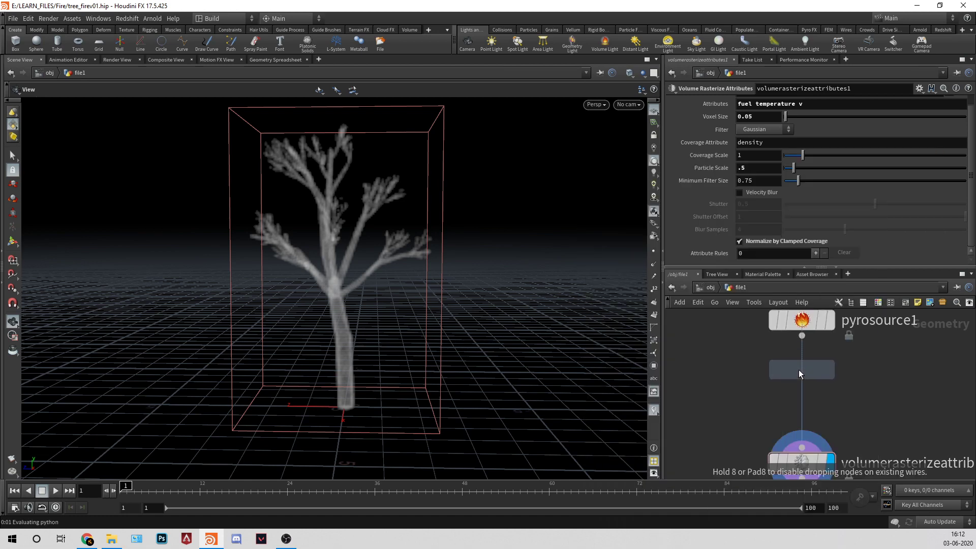
pyautogui.click(798, 370)
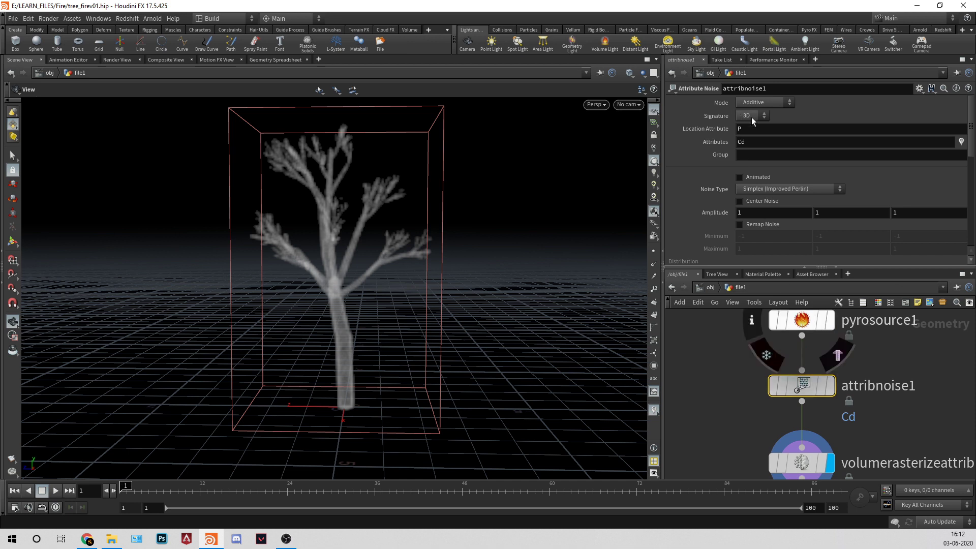
# Apply the attribute noise to the fuel and temperature attributes and set its signature to 1D.
pyautogui.moveTo(752, 142); pyautogui.dragTo(530, 131)
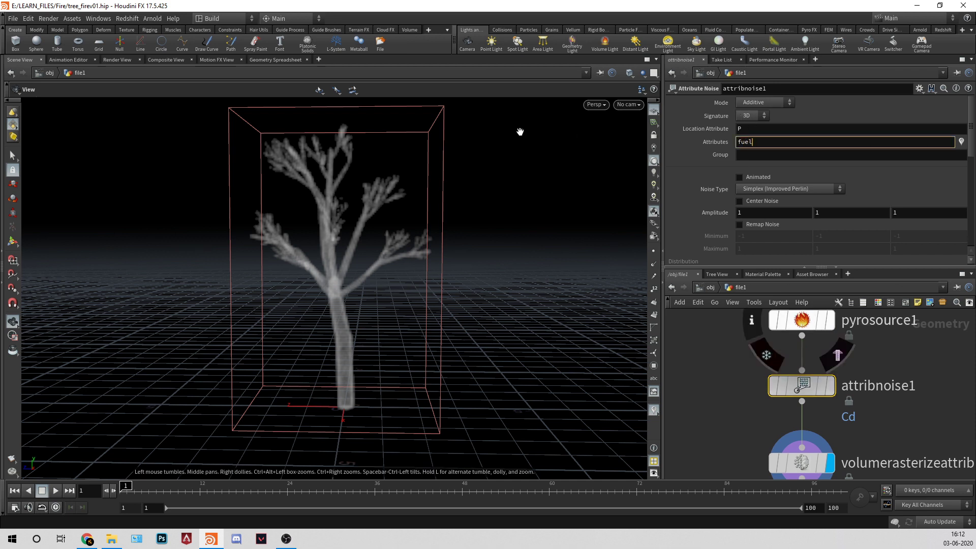
pyautogui.write('fuel temperature')
pyautogui.press('Return')
pyautogui.moveTo(451, 246); pyautogui.dragTo(397, 257)
pyautogui.click(752, 116)
pyautogui.click(755, 127)
pyautogui.scroll(3, 468, 222)
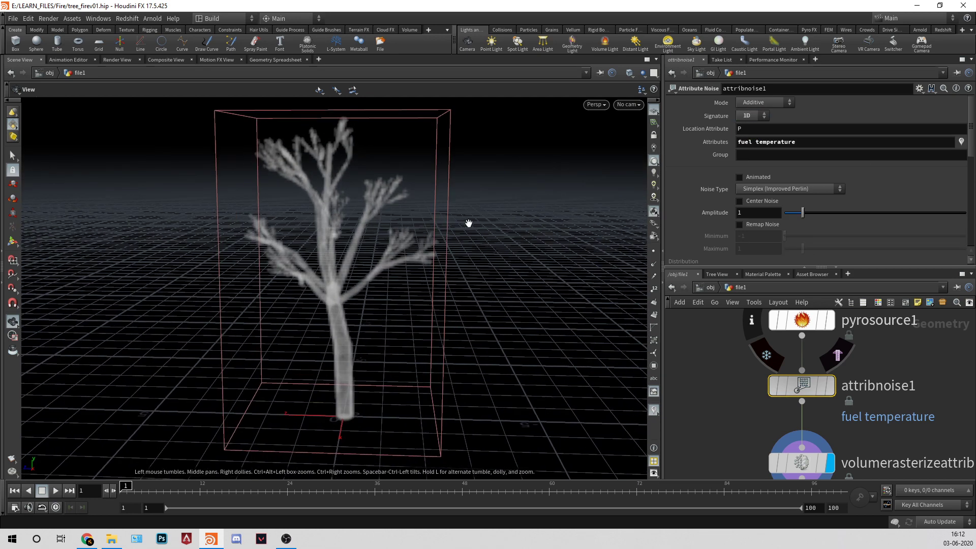
# Make the attribute noise animated and play the timeline to preview it on the tree volume.
pyautogui.scroll(-2, 875, 187)
pyautogui.click(753, 138)
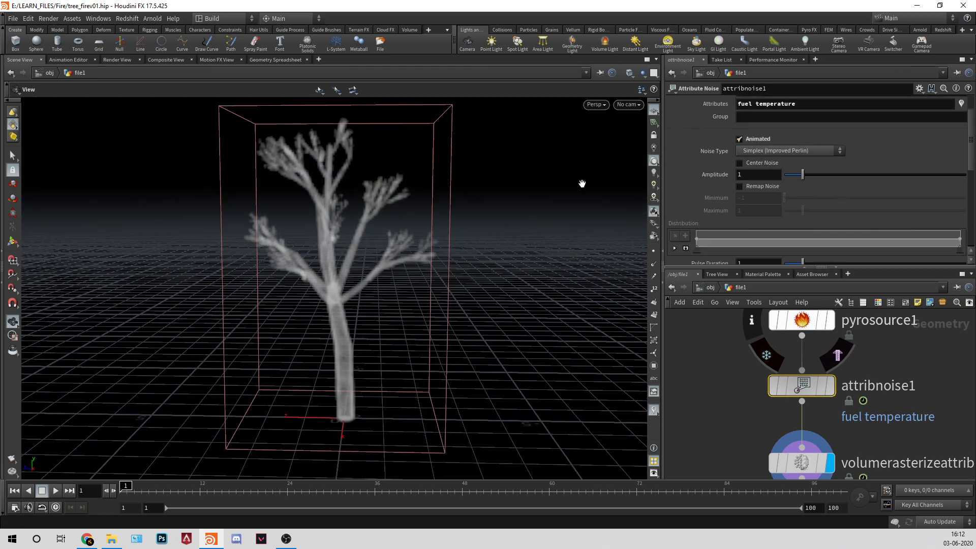
pyautogui.click(56, 491)
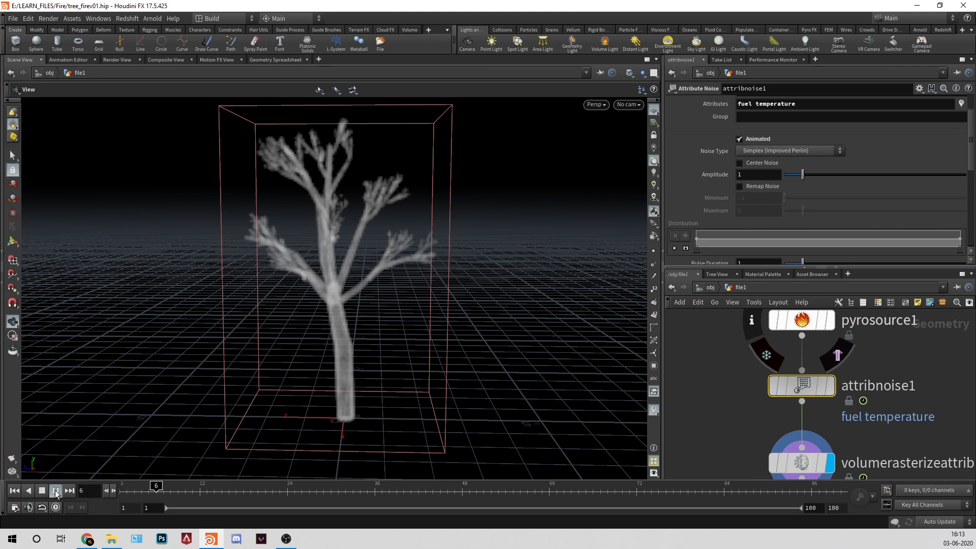
# Enable noise remapping on attribnoise1 with a minimum of -1.5 and a maximum of 1.5.
pyautogui.click(763, 186)
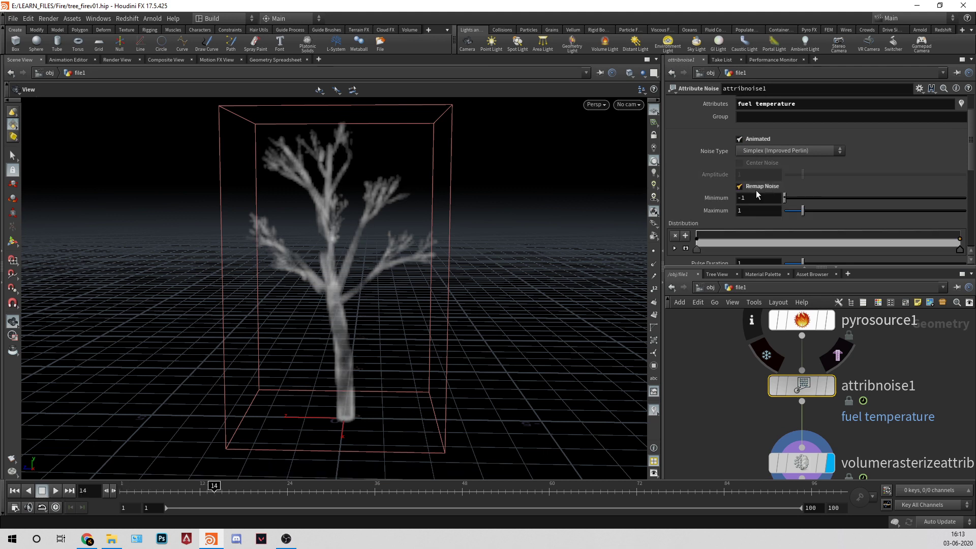
pyautogui.click(755, 197)
pyautogui.write('.5')
pyautogui.press('Tab')
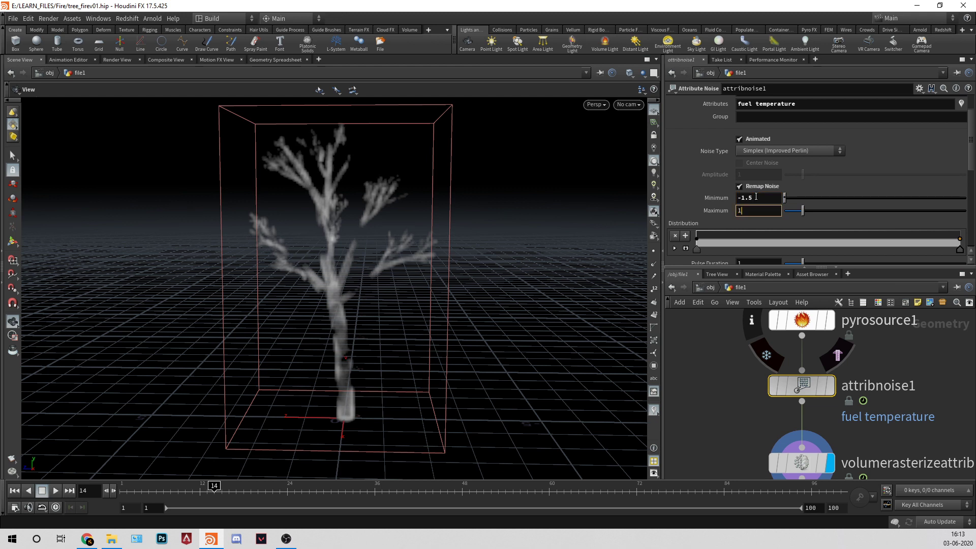
pyautogui.write('1.5')
pyautogui.press('Tab')
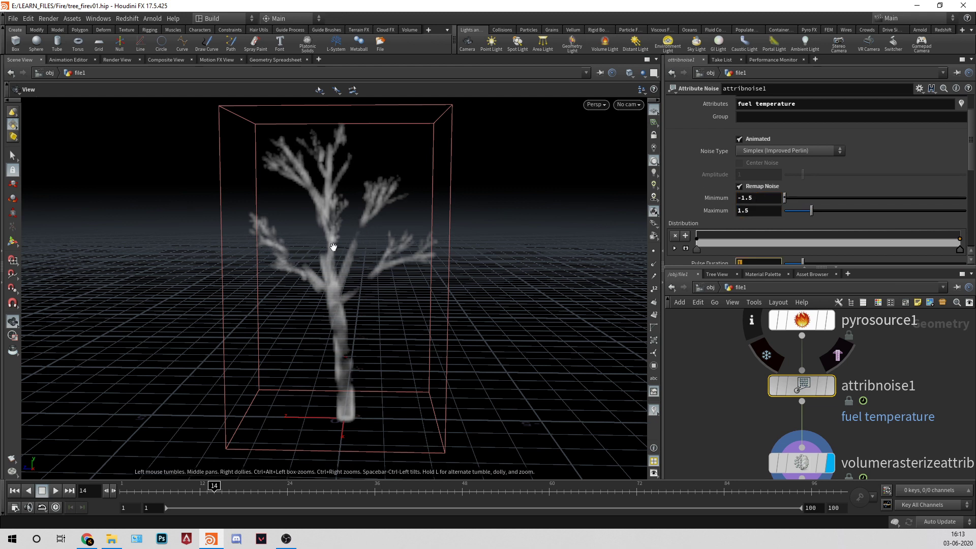
# Play and pause the animation to examine how the remapped noise breaks up the tree volume.
pyautogui.click(57, 493)
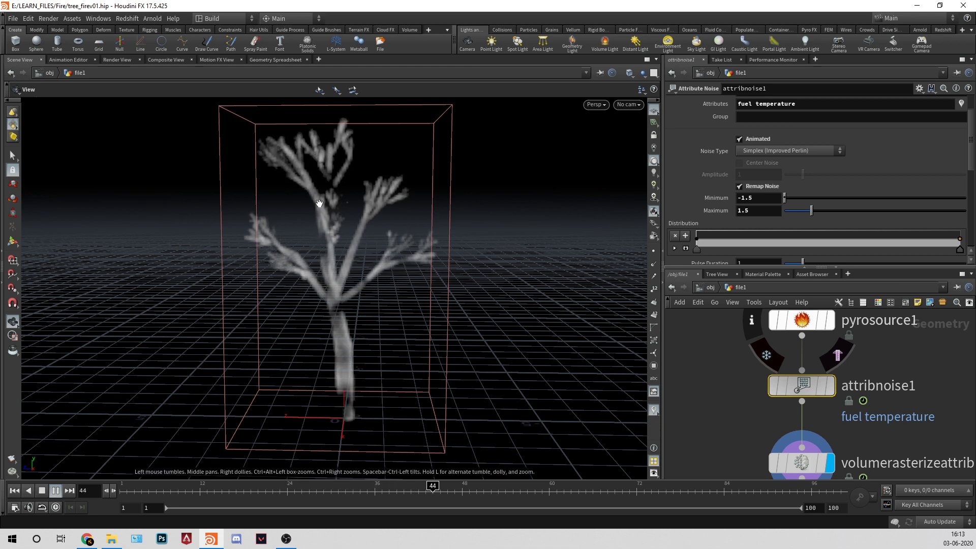
pyautogui.click(56, 492)
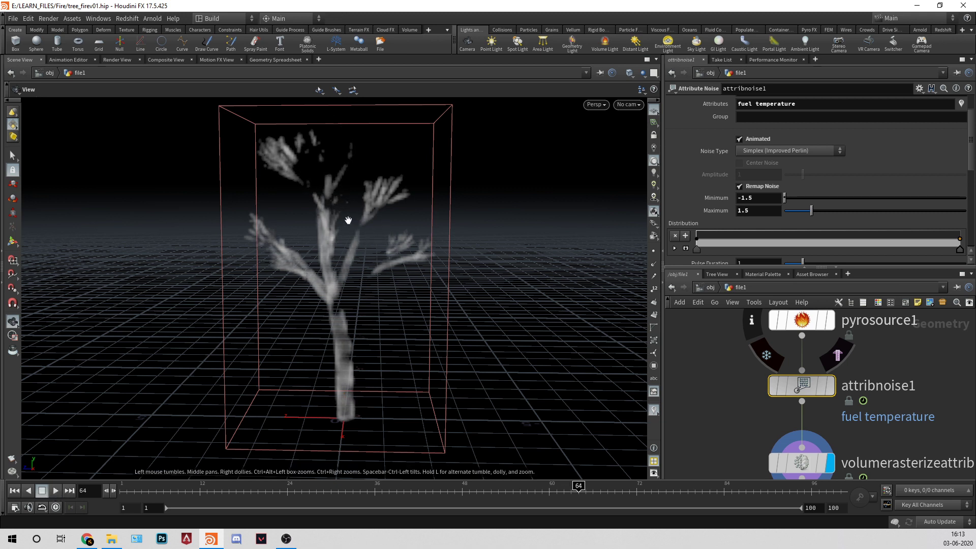
pyautogui.click(56, 491)
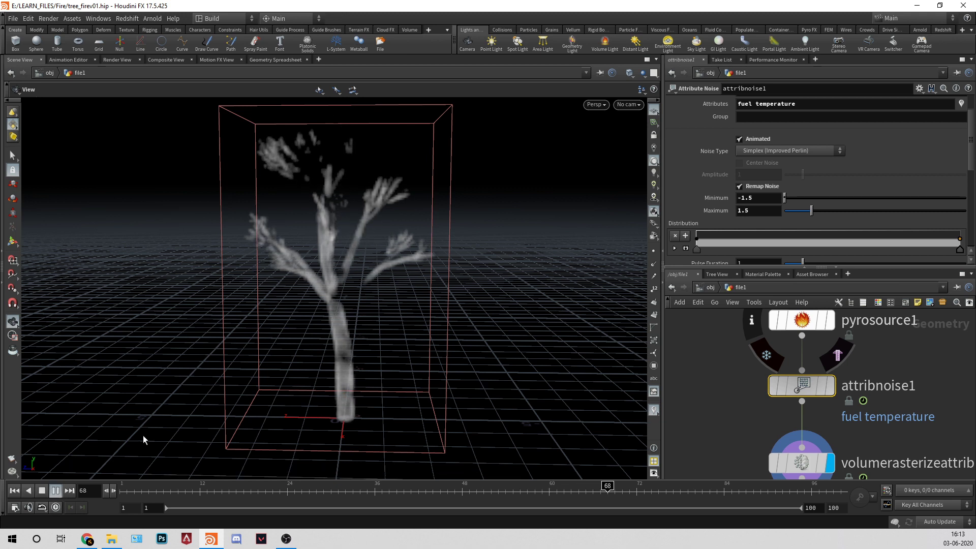
pyautogui.click(62, 490)
# Set the noise's pulse duration to .5 and replay the animation from the first frame.
pyautogui.scroll(-5, 768, 187)
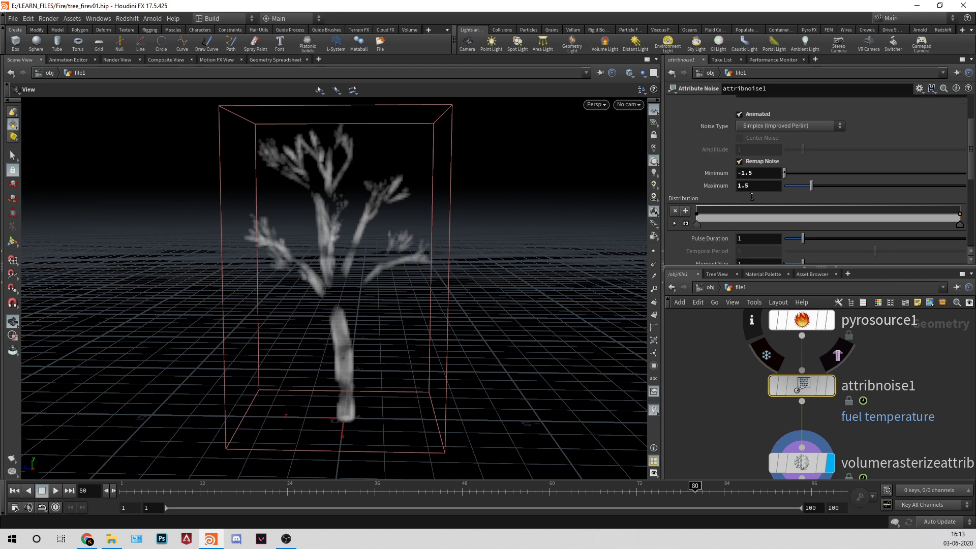
pyautogui.write('.5')
pyautogui.press('Tab')
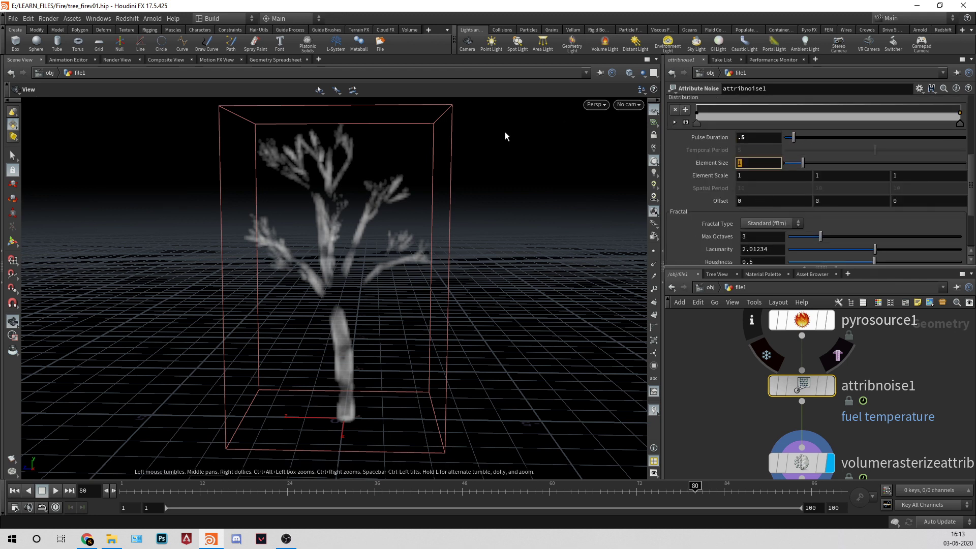
pyautogui.click(15, 490)
pyautogui.click(55, 490)
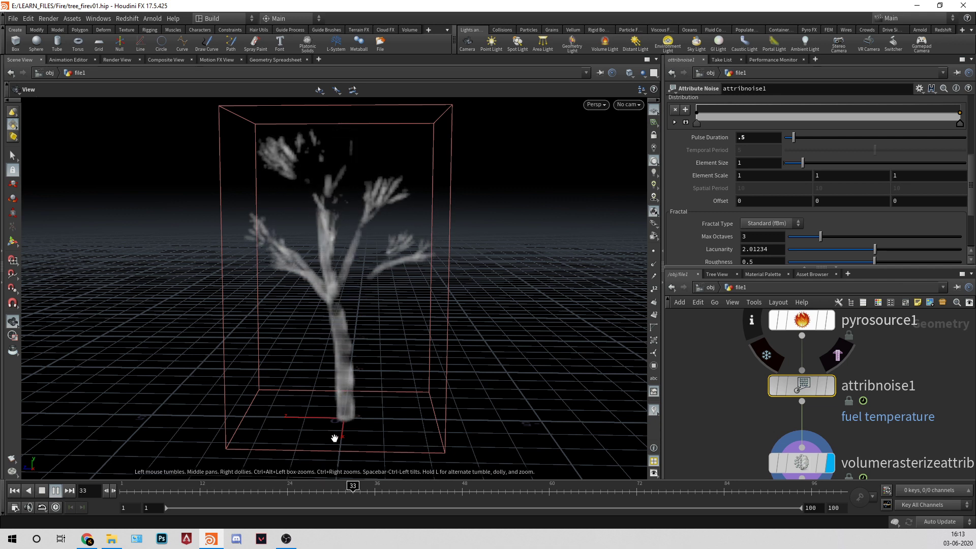
pyautogui.click(55, 490)
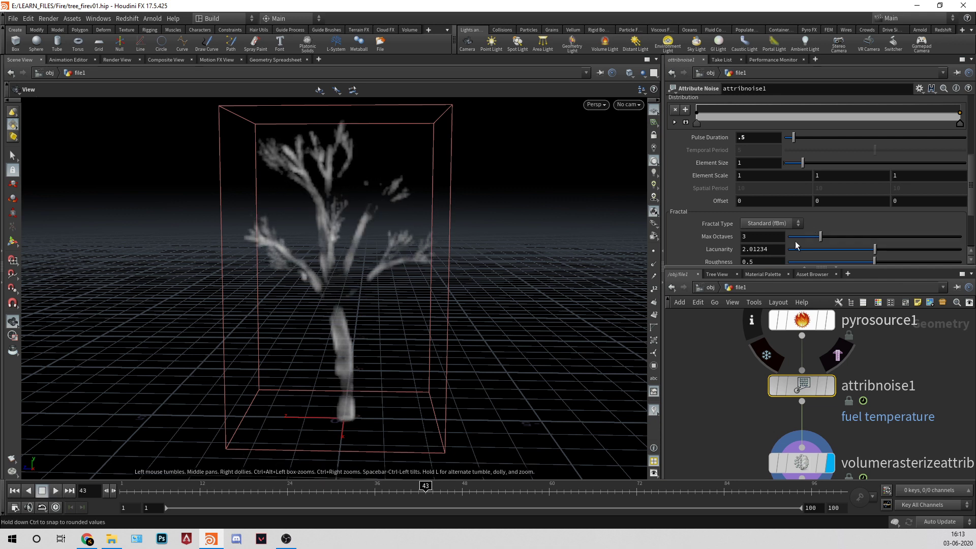
# Try a different element size for the attribute noise and play the animation.
pyautogui.scroll(-3, 796, 246)
pyautogui.scroll(2, 796, 245)
pyautogui.moveTo(802, 150)
pyautogui.mouseDown()
pyautogui.moveTo(925, 150)
pyautogui.moveTo(804, 154)
pyautogui.mouseUp()
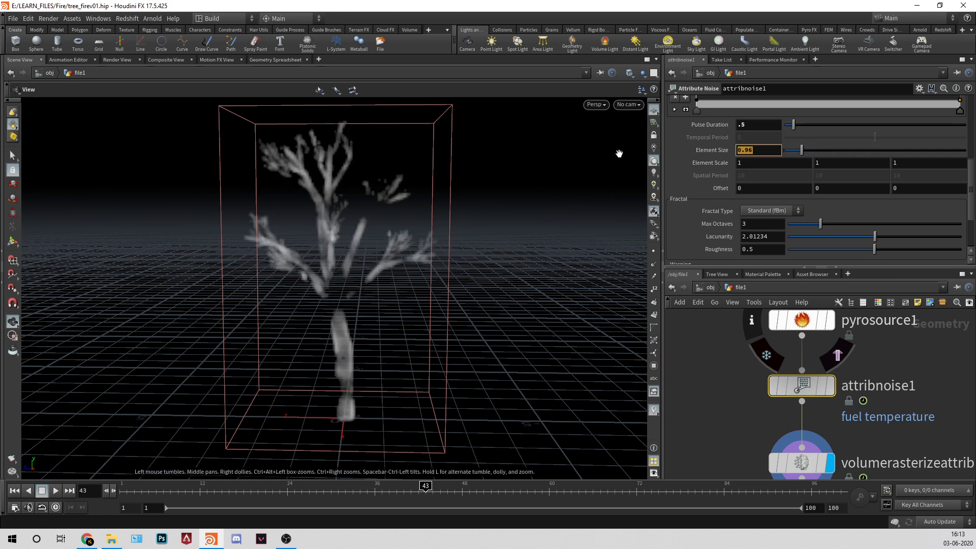
pyautogui.click(55, 490)
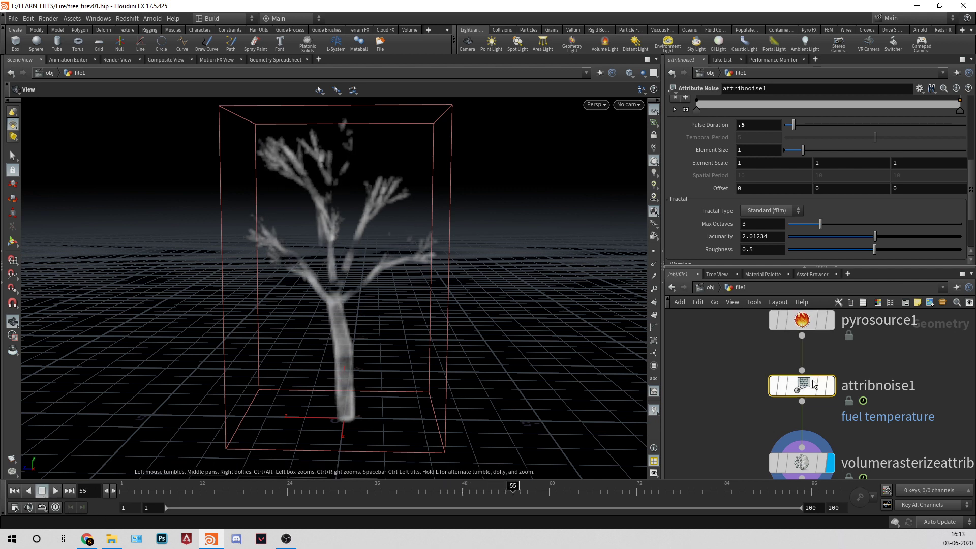
# Insert a Point Velocity node between attribnoise1 and the Volume Rasterize Attributes node.
pyautogui.moveTo(875, 386); pyautogui.dragTo(872, 292, button='middle')
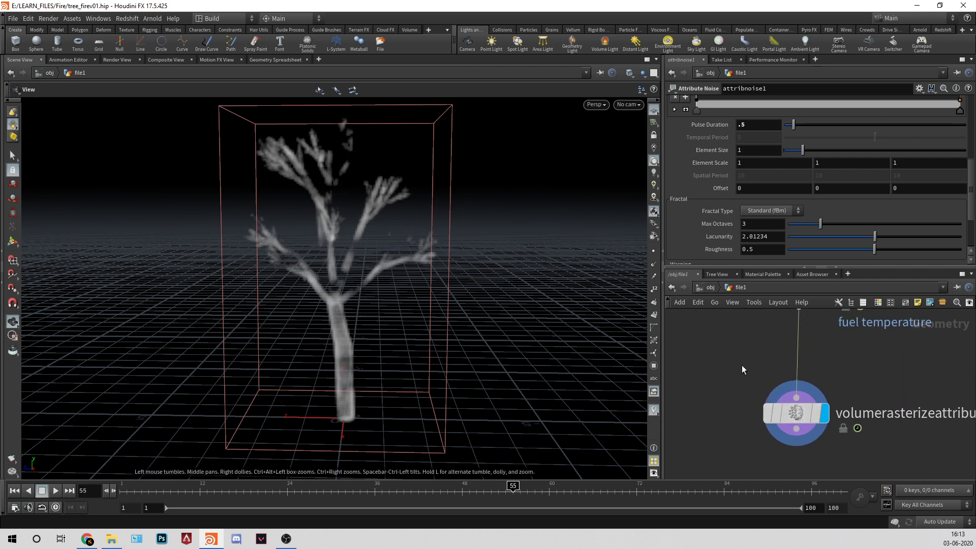
pyautogui.press('Tab')
pyautogui.write('pointvelocity')
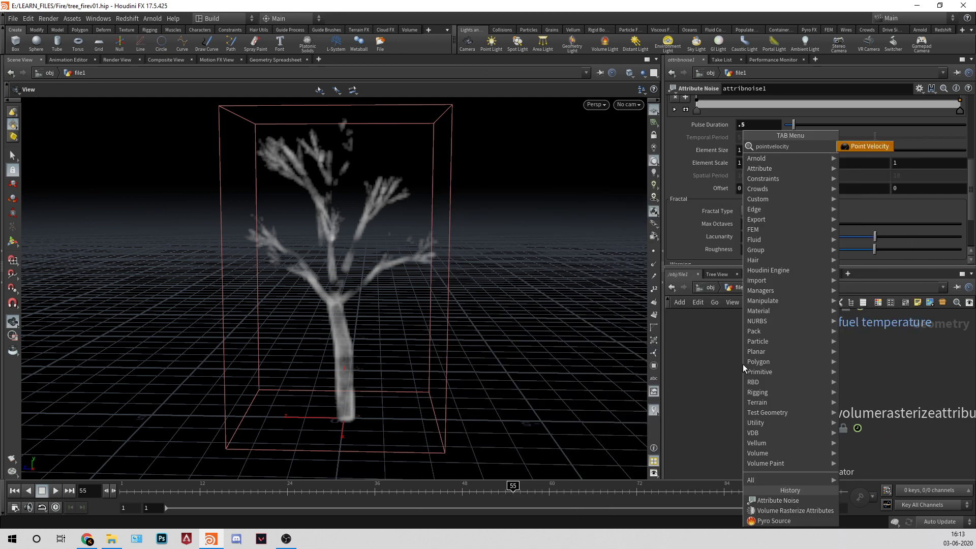
pyautogui.press('Return')
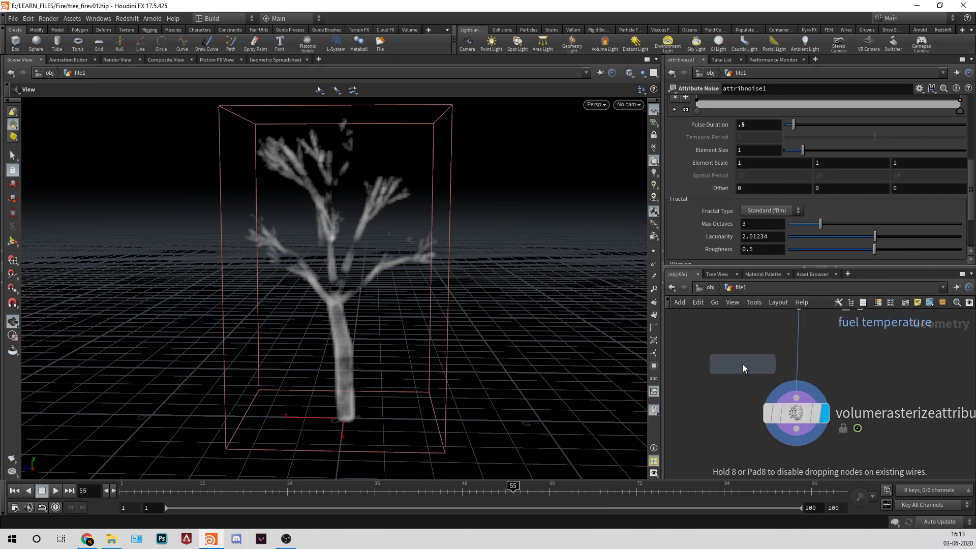
pyautogui.click(798, 345)
pyautogui.moveTo(827, 358); pyautogui.dragTo(827, 411, button='middle')
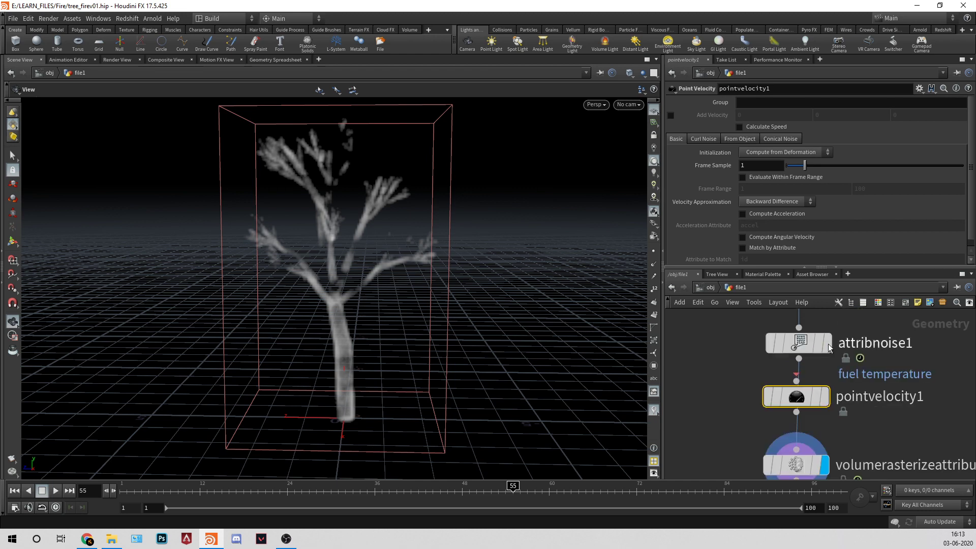
# Display attribnoise1 and inspect its node information for the existing point attributes.
pyautogui.click(826, 343)
pyautogui.click(809, 345)
pyautogui.middleClick(809, 345)
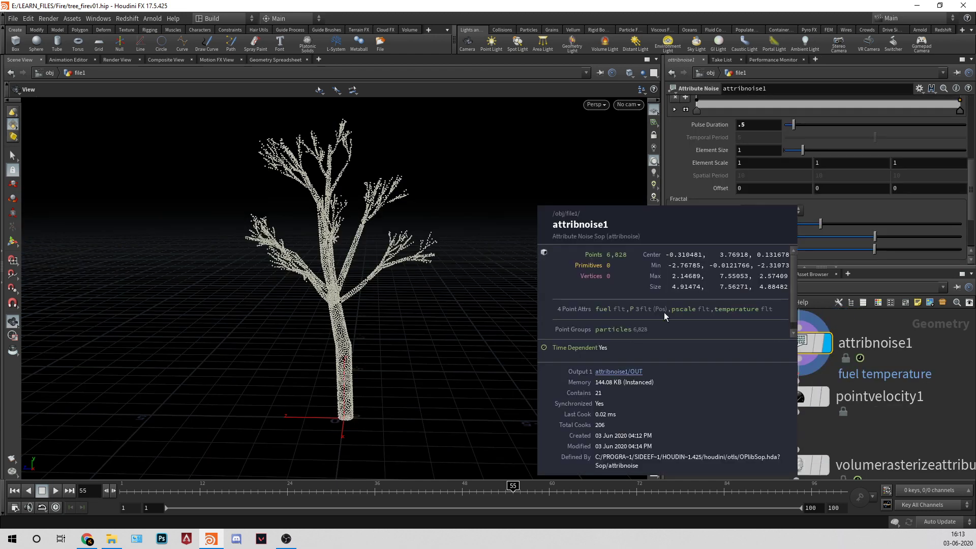
# Align pointvelocity1 below attribnoise1, display it and check its node information.
pyautogui.moveTo(827, 398); pyautogui.dragTo(833, 404)
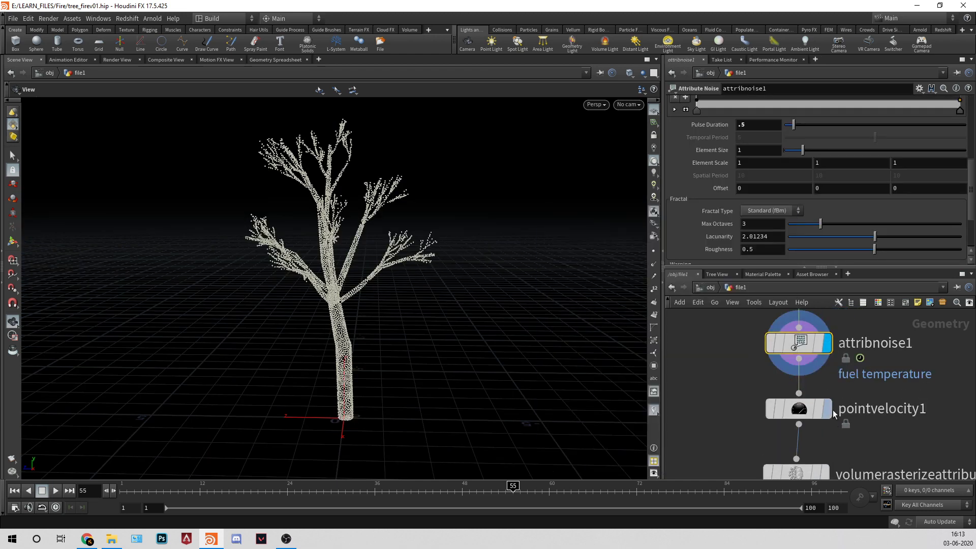
pyautogui.click(828, 409)
pyautogui.click(801, 412)
pyautogui.middleClick(801, 412)
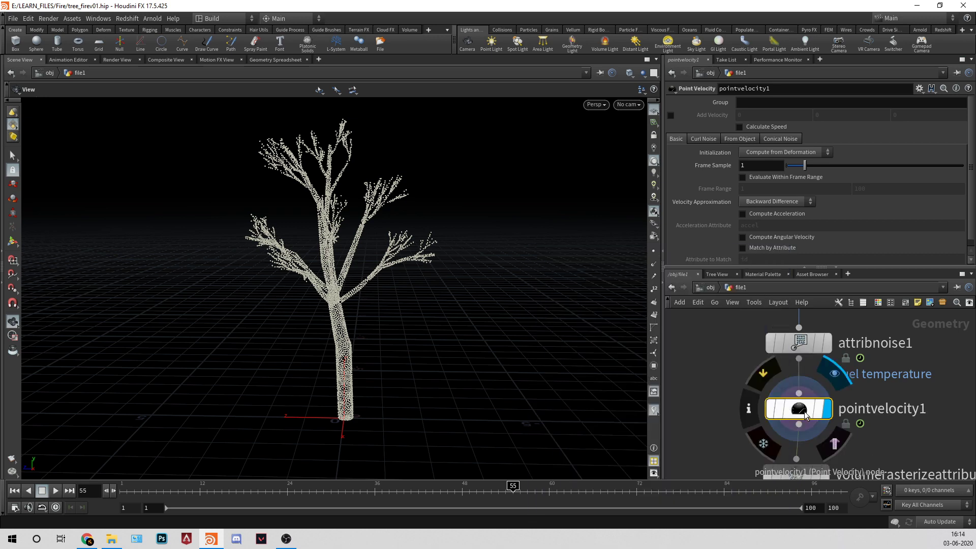
# Enable added velocity on pointvelocity1 and set it to 0, 2, -2.
pyautogui.moveTo(788, 267); pyautogui.dragTo(789, 395)
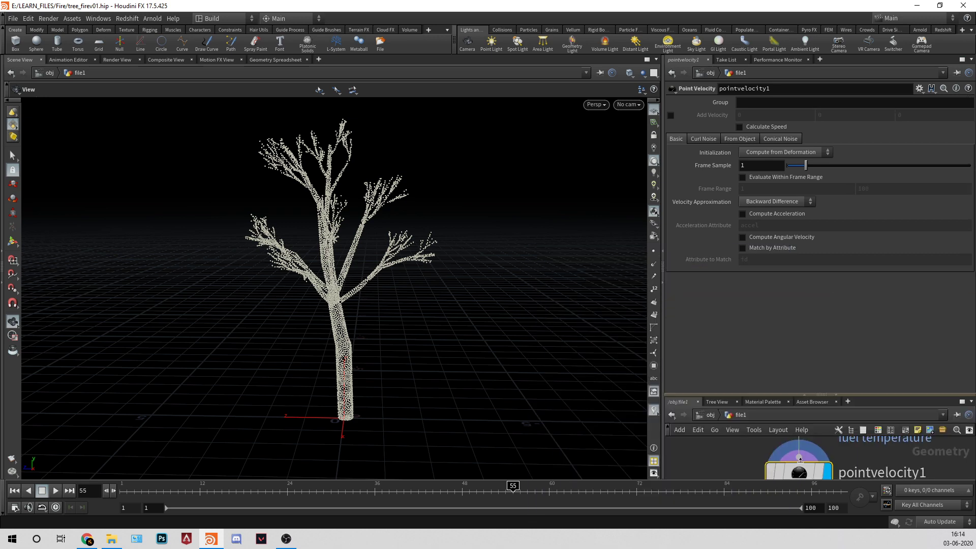
pyautogui.click(673, 118)
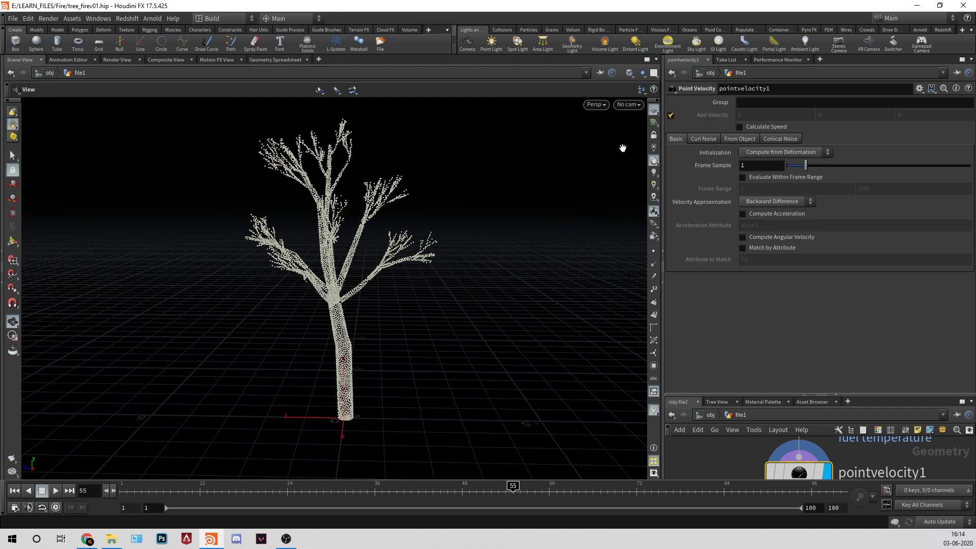
pyautogui.scroll(-6, 473, 264)
pyautogui.moveTo(414, 304); pyautogui.dragTo(399, 336, button='middle')
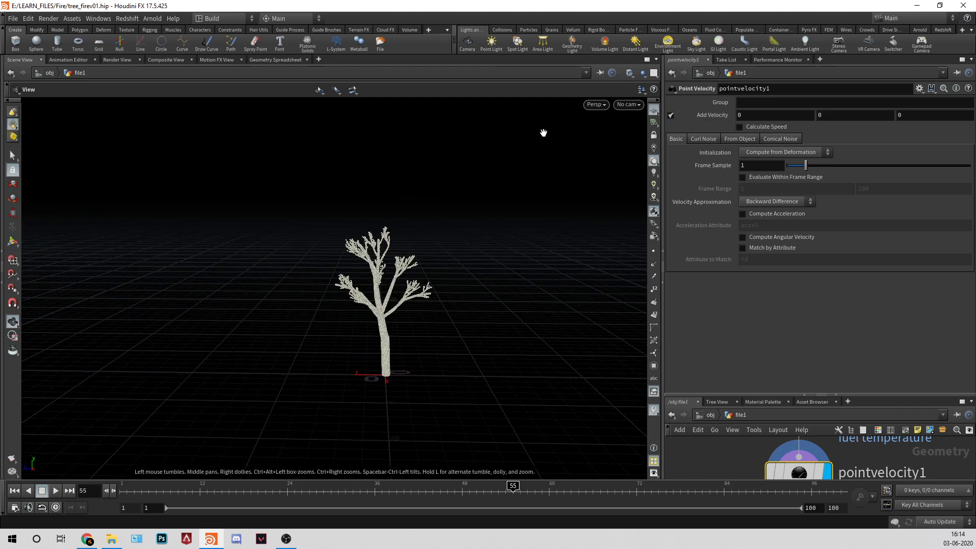
pyautogui.scroll(3, 488, 322)
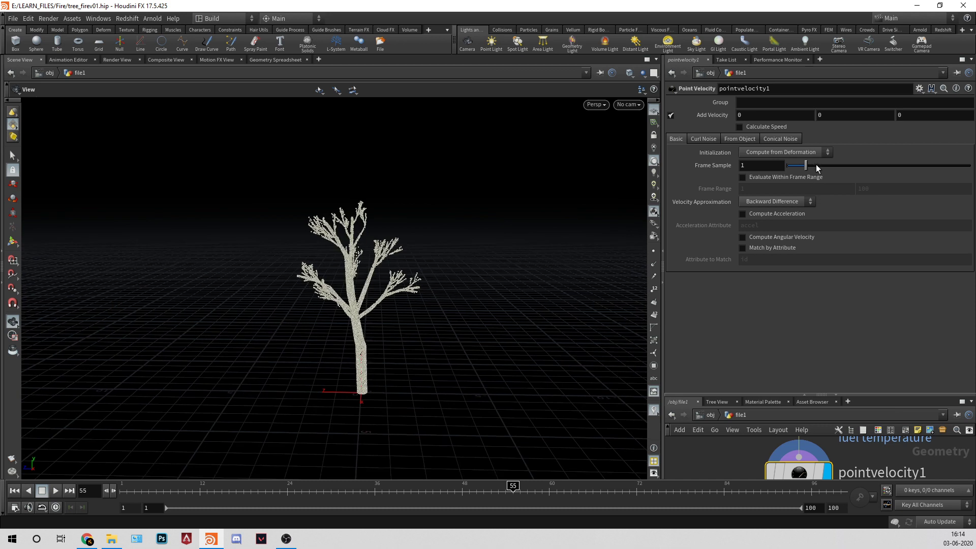
pyautogui.doubleClick(826, 115)
pyautogui.write('2')
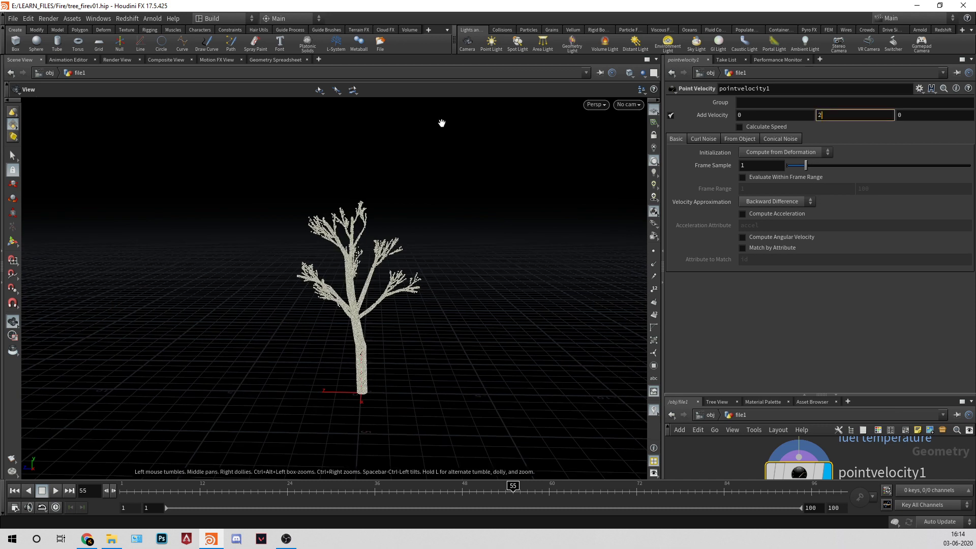
pyautogui.press('Tab')
pyautogui.write('-2')
pyautogui.press('Tab')
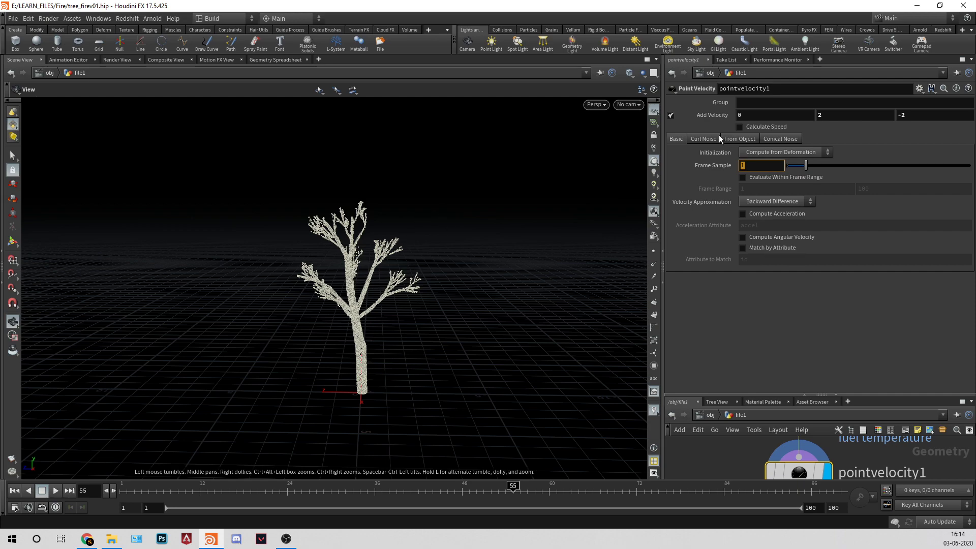
# Add curl noise to the point velocity and show the velocity trails on the tree's points.
pyautogui.click(703, 139)
pyautogui.click(742, 151)
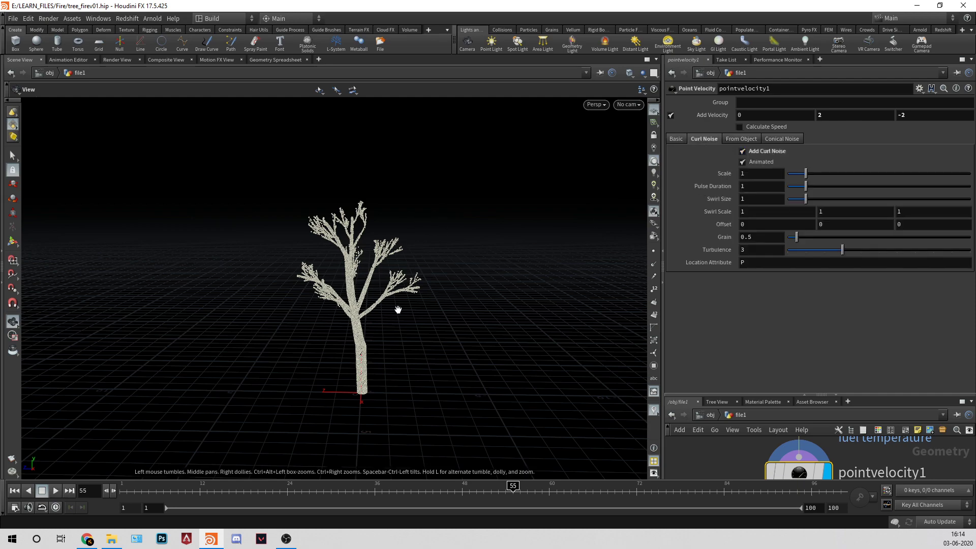
pyautogui.scroll(3, 397, 309)
pyautogui.scroll(5, 525, 322)
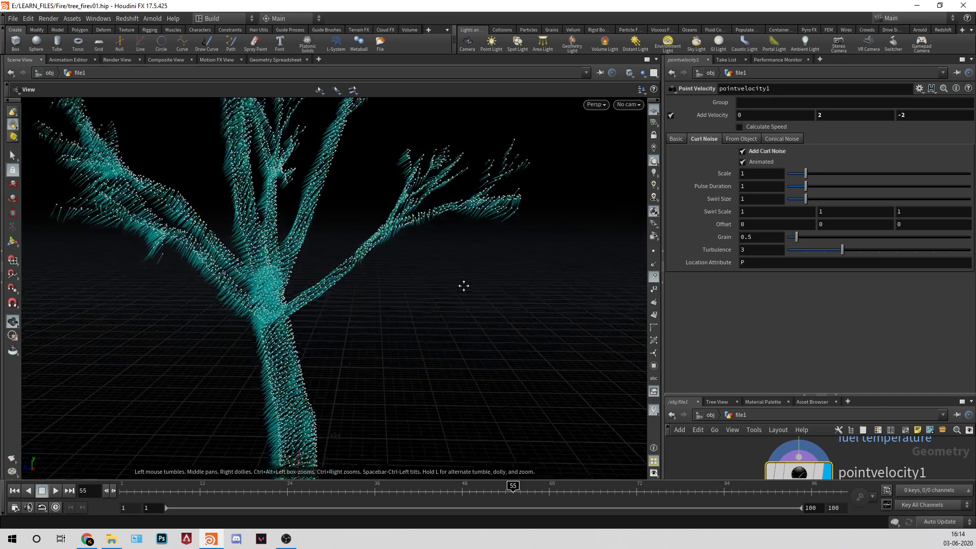
# Compare the tree's velocity trails with curl noise off and on, leaving it enabled.
pyautogui.click(764, 151)
pyautogui.scroll(-4, 320, 274)
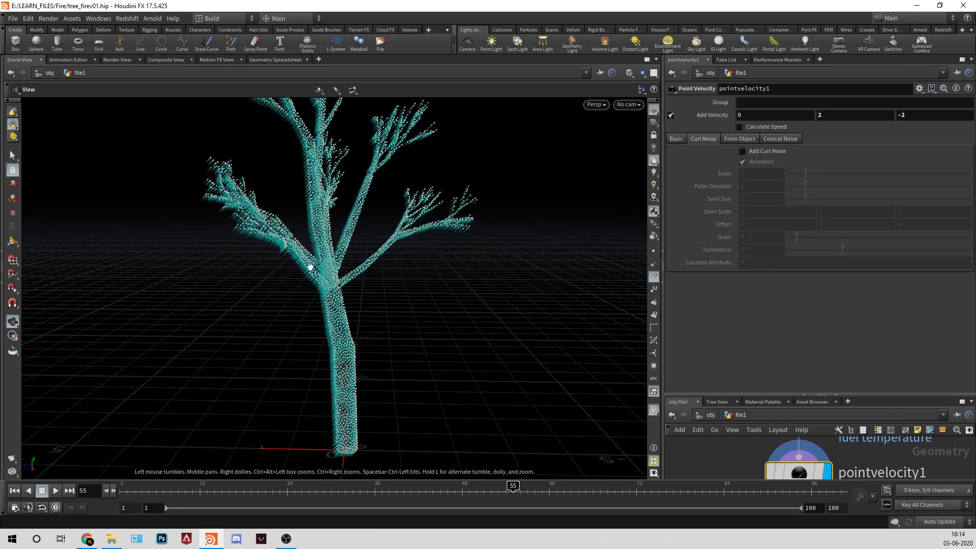
pyautogui.scroll(-5, 333, 241)
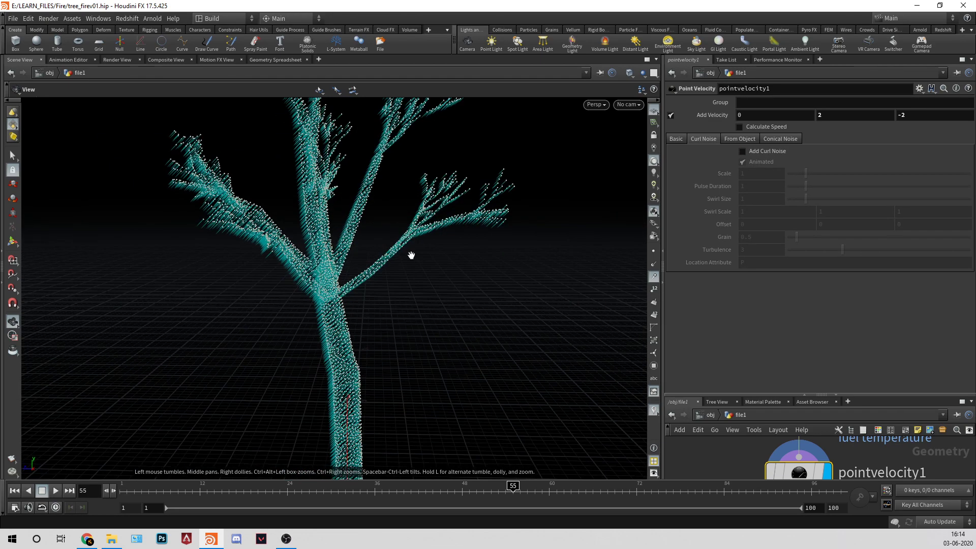
pyautogui.scroll(5, 479, 202)
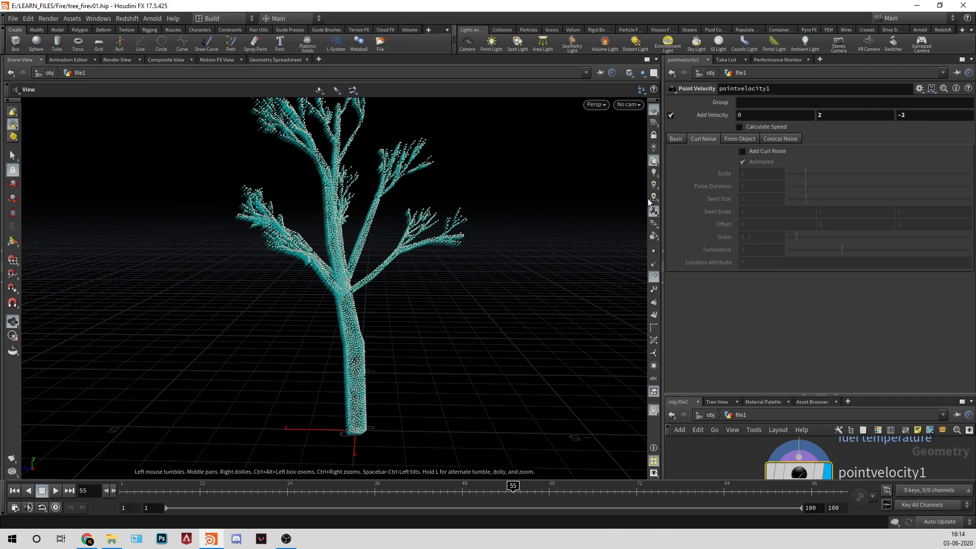
pyautogui.click(743, 151)
pyautogui.scroll(3, 450, 252)
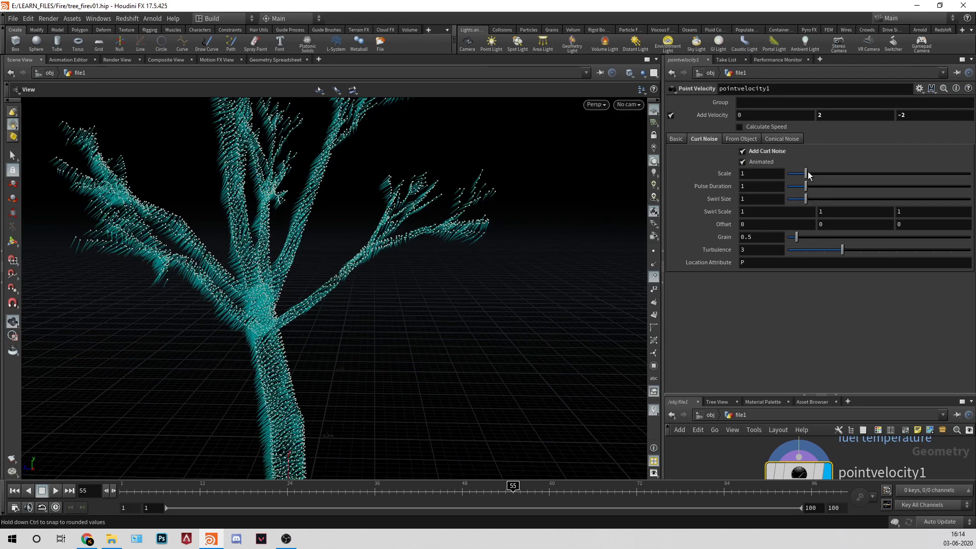
# Set pointvelocity1's curl noise scale to 3 and swirl size to 0.75.
pyautogui.moveTo(805, 173); pyautogui.dragTo(848, 171)
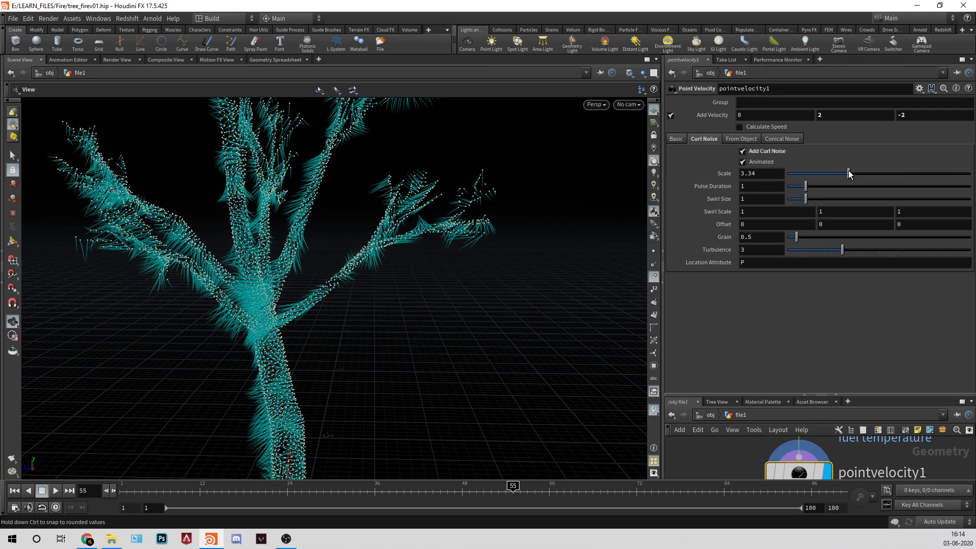
pyautogui.moveTo(806, 199); pyautogui.dragTo(801, 199)
pyautogui.scroll(-4, 447, 244)
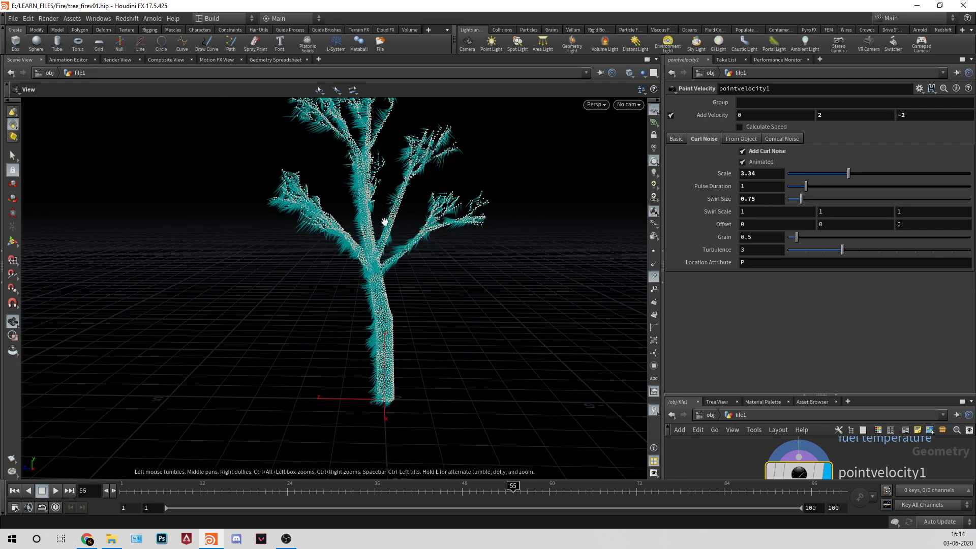
pyautogui.scroll(-2, 523, 204)
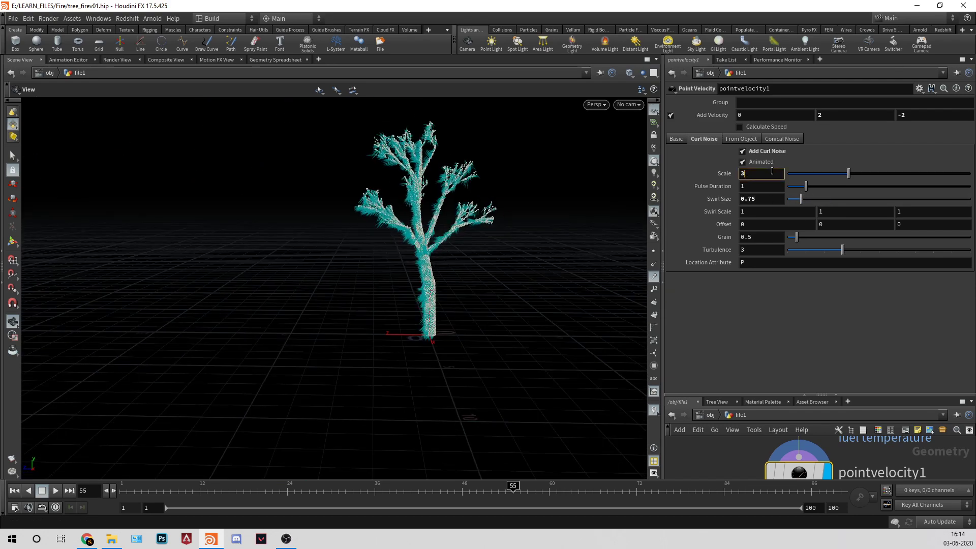
pyautogui.press('Return')
pyautogui.scroll(3, 417, 248)
pyautogui.moveTo(521, 251); pyautogui.dragTo(432, 324, button='middle')
pyautogui.scroll(-1, 464, 319)
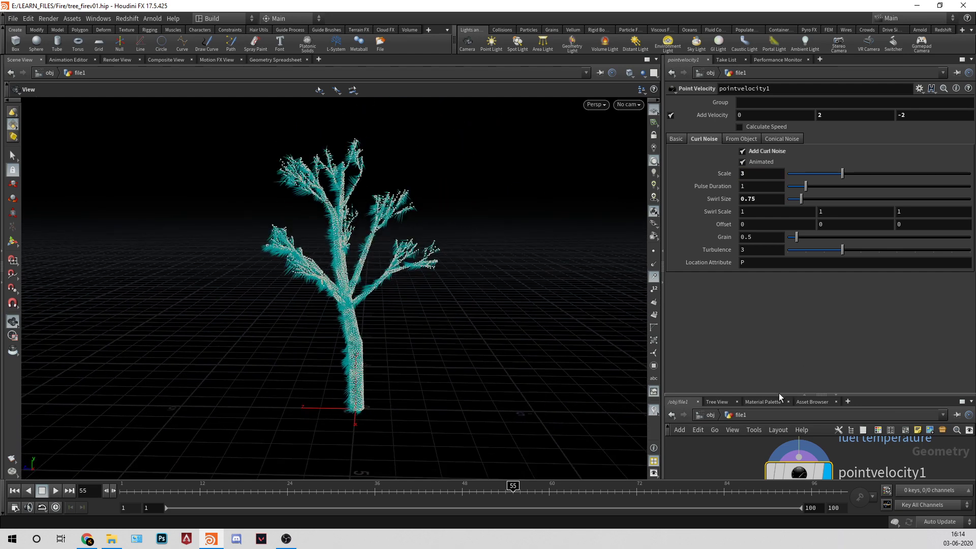
# Display volumerasterizeattributes1 and extend its rasterized attributes to fuel temperature v.
pyautogui.moveTo(779, 394); pyautogui.dragTo(782, 244)
pyautogui.moveTo(948, 411); pyautogui.dragTo(930, 314, button='middle')
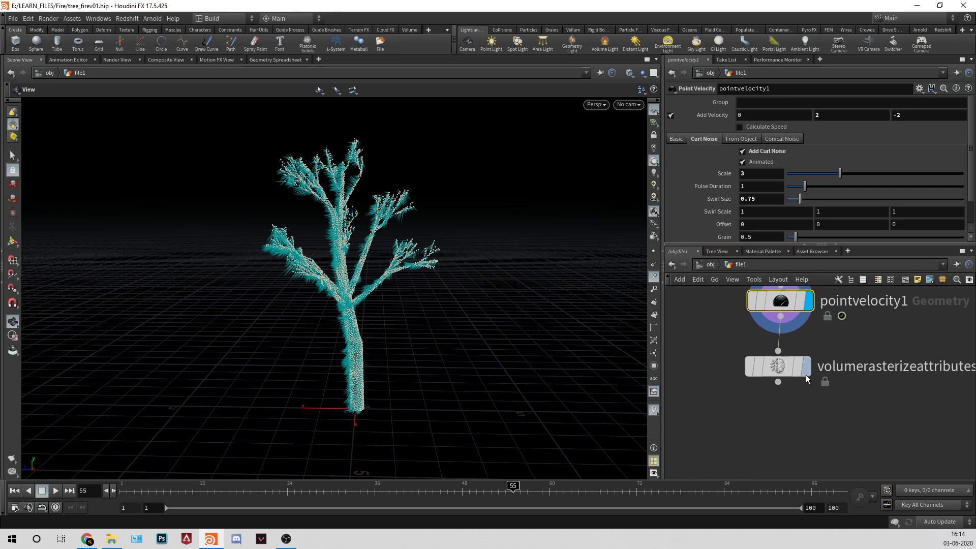
pyautogui.click(806, 366)
pyautogui.click(778, 366)
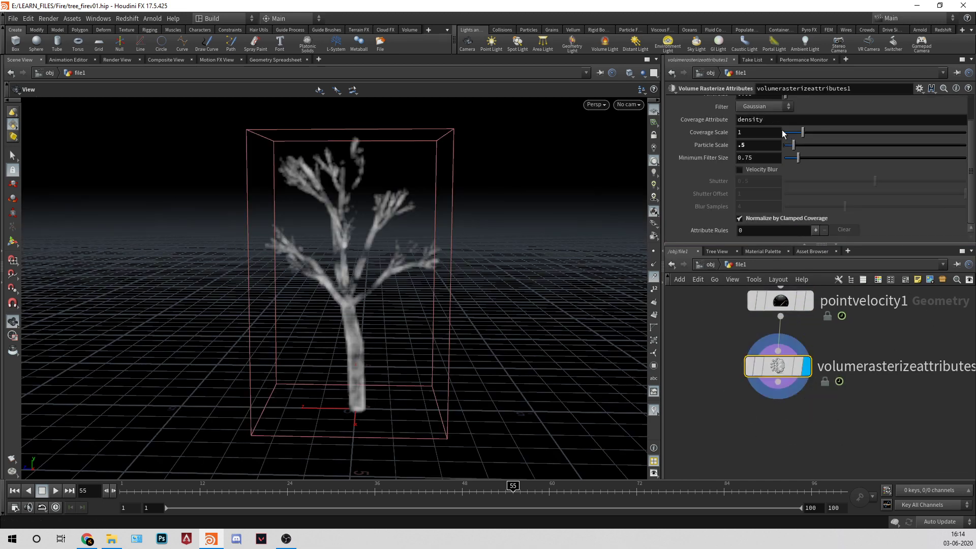
pyautogui.scroll(2, 782, 130)
pyautogui.click(806, 116)
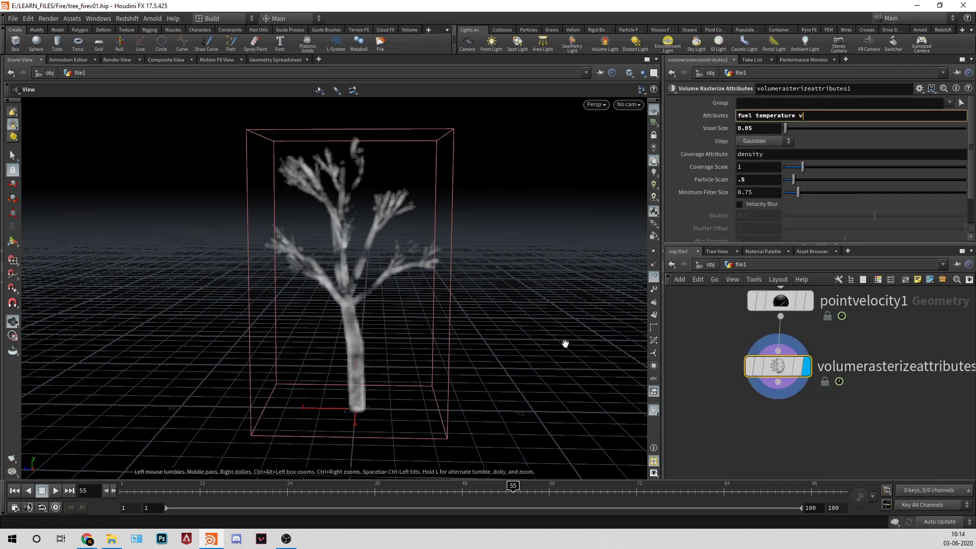
# Add a Null below volumerasterizeattributes1 and rename it Source.
pyautogui.press('Tab')
pyautogui.write('n')
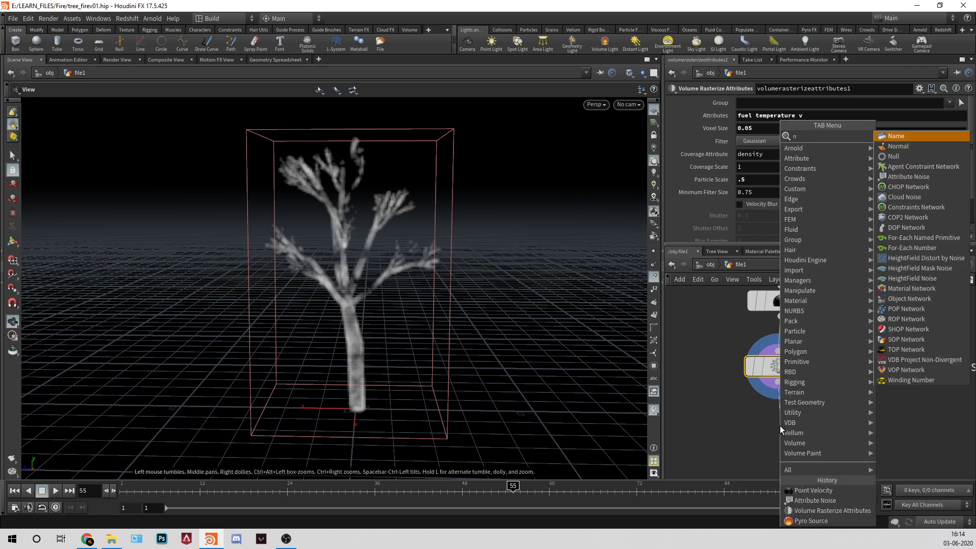
pyautogui.write('ull')
pyautogui.press('Return')
pyautogui.doubleClick(815, 437)
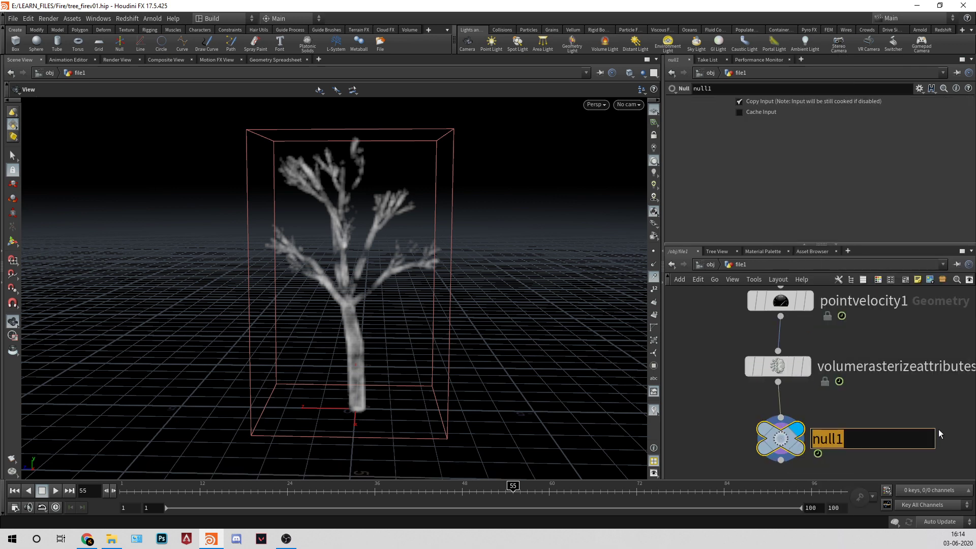
pyautogui.write('Source')
pyautogui.press('Return')
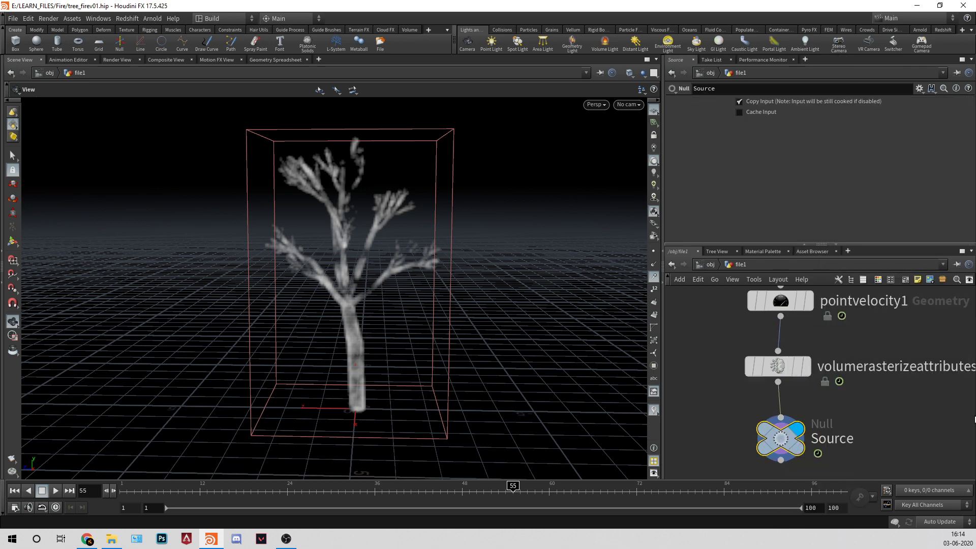
# Return to the object level and create a DOP Network beside the file1 and grid1 geometry.
pyautogui.click(720, 265)
pyautogui.click(710, 267)
pyautogui.click(710, 268)
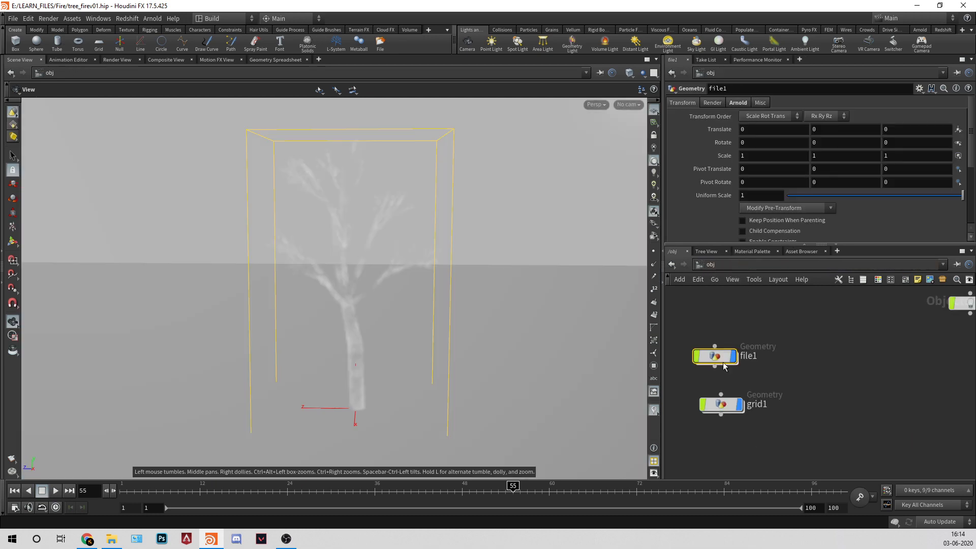
pyautogui.moveTo(786, 397); pyautogui.dragTo(776, 405, button='middle')
pyautogui.click(819, 367)
pyautogui.press('Tab')
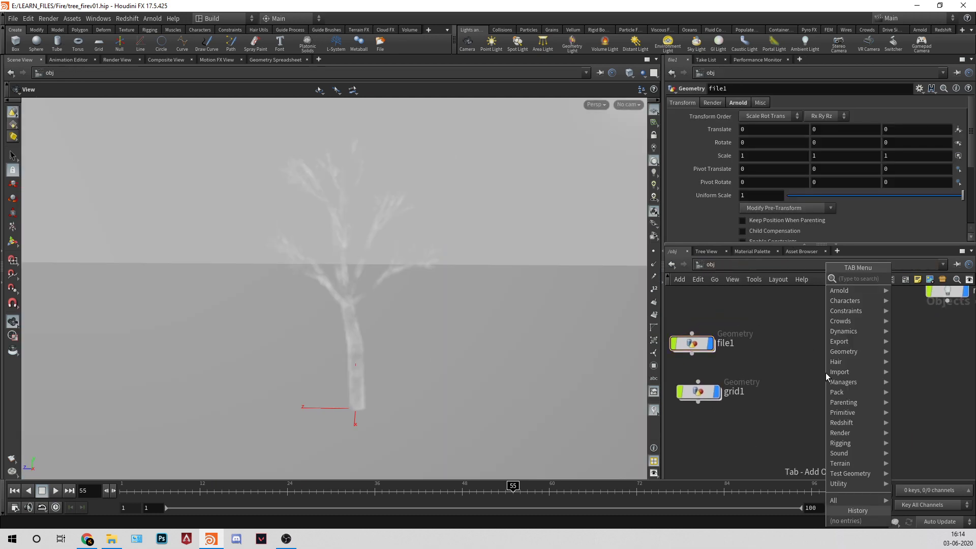
pyautogui.write('dopnet')
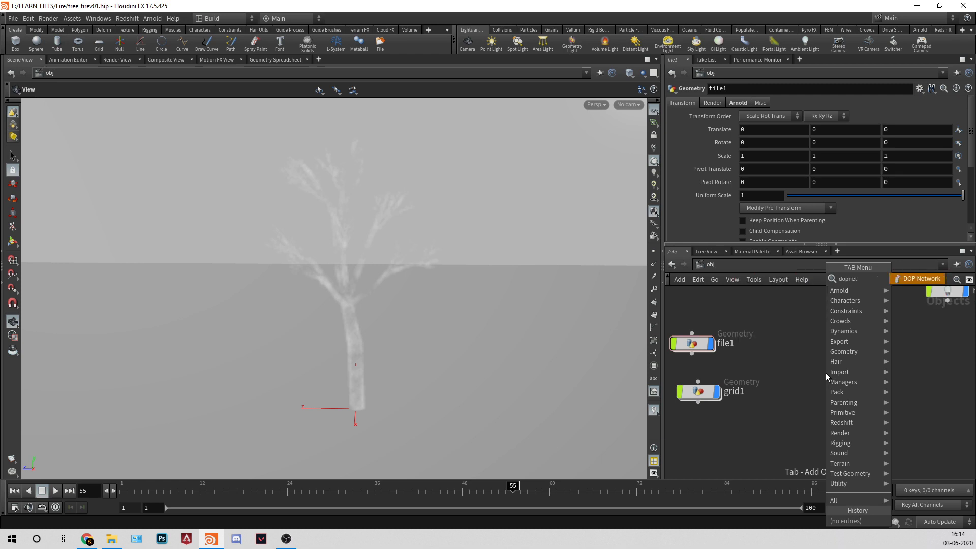
pyautogui.press('Return')
# Add a Smoke Object above the output node inside dopnet1.
pyautogui.press('Tab')
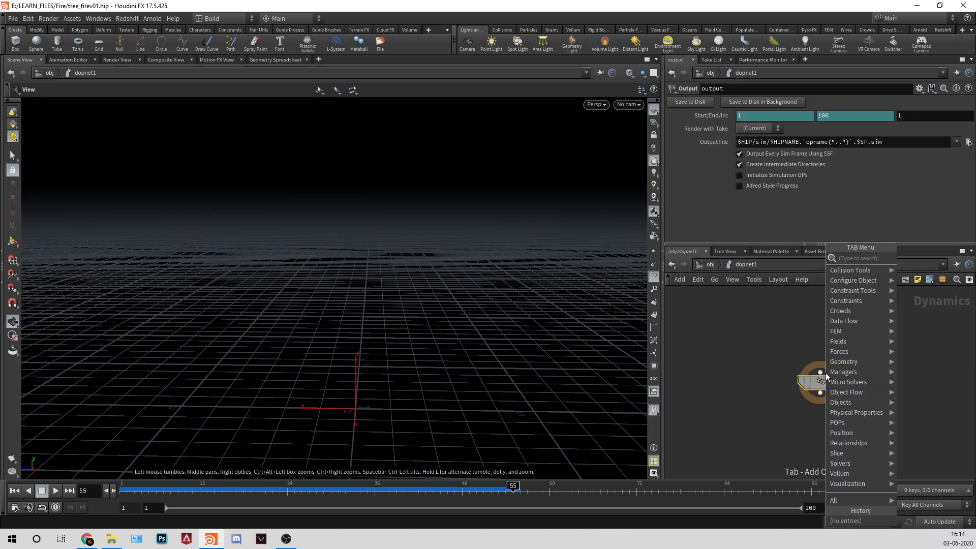
pyautogui.write('smokeobje')
pyautogui.press('Return')
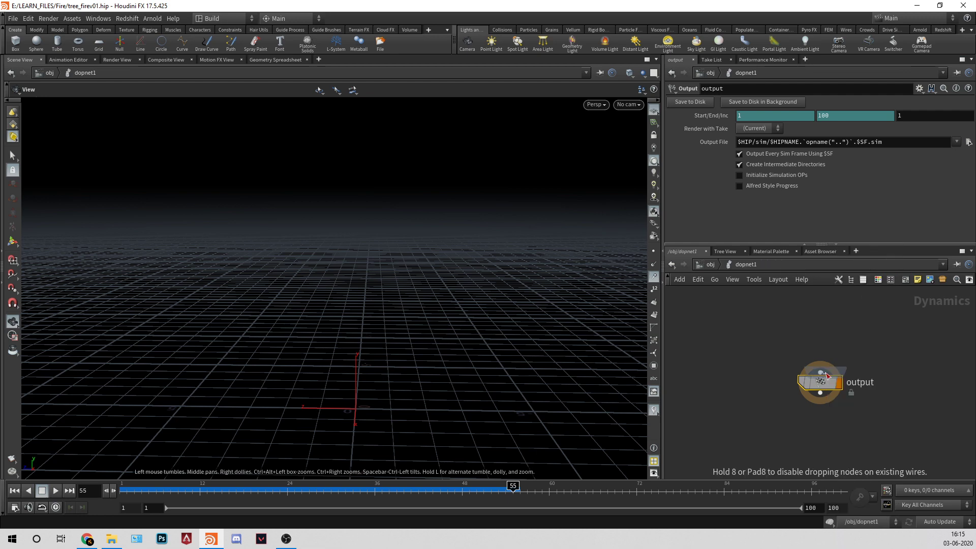
pyautogui.click(769, 321)
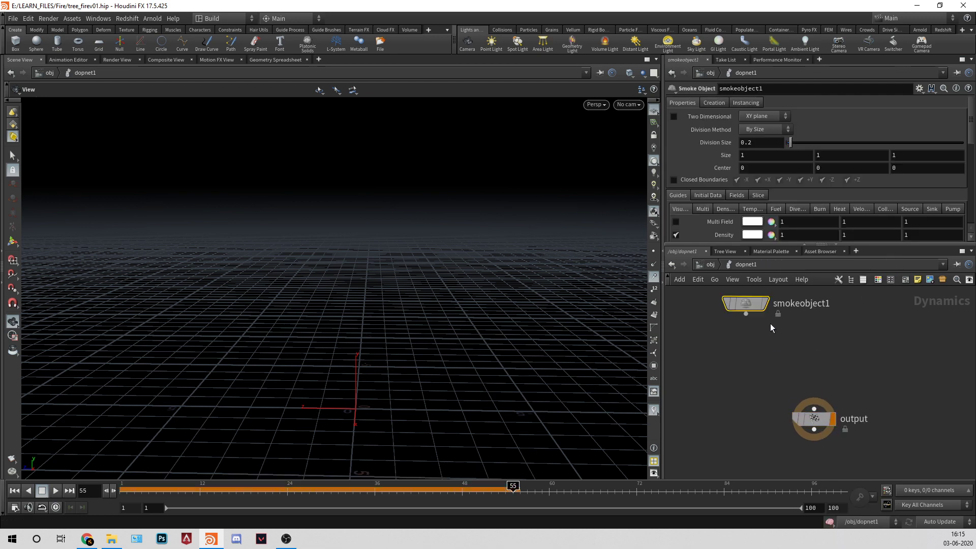
# Add a Pyro Solver, connect smokeobject1 to its first input and show its combustion settings.
pyautogui.moveTo(770, 323); pyautogui.dragTo(765, 349, button='middle')
pyautogui.press('Tab')
pyautogui.write('pyro')
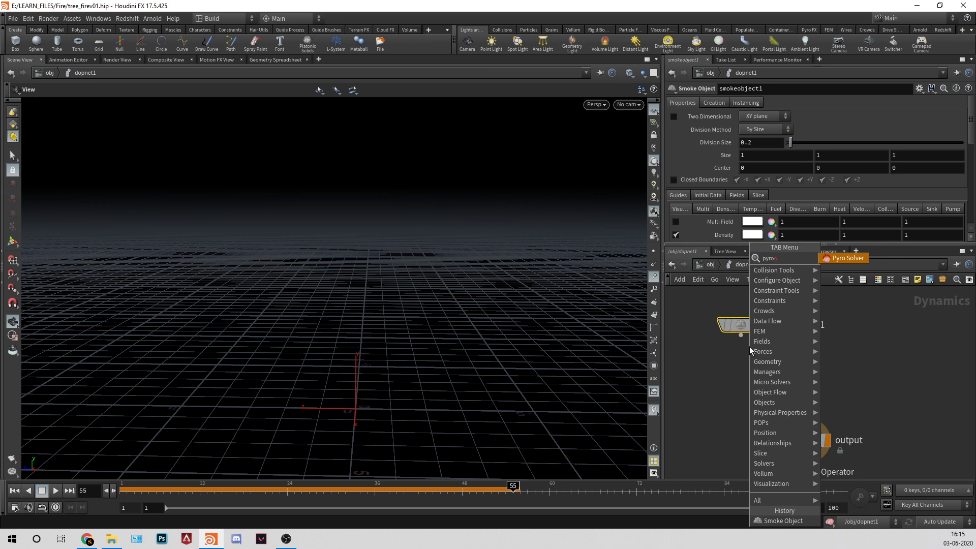
pyautogui.press('Return')
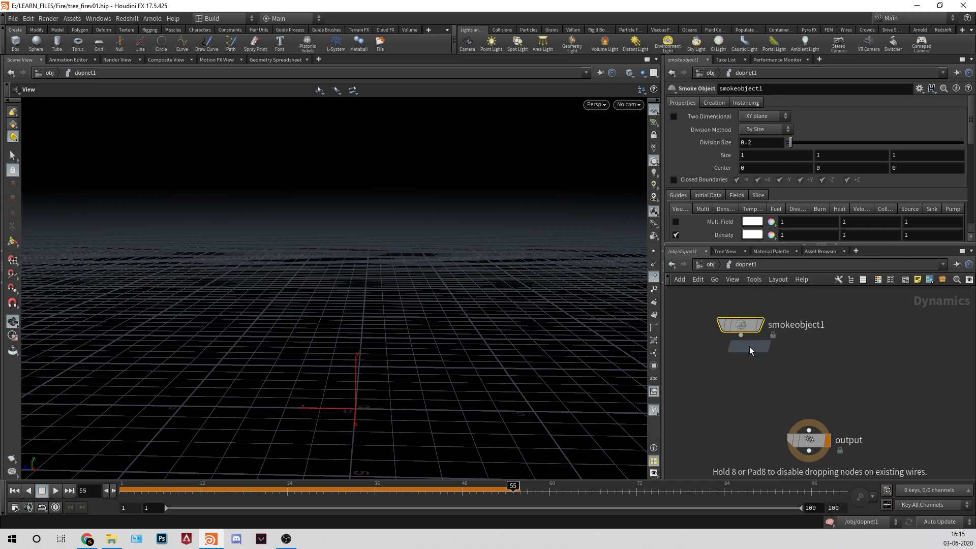
pyautogui.click(803, 365)
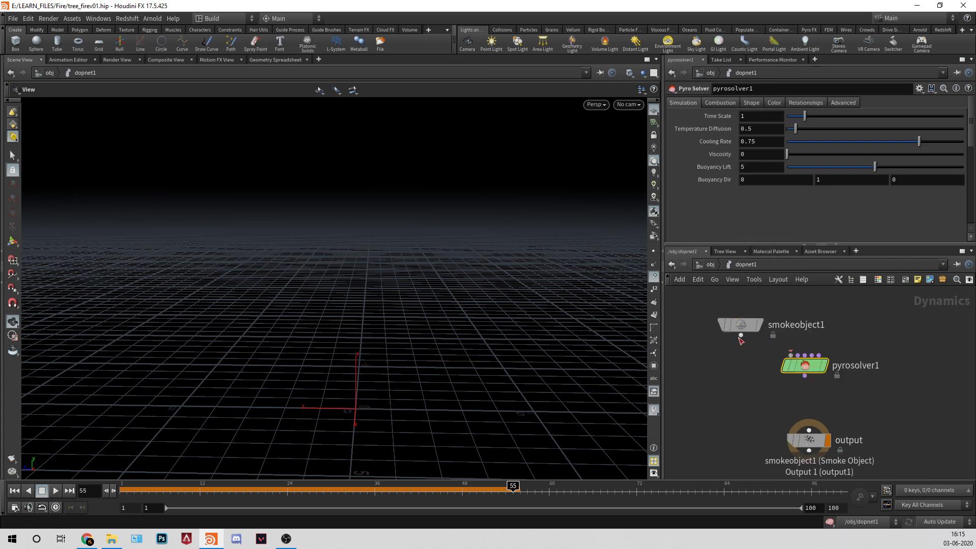
pyautogui.click(719, 104)
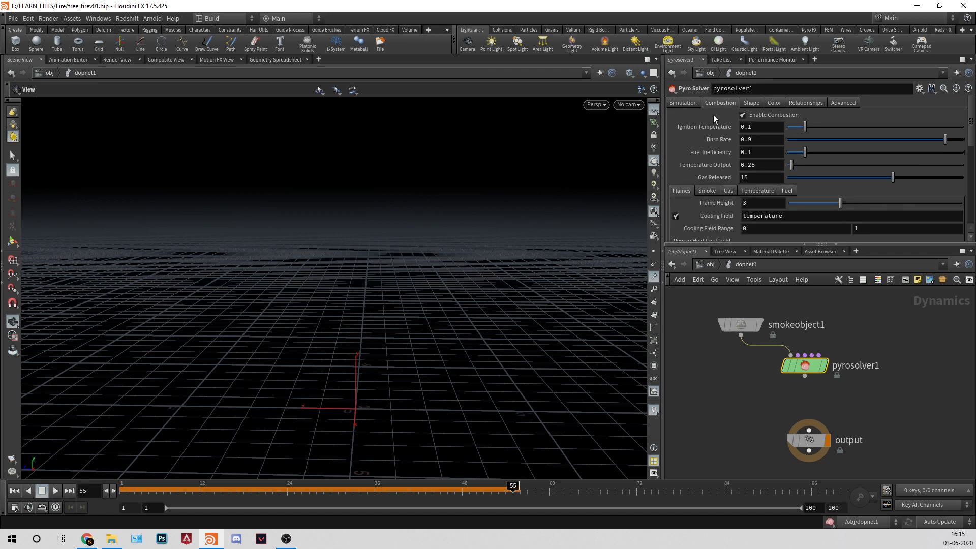
# Add a Volume Source feeding pyrosolver1's last input and cut the looping wire from the solver back into it.
pyautogui.moveTo(902, 371); pyautogui.dragTo(890, 419, button='middle')
pyautogui.click(807, 403)
pyautogui.press('Tab')
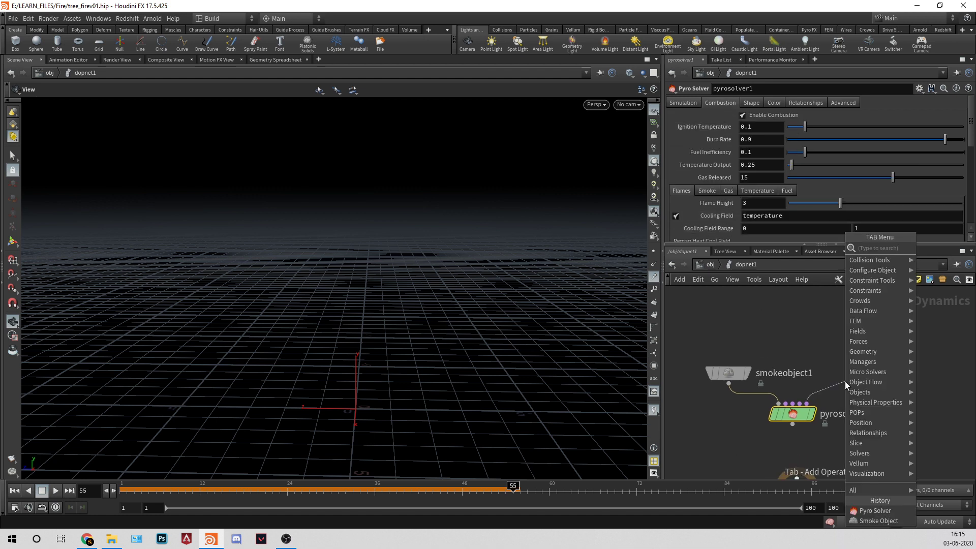
pyautogui.write('volumesource')
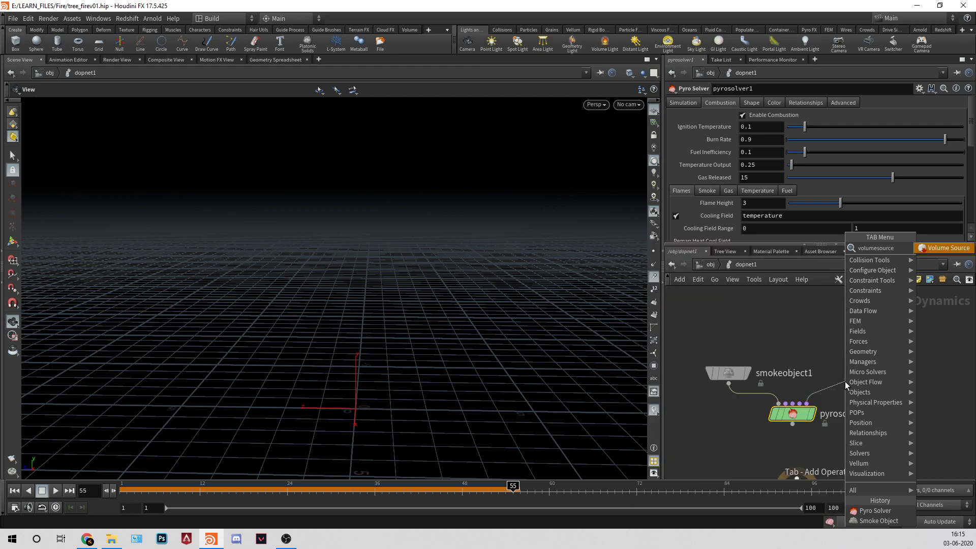
pyautogui.press('Return')
pyautogui.click(845, 381)
pyautogui.press('y')
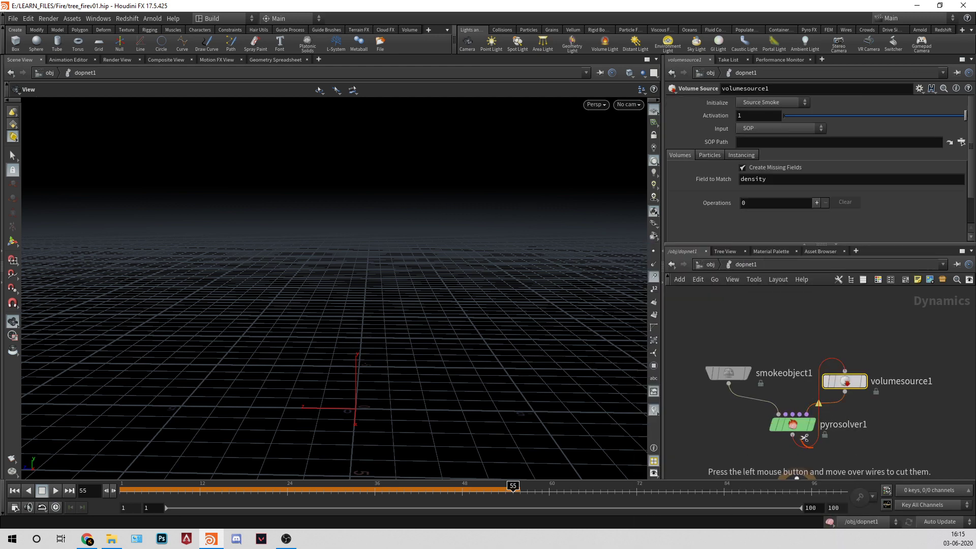
pyautogui.moveTo(827, 443)
pyautogui.mouseDown()
pyautogui.moveTo(810, 441)
pyautogui.moveTo(796, 477)
pyautogui.mouseUp()
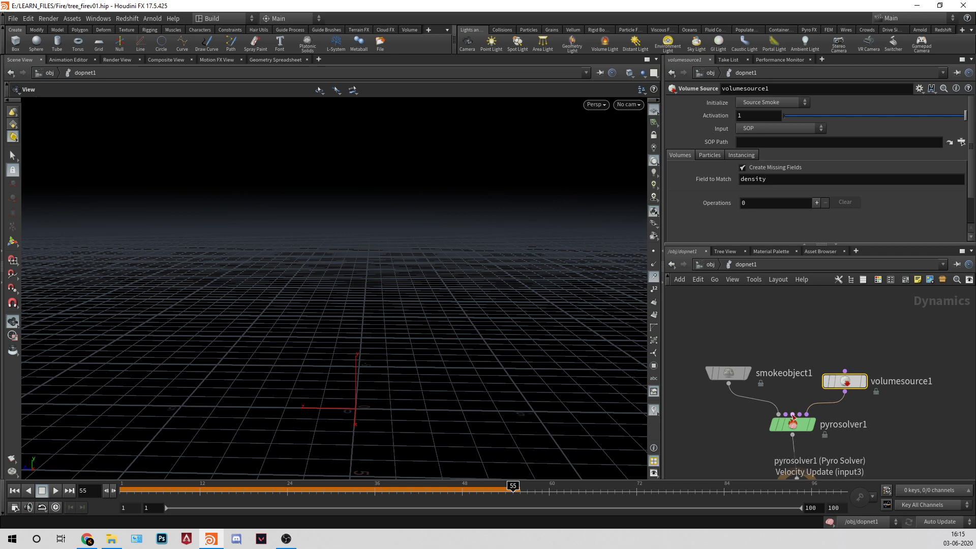
# Add a Gas Resize Fluid Dynamic node feeding pyrosolver1's second input and lay out the network automatically.
pyautogui.press('Tab')
pyautogui.write('gas resize')
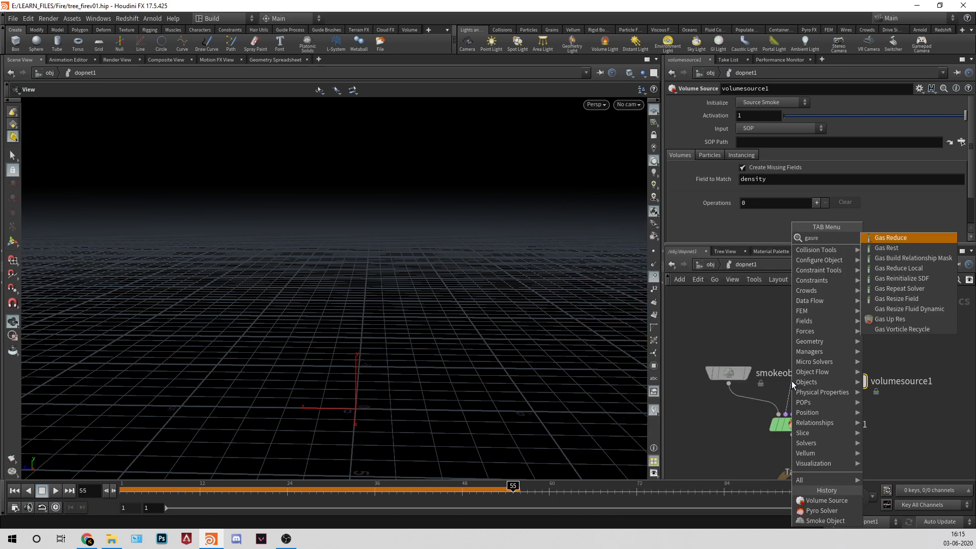
pyautogui.press('Return')
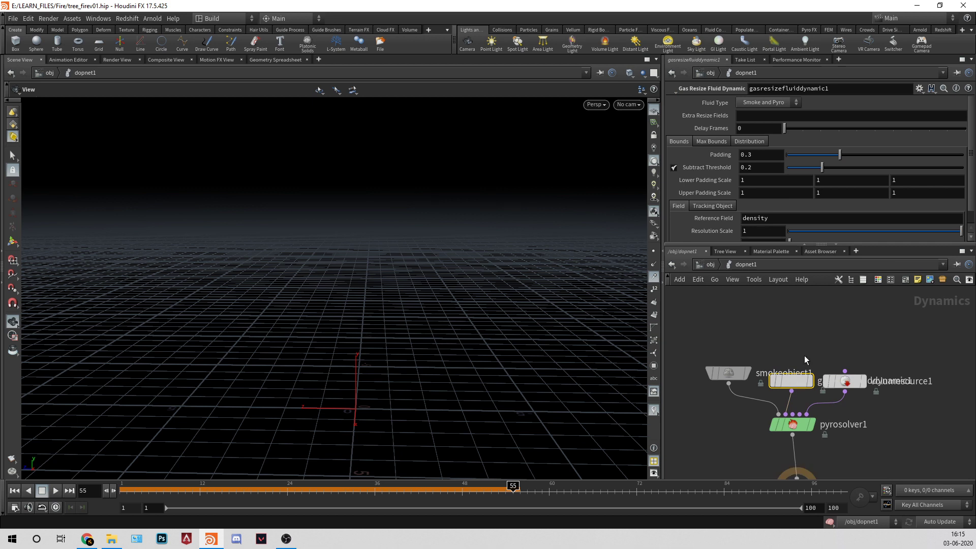
pyautogui.press('l')
pyautogui.scroll(-4, 846, 359)
pyautogui.moveTo(893, 427); pyautogui.dragTo(892, 421, button='middle')
pyautogui.scroll(4, 893, 418)
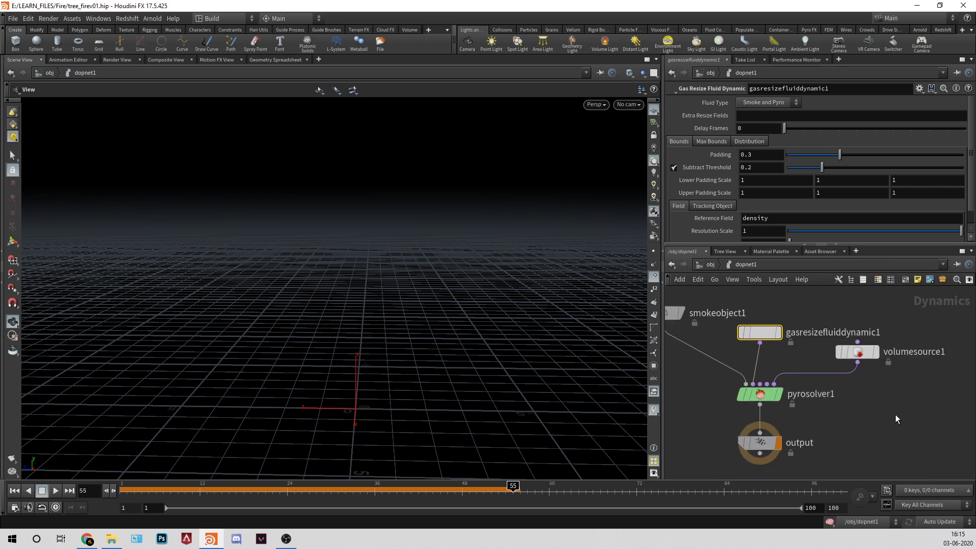
# Set volumesource1's SOP path to ../../file1/Source.
pyautogui.click(857, 352)
pyautogui.click(774, 142)
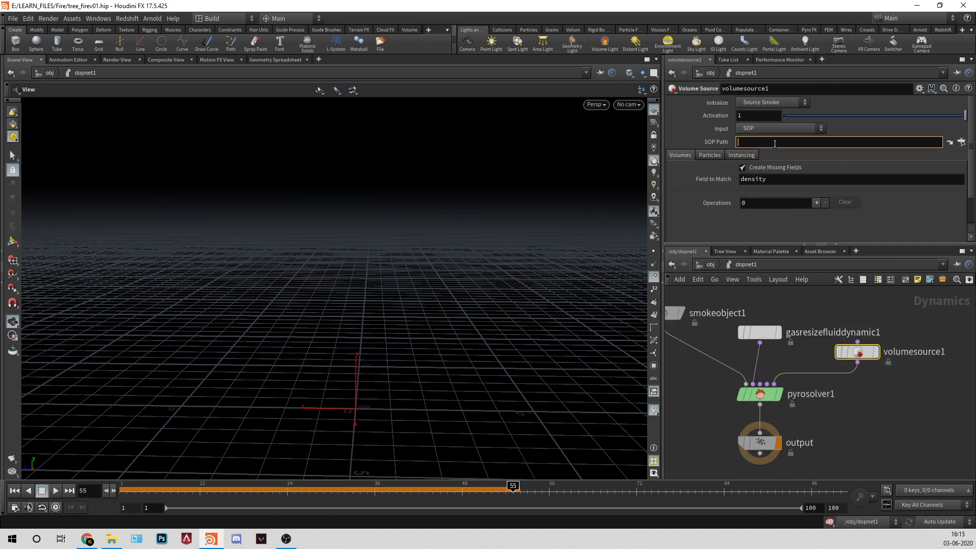
pyautogui.write('../../')
pyautogui.press('Down')
pyautogui.press('Down')
pyautogui.press('Down')
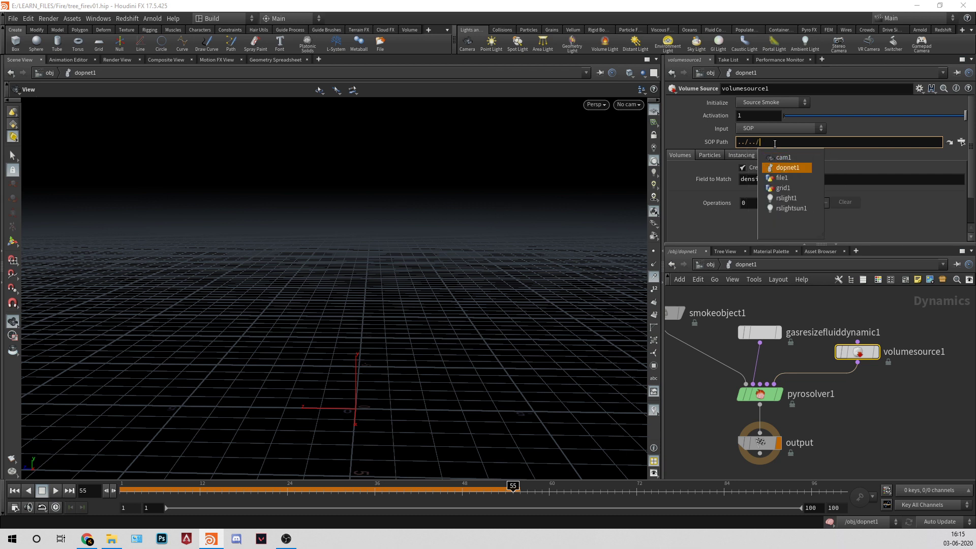
pyautogui.press('Return')
pyautogui.write('/')
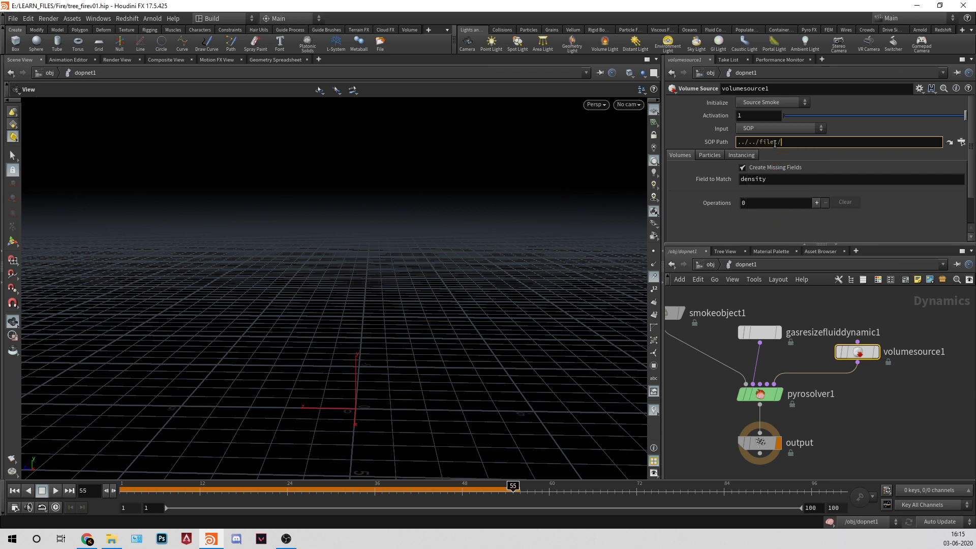
pyautogui.press('Down')
pyautogui.press('Return')
pyautogui.press('Return')
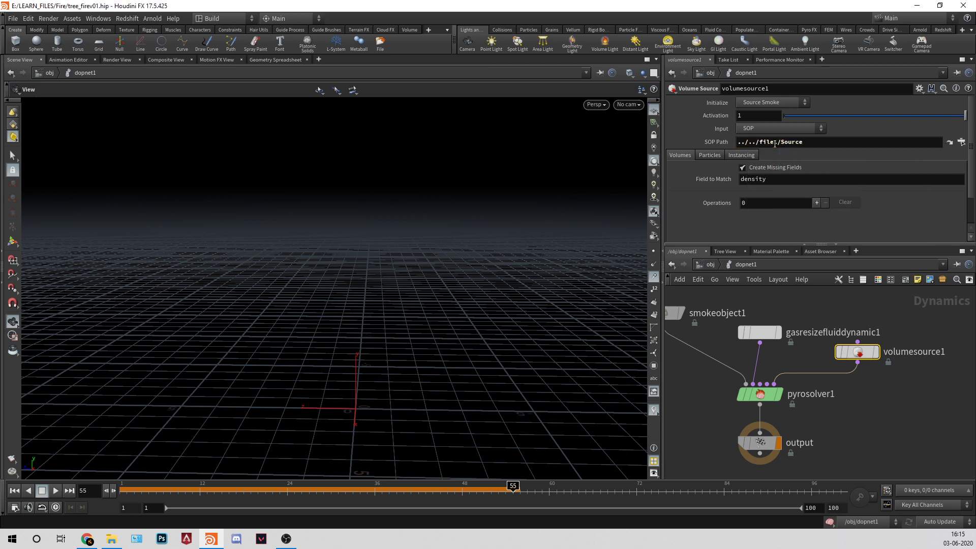
# Initialize volumesource1 as Source Fuel and rewind the timeline to frame 1 to inspect the simulation container.
pyautogui.click(802, 104)
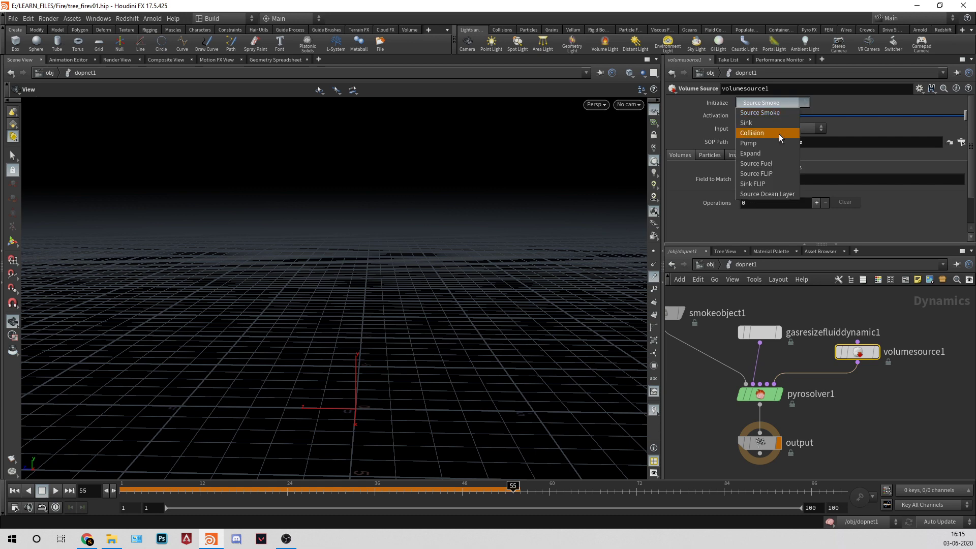
pyautogui.click(768, 163)
pyautogui.click(15, 491)
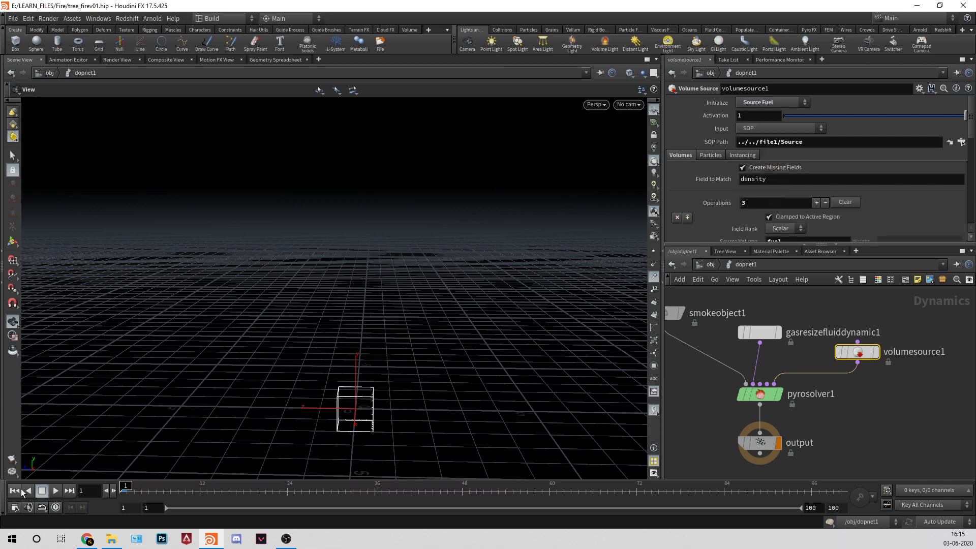
pyautogui.moveTo(425, 414); pyautogui.dragTo(445, 386)
pyautogui.scroll(3, 438, 398)
pyautogui.scroll(-3, 432, 390)
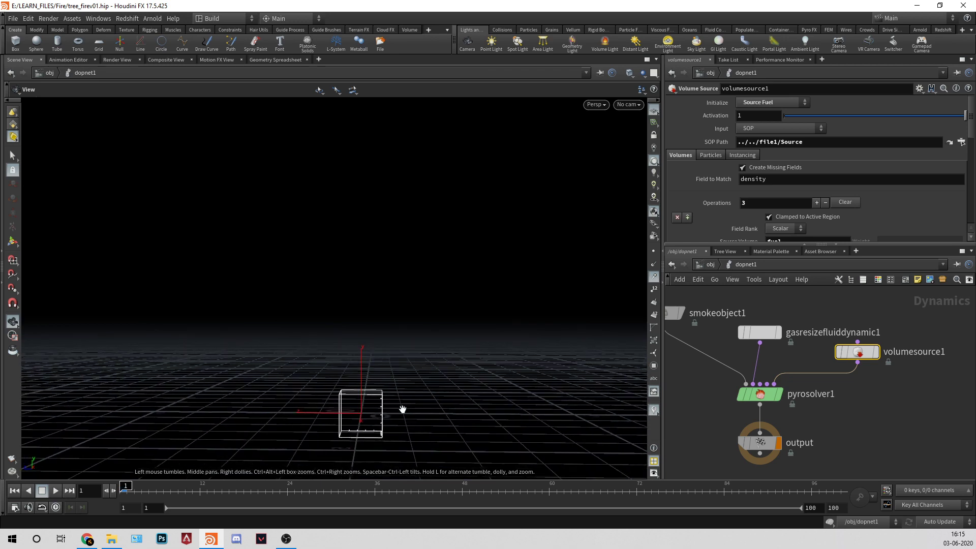
# Select smokeobject1 and show the other scene objects so the tree is displayed together with the simulation container.
pyautogui.moveTo(815, 370); pyautogui.dragTo(914, 402, button='middle')
pyautogui.click(761, 346)
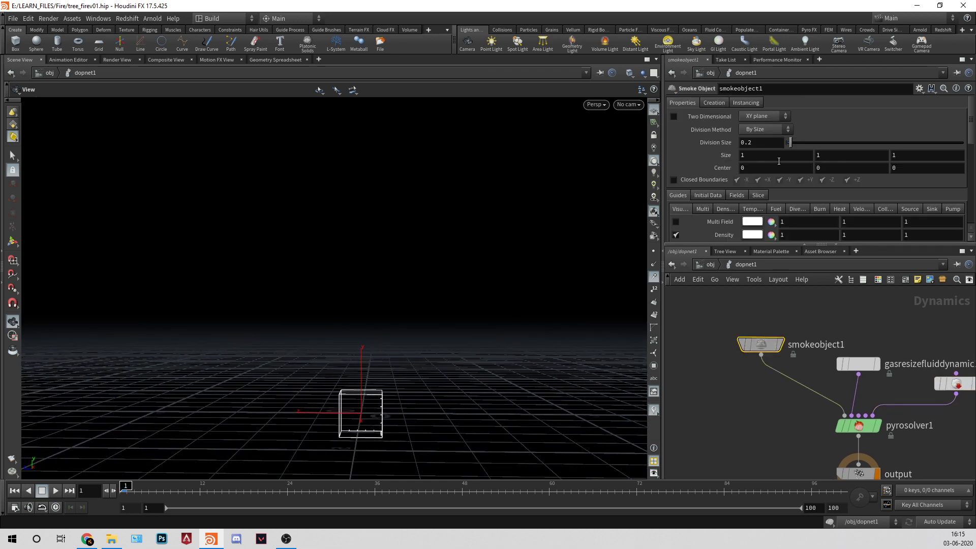
pyautogui.click(643, 73)
pyautogui.click(648, 85)
pyautogui.moveTo(365, 232); pyautogui.dragTo(415, 314)
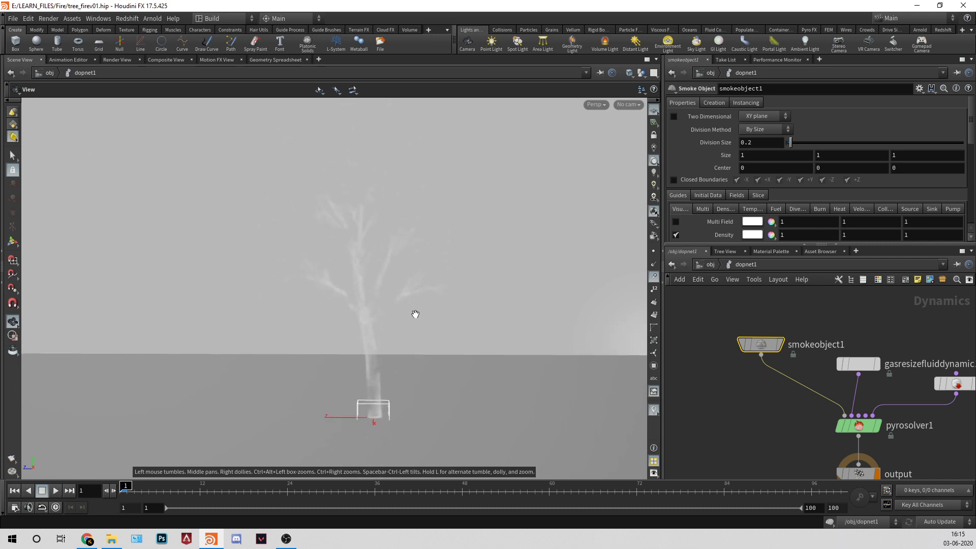
# Set smokeobject1's size to 10 in X, Y and Z and its center Y to 5 so the container encloses the tree.
pyautogui.click(743, 154)
pyautogui.write('0')
pyautogui.press('Tab')
pyautogui.write('10')
pyautogui.press('Tab')
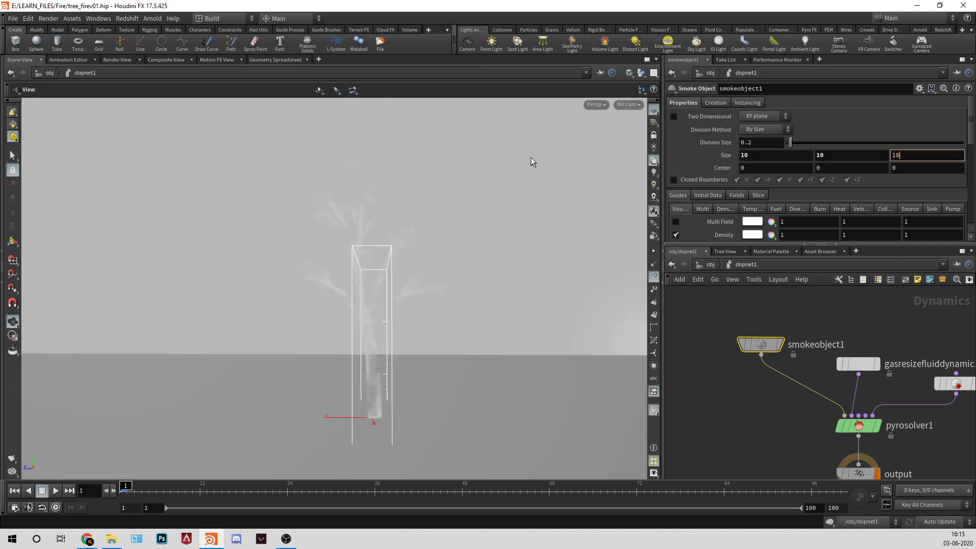
pyautogui.write('10')
pyautogui.press('Tab')
pyautogui.click(830, 171)
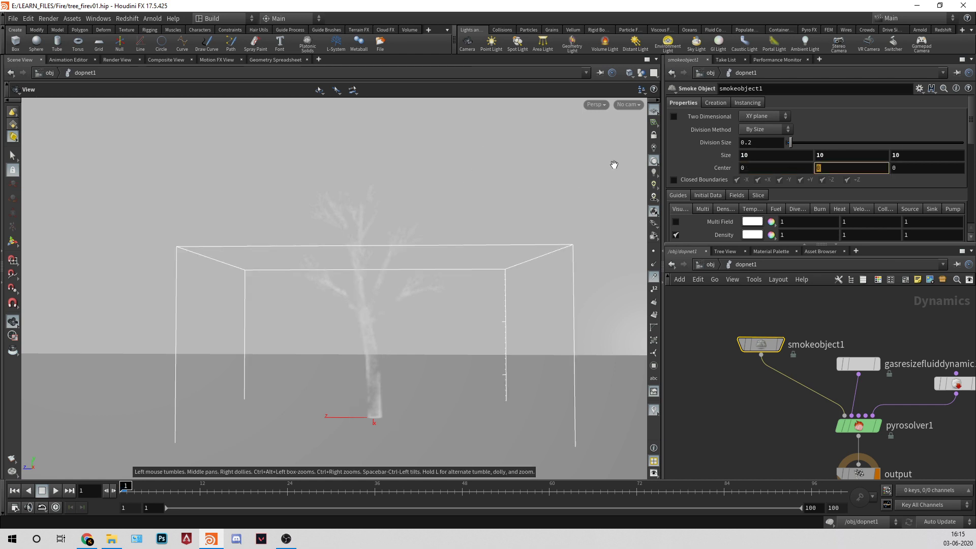
pyautogui.write('5')
pyautogui.press('Return')
pyautogui.moveTo(493, 218)
pyautogui.mouseDown()
pyautogui.moveTo(387, 232)
pyautogui.moveTo(482, 220)
pyautogui.mouseUp()
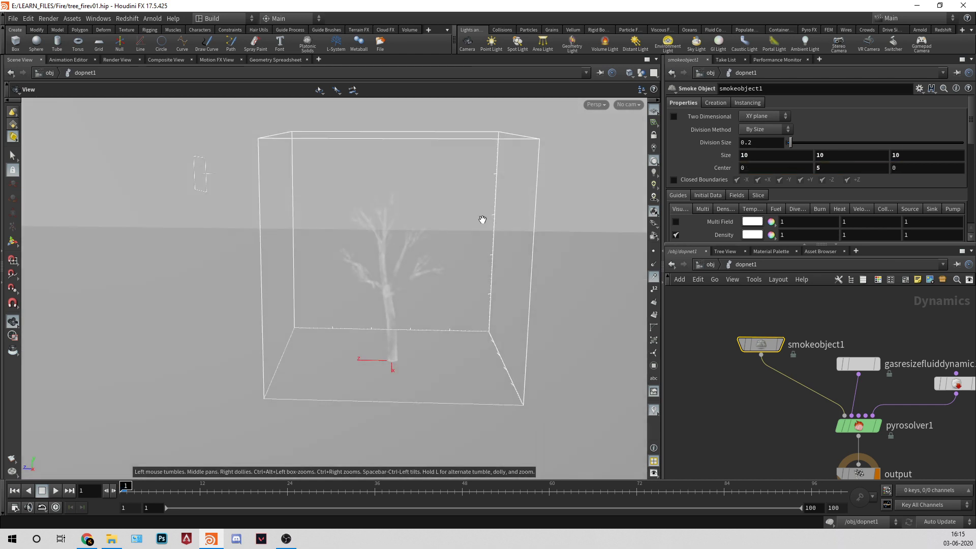
# Narrow smokeobject1's container around the tree by setting its size X and Z to 6.
pyautogui.moveTo(771, 157); pyautogui.dragTo(479, 165)
pyautogui.press('Tab')
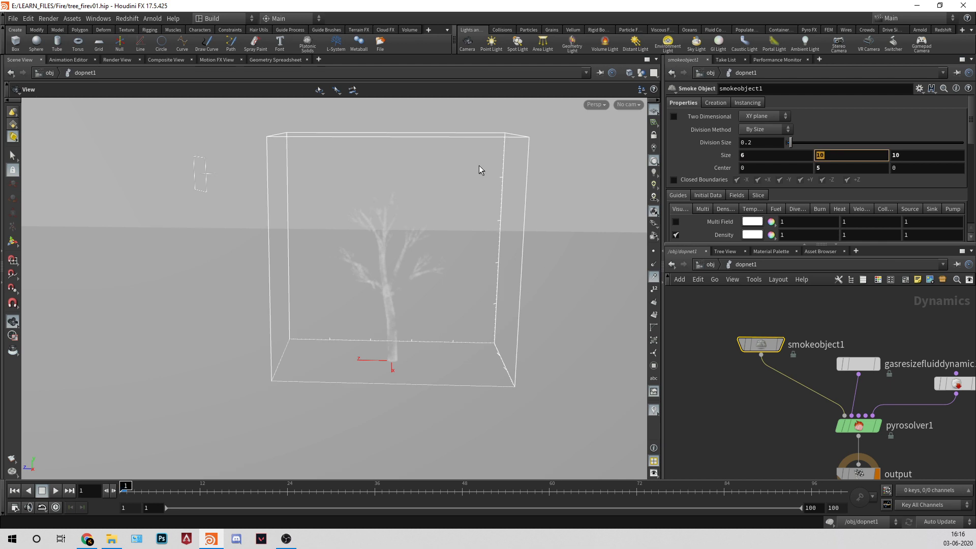
pyautogui.press('Tab')
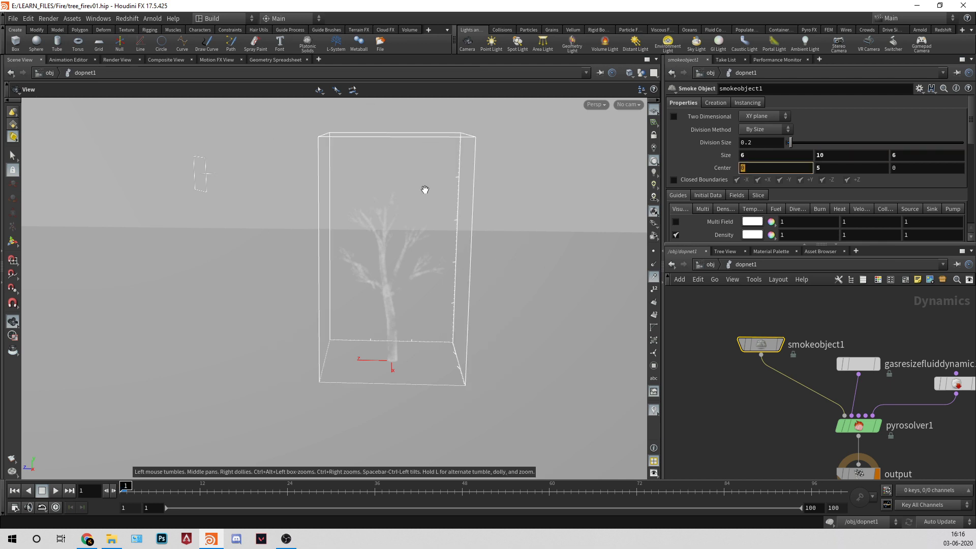
pyautogui.moveTo(425, 189); pyautogui.dragTo(427, 181)
pyautogui.press('g')
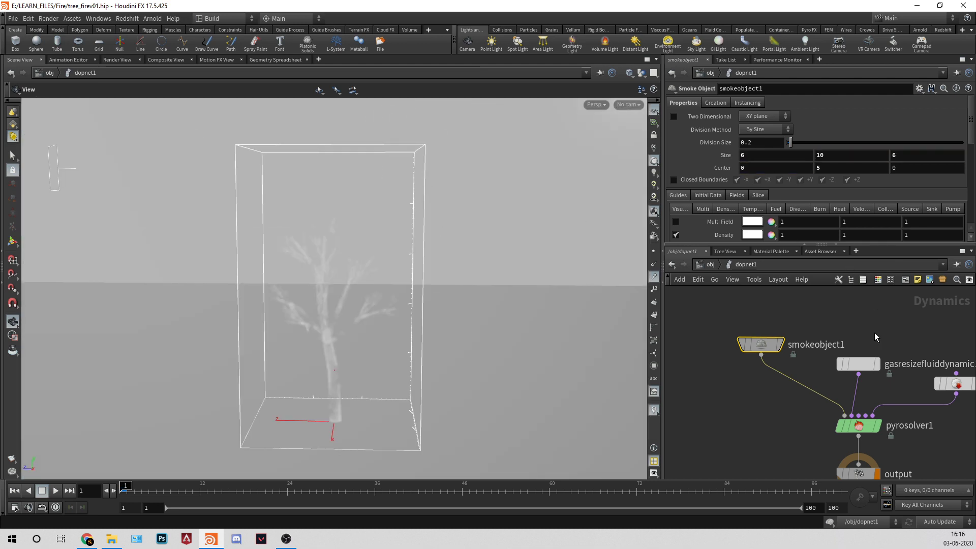
# On gasresizefluiddynamic1, turn off the clamp to maximum bounds and set Delay Frames to 1.
pyautogui.click(863, 364)
pyautogui.click(709, 142)
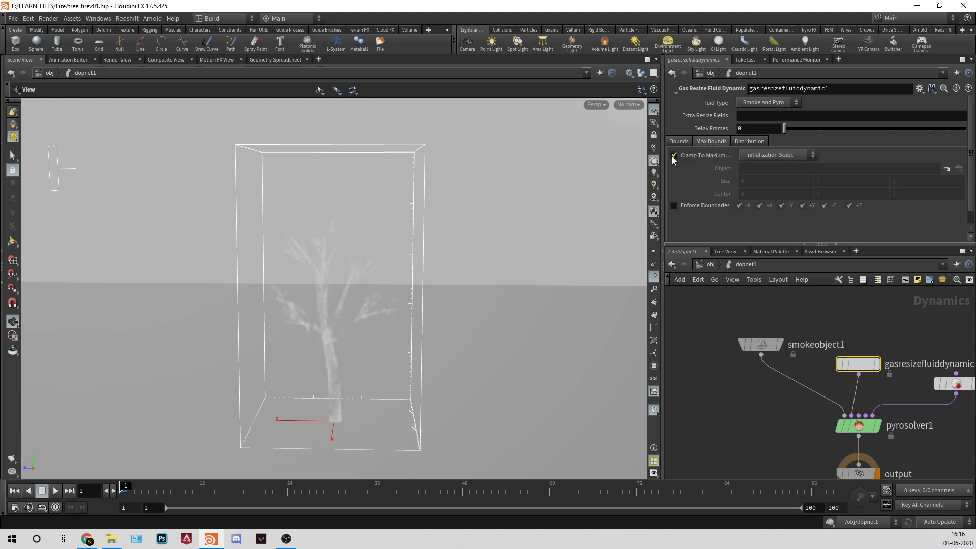
pyautogui.click(676, 154)
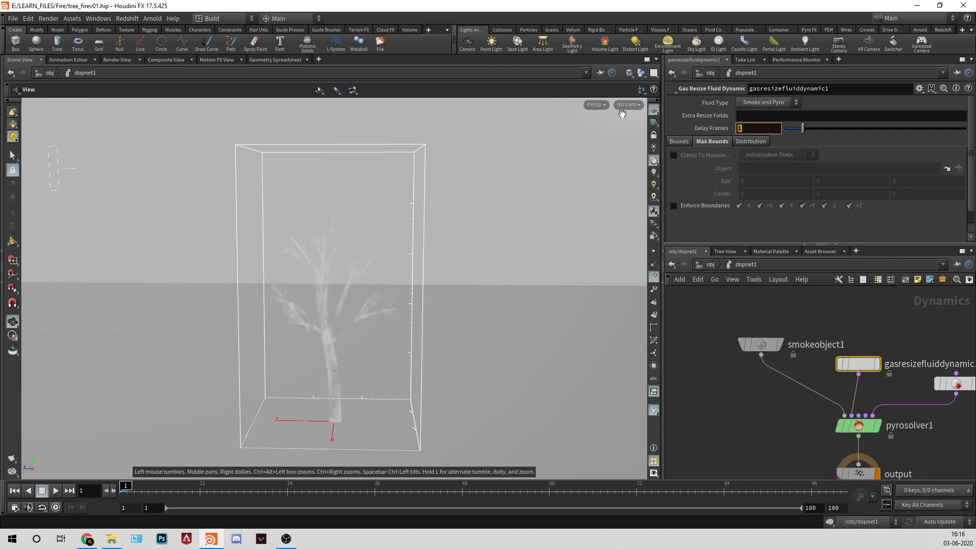
pyautogui.click(712, 268)
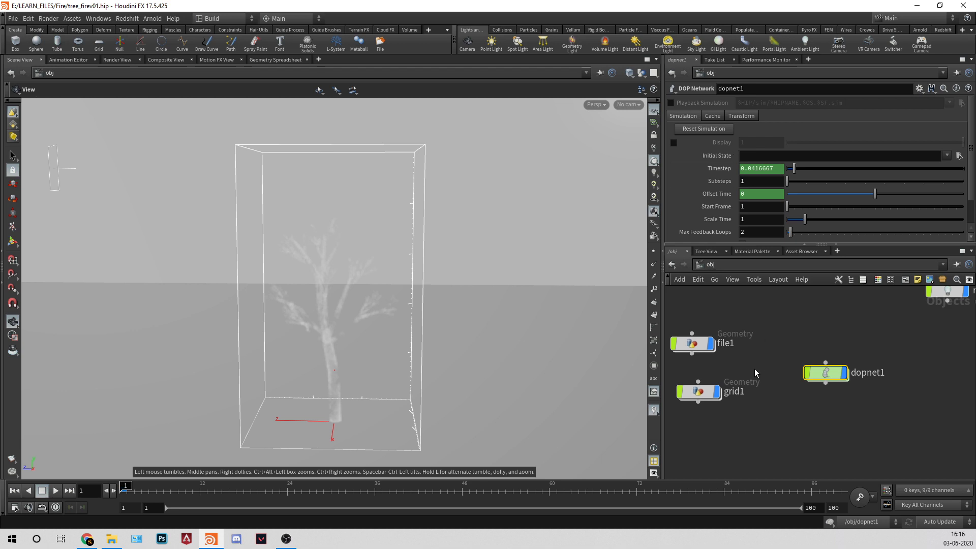
pyautogui.doubleClick(831, 375)
pyautogui.moveTo(677, 370); pyautogui.dragTo(676, 370)
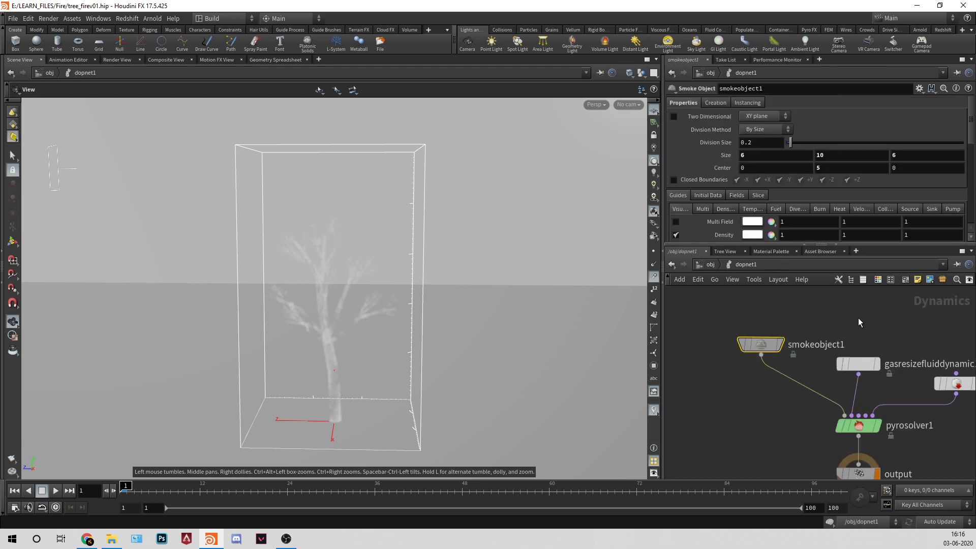
# Set gasresizefluiddynamic1's Delay Frames to 2 and enable Enforce Boundaries for the -Y side only.
pyautogui.moveTo(908, 304); pyautogui.dragTo(844, 363)
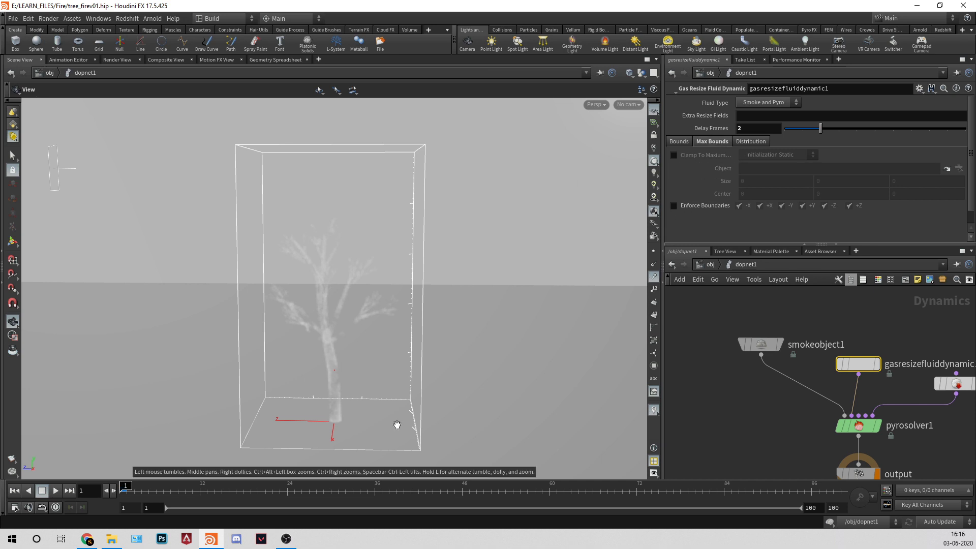
pyautogui.moveTo(357, 437); pyautogui.dragTo(405, 372)
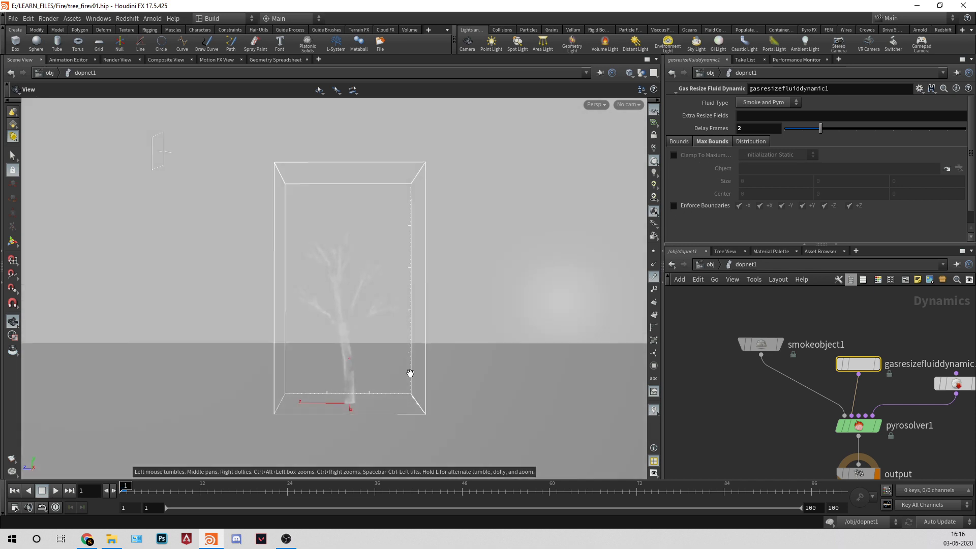
pyautogui.click(673, 206)
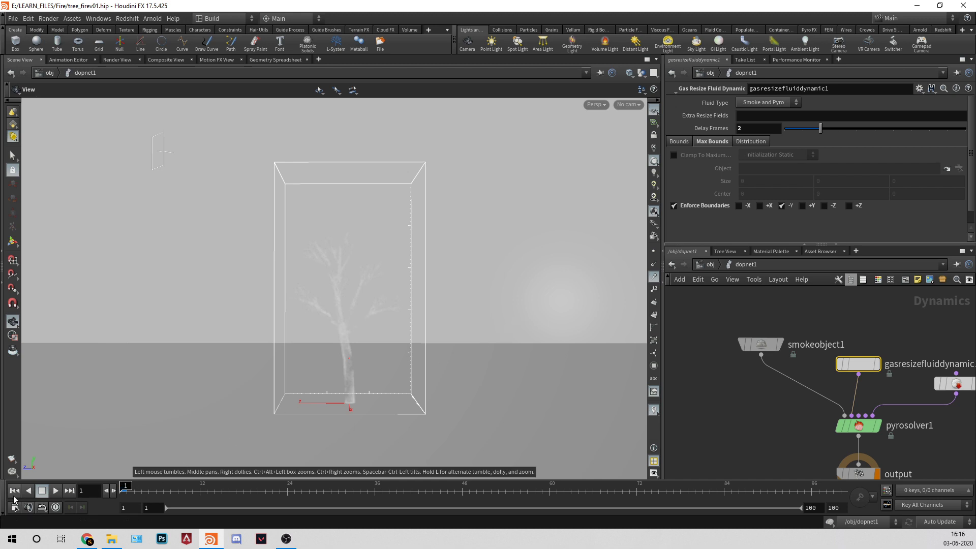
# Play the simulation to frame 30, inspect how the container resizes around the smoke, and rewind to frame 1.
pyautogui.click(56, 491)
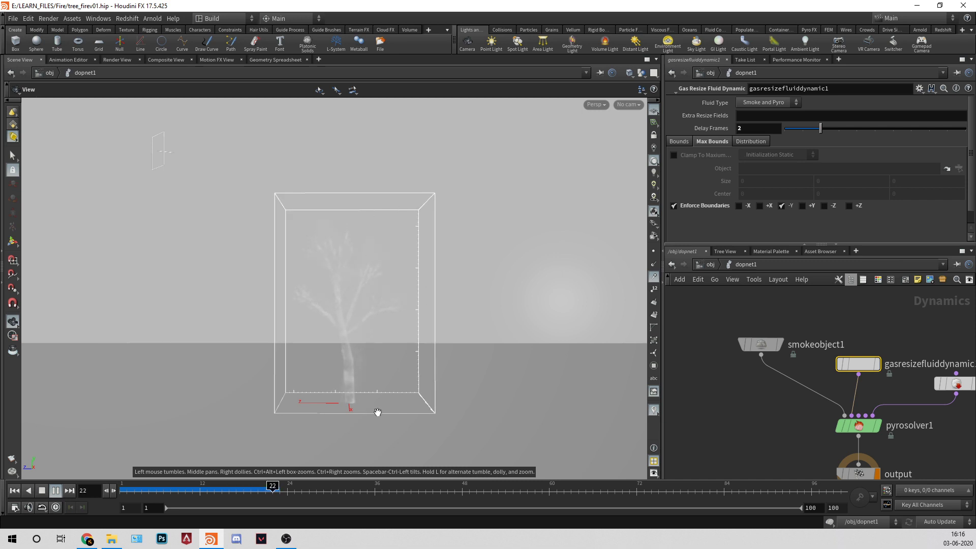
pyautogui.click(56, 492)
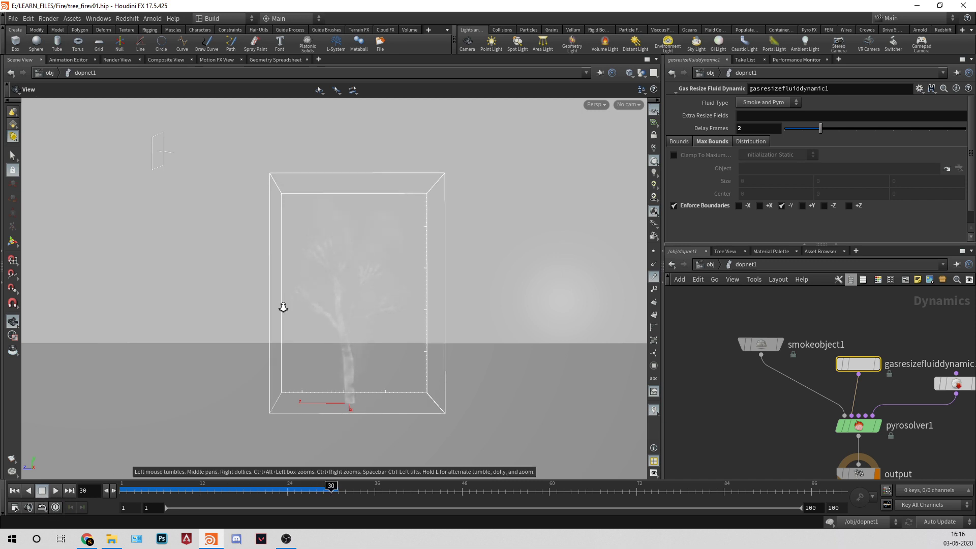
pyautogui.scroll(-1, 333, 321)
pyautogui.moveTo(333, 318); pyautogui.dragTo(343, 317)
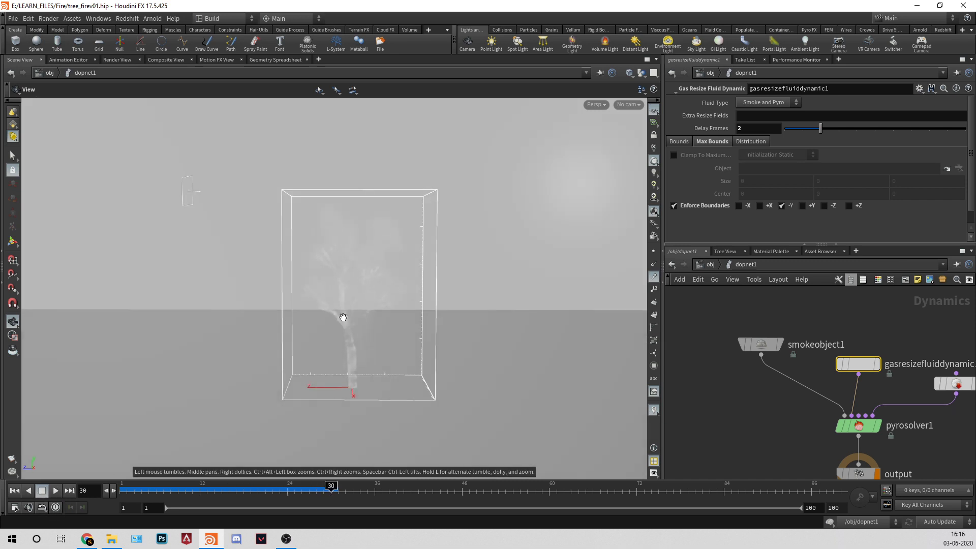
pyautogui.click(15, 491)
# Clear the grey background from the viewport and scrub the timeline to frame 26 to inspect the smoke around the tree.
pyautogui.scroll(1, 337, 326)
pyautogui.click(707, 264)
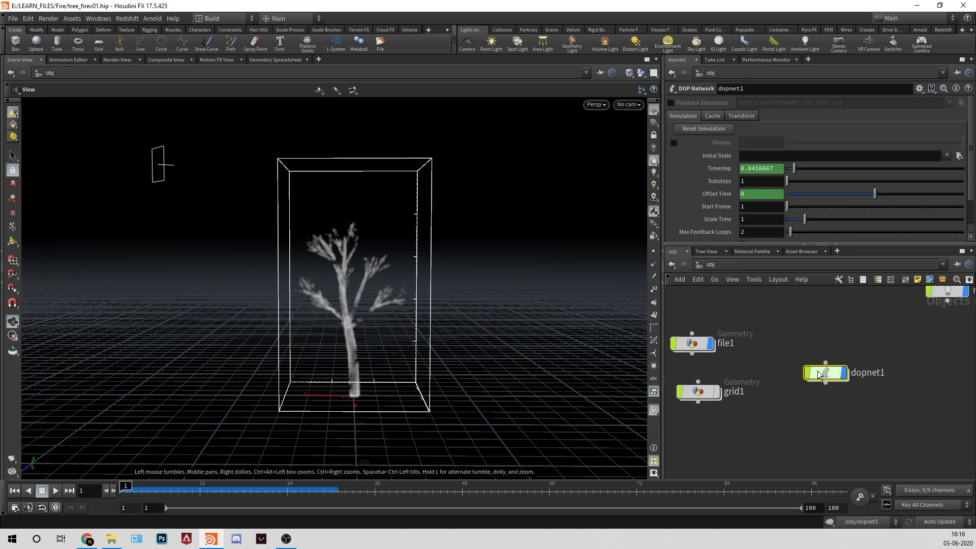
pyautogui.doubleClick(825, 373)
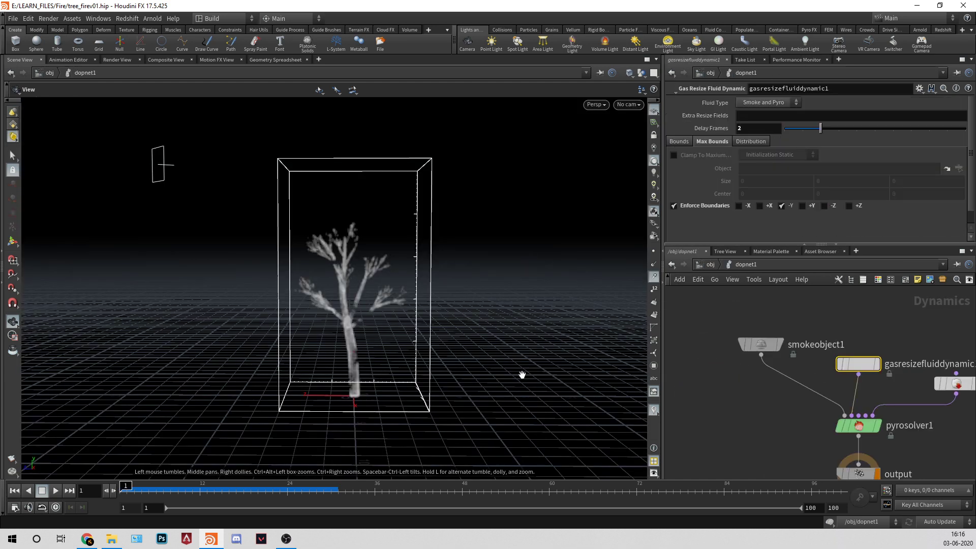
pyautogui.moveTo(153, 494); pyautogui.dragTo(301, 491)
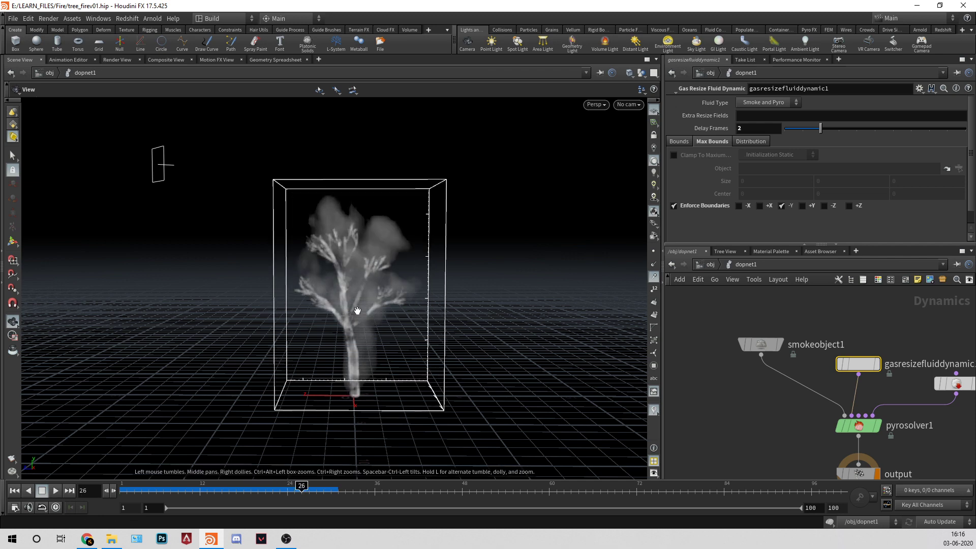
pyautogui.scroll(-2, 402, 300)
pyautogui.moveTo(403, 300); pyautogui.dragTo(374, 315)
pyautogui.moveTo(374, 315); pyautogui.dragTo(328, 368, button='middle')
pyautogui.scroll(1, 330, 368)
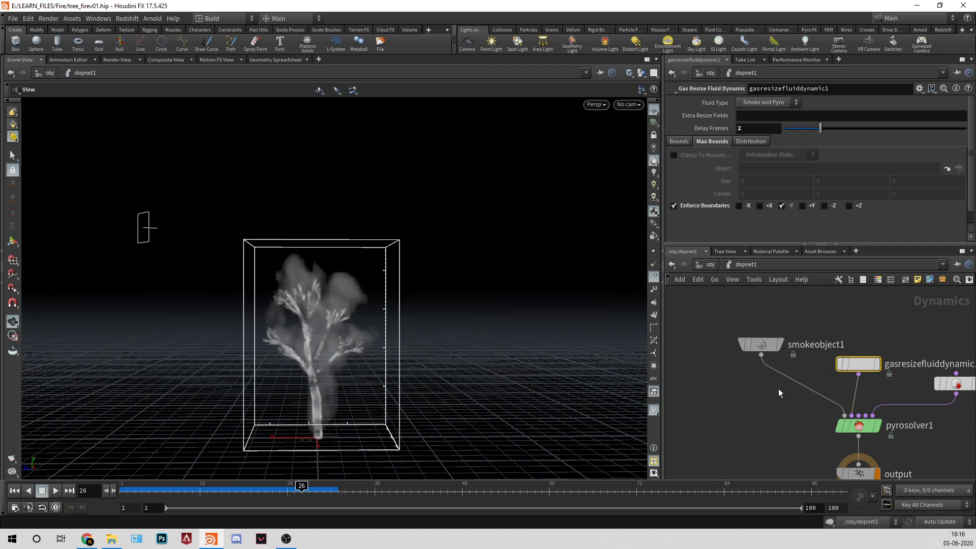
# Swap smokeobject1's Density guide for the Multi Field guide and set its Density Field to density.
pyautogui.click(762, 346)
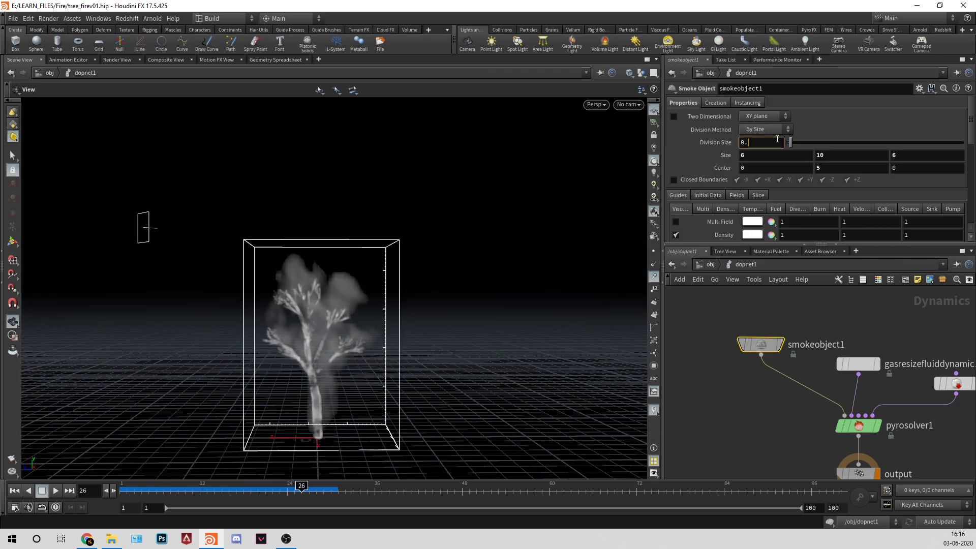
pyautogui.click(676, 234)
pyautogui.scroll(-10, 706, 213)
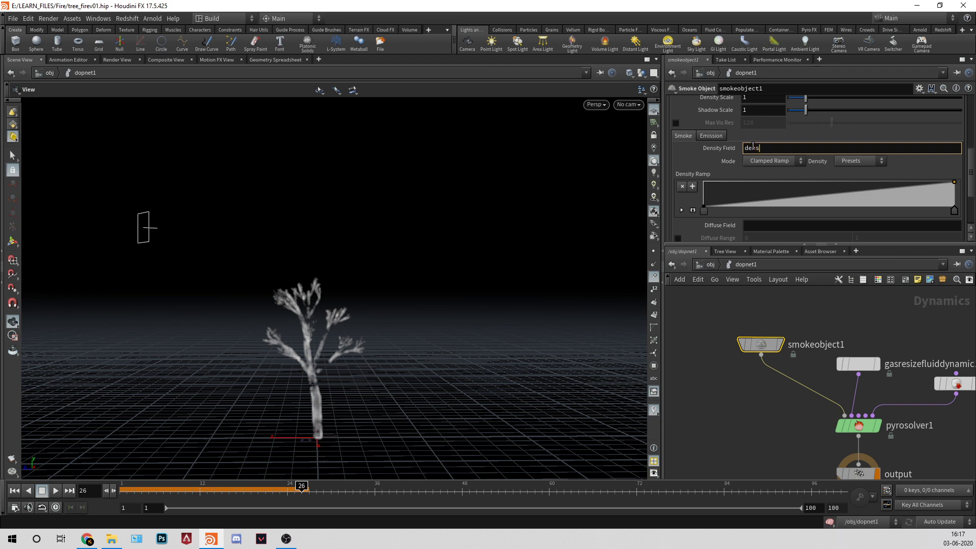
pyautogui.press('Return')
# Set the Multi Field guide's Emission Field to temperature and its Emission Scale to 1.
pyautogui.click(710, 136)
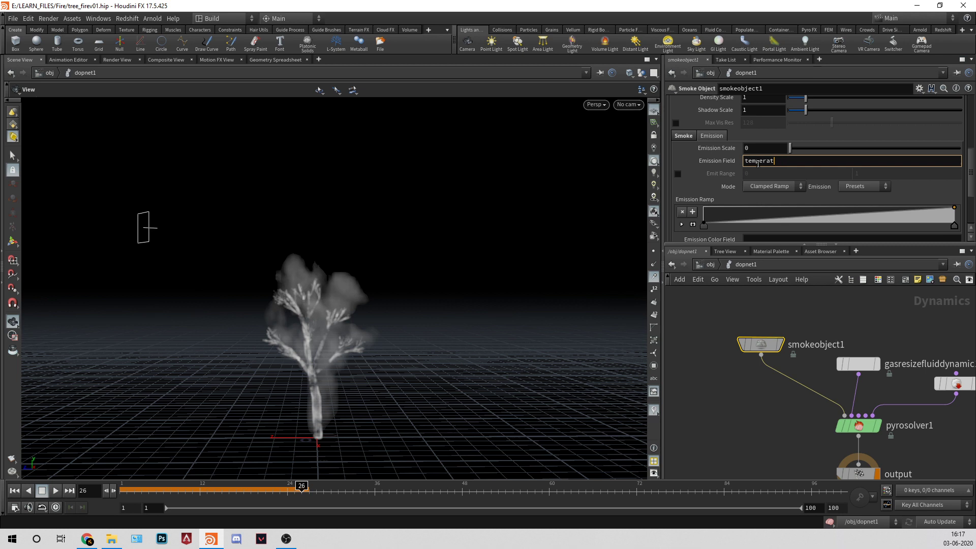
pyautogui.press('Return')
pyautogui.moveTo(769, 147); pyautogui.dragTo(678, 152)
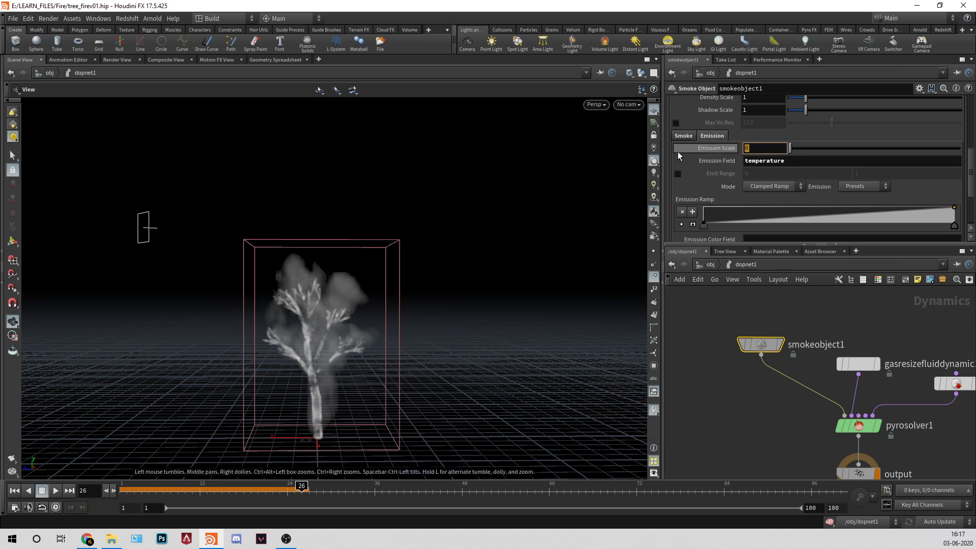
pyautogui.write('1')
pyautogui.press('Return')
# Set smokeobject1's Emission Color Field to heat.
pyautogui.scroll(-3, 709, 175)
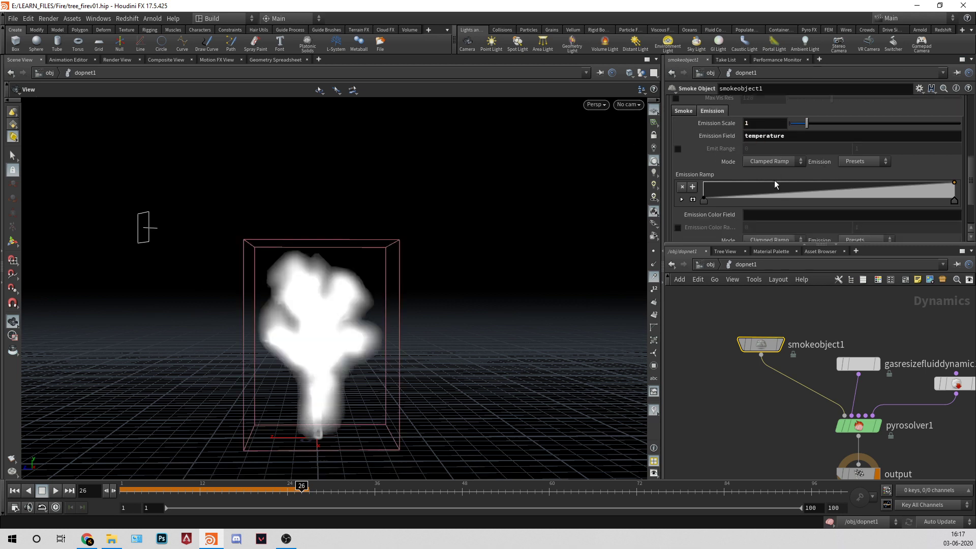
pyautogui.click(768, 180)
pyautogui.write('heat')
pyautogui.press('Return')
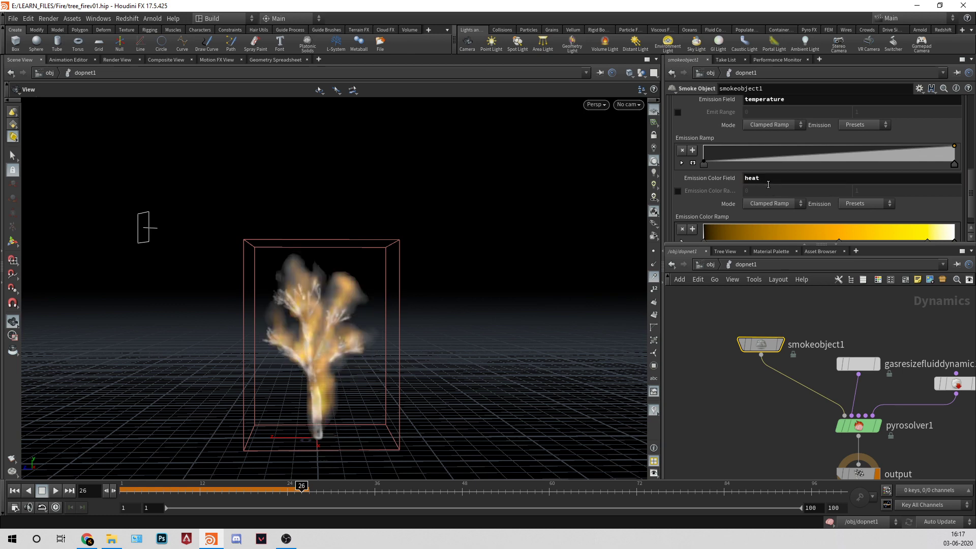
# In the Emission Color Ramp, shift the orange and yellow stops toward the dark end, deepening the orange and paling the yellow.
pyautogui.scroll(-1, 792, 217)
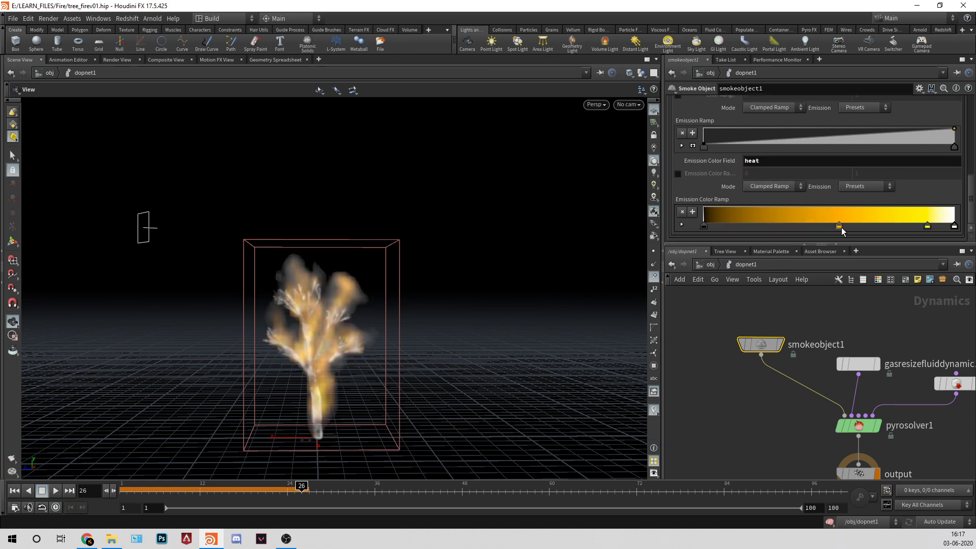
pyautogui.moveTo(842, 228); pyautogui.dragTo(794, 225)
pyautogui.doubleClick(795, 224)
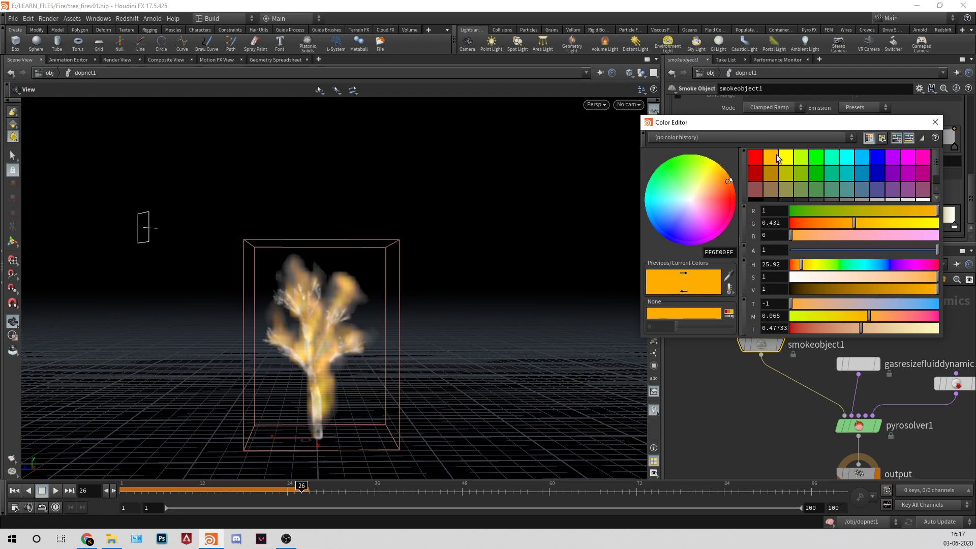
pyautogui.click(822, 224)
pyautogui.click(936, 123)
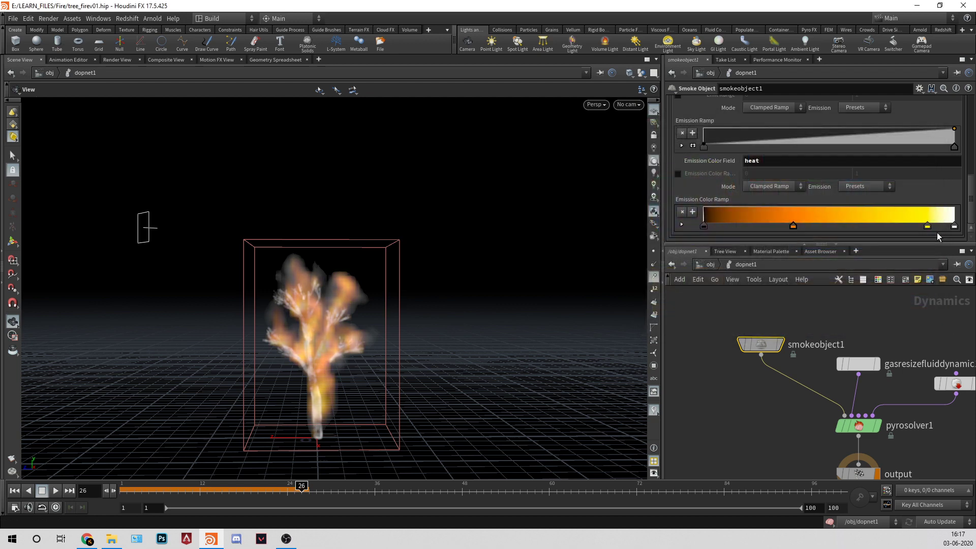
pyautogui.doubleClick(907, 227)
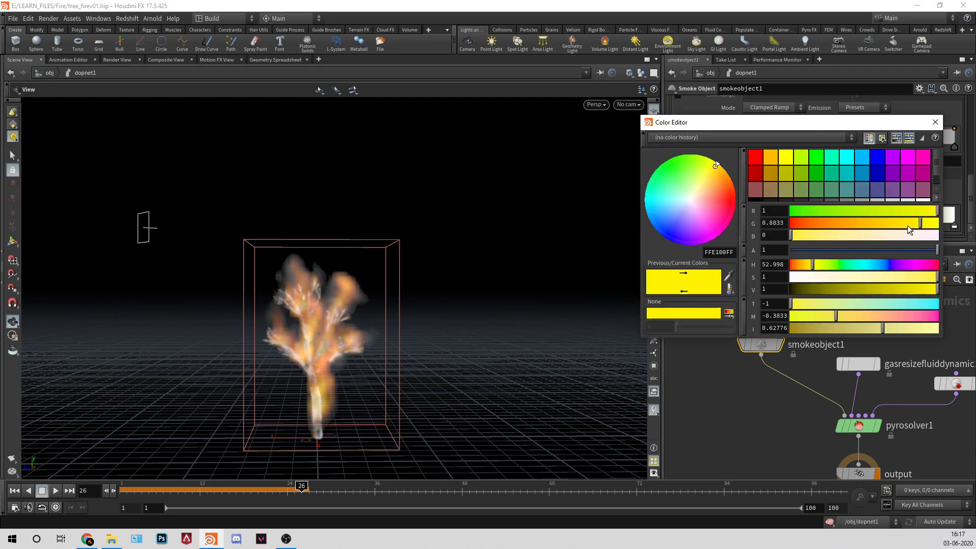
pyautogui.click(935, 123)
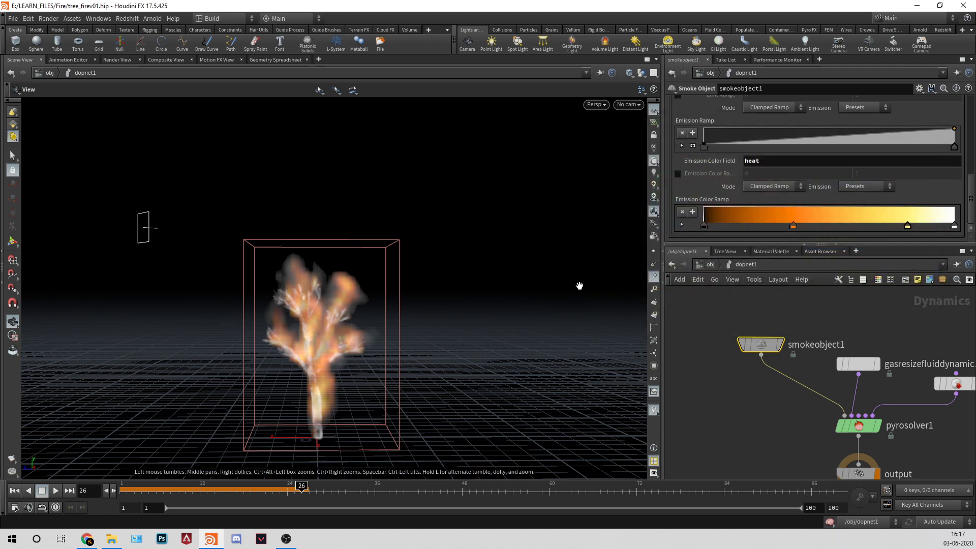
# Rewind the timeline and play the simulation to frame 21 to review the coloured fire.
pyautogui.click(15, 491)
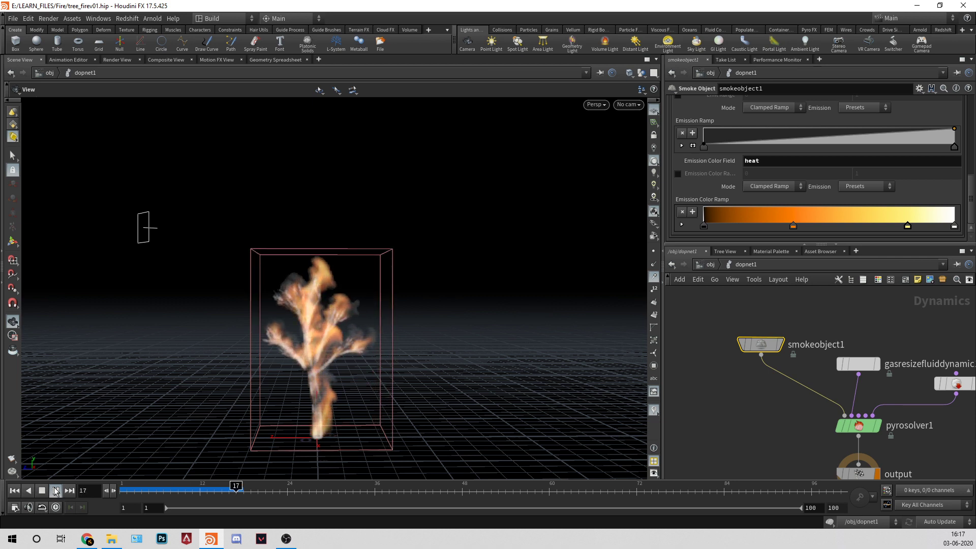
pyautogui.click(56, 490)
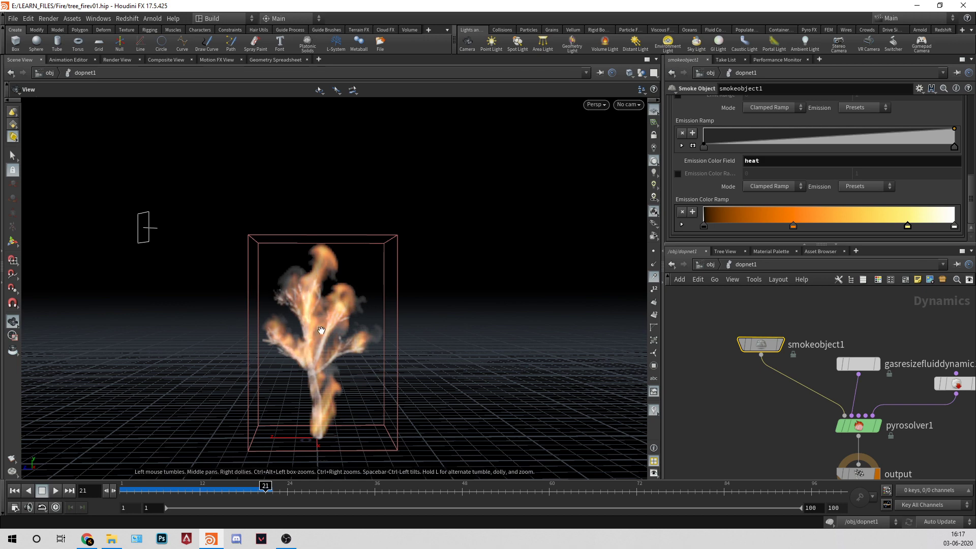
# Review volumesource1's fuel, temperature and velocity operations, then replay the simulation from the first frame to frame 44.
pyautogui.moveTo(817, 356); pyautogui.dragTo(733, 341, button='middle')
pyautogui.click(860, 369)
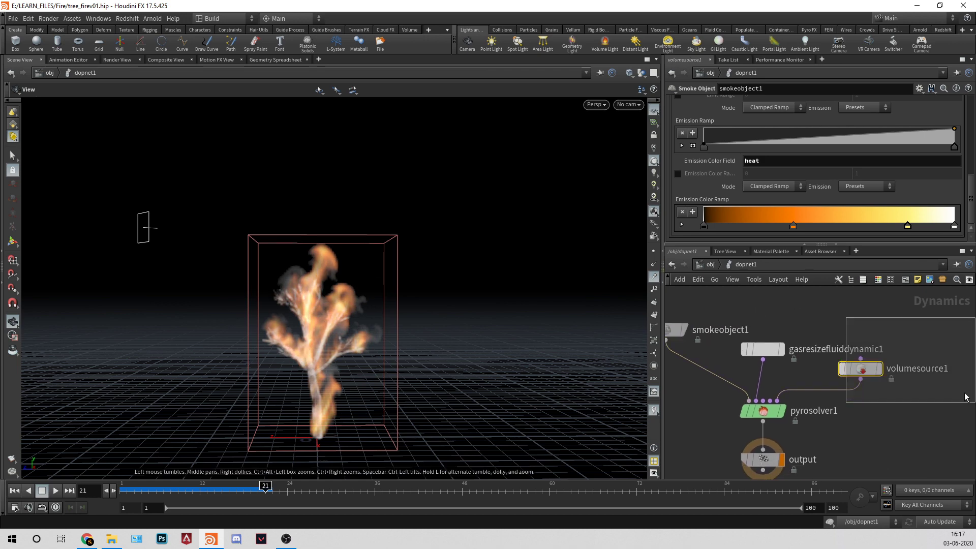
pyautogui.moveTo(769, 246); pyautogui.dragTo(769, 394)
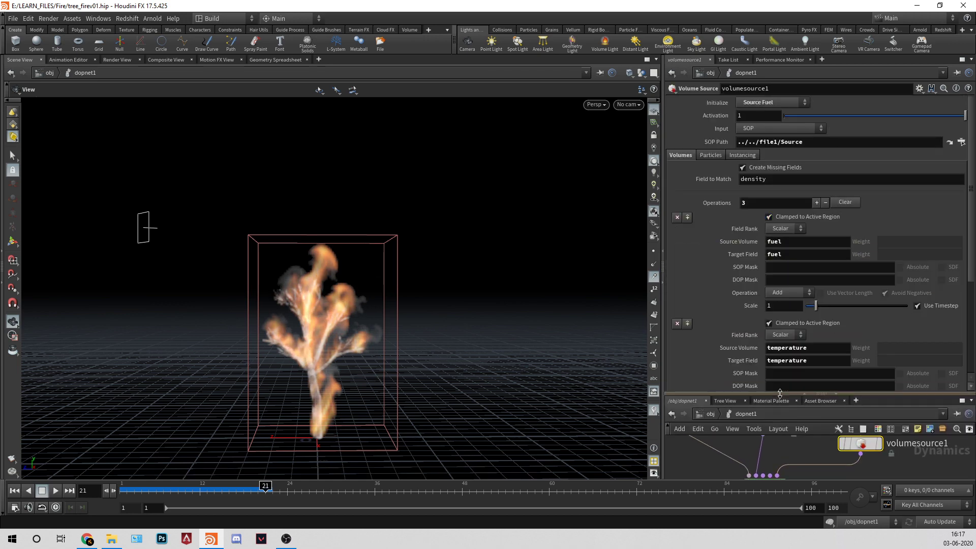
pyautogui.scroll(-5, 769, 315)
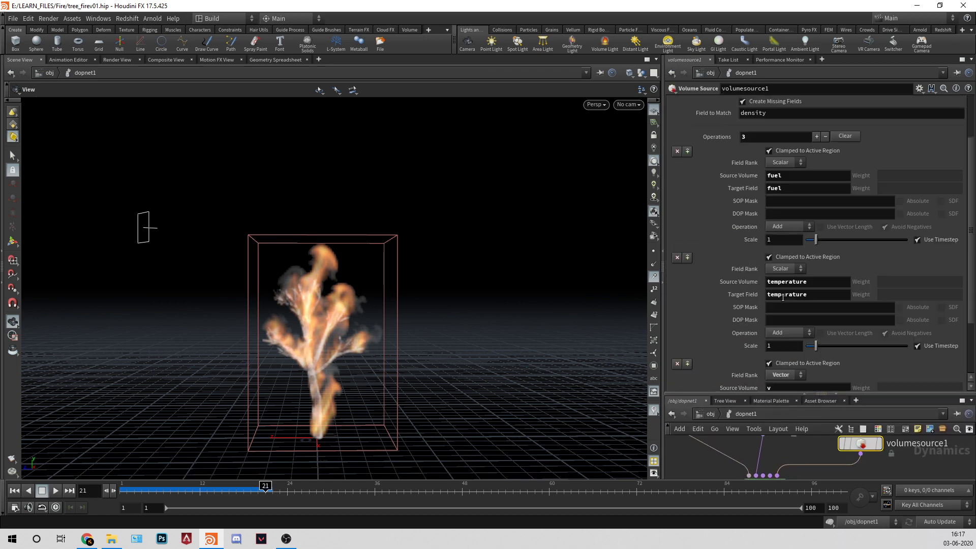
pyautogui.click(20, 493)
pyautogui.click(59, 490)
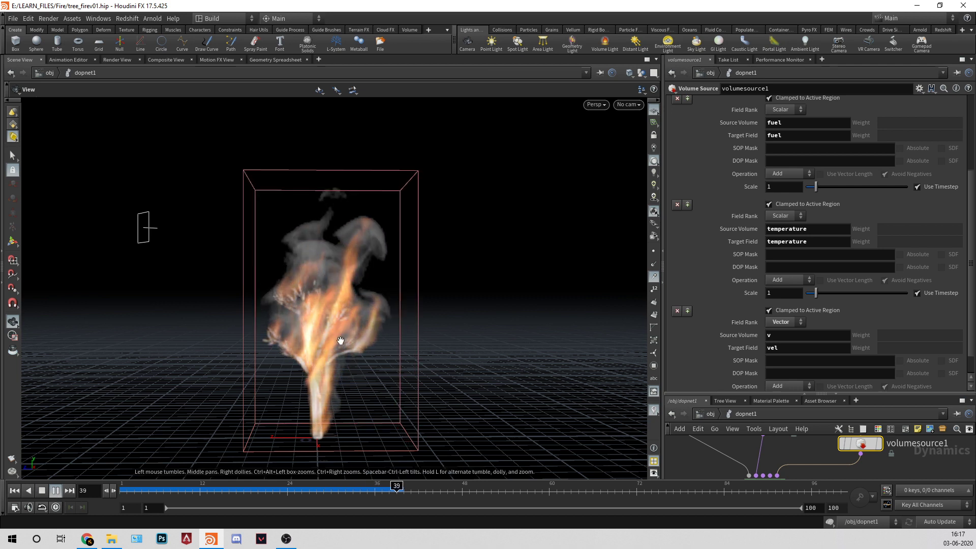
pyautogui.click(56, 491)
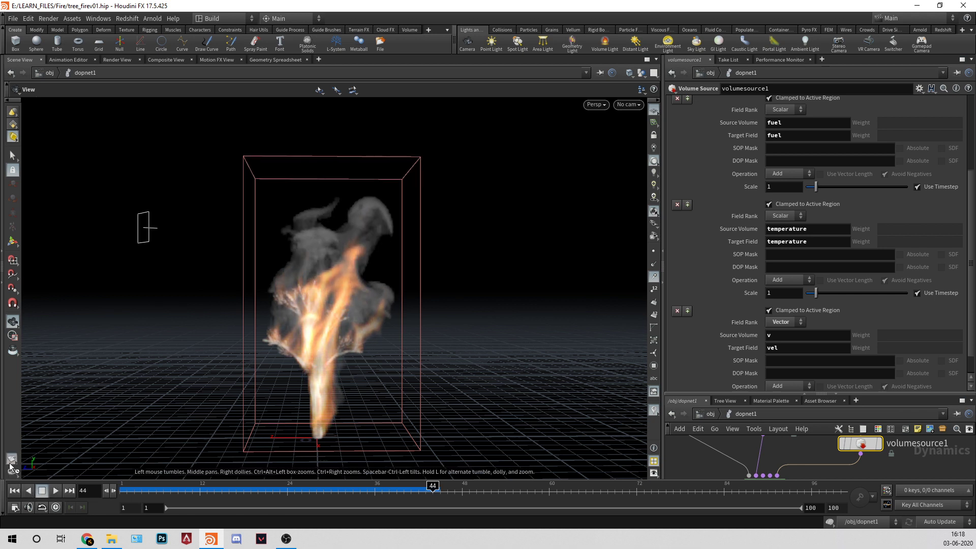
# Render a flipbook of frames 1 to 100 and play it back in MPlay.
pyautogui.click(15, 491)
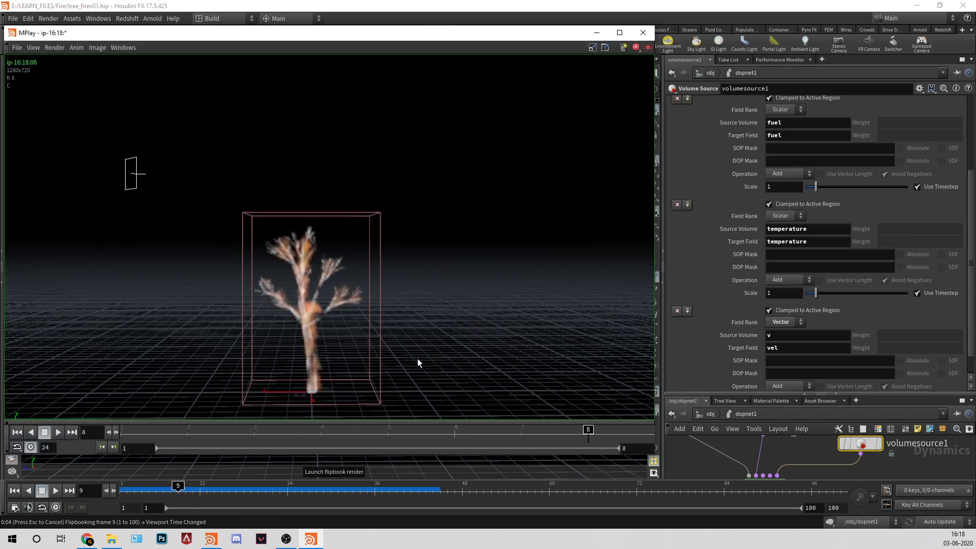
pyautogui.click(60, 431)
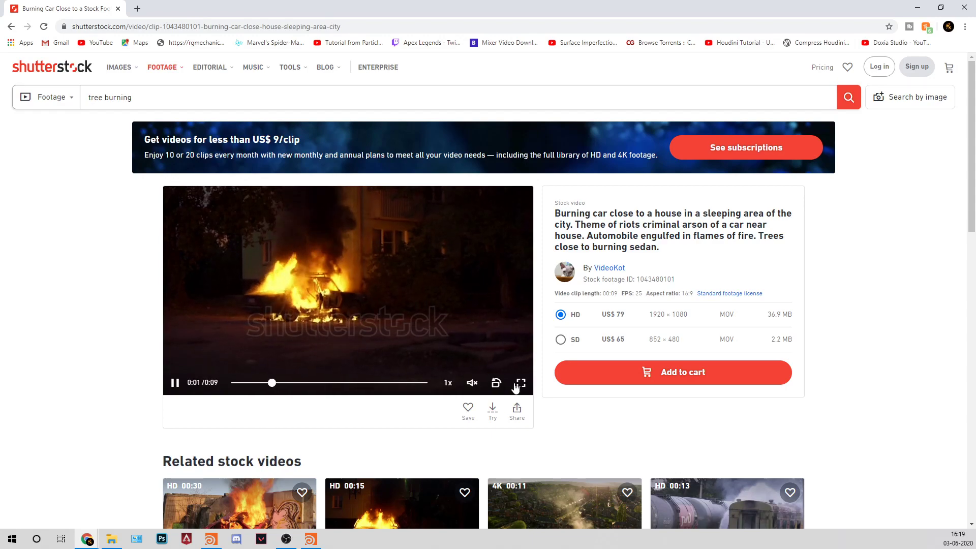
# Watch the burning car reference clip on Shutterstock in full screen, then close it and the flipbook window.
pyautogui.click(520, 384)
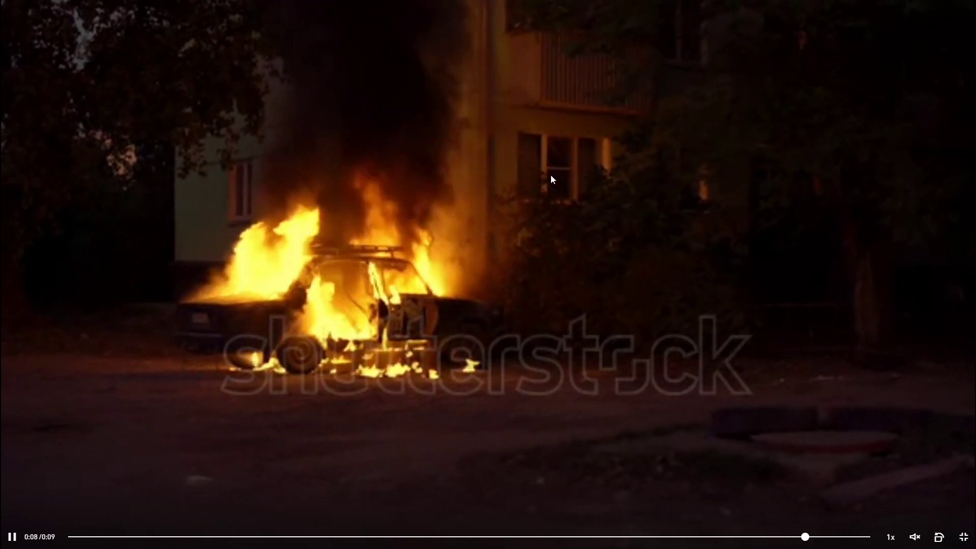
pyautogui.press('Escape')
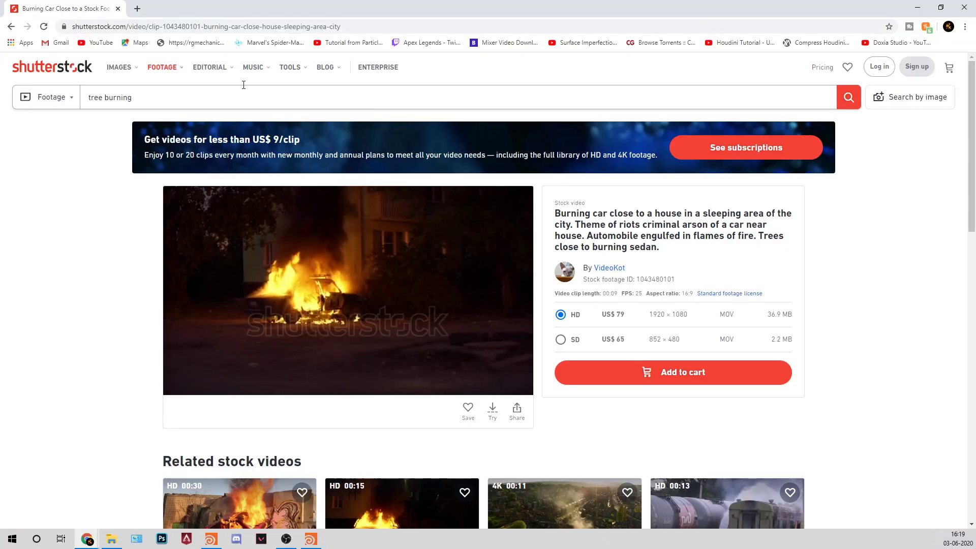
pyautogui.click(118, 9)
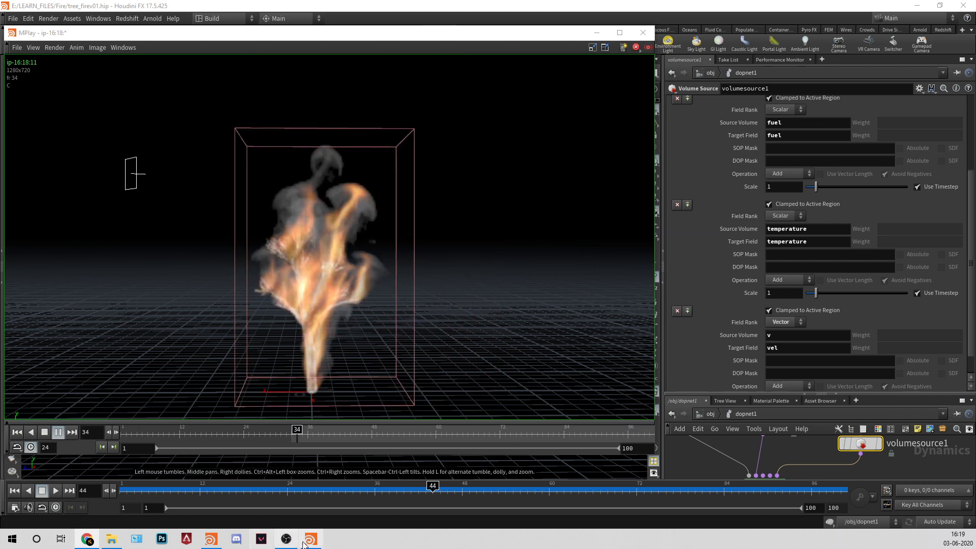
pyautogui.click(59, 432)
pyautogui.click(643, 34)
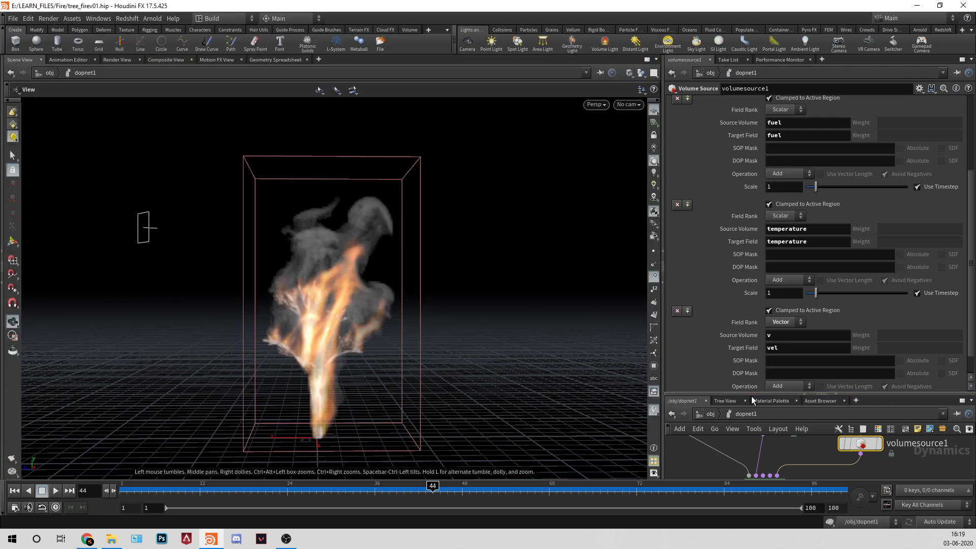
# Set the Scale of volumesource1's fuel operation to 2 and replay the simulation from the first frame to frame 23.
pyautogui.moveTo(752, 391); pyautogui.dragTo(752, 292)
pyautogui.scroll(3, 789, 164)
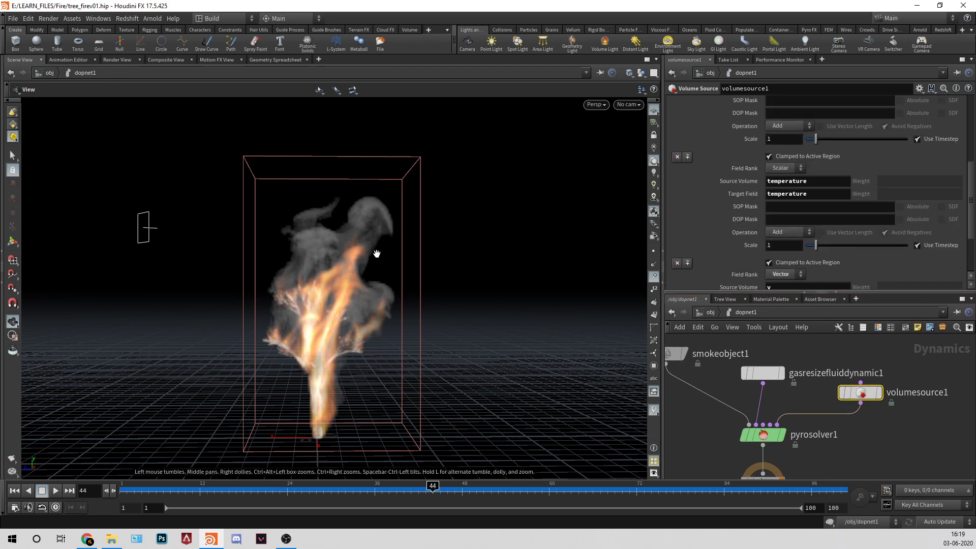
pyautogui.scroll(3, 674, 215)
pyautogui.moveTo(778, 193); pyautogui.dragTo(596, 159)
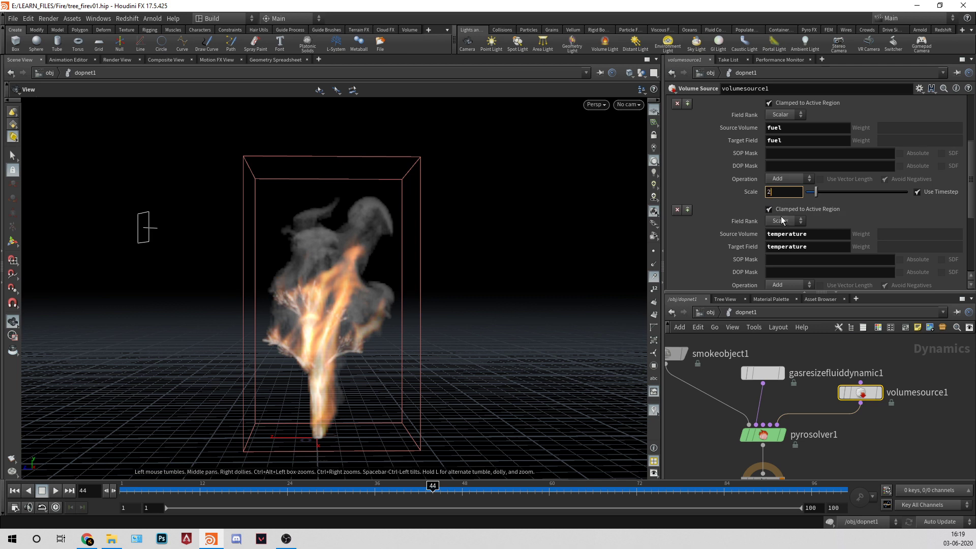
pyautogui.write('2')
pyautogui.press('Return')
pyautogui.click(16, 491)
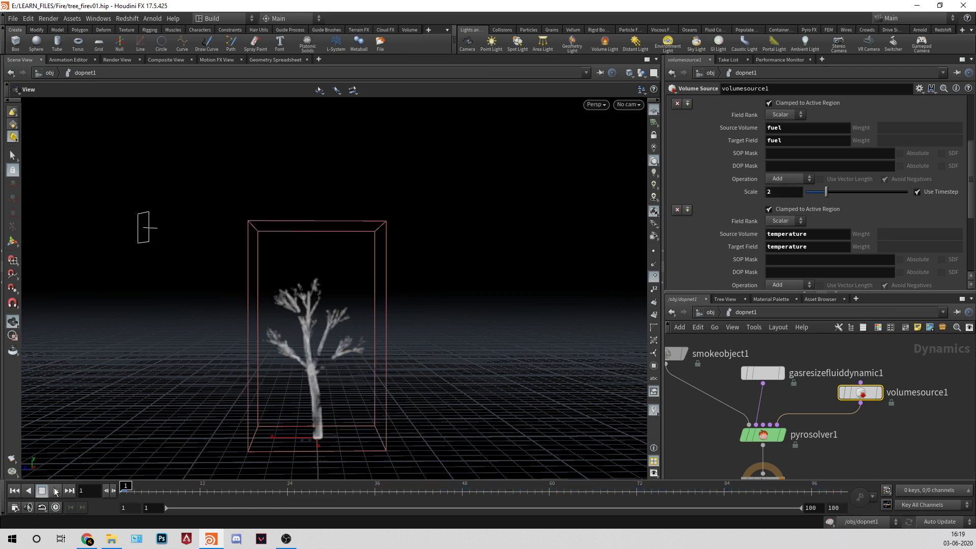
pyautogui.click(56, 490)
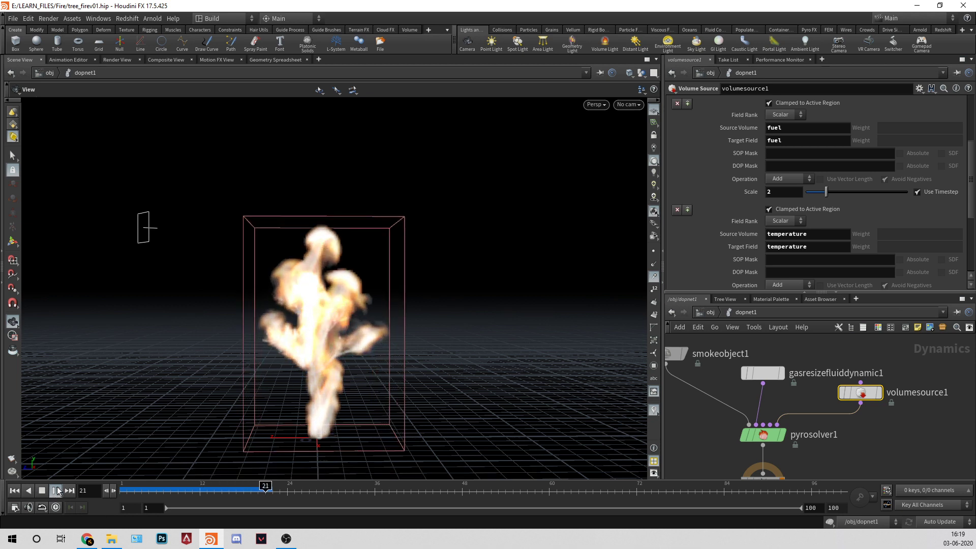
pyautogui.click(55, 490)
# Set the fuel operation's Scale back to 1 in volumesource1.
pyautogui.doubleClick(780, 192)
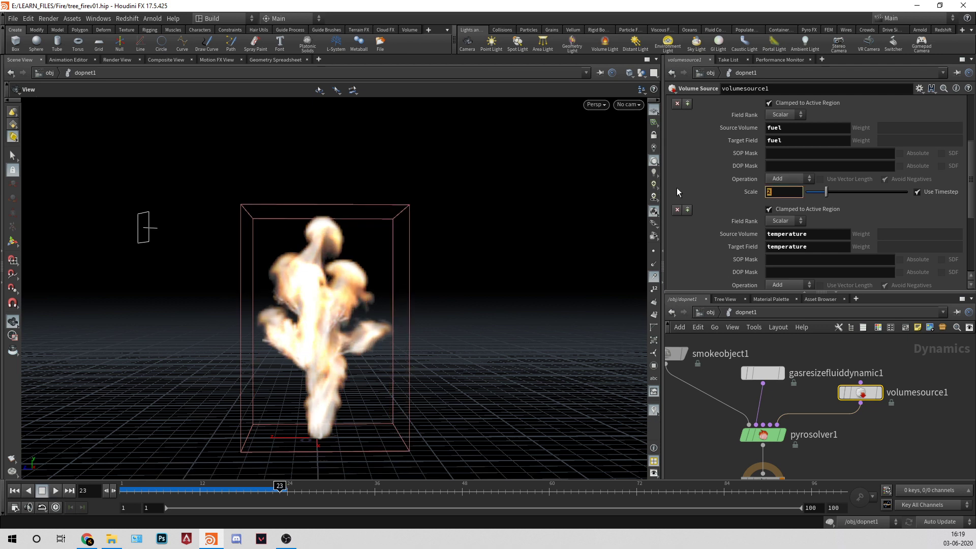
pyautogui.write('1')
pyautogui.press('Return')
# Set the Scale of volumesource1's velocity operation, from v to vel, to 10.
pyautogui.scroll(-3, 801, 205)
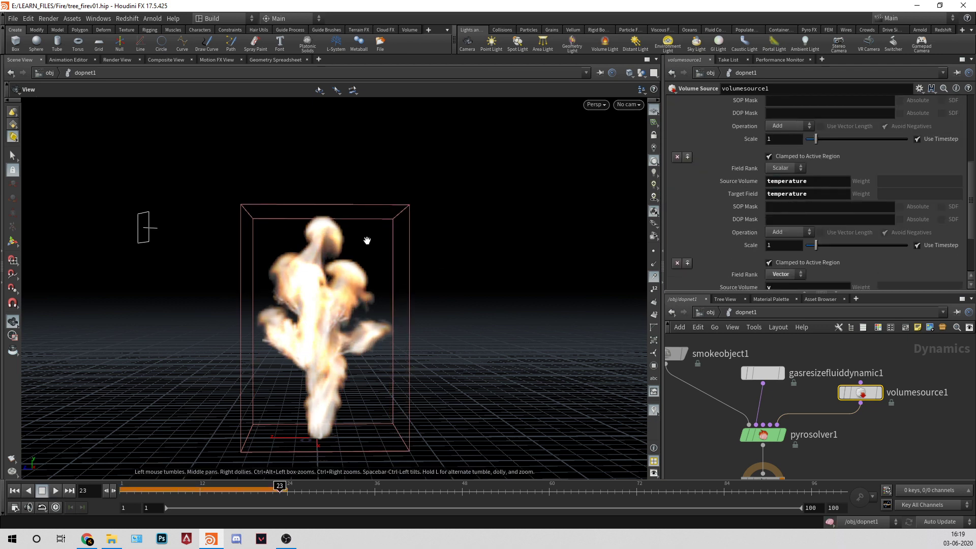
pyautogui.scroll(-2, 781, 266)
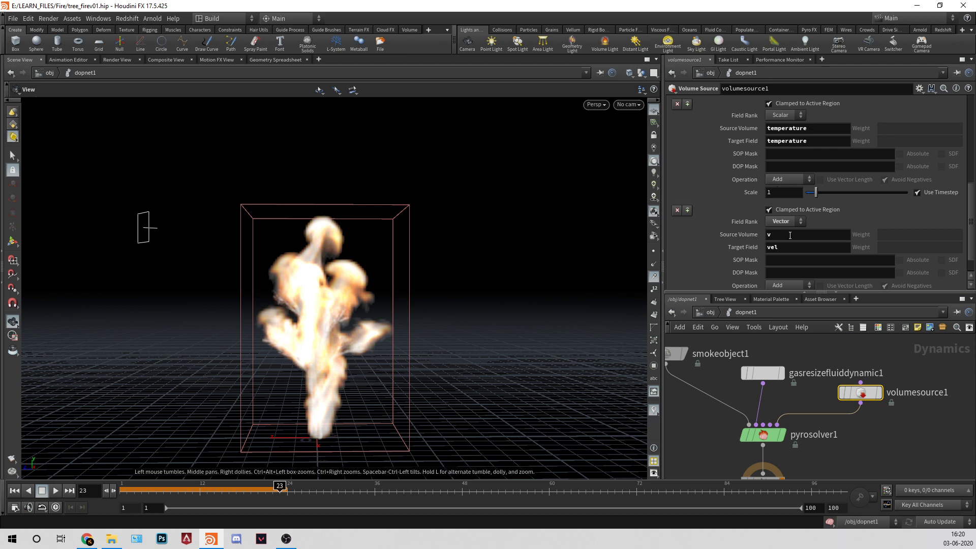
pyautogui.scroll(-1, 790, 235)
pyautogui.click(783, 272)
pyautogui.write('0')
pyautogui.press('Return')
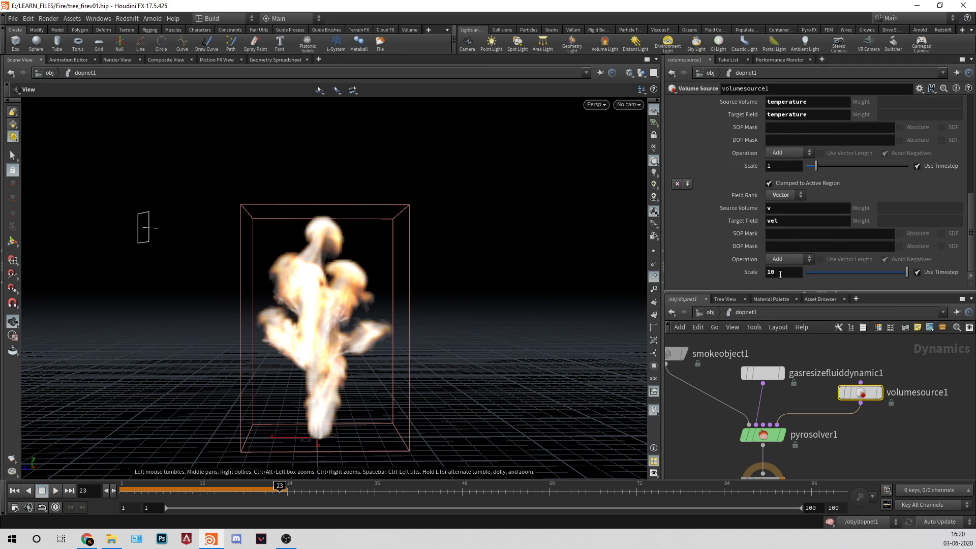
# Replay the simulation from the first frame to frame 21, then undo the velocity operation's Scale change.
pyautogui.click(15, 490)
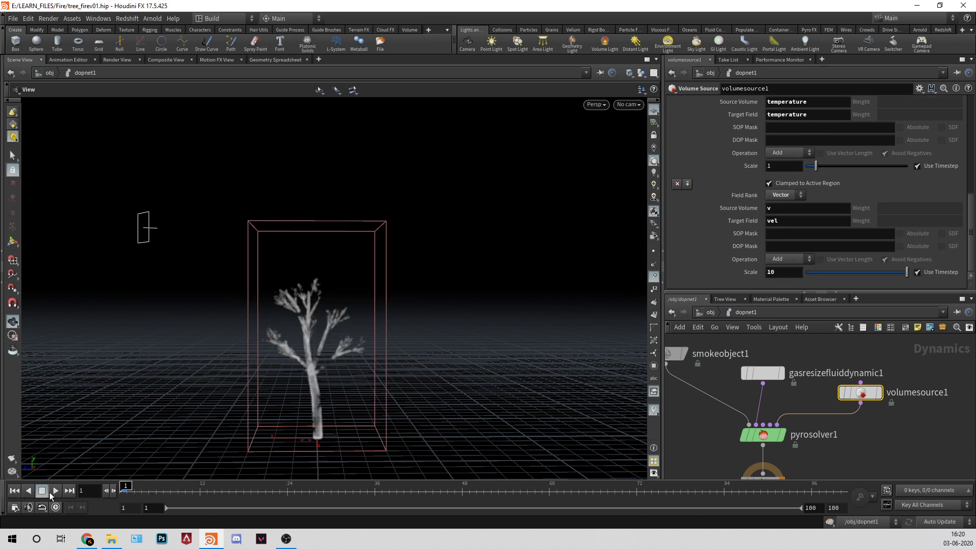
pyautogui.click(54, 491)
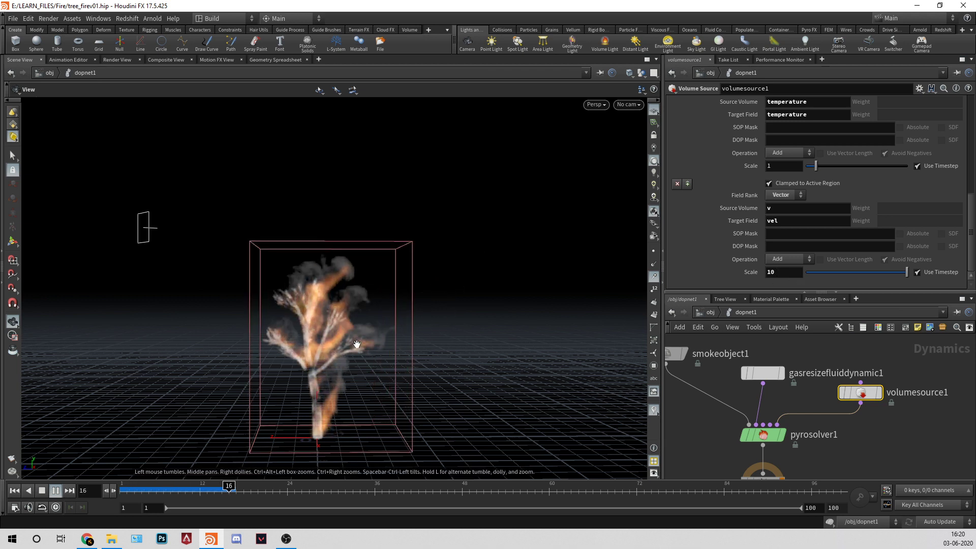
pyautogui.click(55, 491)
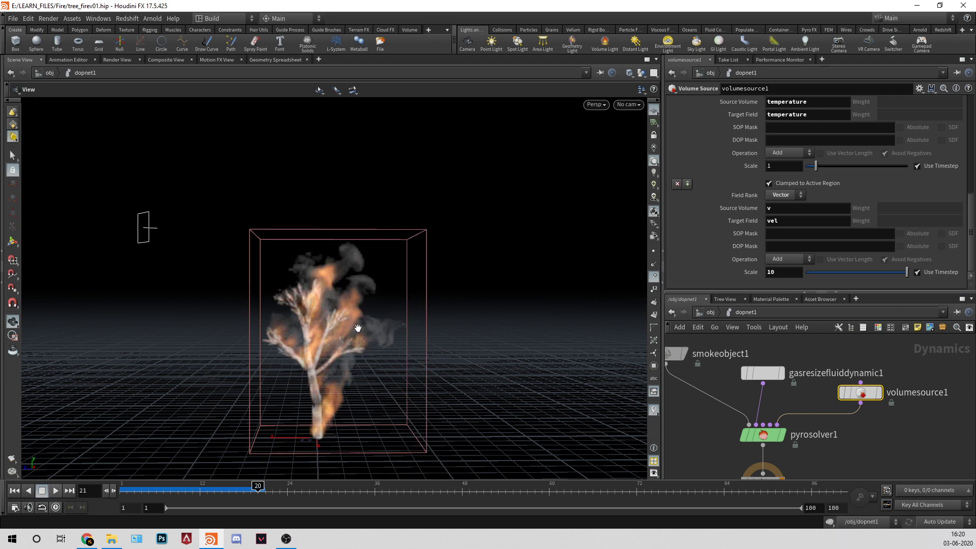
pyautogui.hotkey('ctrl', 'z')
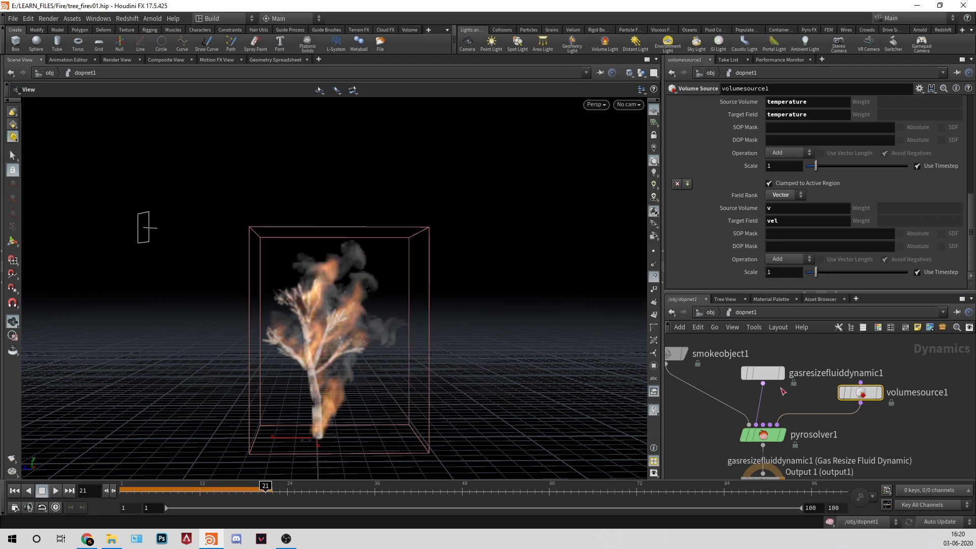
# Lower the Density Scale in smokeobject1's Multi Field guide to 0.5.
pyautogui.click(766, 375)
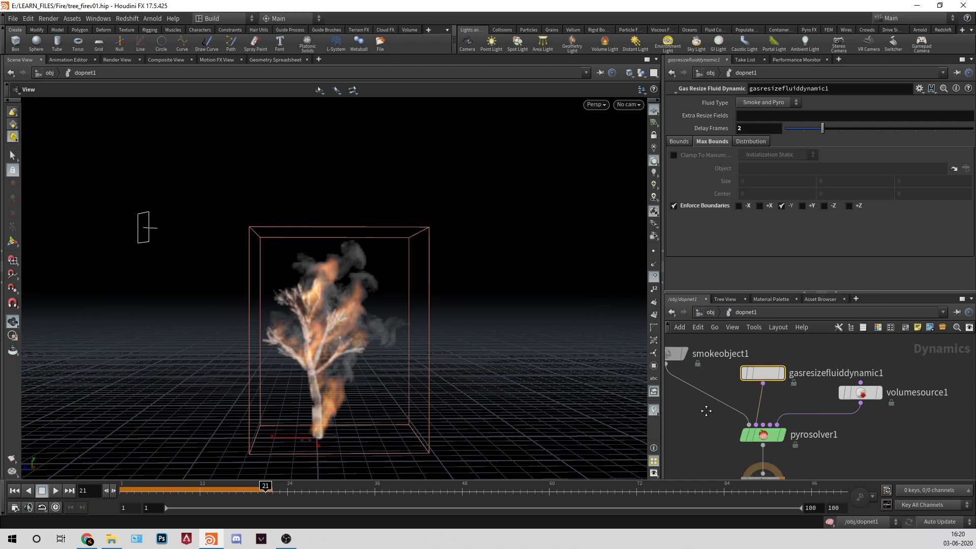
pyautogui.moveTo(669, 354); pyautogui.dragTo(746, 361, button='middle')
pyautogui.click(745, 361)
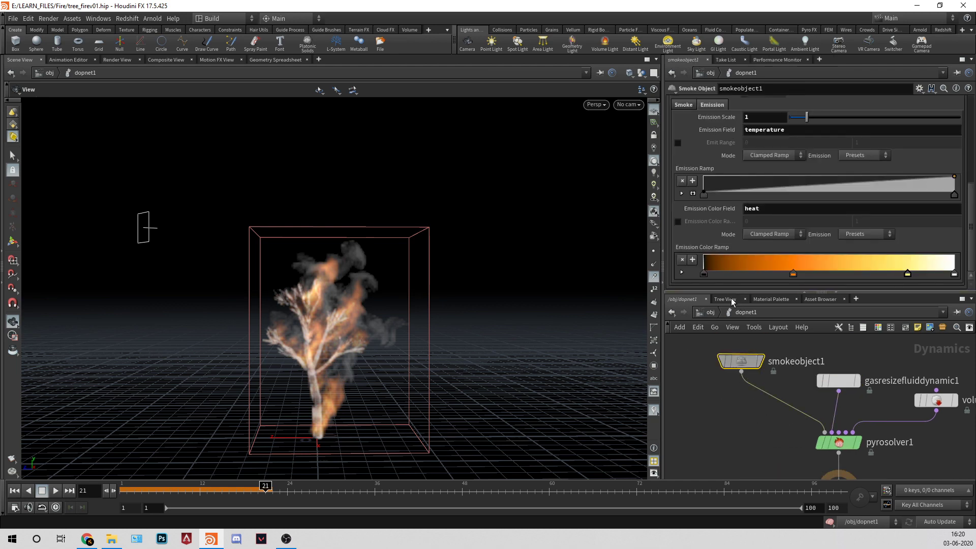
pyautogui.moveTo(732, 293); pyautogui.dragTo(733, 369)
pyautogui.scroll(5, 748, 273)
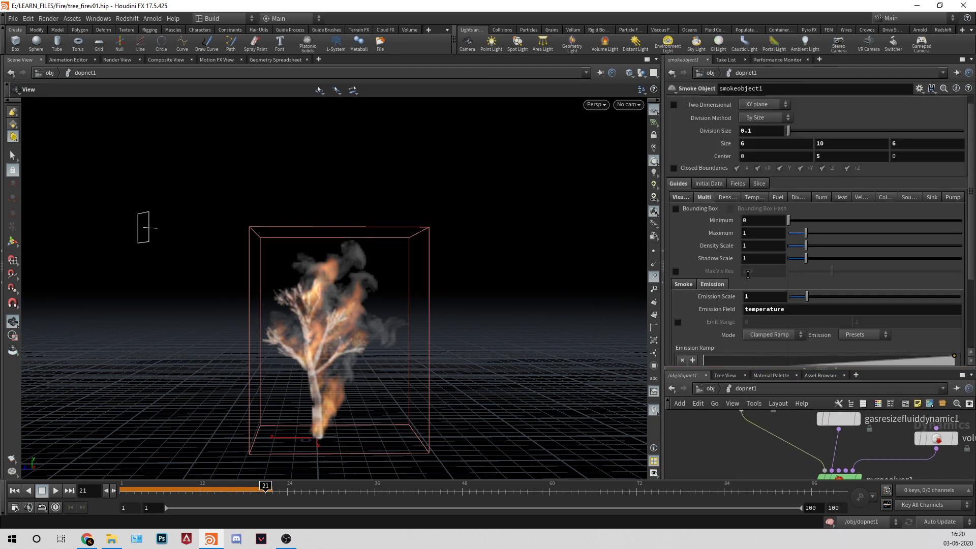
pyautogui.moveTo(789, 257); pyautogui.dragTo(797, 263)
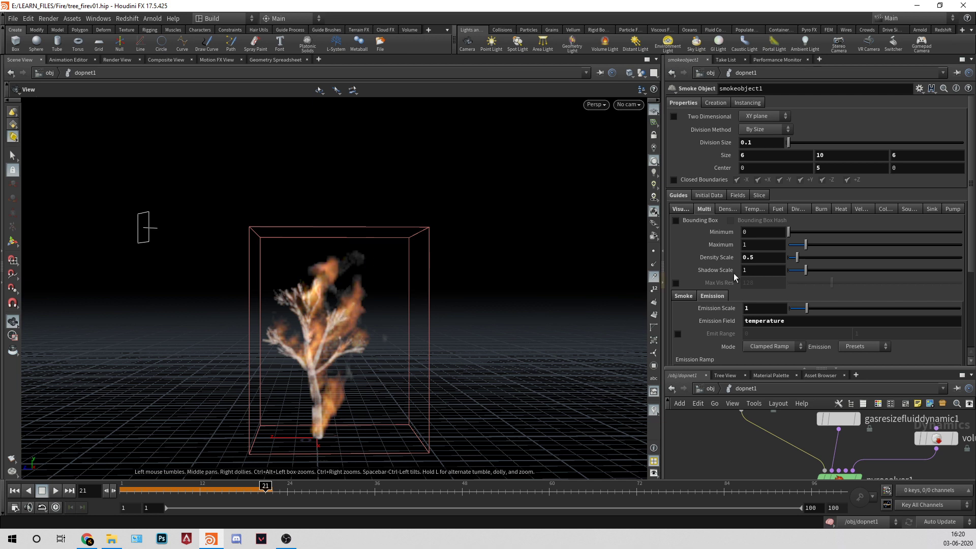
# Restore the Density Scale of smokeobject1's Multi Field guide to 1.
pyautogui.click(762, 257)
pyautogui.write('1')
pyautogui.press('Return')
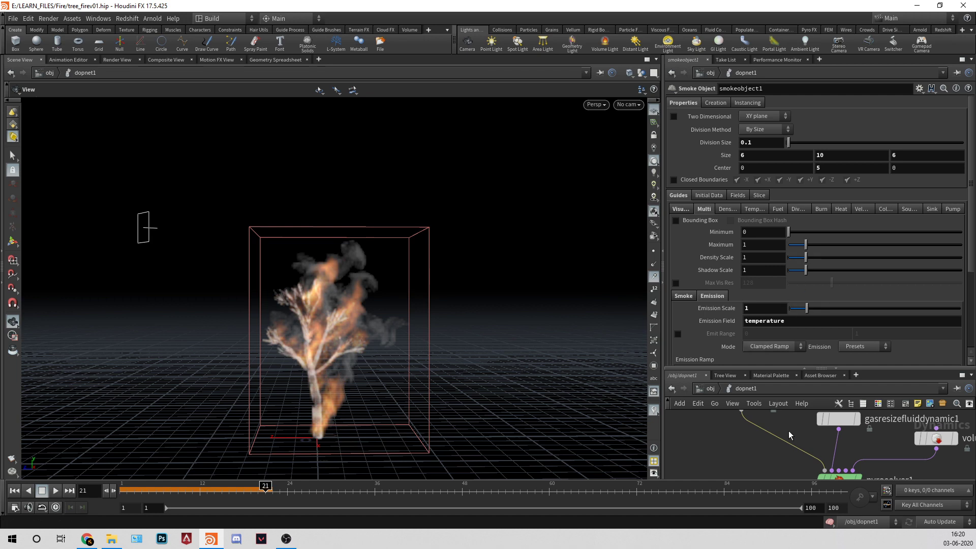
# Set pyrosolver1's Temperature Diffusion to .1 and Cooling Rate to .8 in its simulation settings.
pyautogui.moveTo(790, 436); pyautogui.dragTo(713, 404, button='middle')
pyautogui.click(761, 447)
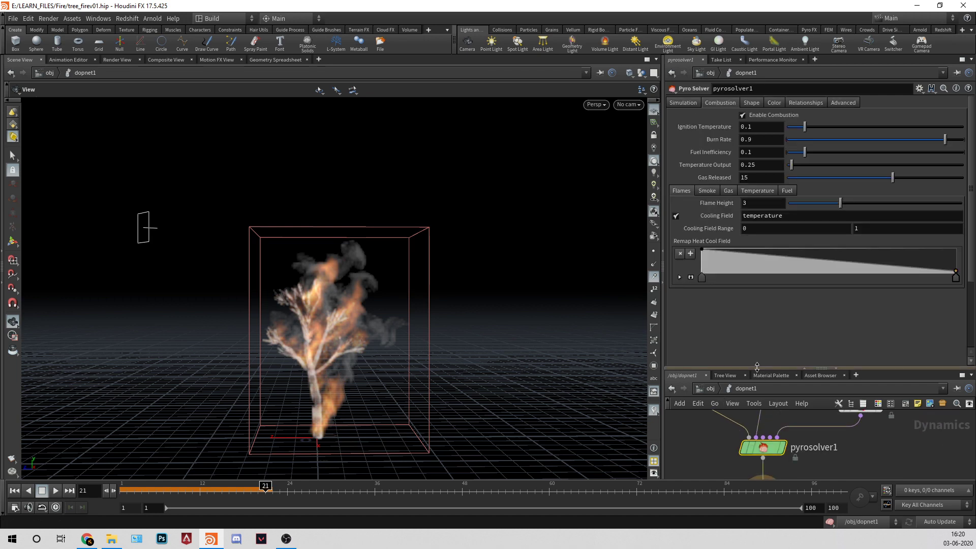
pyautogui.moveTo(757, 367)
pyautogui.mouseDown()
pyautogui.moveTo(748, 270)
pyautogui.moveTo(748, 349)
pyautogui.mouseUp()
pyautogui.click(684, 103)
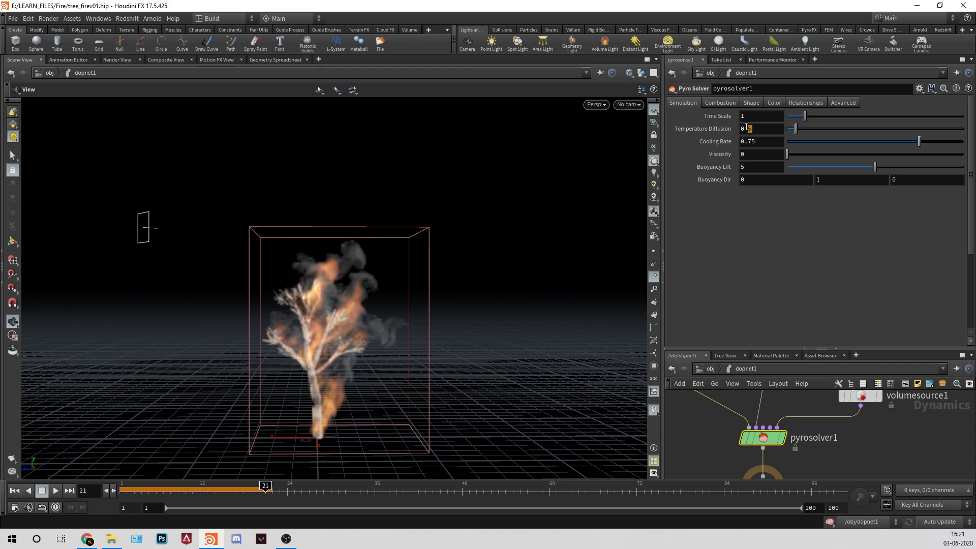
pyautogui.moveTo(747, 127); pyautogui.dragTo(696, 130)
pyautogui.write('.')
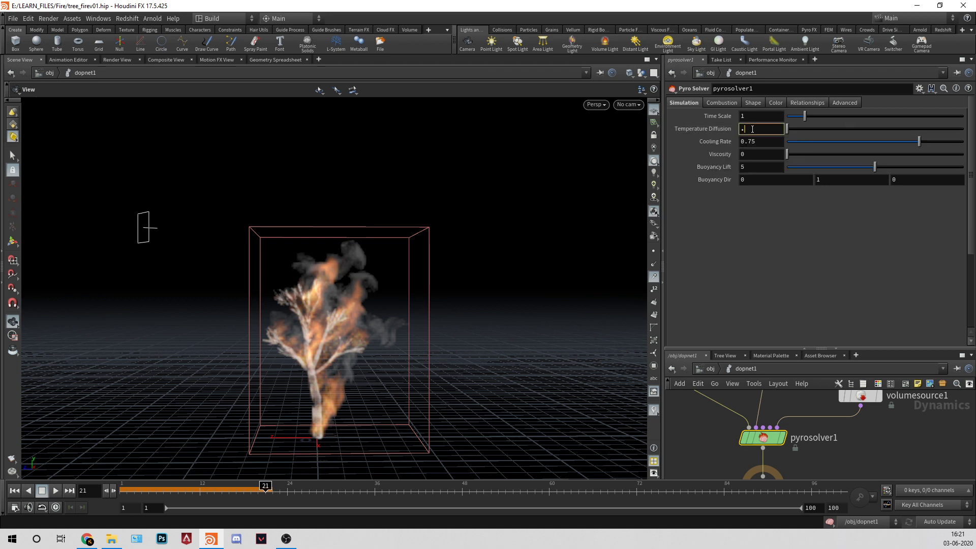
pyautogui.write('1')
pyautogui.press('Tab')
pyautogui.write('.8')
pyautogui.press('Return')
# Set pyrosolver1's Buoyancy Lift to 8 and replay the simulation from the first frame to frame 43.
pyautogui.moveTo(765, 169); pyautogui.dragTo(631, 171)
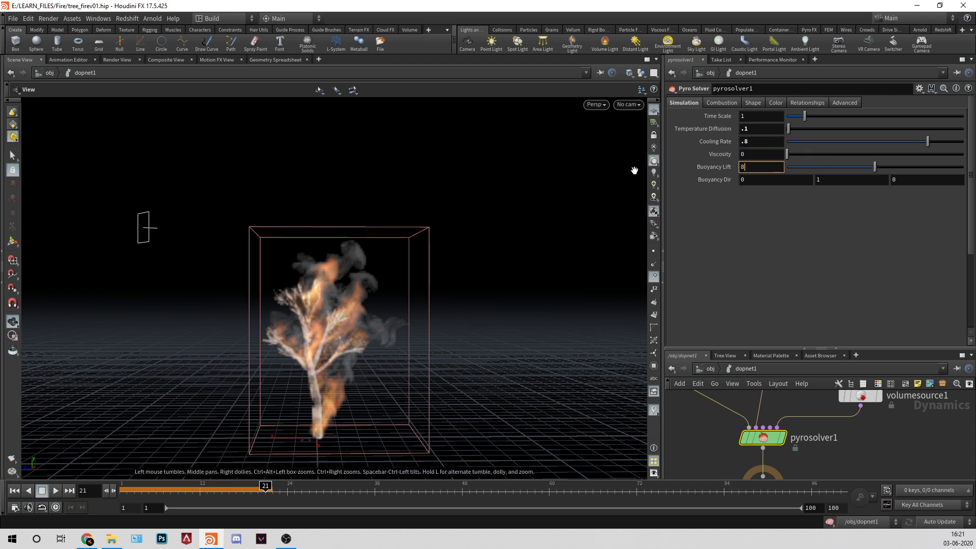
pyautogui.press('Return')
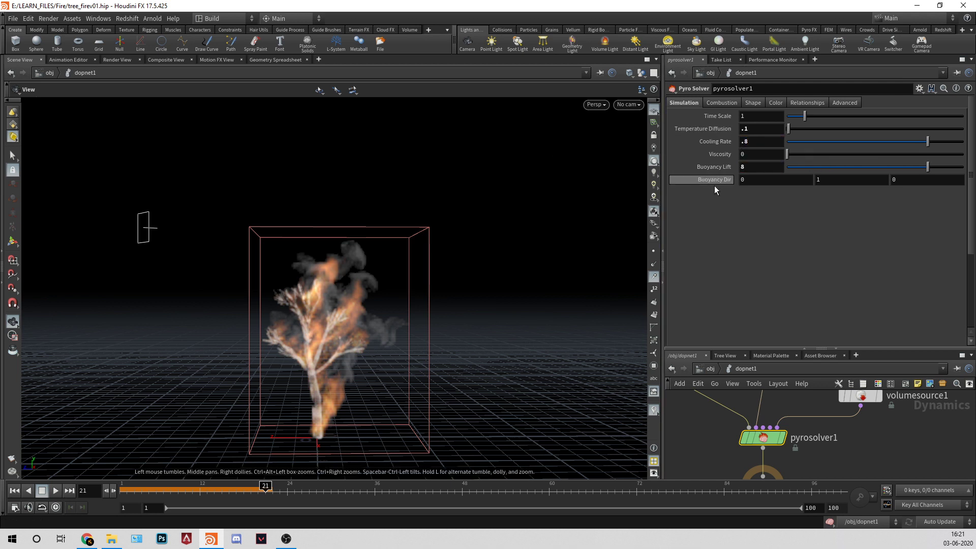
pyautogui.click(14, 491)
pyautogui.click(56, 490)
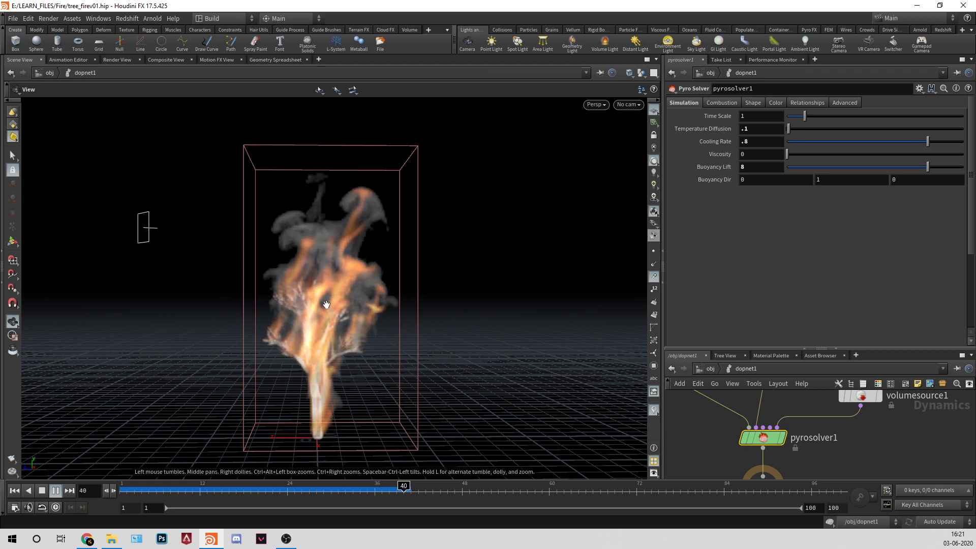
pyautogui.click(58, 491)
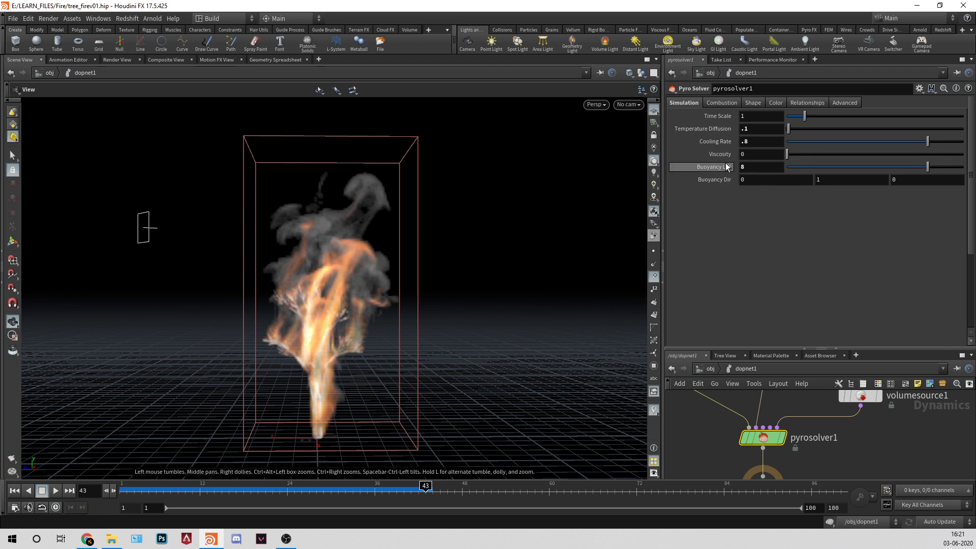
# Open pyrosolver1's combustion settings and return the simulation to the first frame.
pyautogui.click(724, 101)
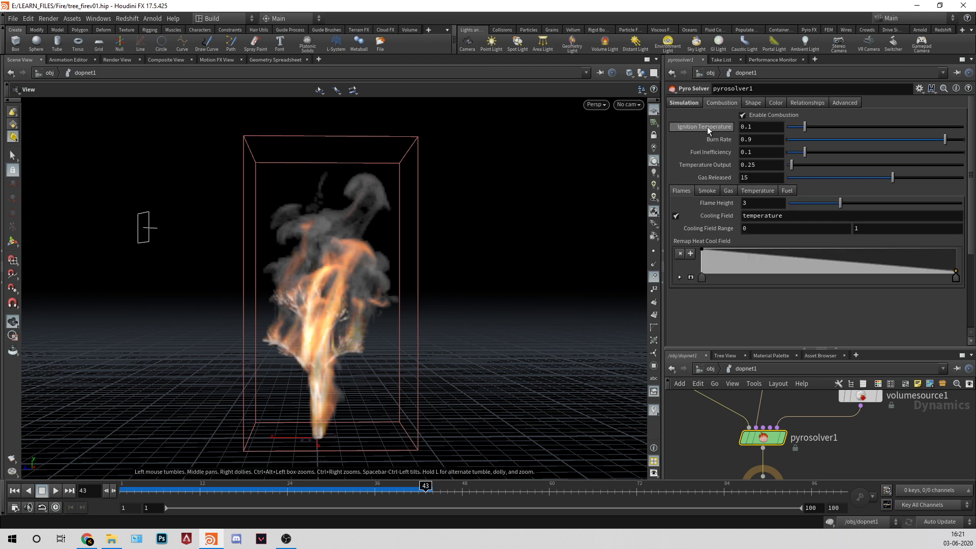
pyautogui.click(14, 493)
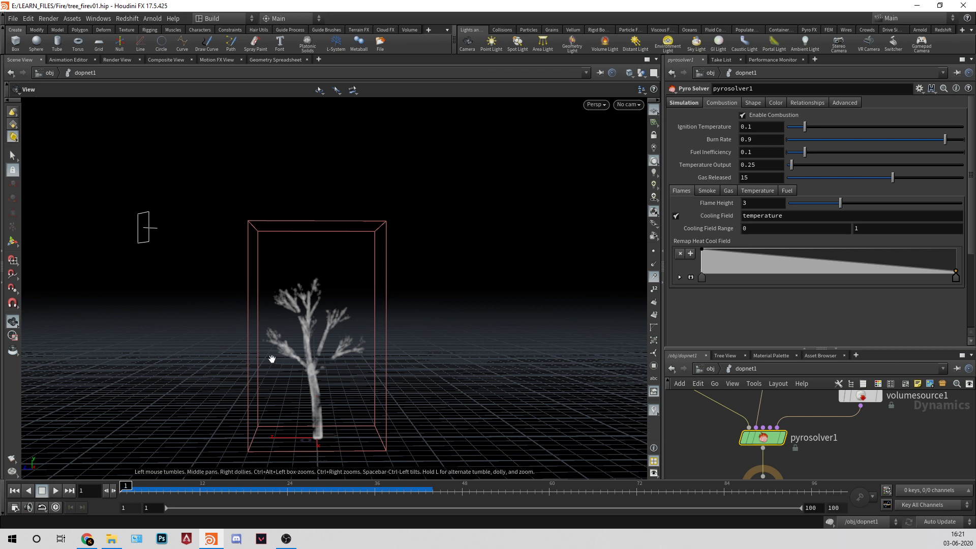
pyautogui.click(753, 125)
pyautogui.click(504, 245)
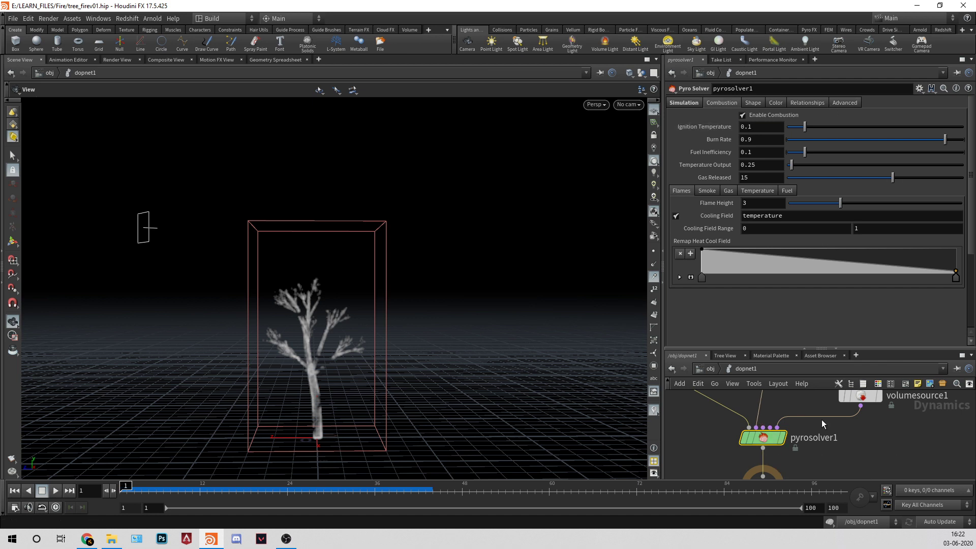
pyautogui.click(860, 396)
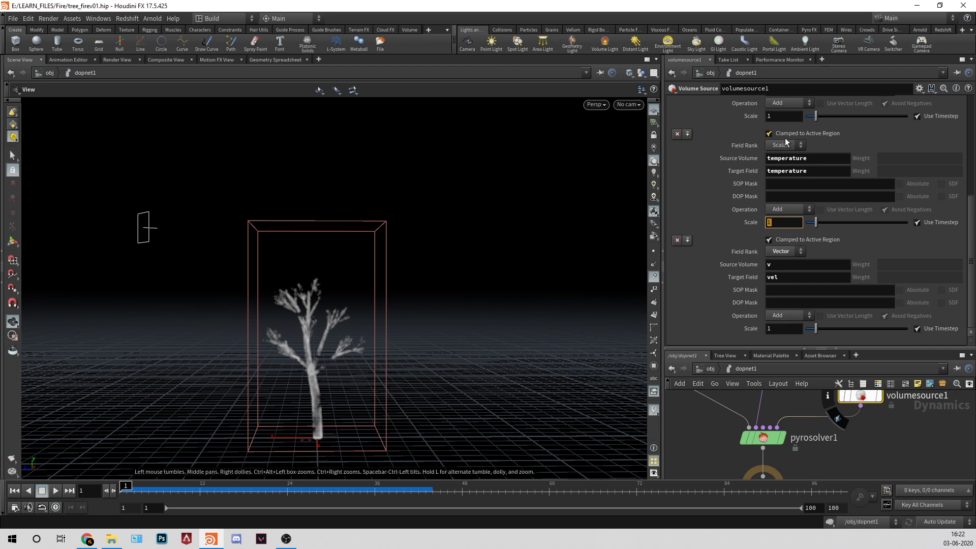
pyautogui.click(780, 116)
pyautogui.write('0')
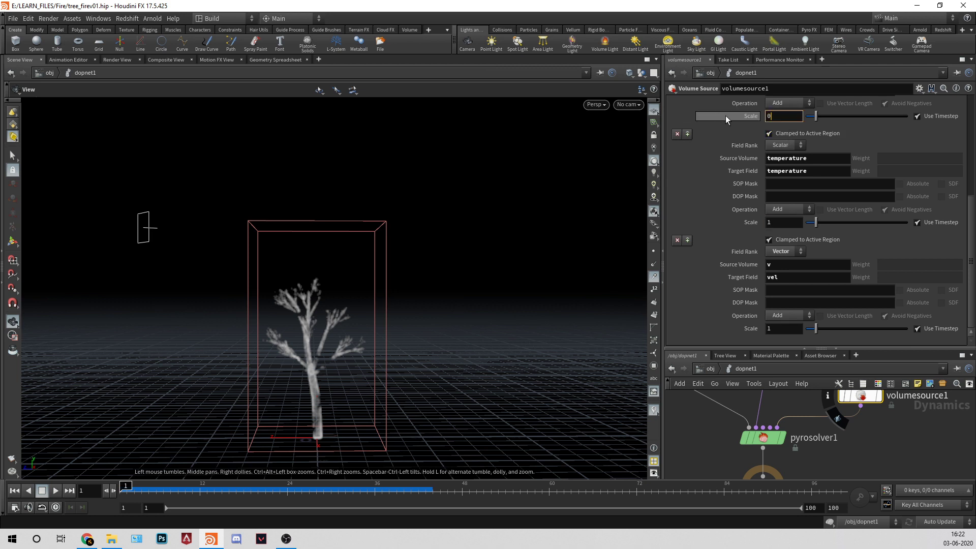
pyautogui.press('BackSpace')
pyautogui.write('1')
pyautogui.press('Return')
pyautogui.moveTo(777, 398); pyautogui.dragTo(773, 440, button='middle')
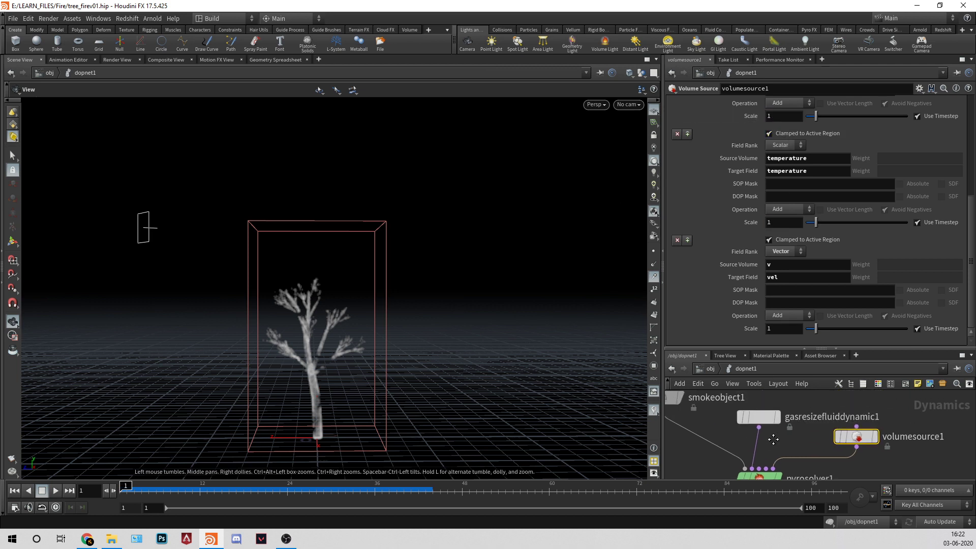
pyautogui.click(765, 416)
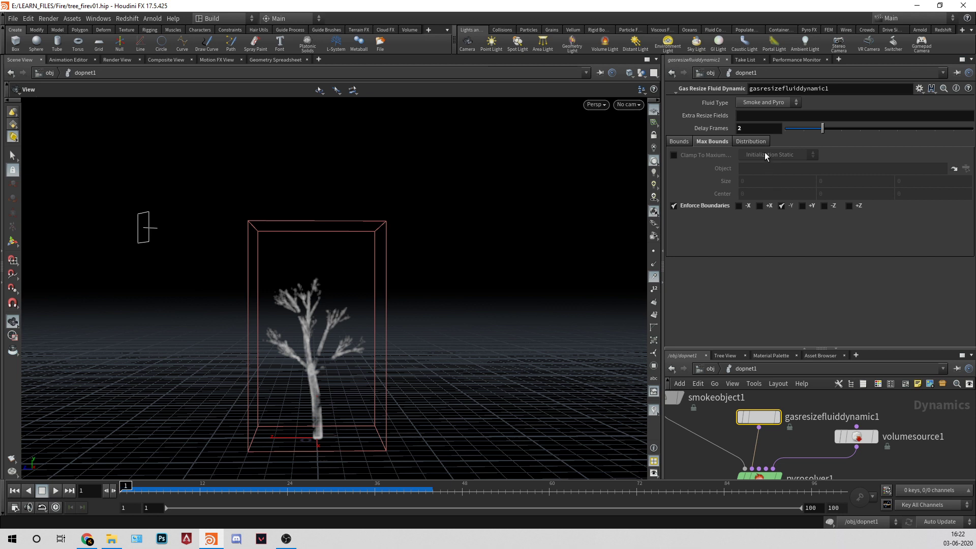
# Set pyrosolver1's Ignition Temperature to 10 and play the simulation to frame 13.
pyautogui.click(761, 474)
pyautogui.click(761, 127)
pyautogui.write('10')
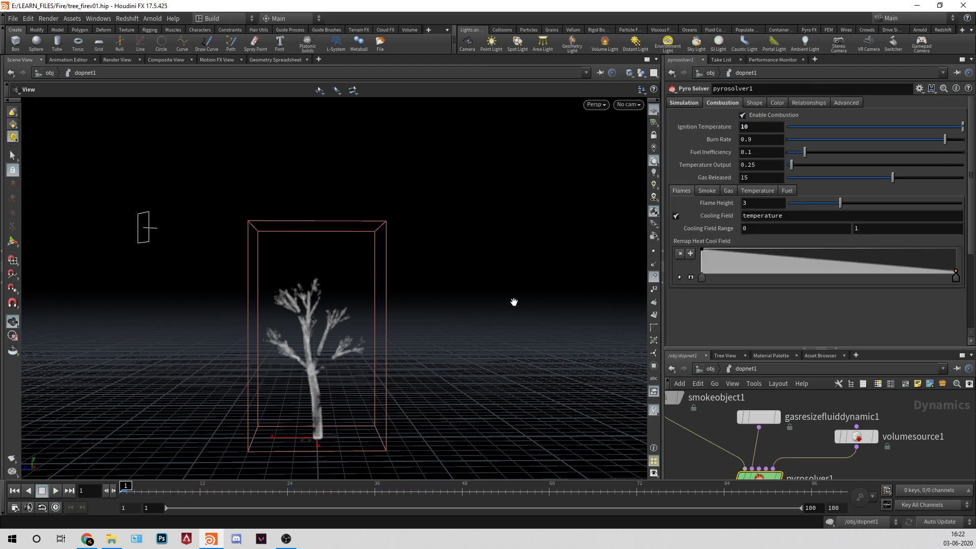
pyautogui.press('Return')
pyautogui.click(56, 490)
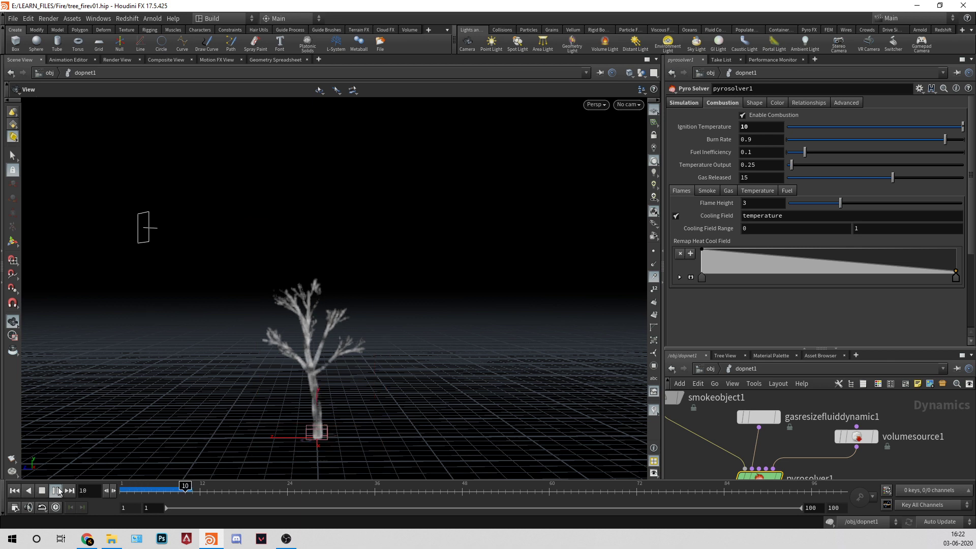
pyautogui.click(60, 491)
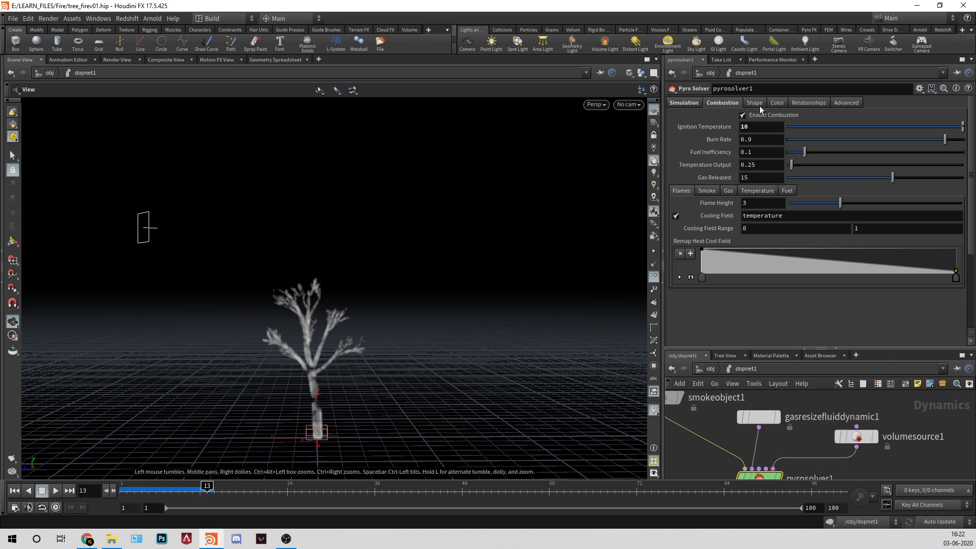
# Raise the fuel source Scale in volumesource1 to 100, replay the simulation to frame 15 and return to the first frame.
pyautogui.click(855, 438)
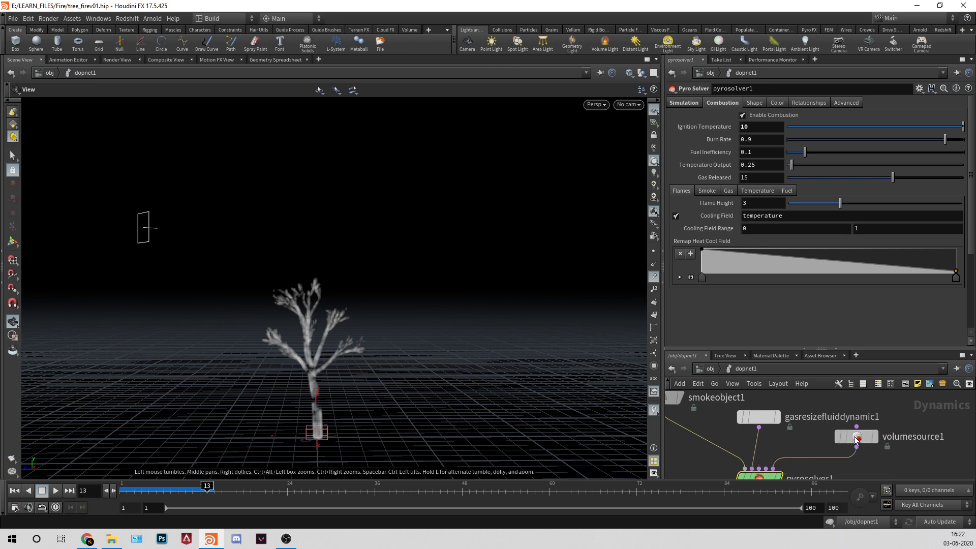
pyautogui.click(780, 115)
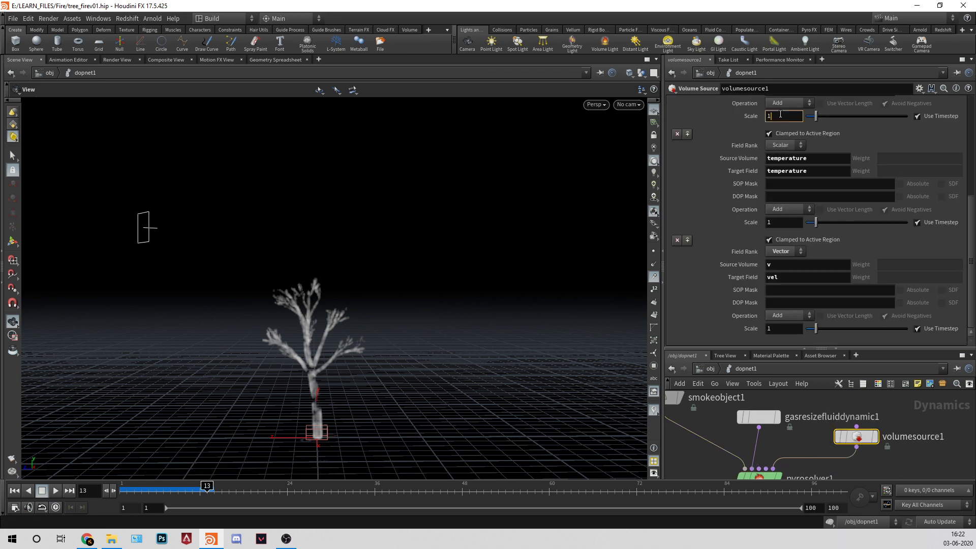
pyautogui.write('00')
pyautogui.press('Return')
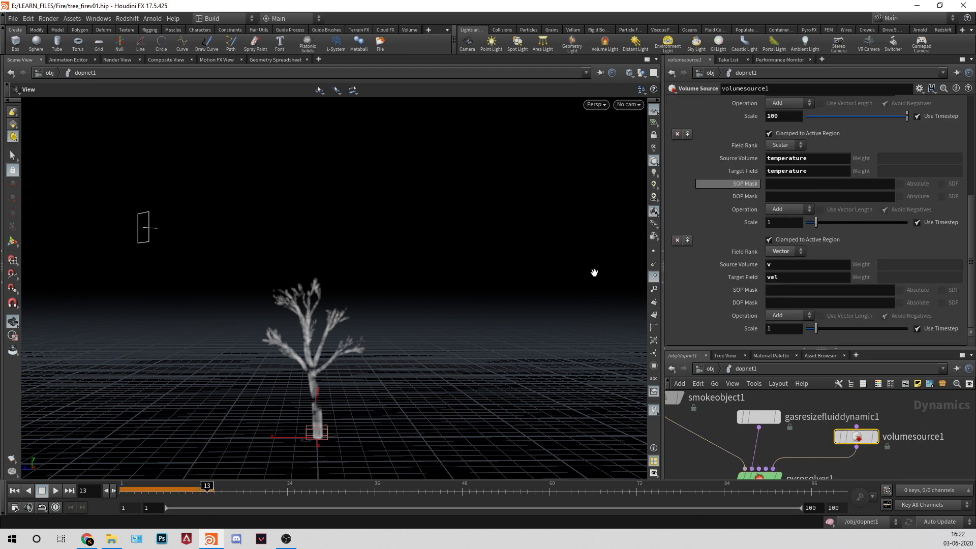
pyautogui.click(20, 490)
pyautogui.click(54, 491)
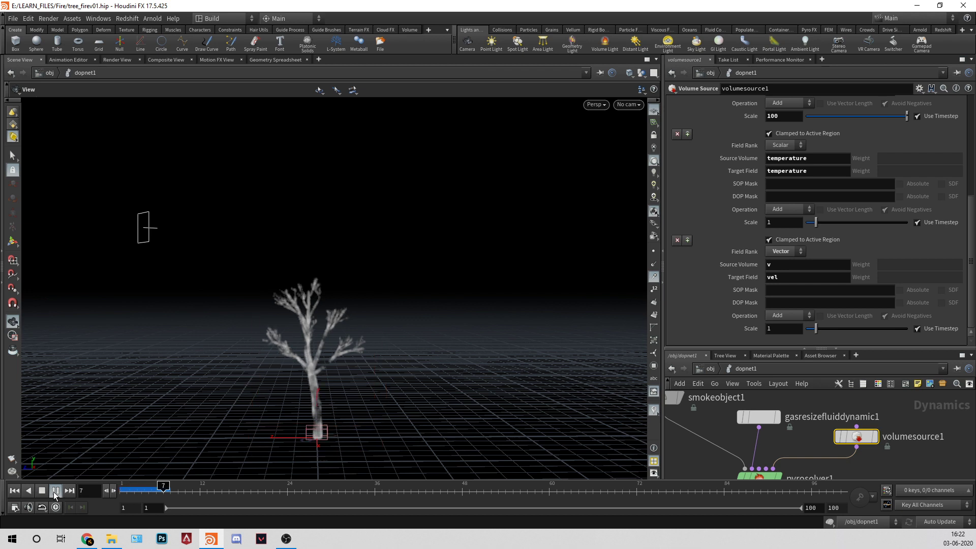
pyautogui.click(41, 491)
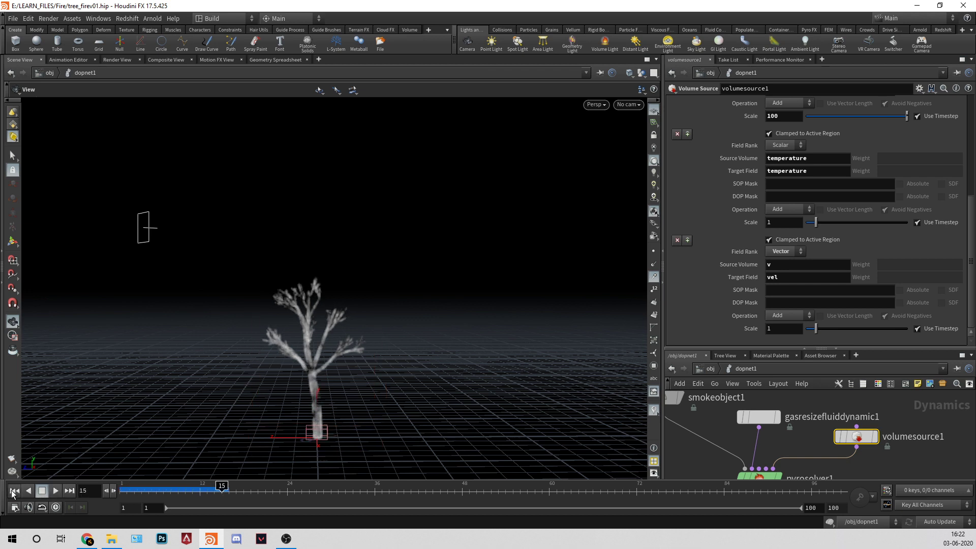
pyautogui.click(12, 490)
# Reduce volumesource1's fuel Scale to 10 and pyrosolver1's Ignition Temperature to 1, testing the simulation up to frame 7.
pyautogui.scroll(5, 778, 193)
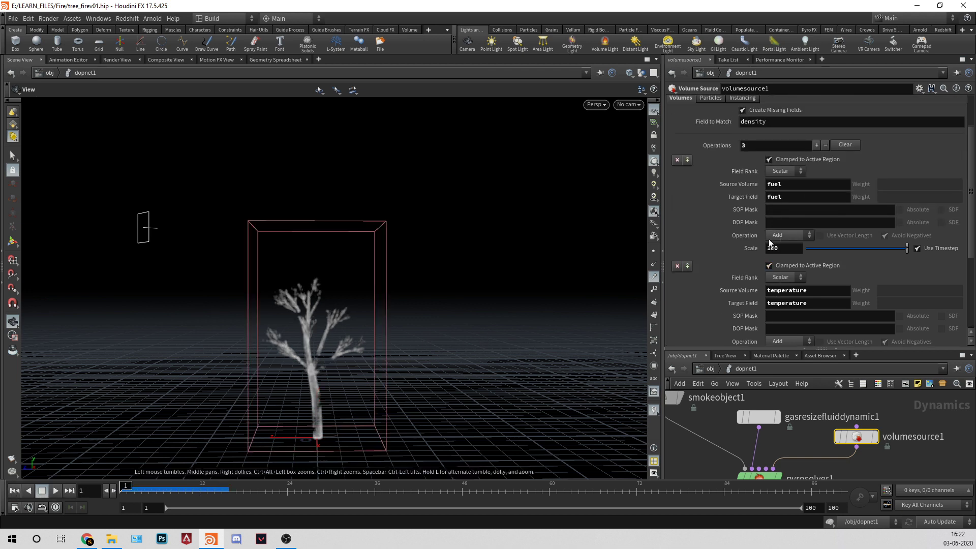
pyautogui.click(789, 251)
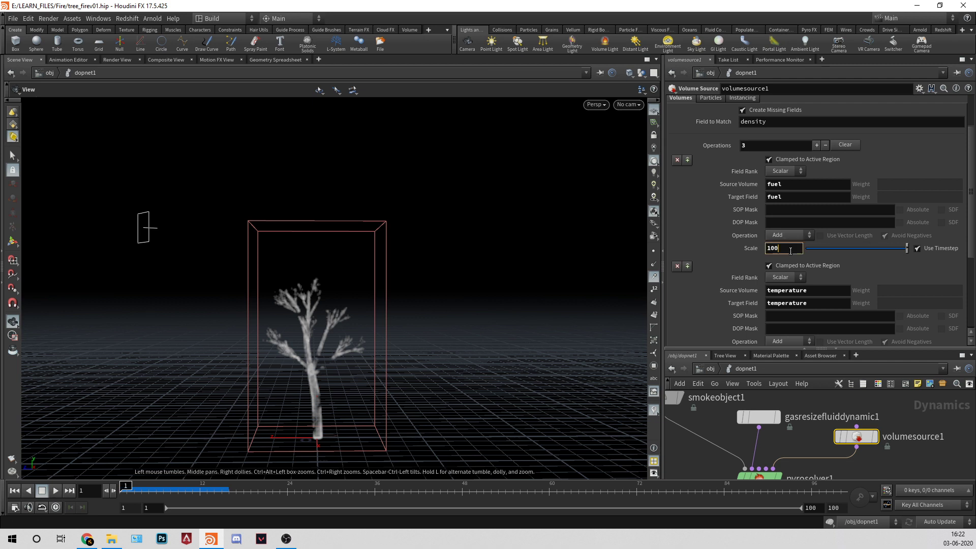
pyautogui.click(759, 417)
pyautogui.click(759, 475)
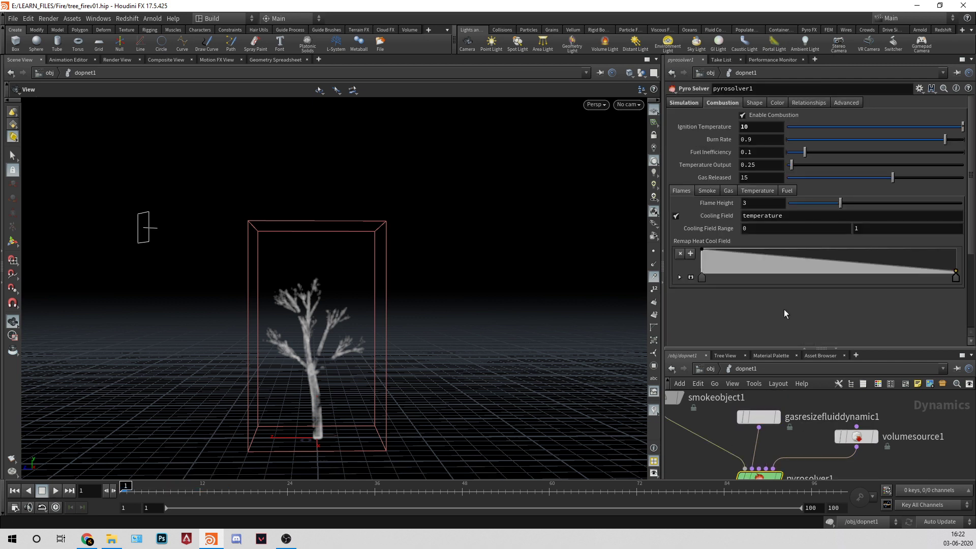
pyautogui.press('BackSpace')
pyautogui.click(55, 490)
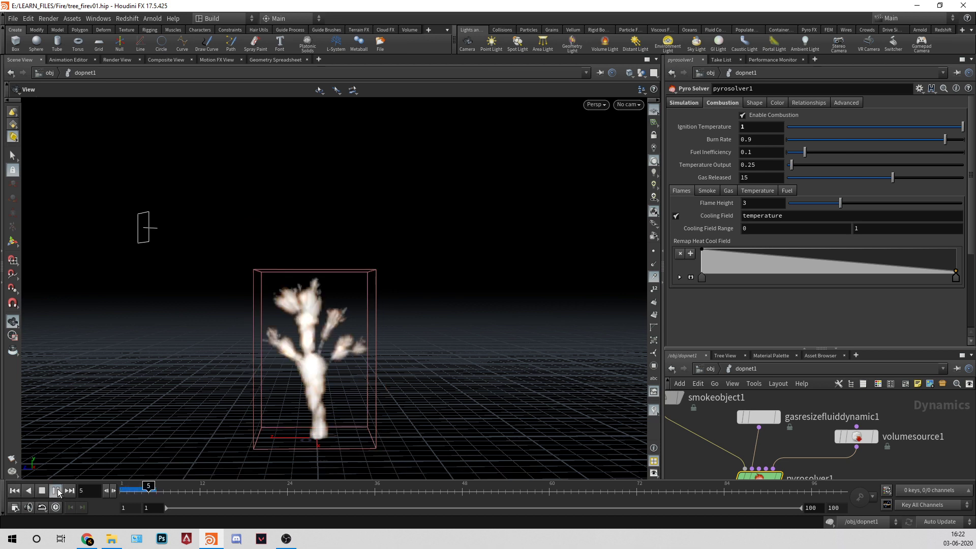
pyautogui.click(57, 490)
# Restore pyrosolver1's Ignition Temperature to .1 and volumesource1's fuel Scale to 1.
pyautogui.click(856, 436)
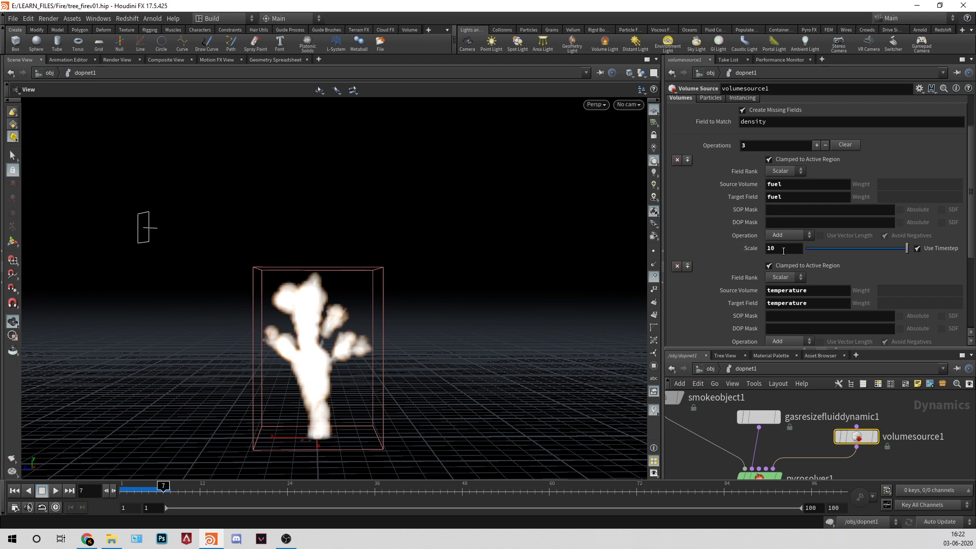
pyautogui.click(759, 476)
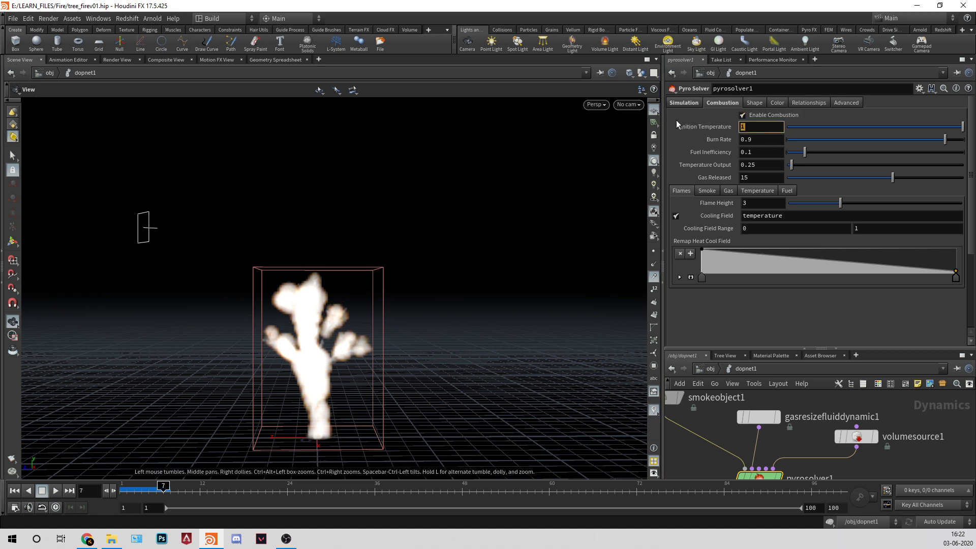
pyautogui.write('.1')
pyautogui.press('Return')
pyautogui.click(866, 440)
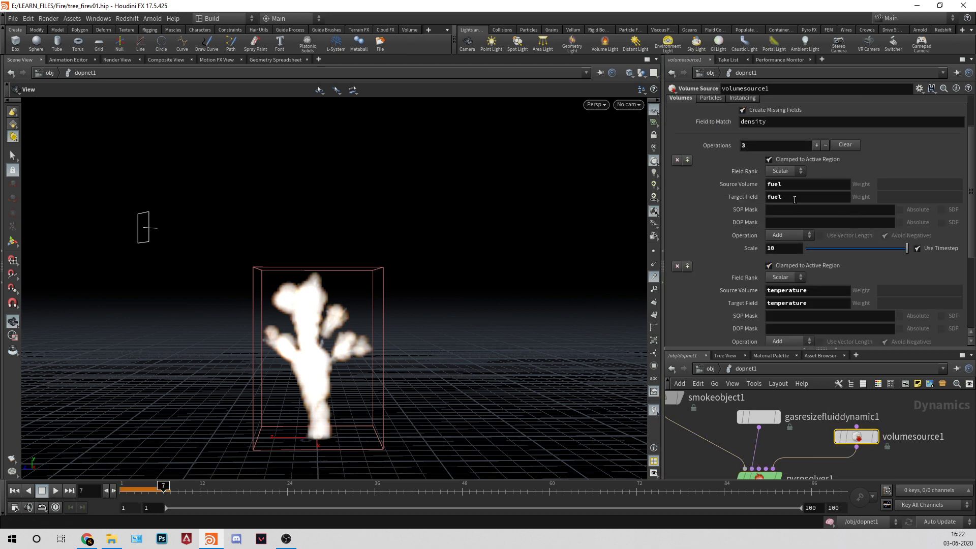
# Set pyrosolver1's Burn Rate to 0.95 in its combustion settings.
pyautogui.click(760, 477)
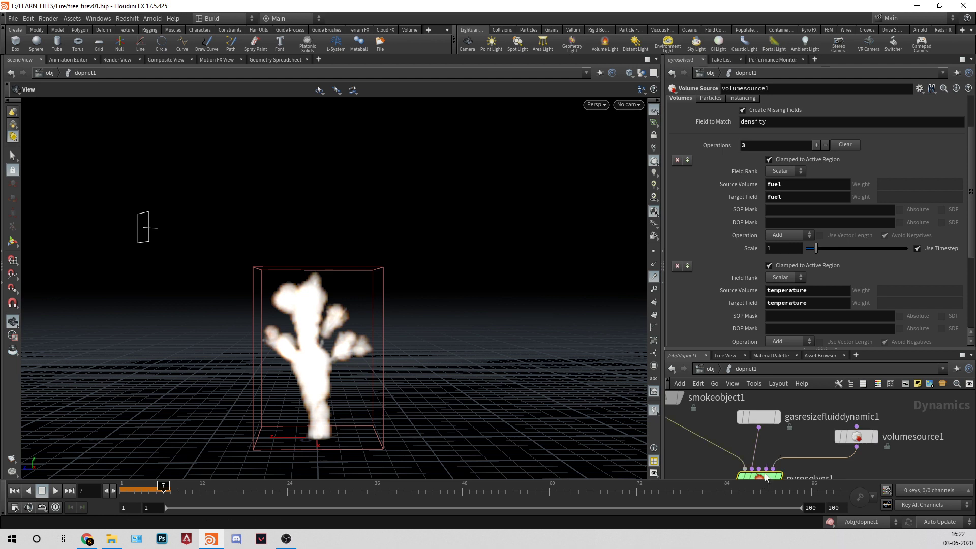
pyautogui.click(762, 140)
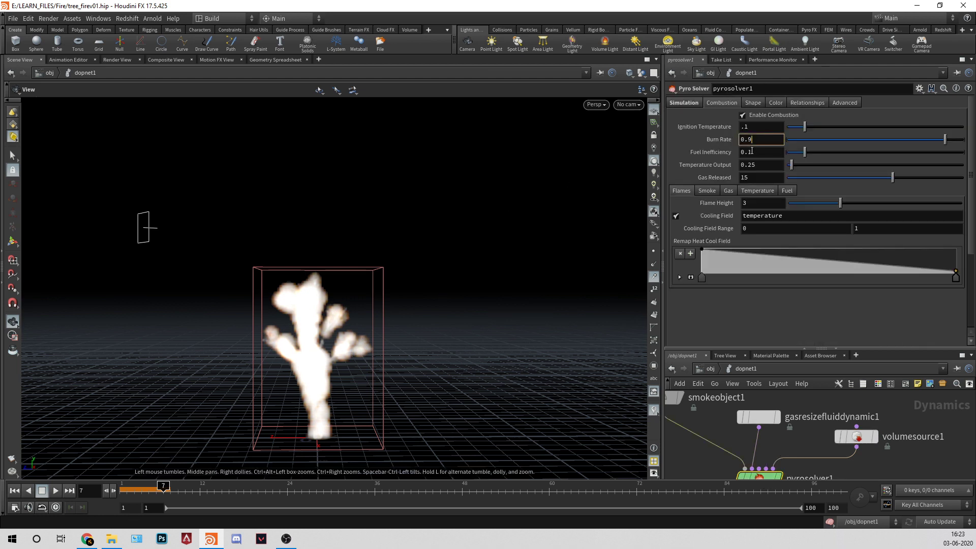
pyautogui.press('Return')
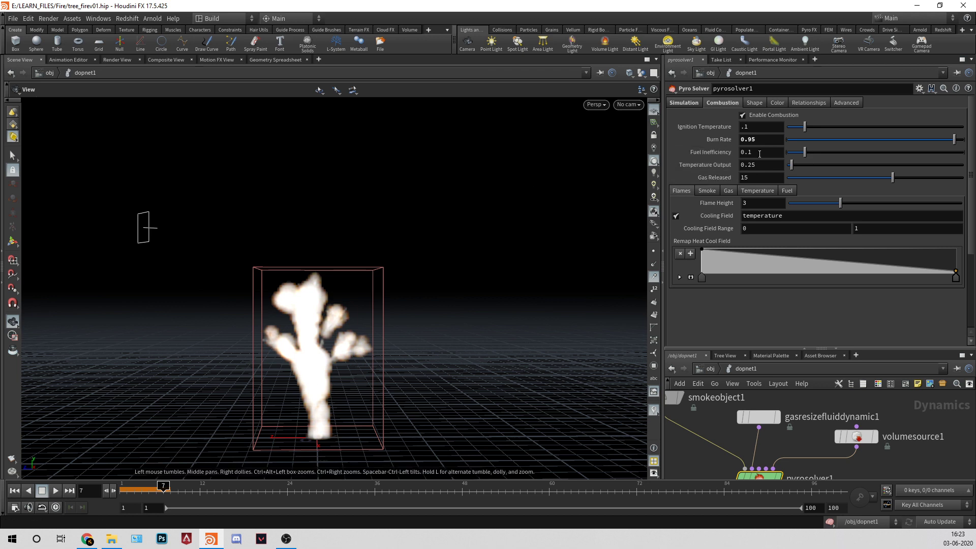
# Set pyrosolver1's Fuel Inefficiency to .2 and play the simulation to frame 21.
pyautogui.moveTo(706, 157)
pyautogui.moveTo(761, 152); pyautogui.dragTo(643, 143)
pyautogui.write('.2')
pyautogui.press('Return')
pyautogui.click(56, 490)
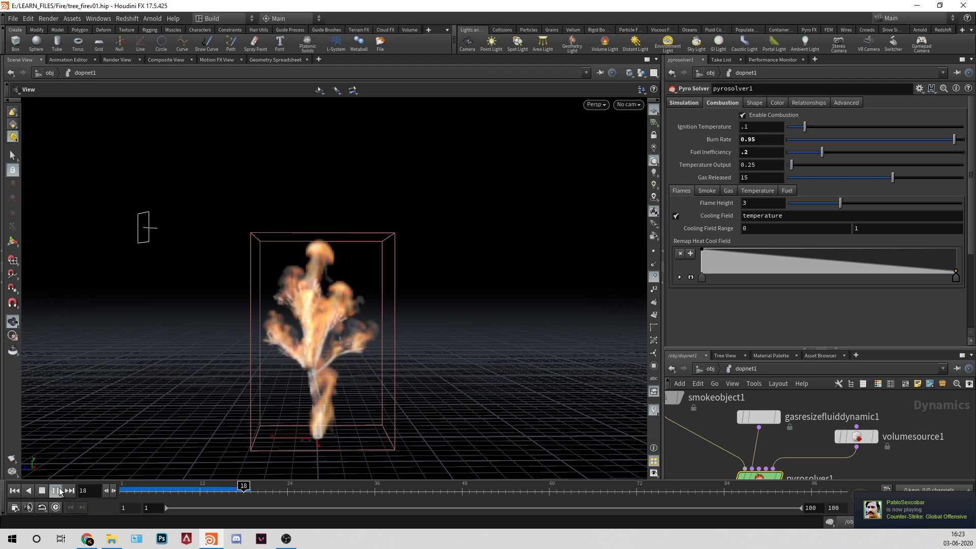
pyautogui.click(59, 491)
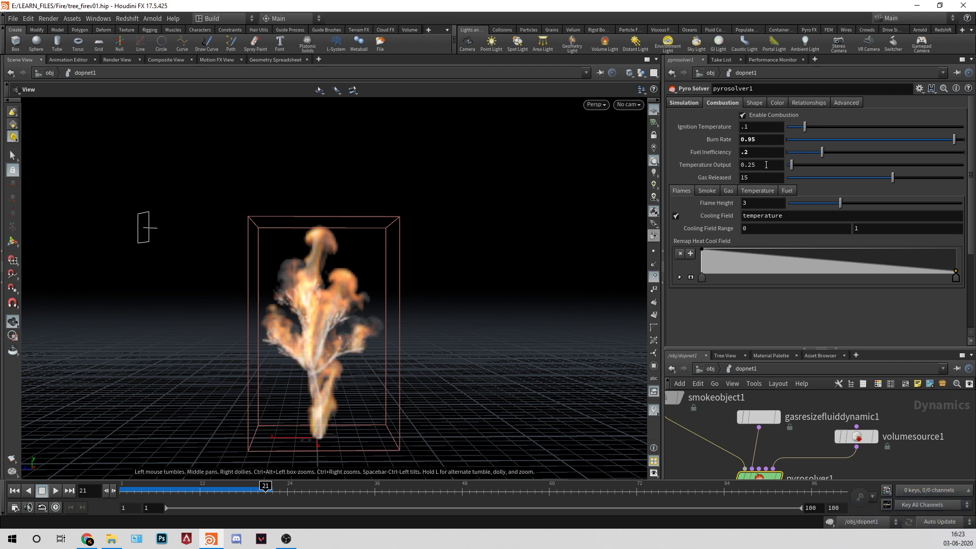
# Set pyrosolver1's Temperature Output to 0.15 and replay the simulation from the first frame to frame 25.
pyautogui.write('0.15')
pyautogui.click(754, 165)
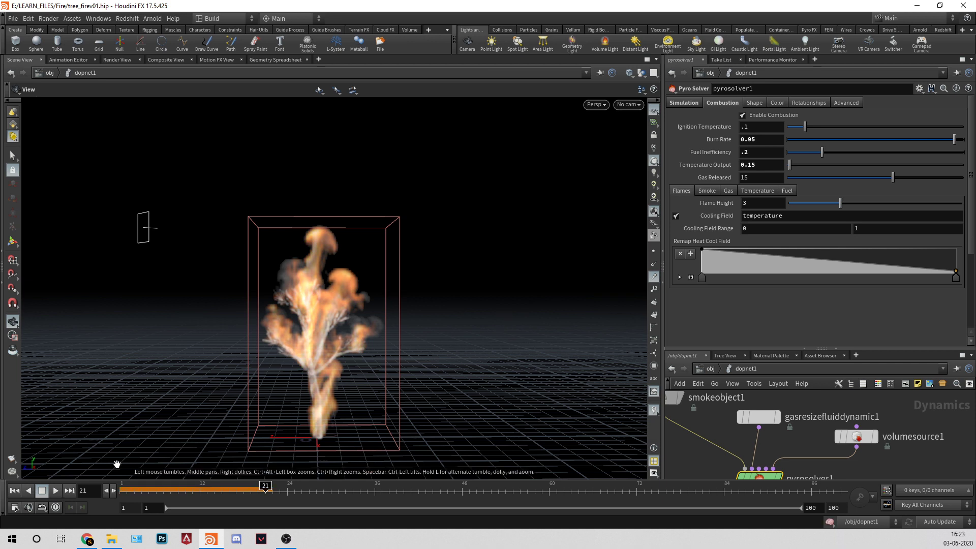
pyautogui.click(14, 490)
pyautogui.click(54, 490)
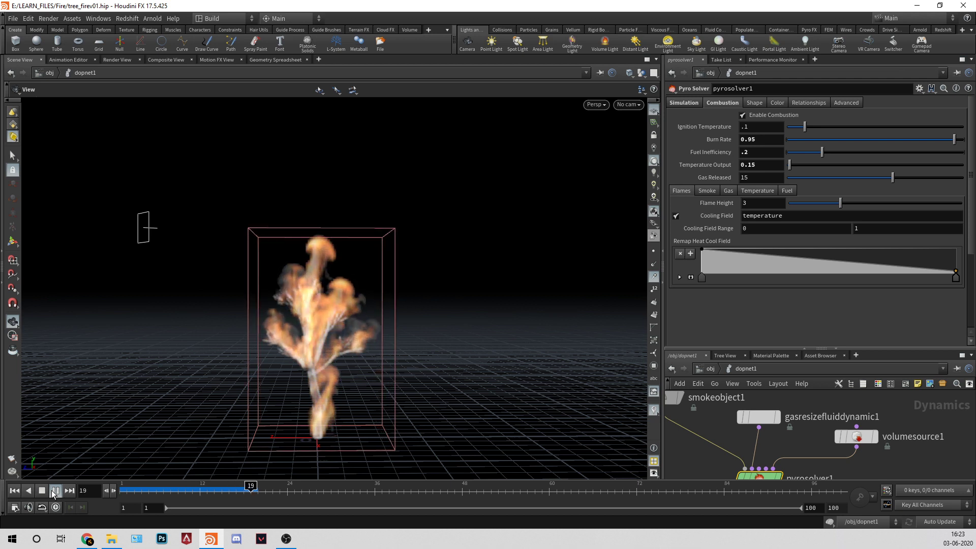
pyautogui.click(54, 490)
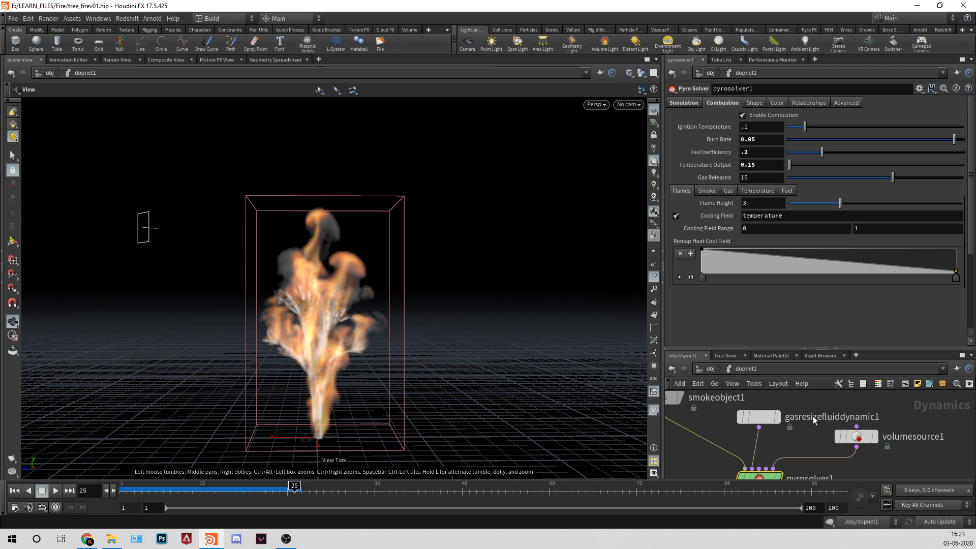
# Set the Scale of the v-to-vel source on volumesource1 to 2.5.
pyautogui.click(857, 436)
pyautogui.scroll(-3, 785, 288)
pyautogui.click(793, 328)
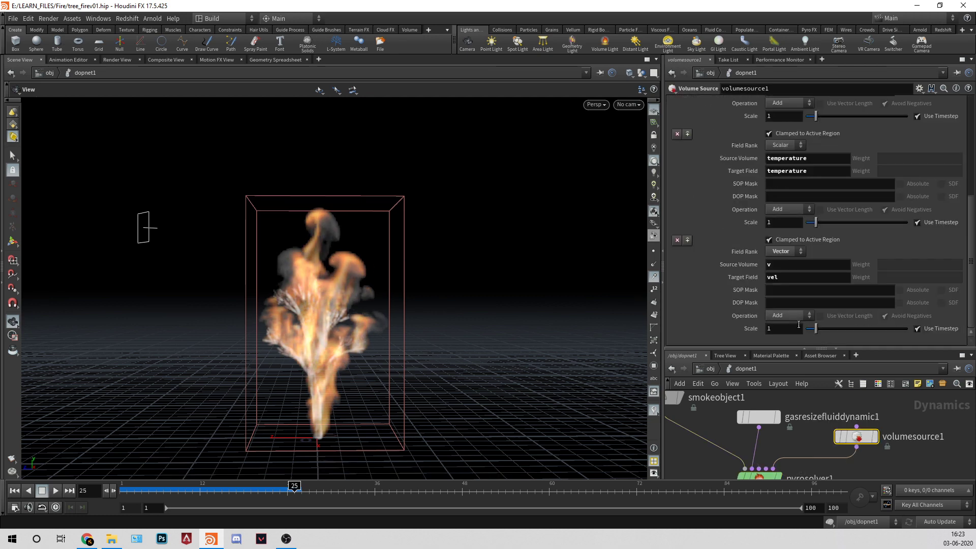
pyautogui.write('2.5')
pyautogui.press('Return')
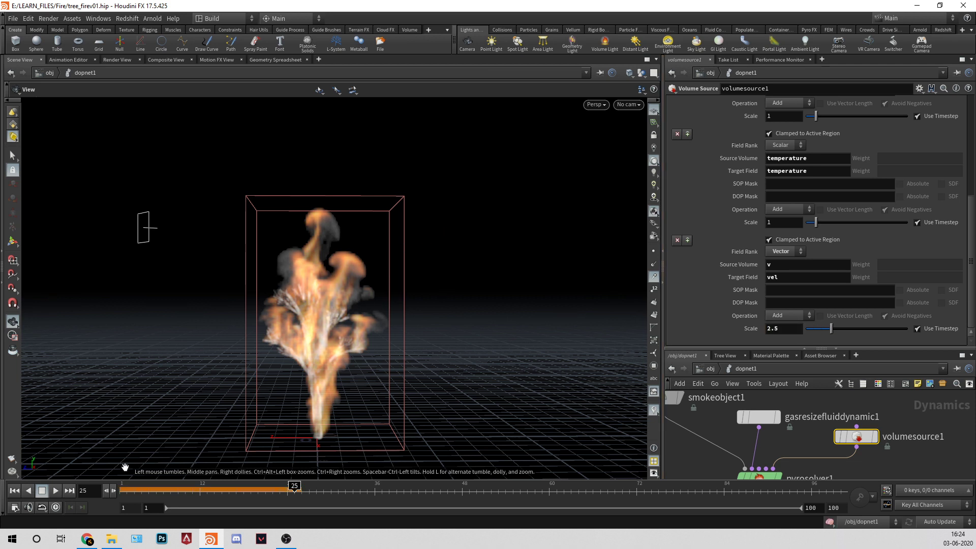
# Replay the simulation from the first frame to check the stronger source velocity, and return to the start.
pyautogui.click(18, 492)
pyautogui.click(59, 491)
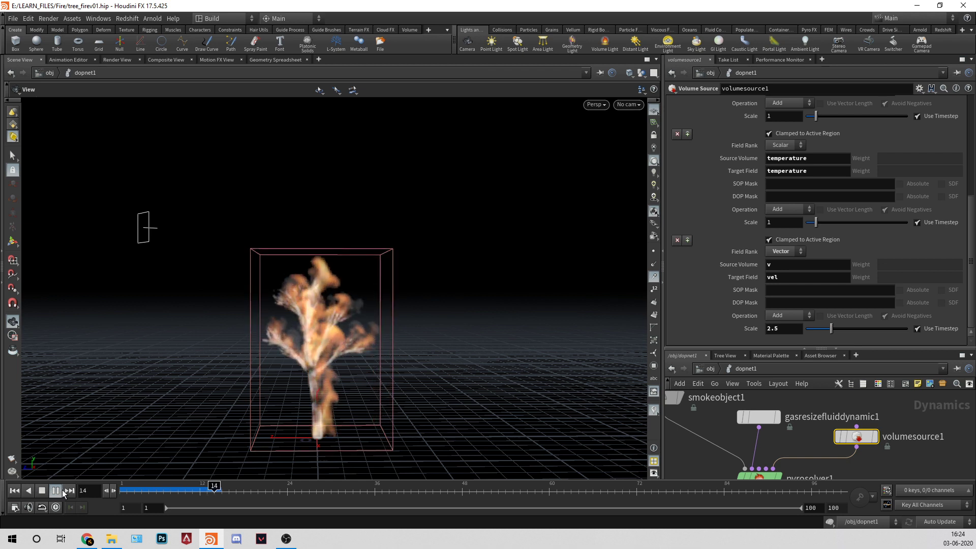
pyautogui.click(61, 490)
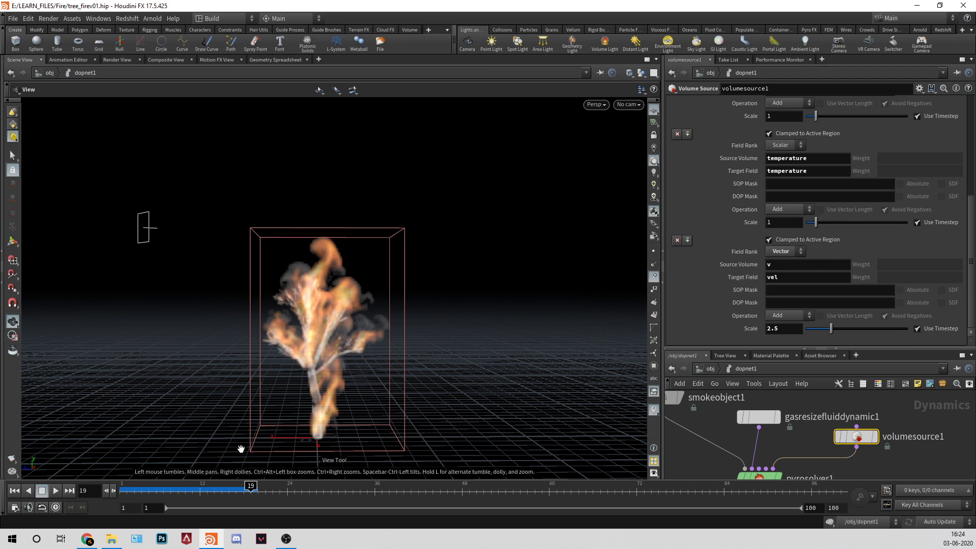
pyautogui.click(14, 491)
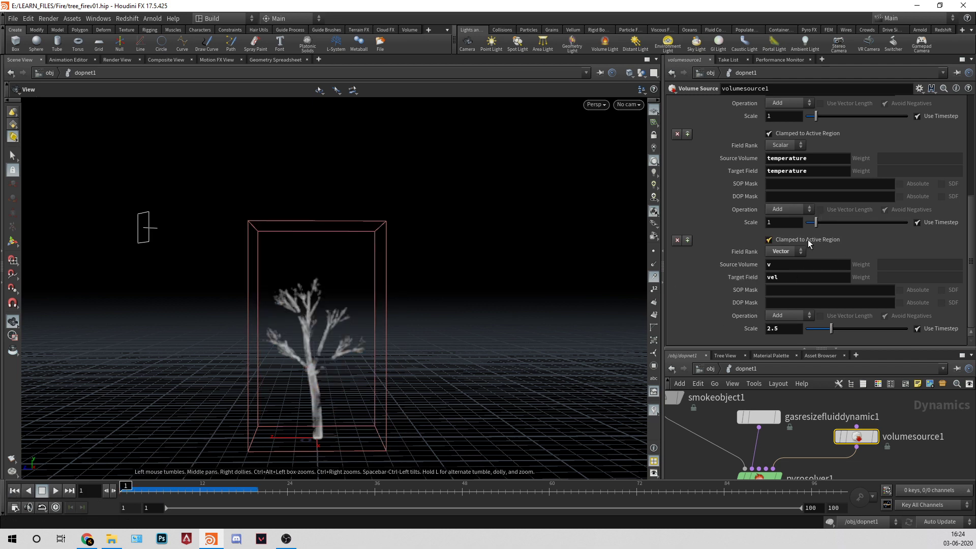
# Set the Flame Height in pyrosolver1's combustion settings to 1 and play the simulation to preview the flames.
pyautogui.click(765, 475)
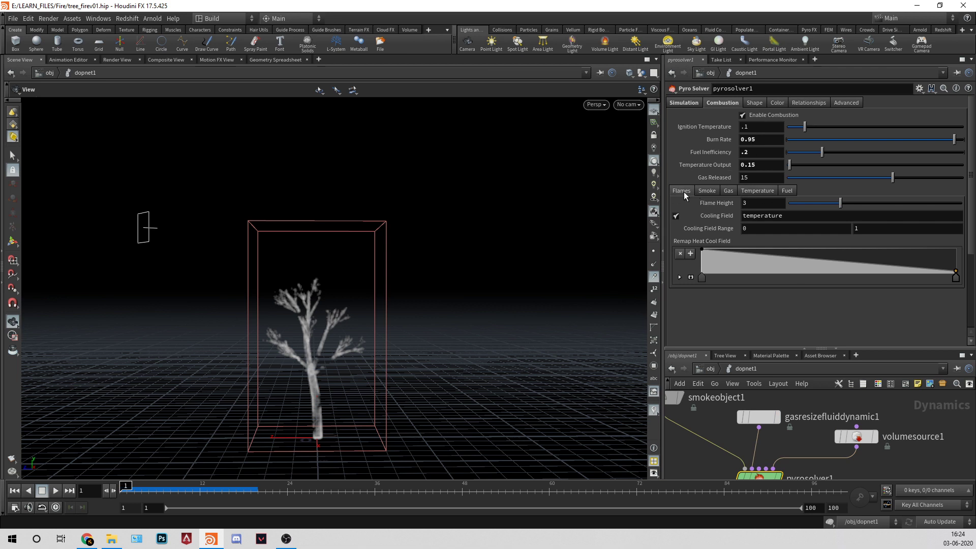
pyautogui.click(759, 204)
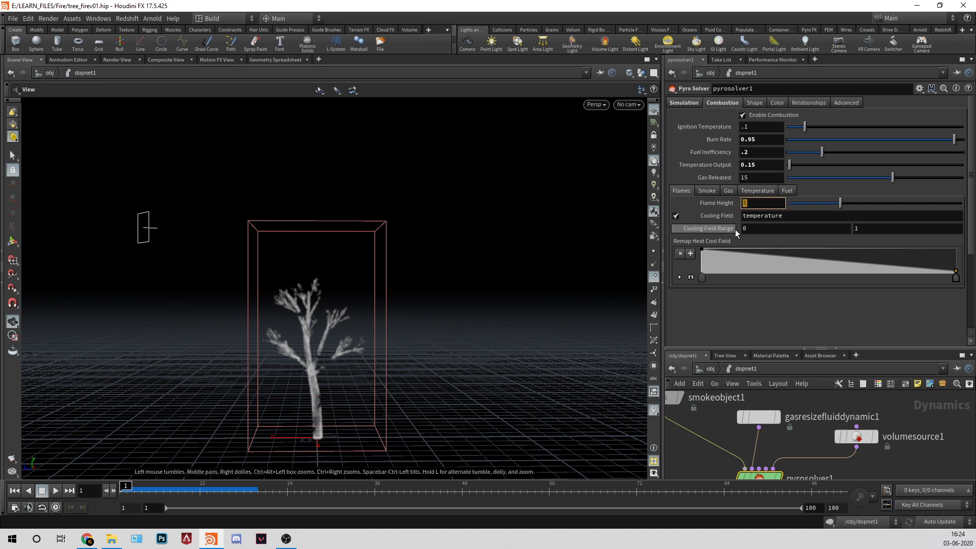
pyautogui.write('1')
pyautogui.press('Return')
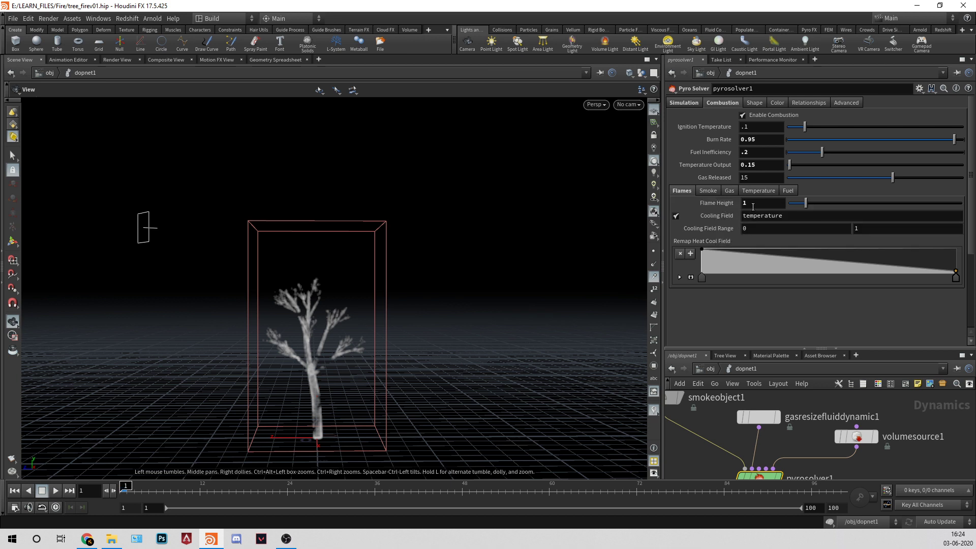
pyautogui.click(55, 491)
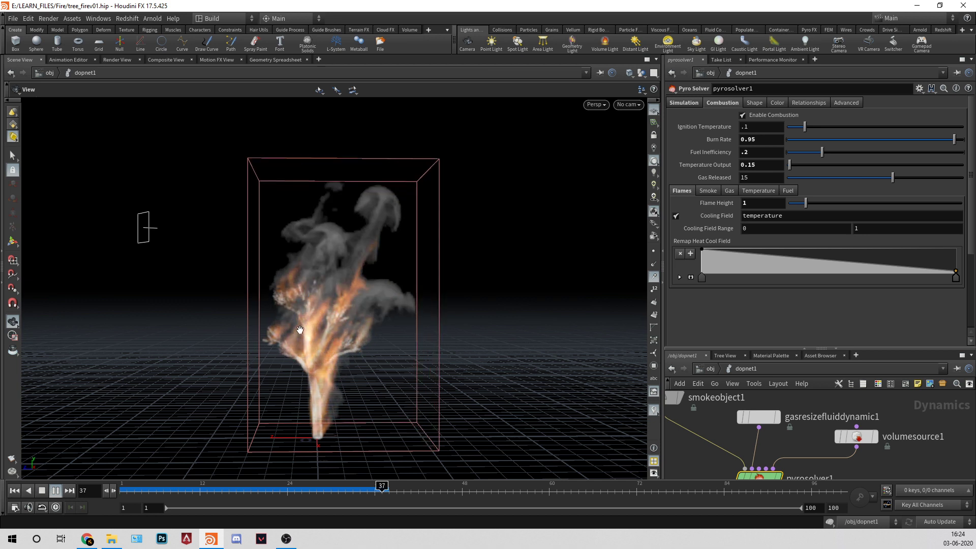
pyautogui.click(55, 490)
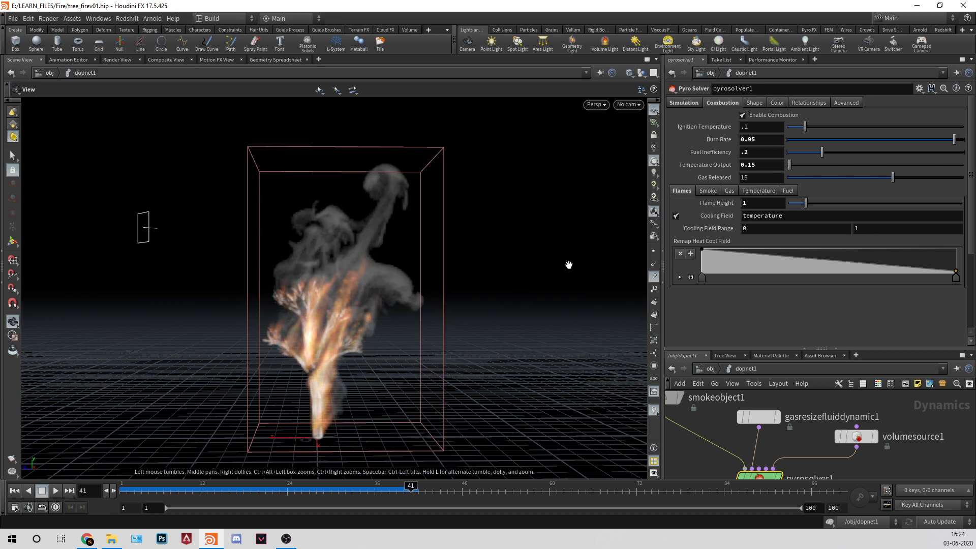
# Try a combustion Smoke Amount of 10 on pyrosolver1 and replay the simulation from the first frame.
pyautogui.click(711, 190)
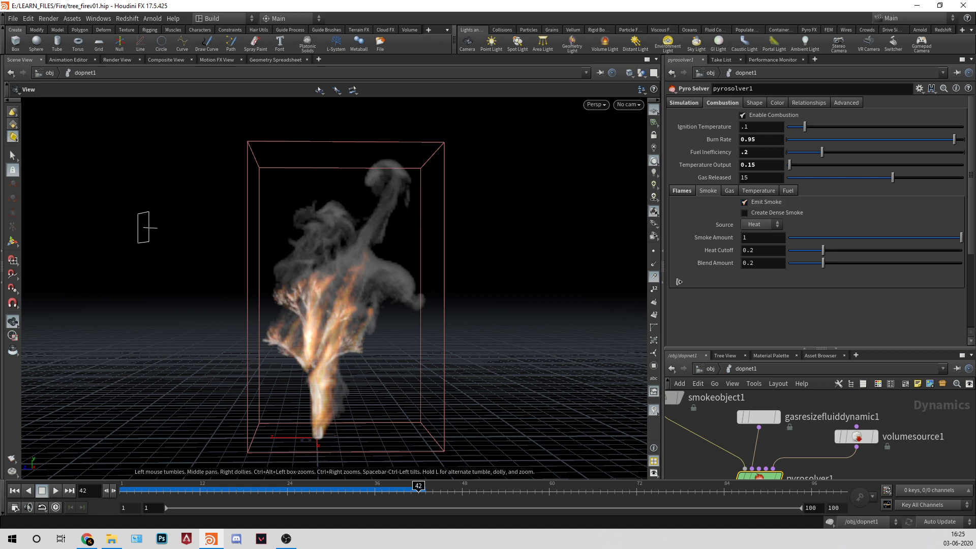
pyautogui.click(761, 238)
pyautogui.write('0')
pyautogui.press('Return')
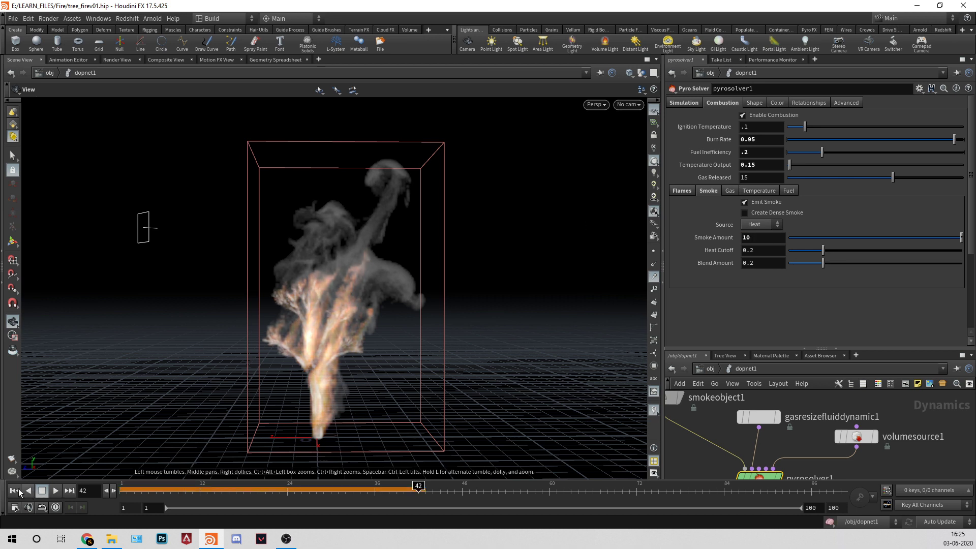
pyautogui.click(15, 491)
pyautogui.click(56, 490)
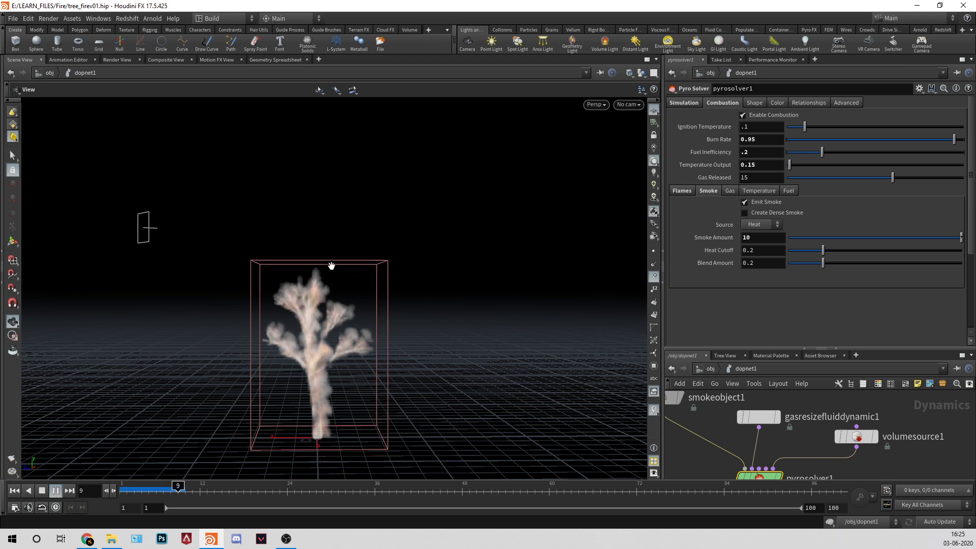
pyautogui.click(58, 491)
# Set the Smoke Amount back to 1 and return to the first frame.
pyautogui.click(757, 239)
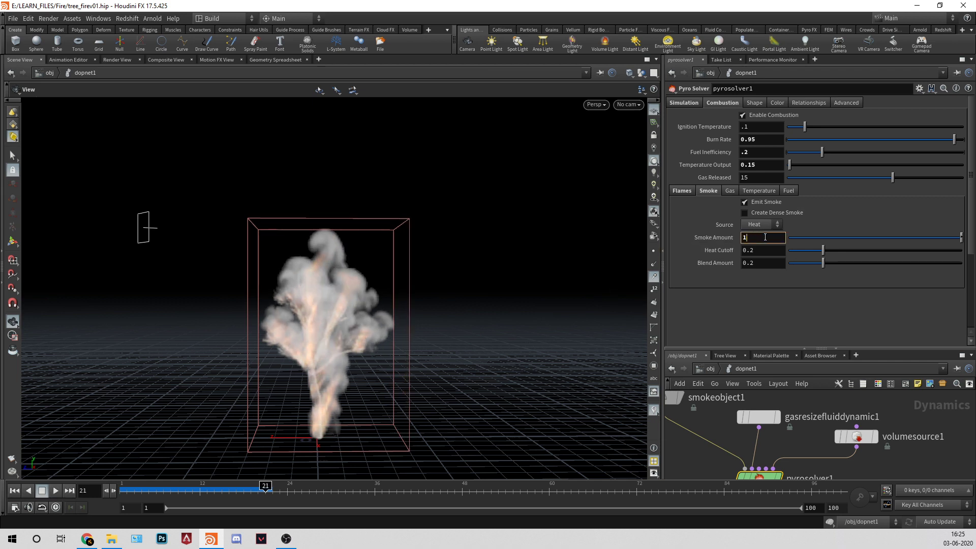
pyautogui.press('BackSpace')
pyautogui.press('Return')
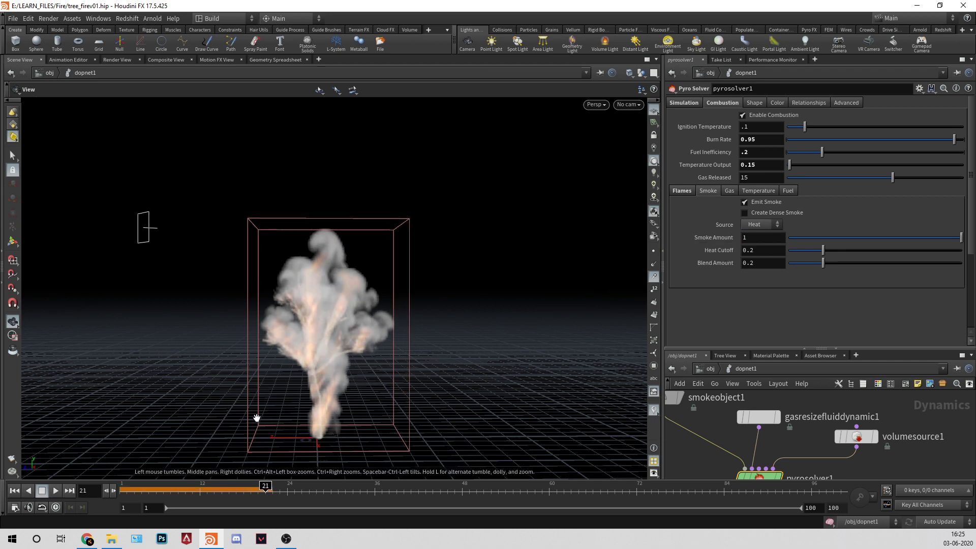
pyautogui.click(14, 490)
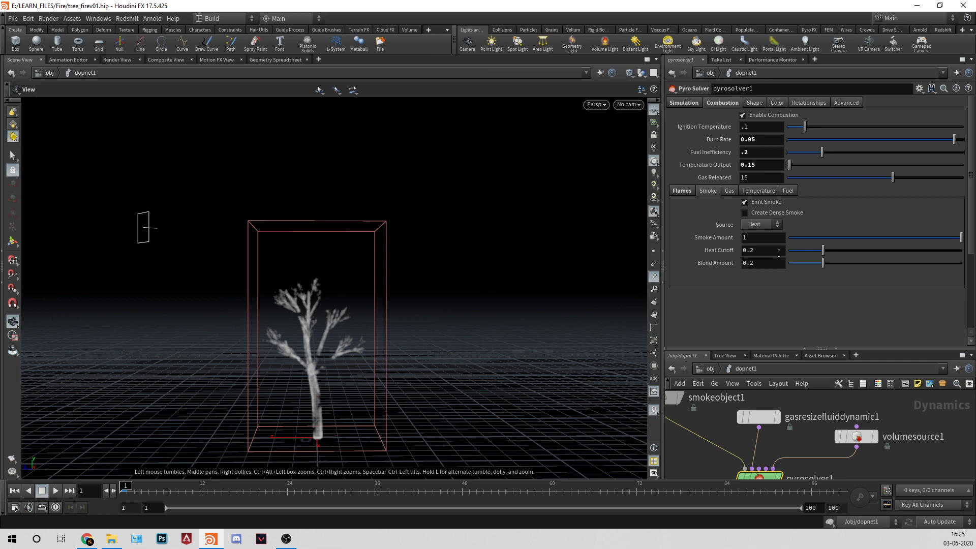
# Try a smoke Heat Cutoff of 0.6 and play the simulation to preview it.
pyautogui.moveTo(762, 249); pyautogui.dragTo(739, 250)
pyautogui.write('0.6')
pyautogui.press('Return')
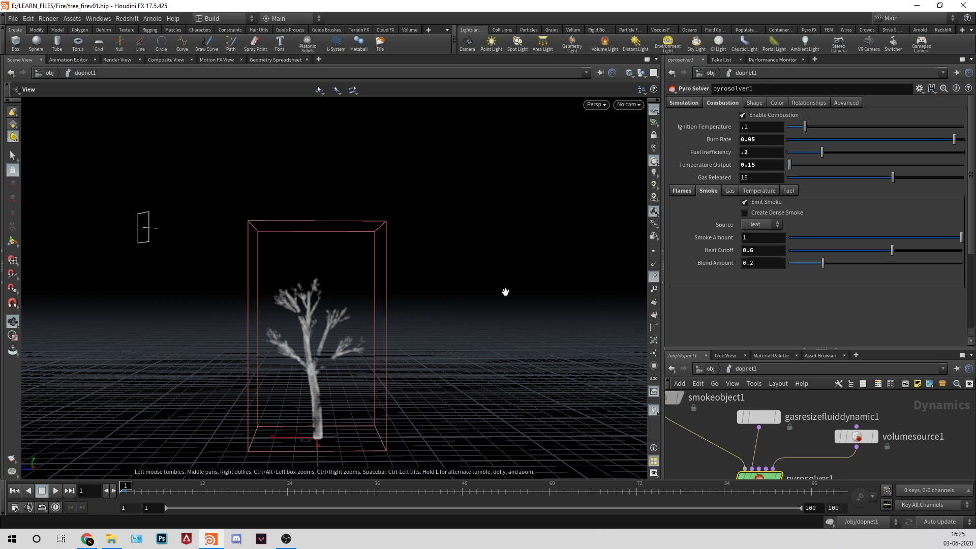
pyautogui.click(55, 491)
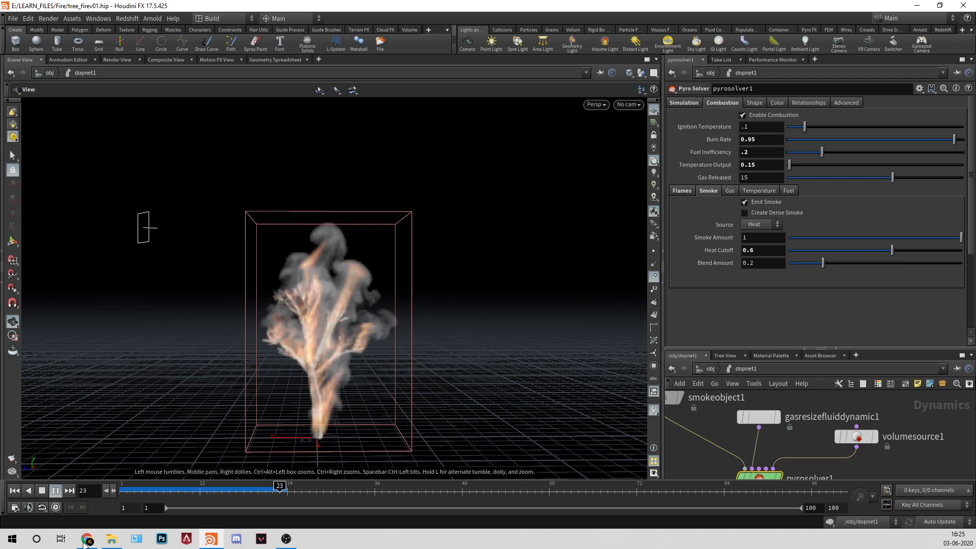
pyautogui.click(56, 491)
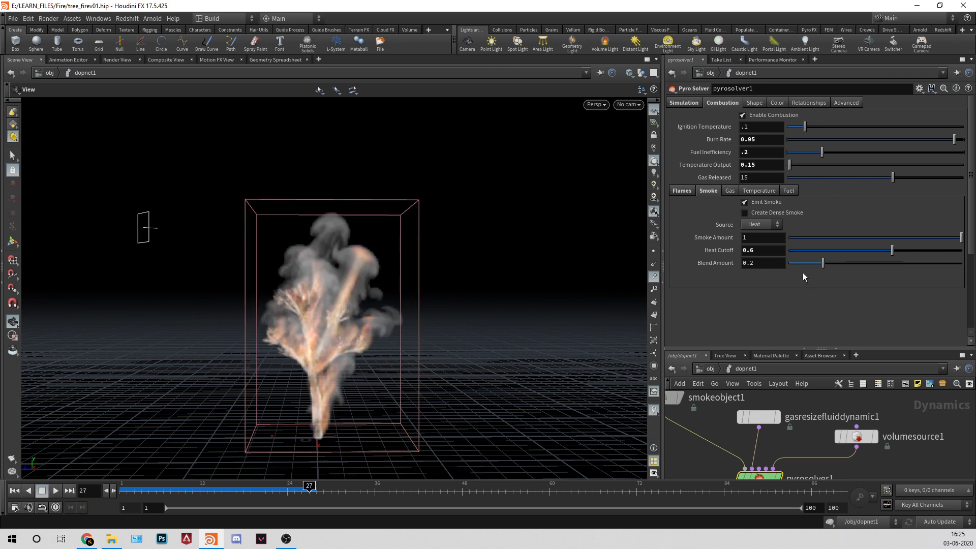
# Set the smoke Heat Cutoff back to 0.2.
pyautogui.click(767, 249)
pyautogui.press('BackSpace')
pyautogui.write('2')
pyautogui.press('Return')
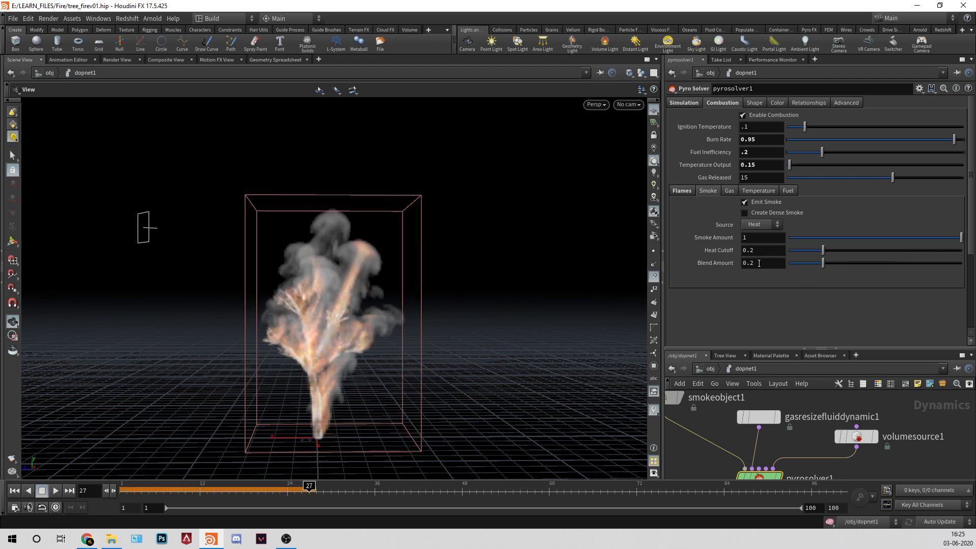
pyautogui.click(731, 190)
pyautogui.click(759, 191)
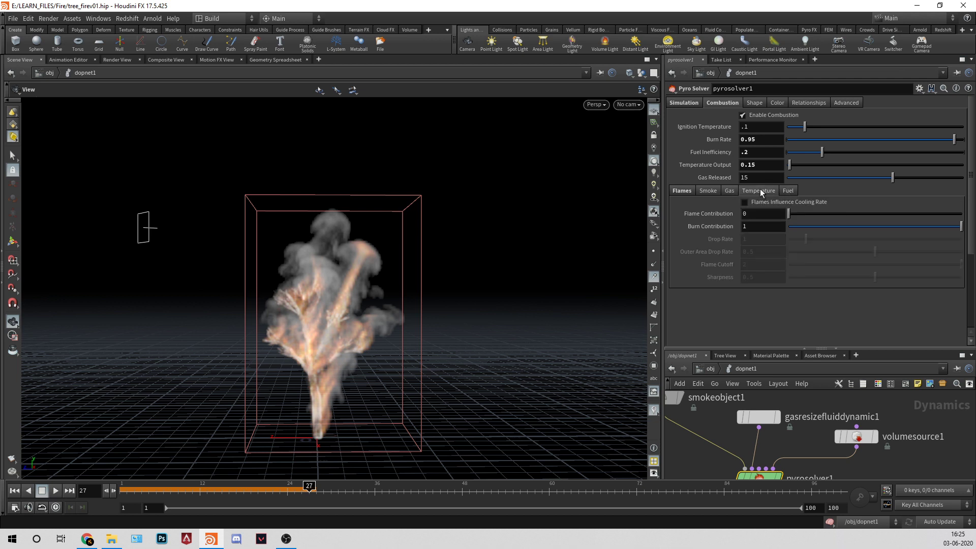
pyautogui.click(787, 190)
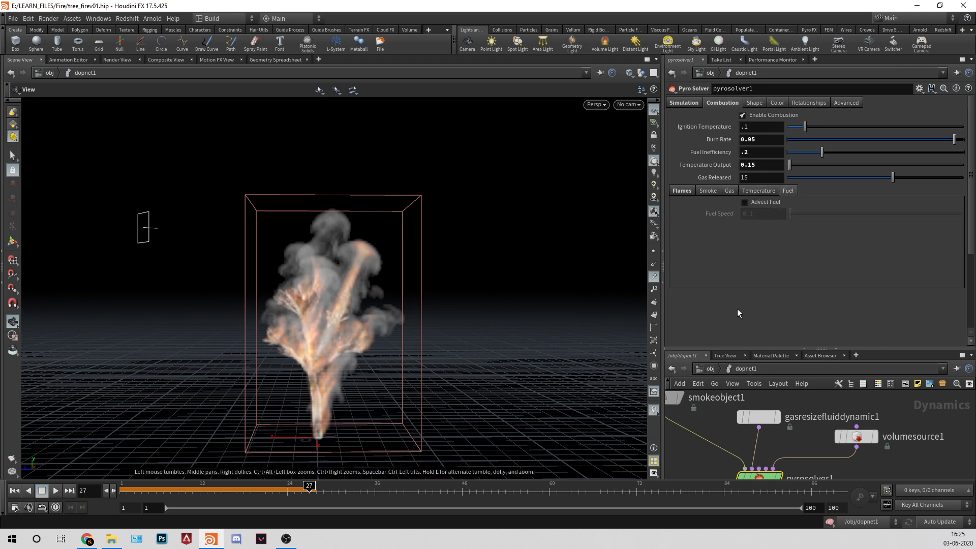
# Return to the first frame and set the Dissipation in pyrosolver1's shape settings to 0.2.
pyautogui.click(761, 103)
pyautogui.click(10, 491)
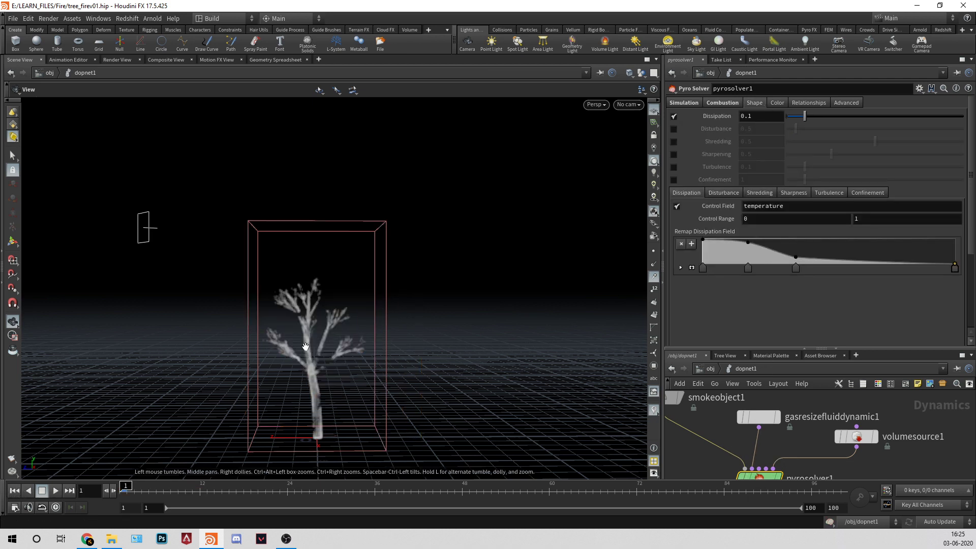
pyautogui.write('0.2')
pyautogui.press('Return')
# Enable Disturbance and Turbulence on pyrosolver1, setting Disturbance to 1 and Turbulence to .25.
pyautogui.click(673, 129)
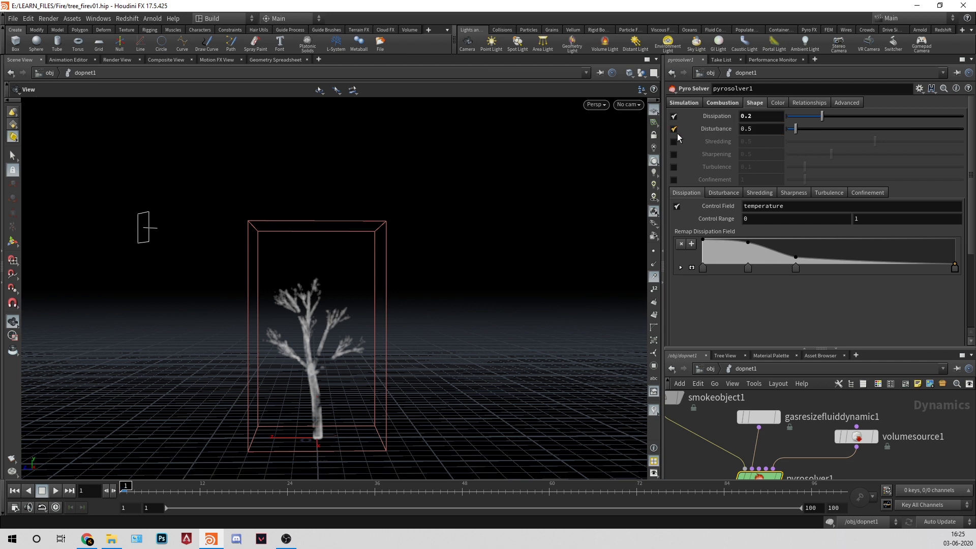
pyautogui.click(674, 167)
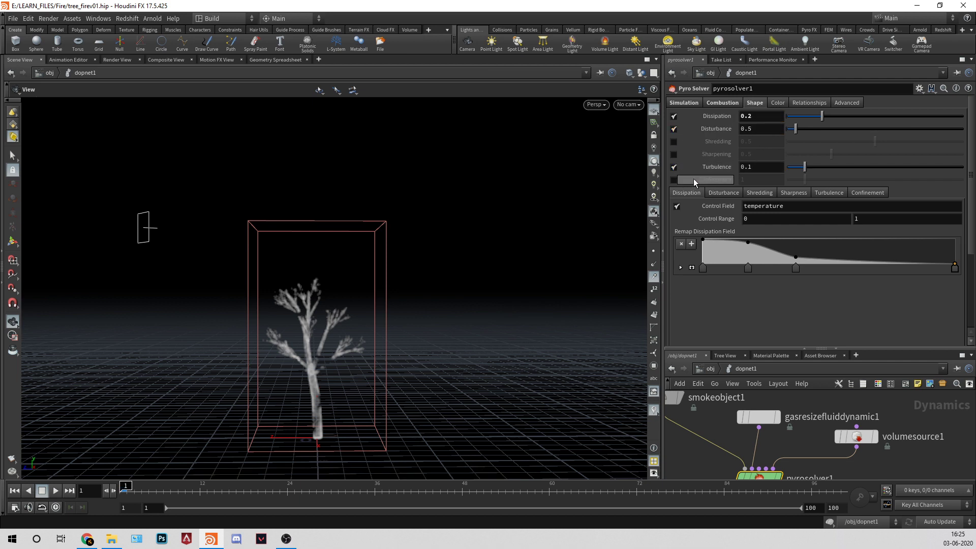
pyautogui.doubleClick(746, 130)
pyautogui.write('1')
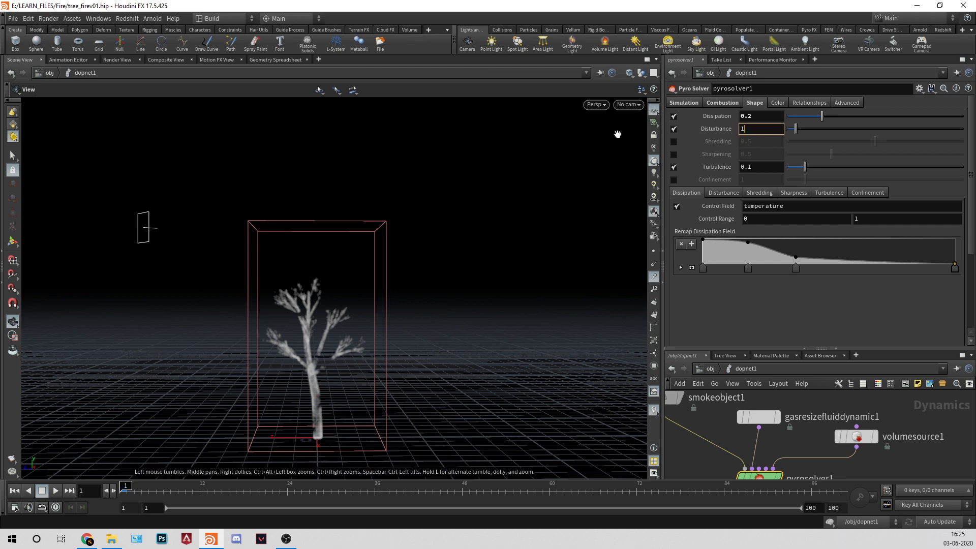
pyautogui.press('Return')
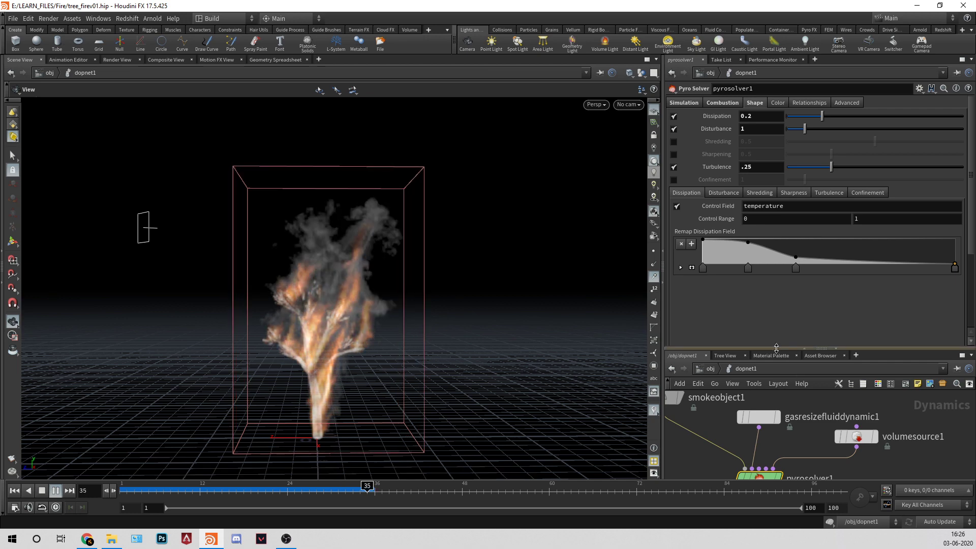
# Flipbook the simulation, review the captured frames in MPlay, and stop the flipbook generation.
pyautogui.moveTo(783, 324); pyautogui.dragTo(782, 327)
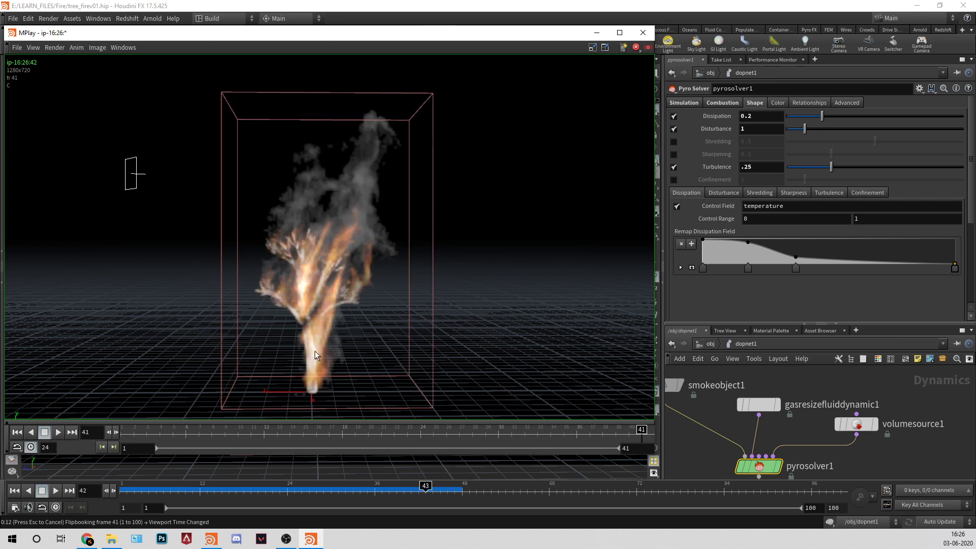
pyautogui.click(58, 433)
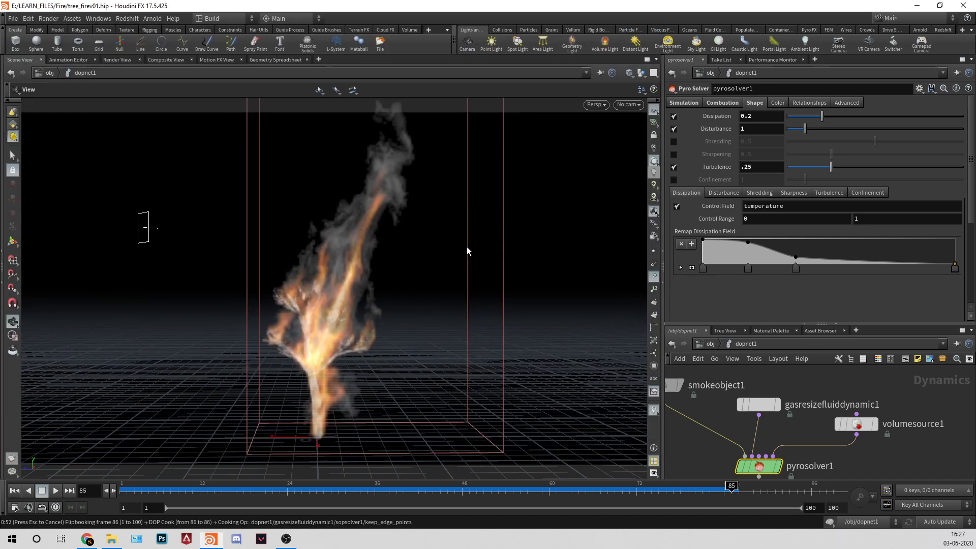
pyautogui.press('Escape')
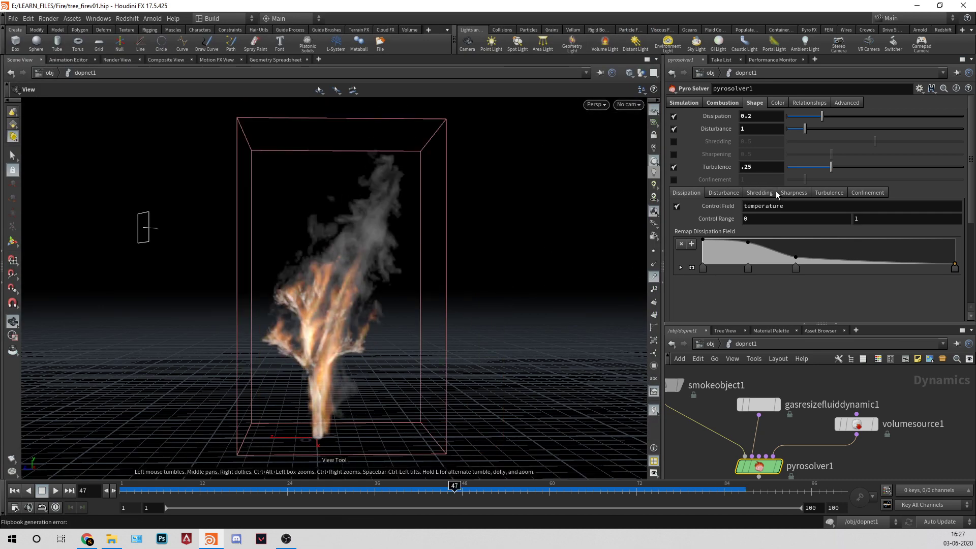
# Turn on Visualize Turbulence for pyrosolver1 and set its Plane Orientation to YZ plane.
pyautogui.click(815, 193)
pyautogui.scroll(-3, 764, 263)
pyautogui.click(743, 216)
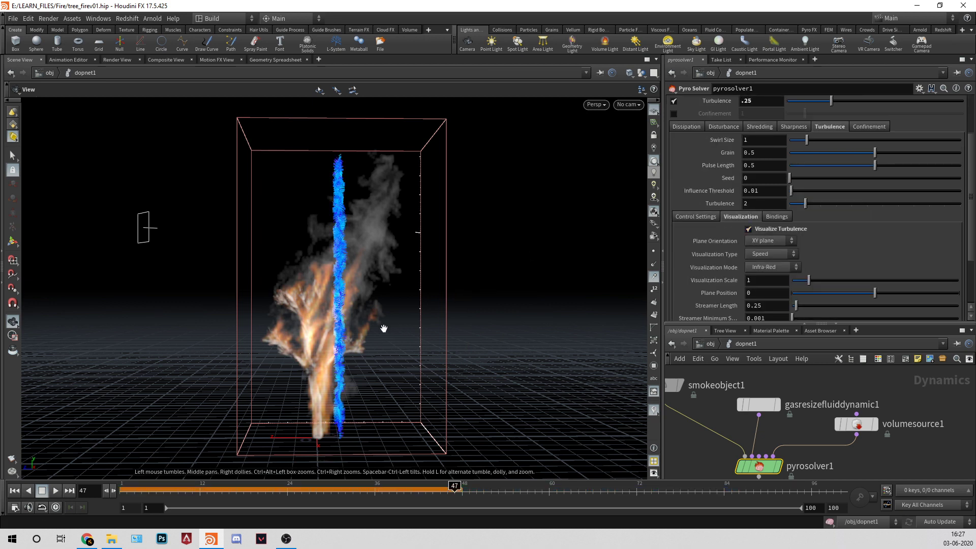
pyautogui.click(762, 262)
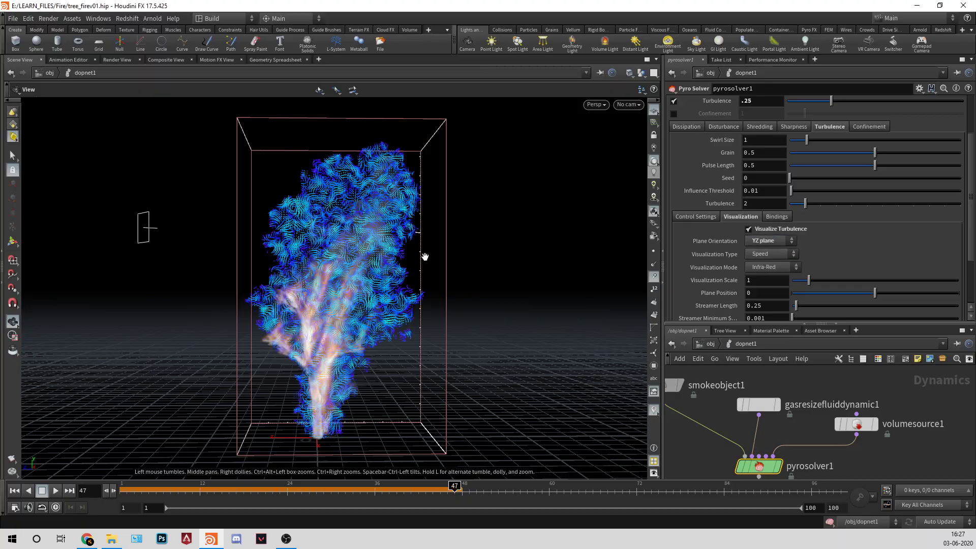
# Set the turbulence Swirl Size to .75 and the main Turbulence shape value to .5.
pyautogui.moveTo(333, 307); pyautogui.dragTo(426, 318)
pyautogui.moveTo(426, 318); pyautogui.dragTo(412, 292, button='right')
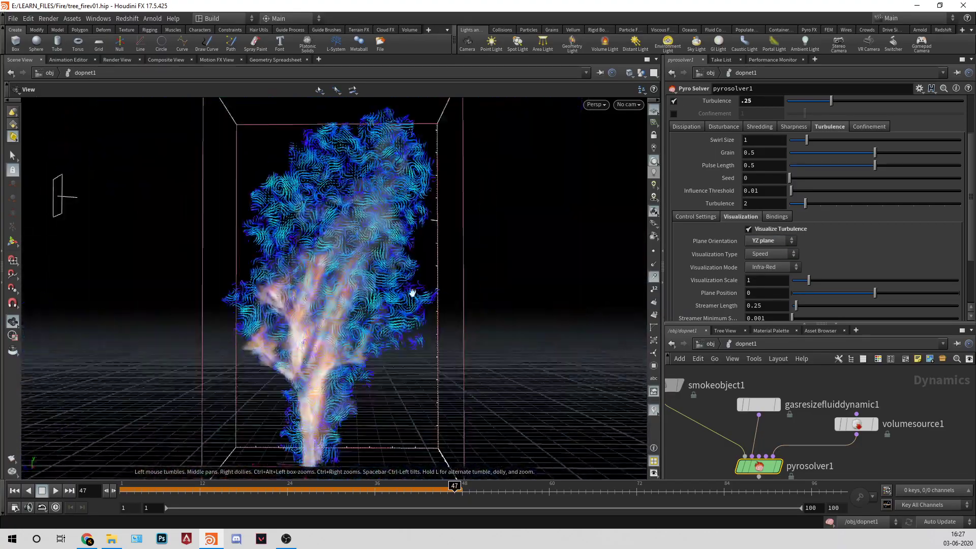
pyautogui.moveTo(412, 292); pyautogui.dragTo(437, 305)
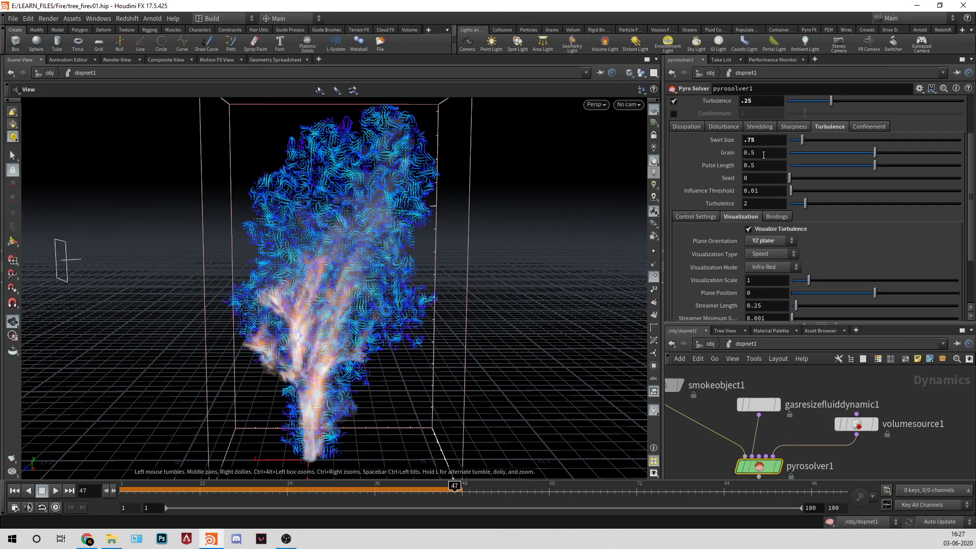
pyautogui.scroll(4, 761, 162)
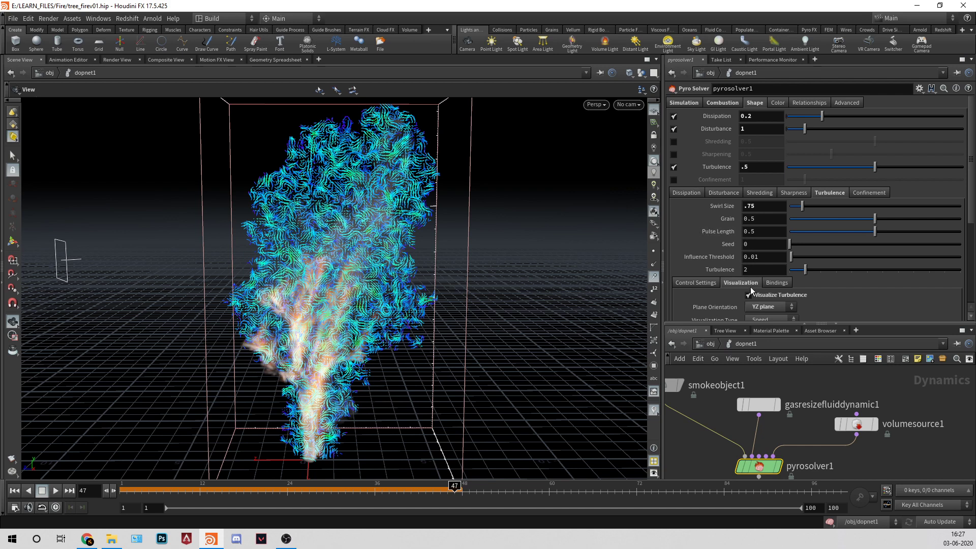
# Try driving pyrosolver1's Disturbance with the density control field, and switch the control field off again.
pyautogui.click(726, 192)
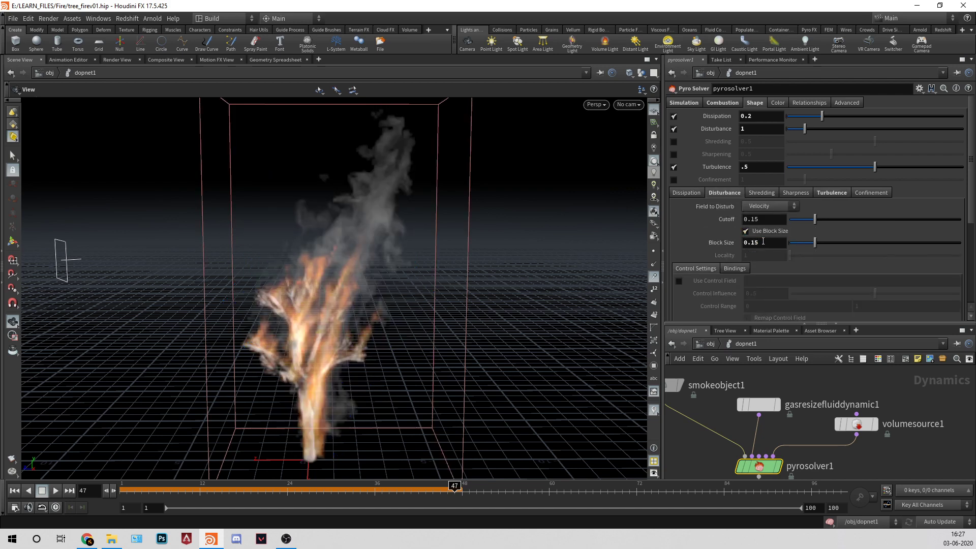
pyautogui.scroll(-3, 767, 244)
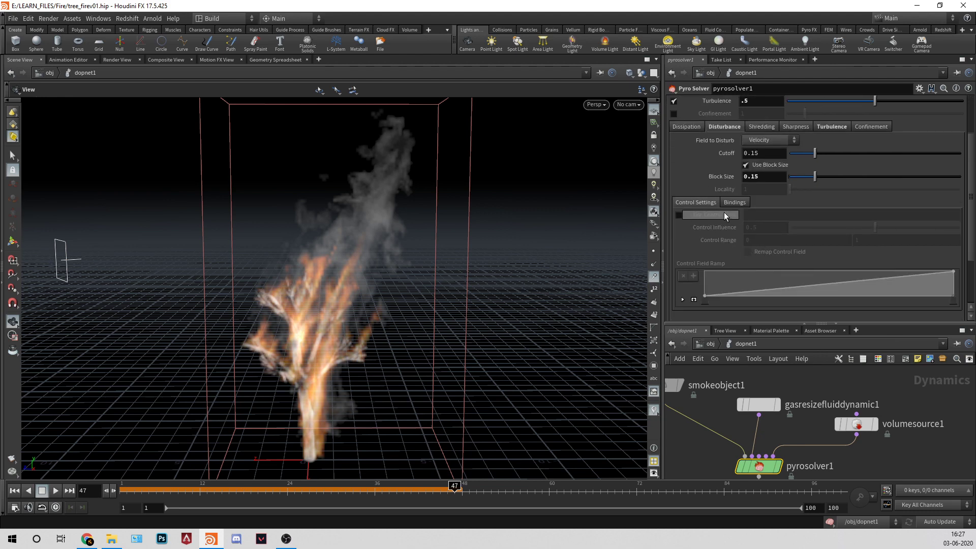
pyautogui.click(679, 215)
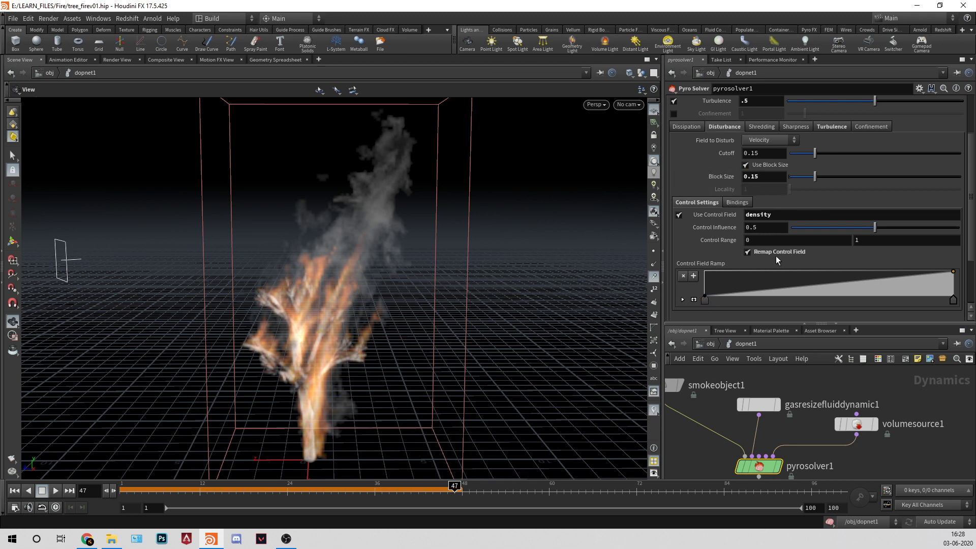
pyautogui.click(679, 214)
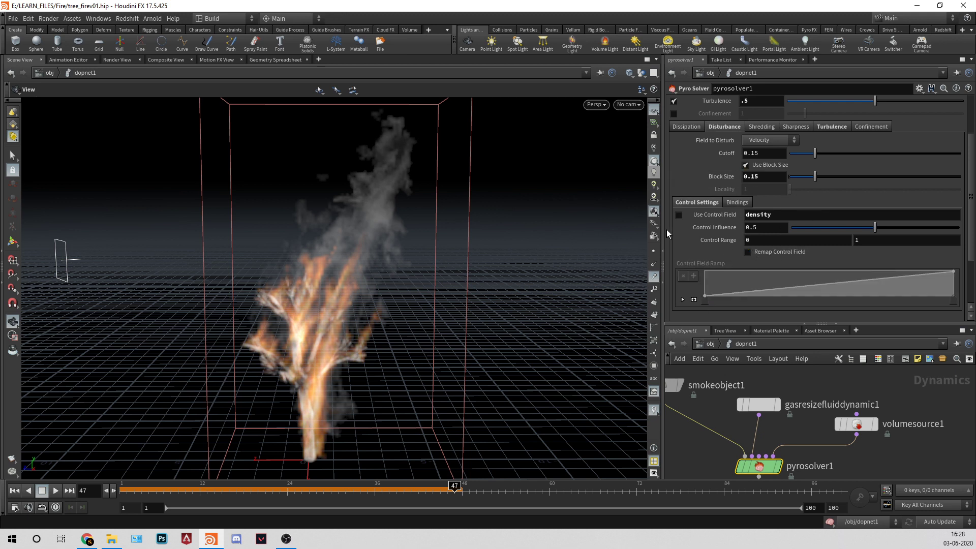
# Flipbook the simulation from the first frame with the new turbulence settings, play the captured frames in MPlay, and close it.
pyautogui.click(18, 492)
pyautogui.moveTo(377, 355); pyautogui.dragTo(333, 337)
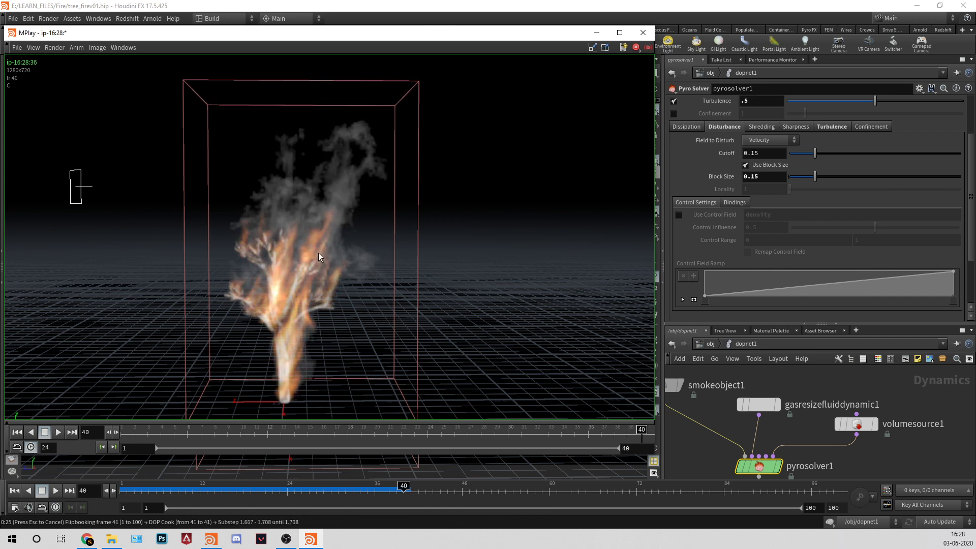
pyautogui.click(57, 432)
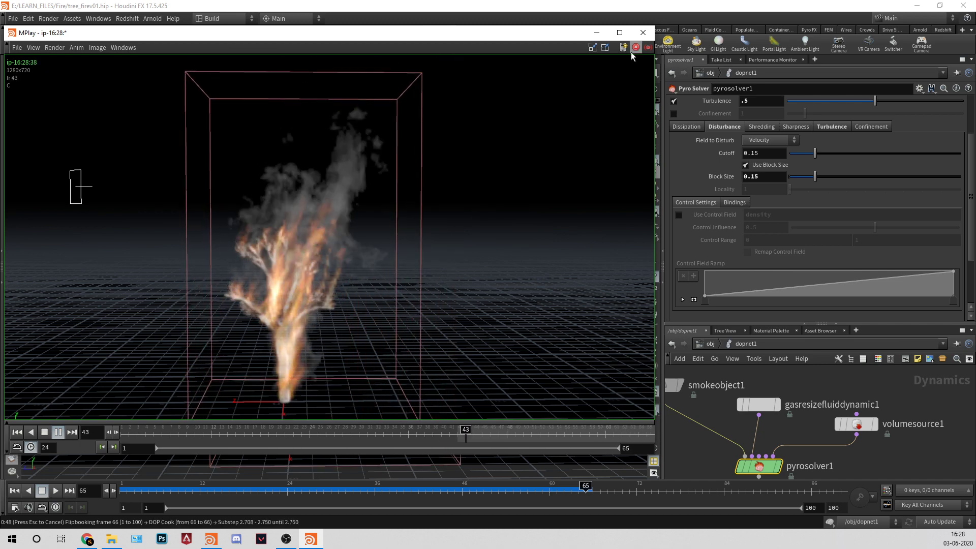
pyautogui.click(643, 32)
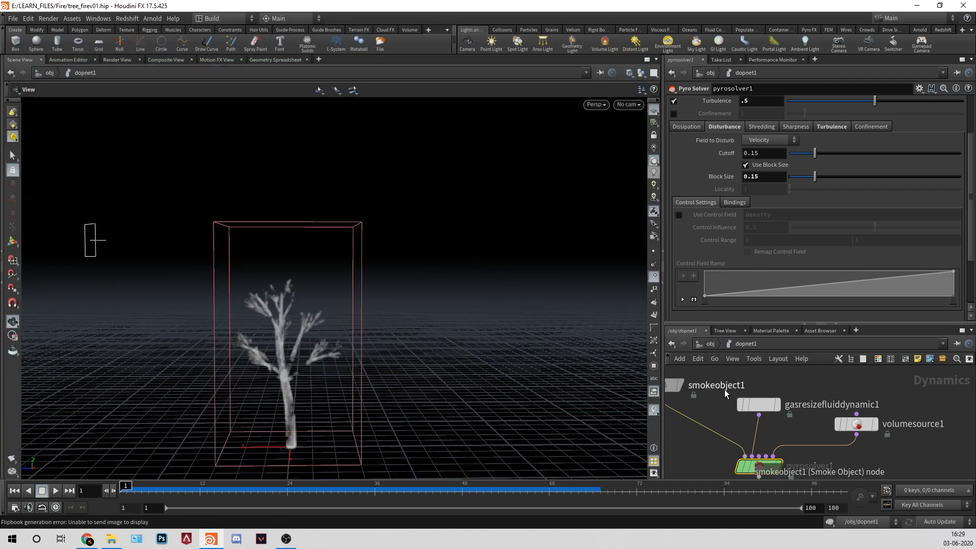
# Enable Confinement in pyrosolver1's shape settings and set it to 2.
pyautogui.scroll(3, 758, 214)
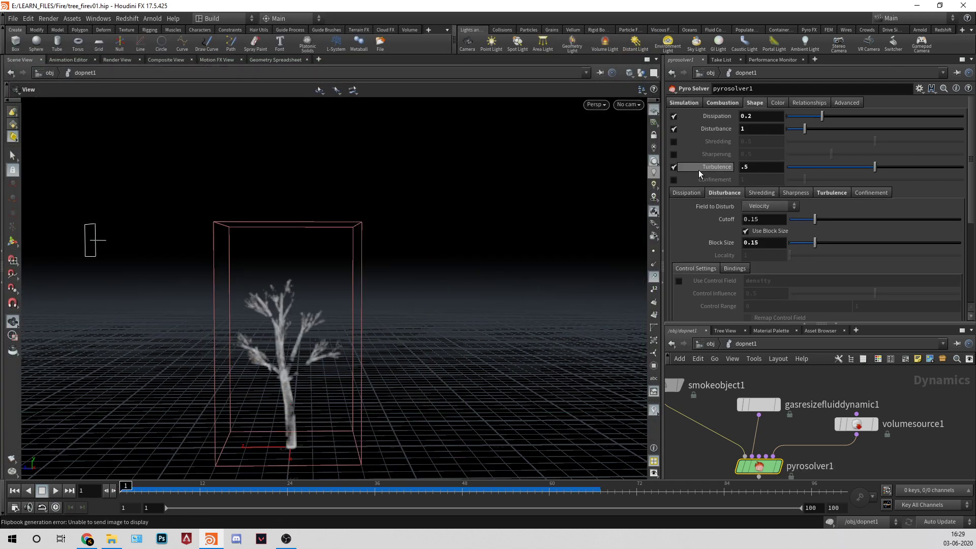
pyautogui.click(674, 180)
pyautogui.write('2')
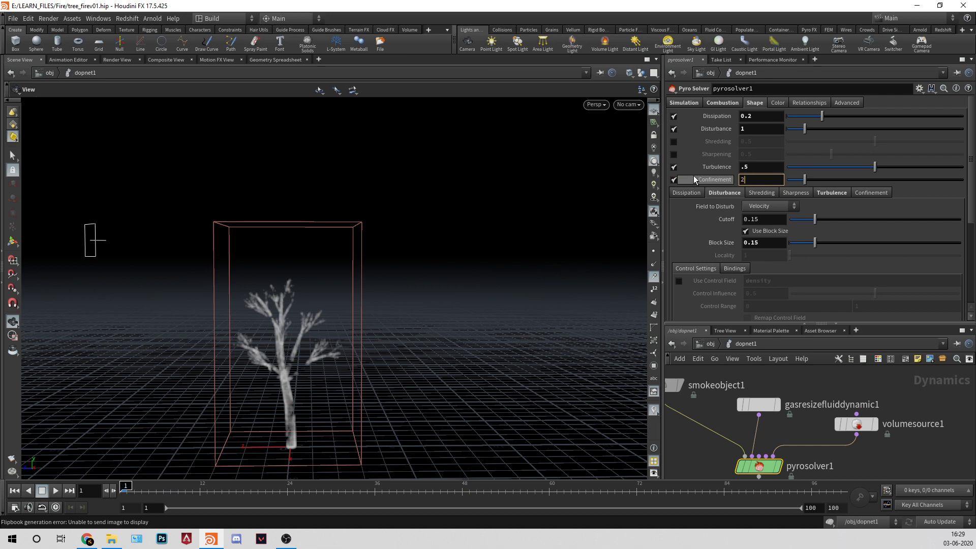
pyautogui.press('Return')
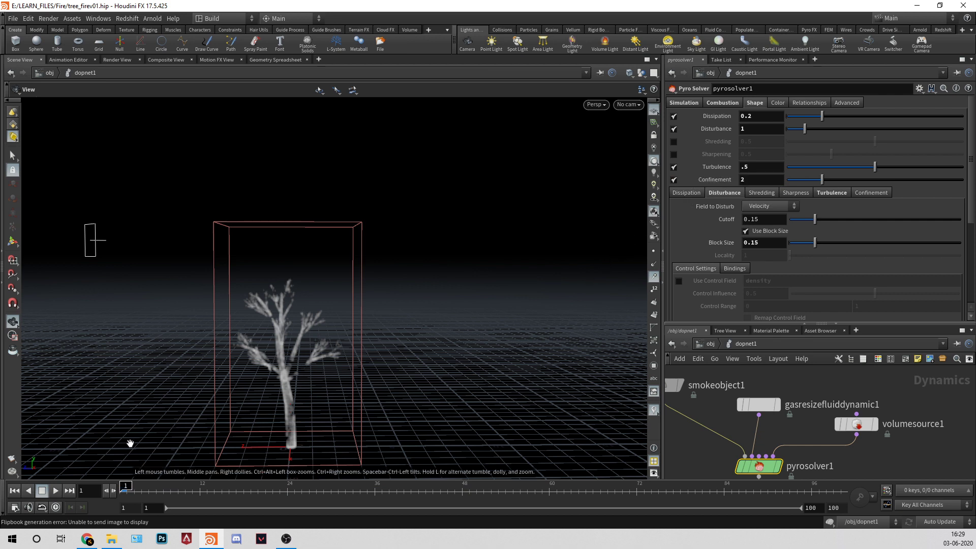
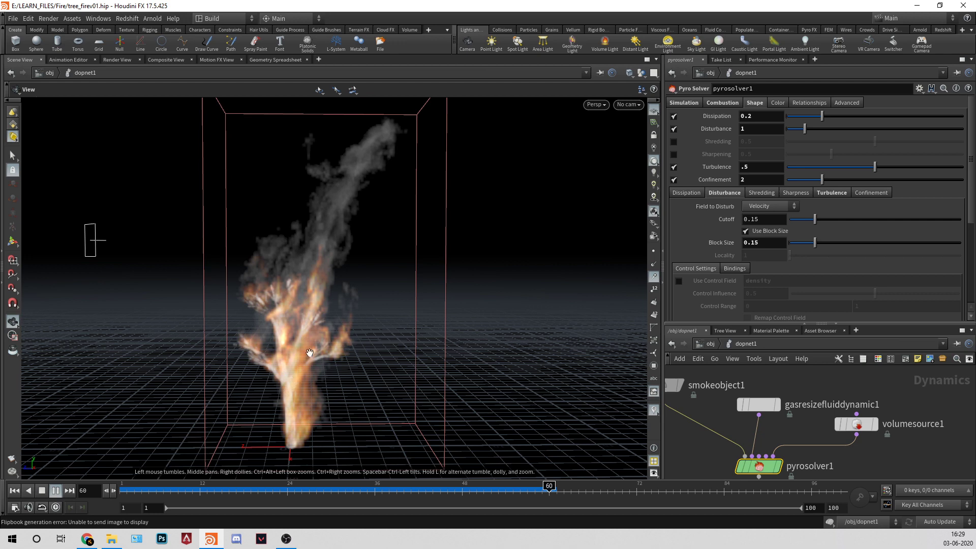
# Stop viewport playback, flipbook the simulation with Confinement enabled, review the captured frames in MPlay, and close it.
pyautogui.press('Escape')
pyautogui.click(12, 458)
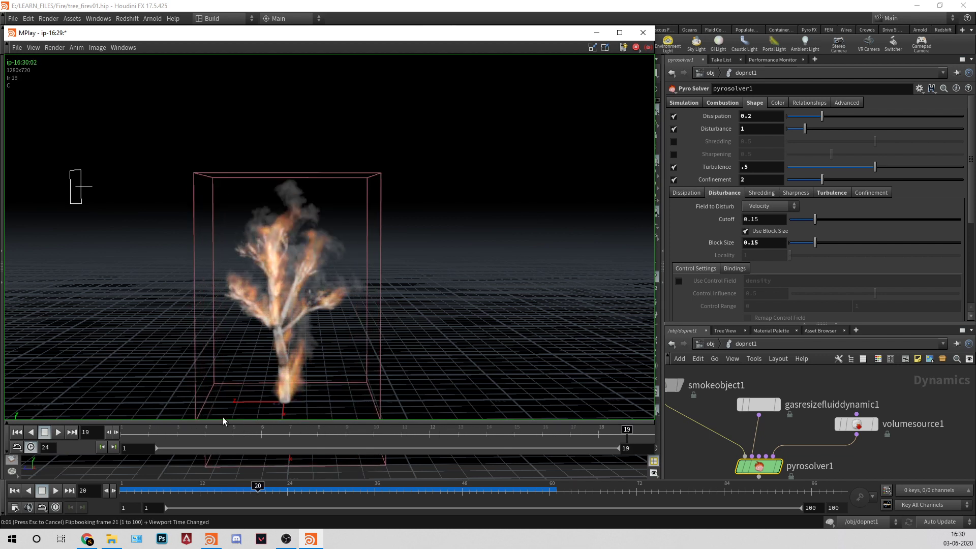
pyautogui.click(60, 431)
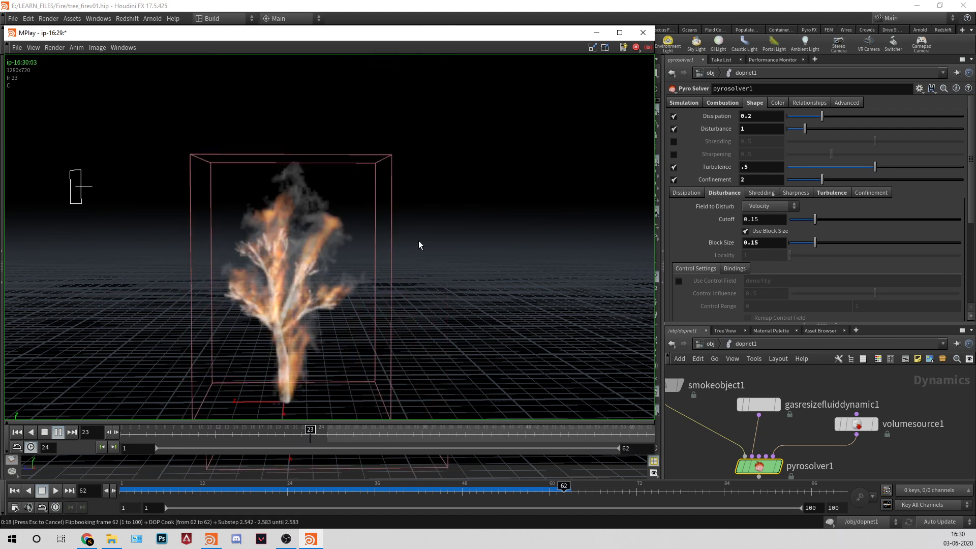
pyautogui.click(642, 33)
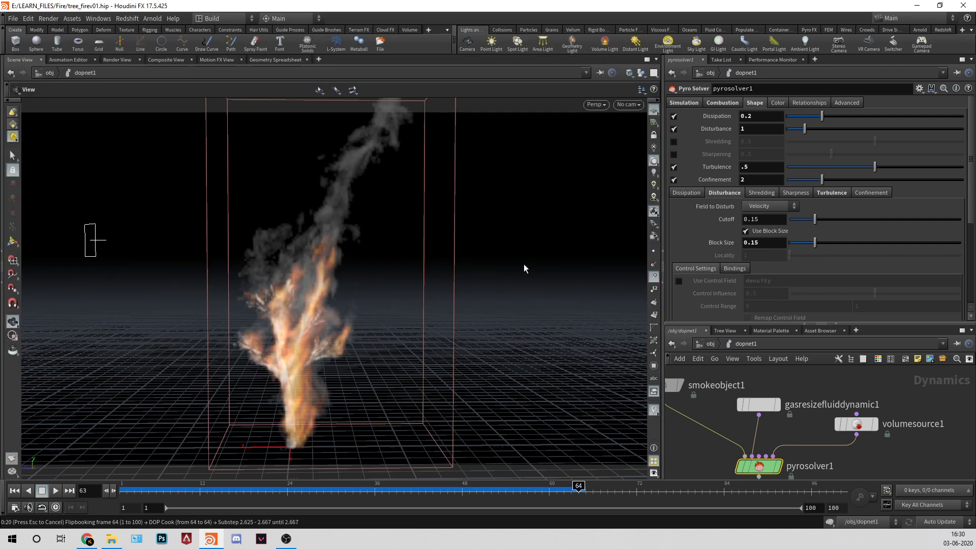
pyautogui.moveTo(768, 319); pyautogui.dragTo(768, 314)
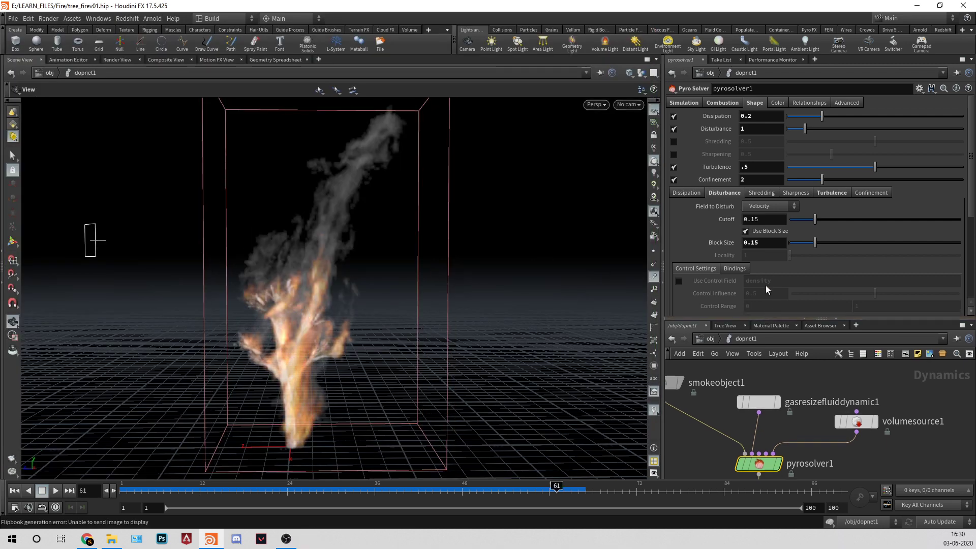
pyautogui.click(778, 103)
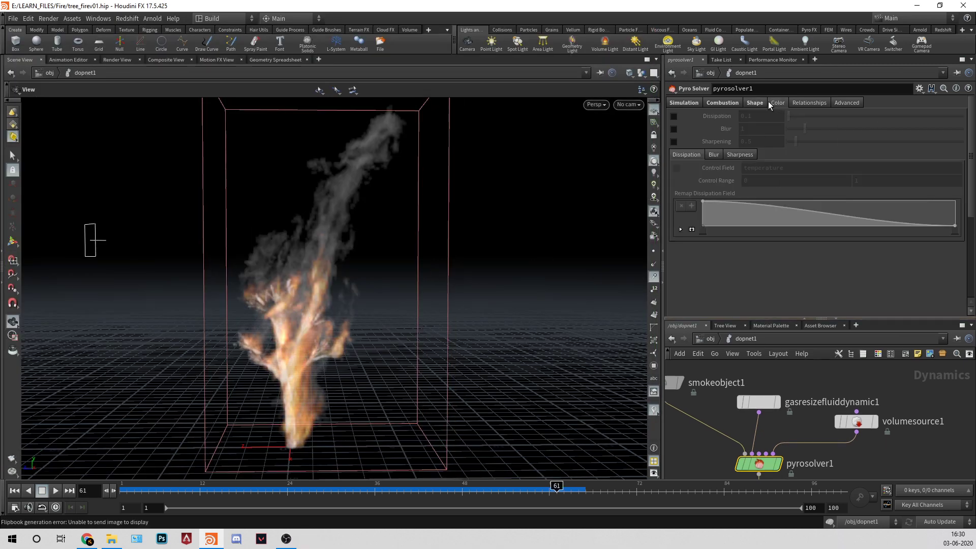
pyautogui.click(810, 102)
pyautogui.click(756, 103)
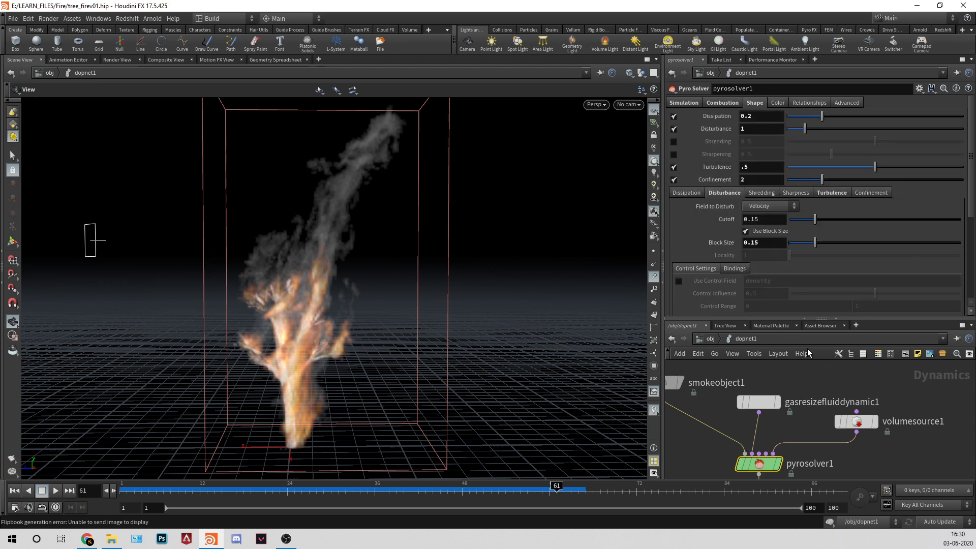
# Add a Gravity Force node to the DOP network and insert it between pyrosolver1 and the output node.
pyautogui.moveTo(776, 319); pyautogui.dragTo(776, 242)
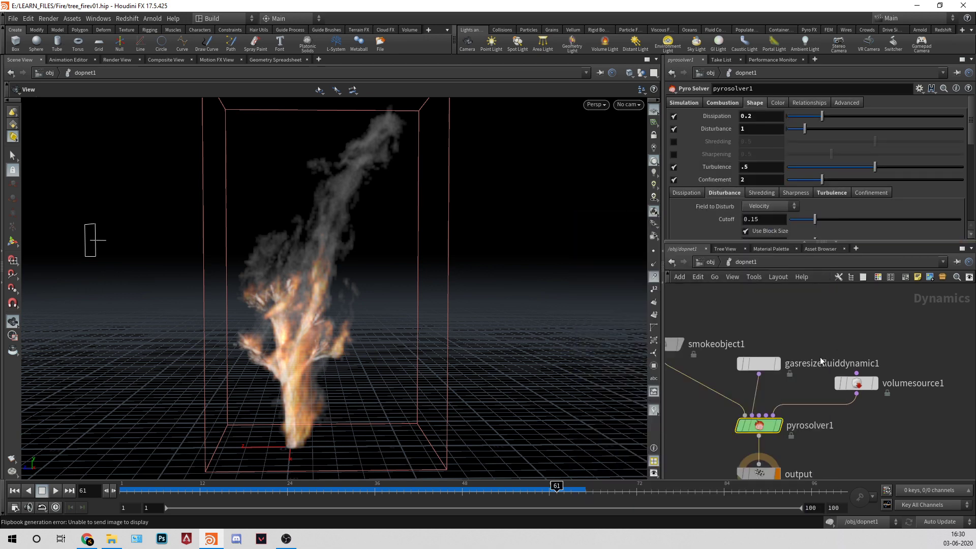
pyautogui.press('Tab')
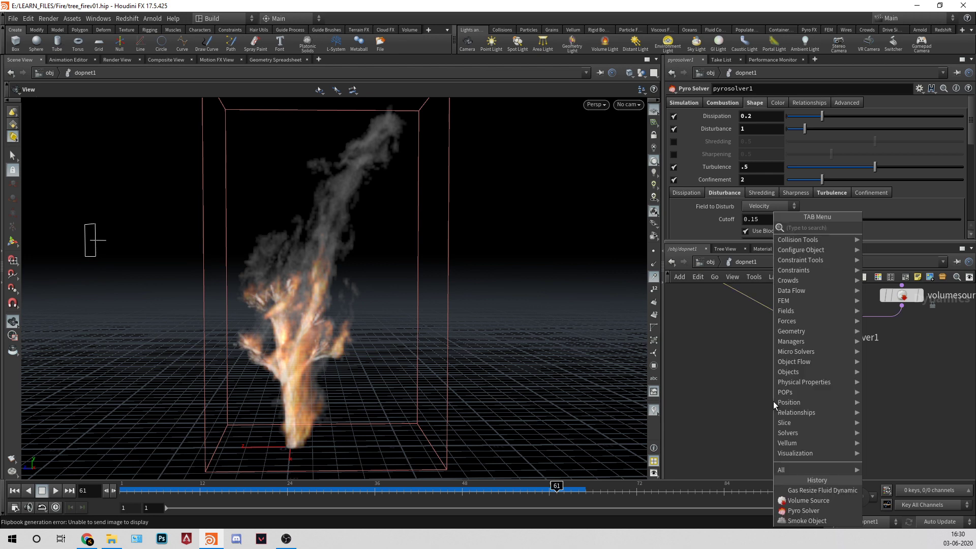
pyautogui.write('gravit')
pyautogui.press('Return')
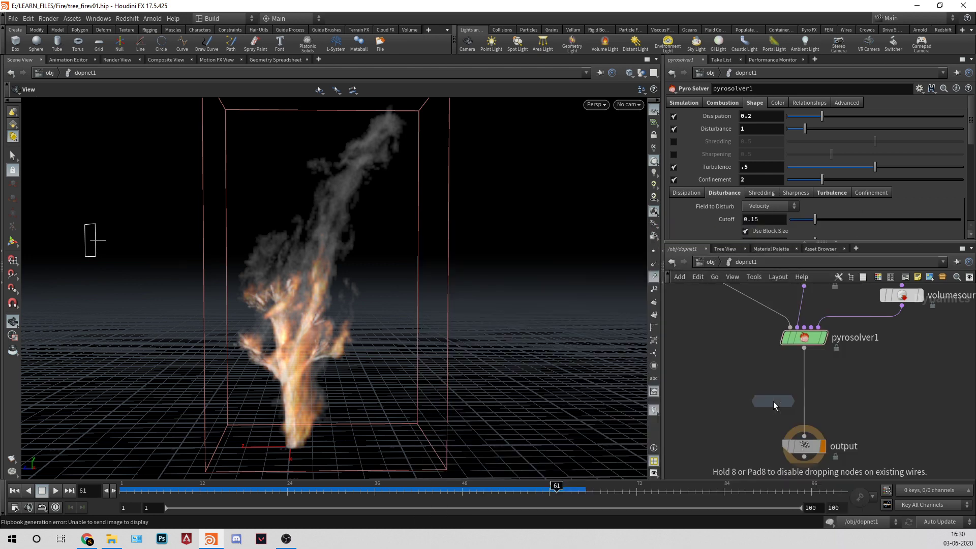
pyautogui.click(797, 397)
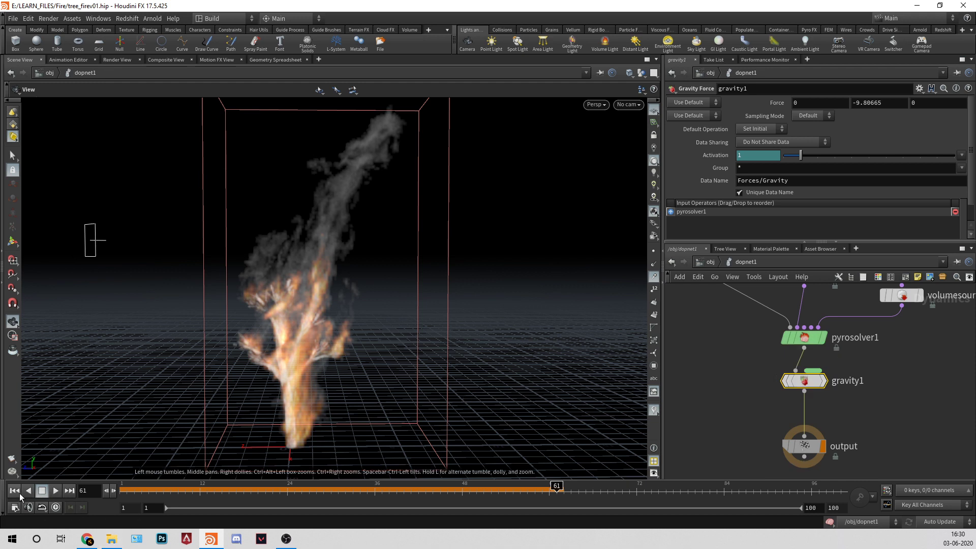
# Simulate with gravity applied, flipbook the result, review the captured frames in MPlay, and close it.
pyautogui.click(42, 490)
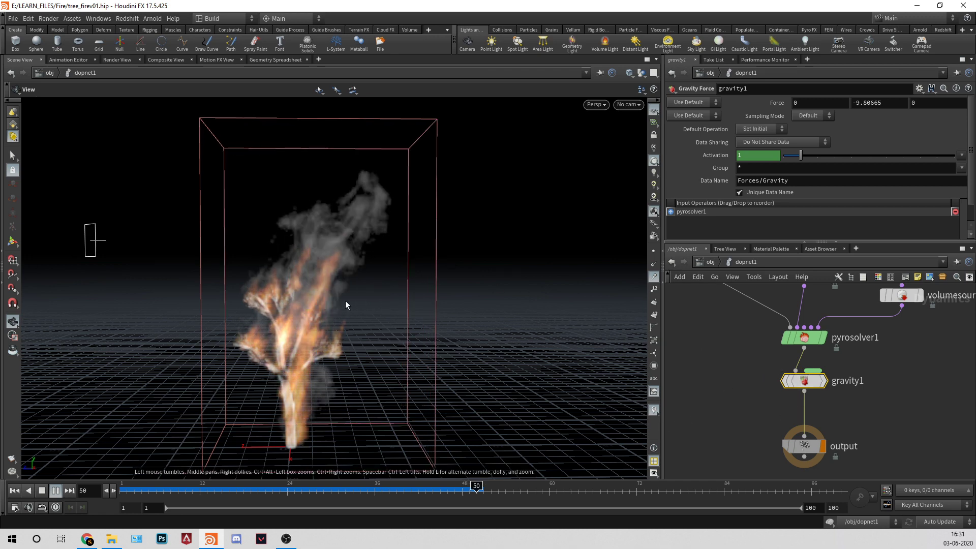
pyautogui.click(12, 459)
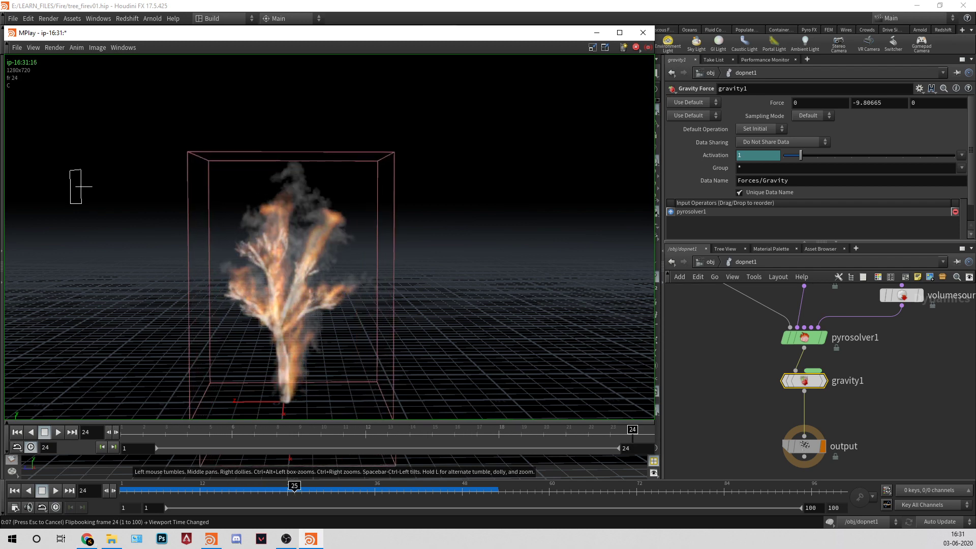
pyautogui.click(59, 430)
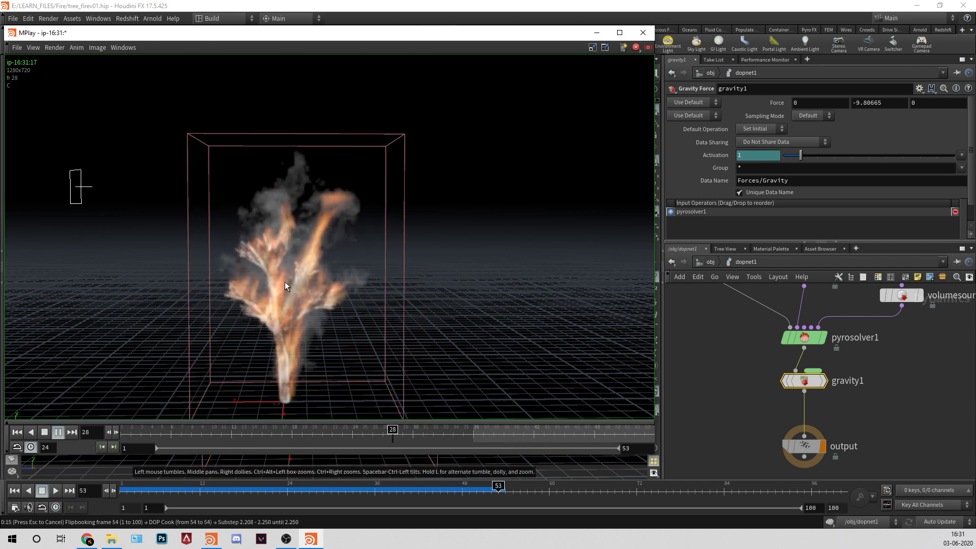
pyautogui.click(643, 33)
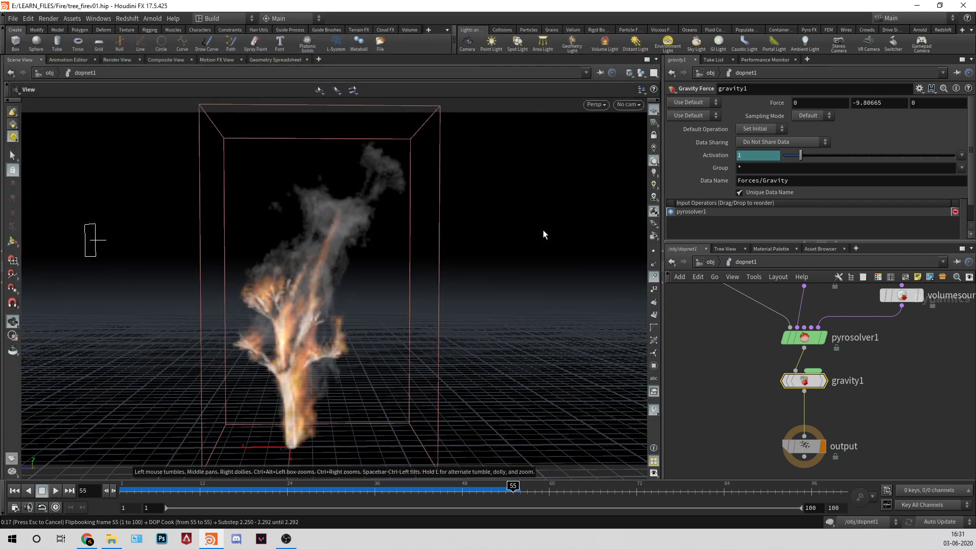
# Create a new Geometry object at the object level and go inside its network.
pyautogui.click(709, 261)
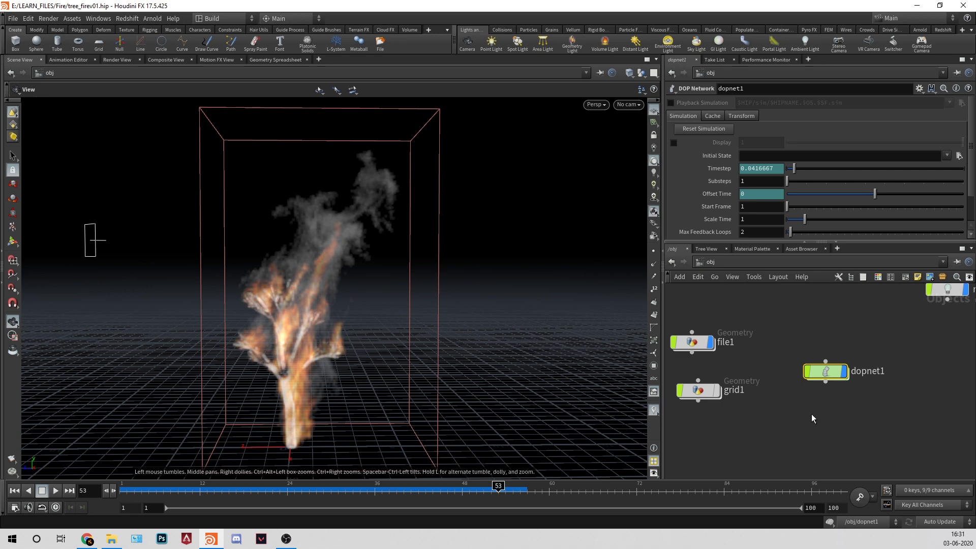
pyautogui.moveTo(753, 431); pyautogui.dragTo(801, 422, button='middle')
pyautogui.press('Tab')
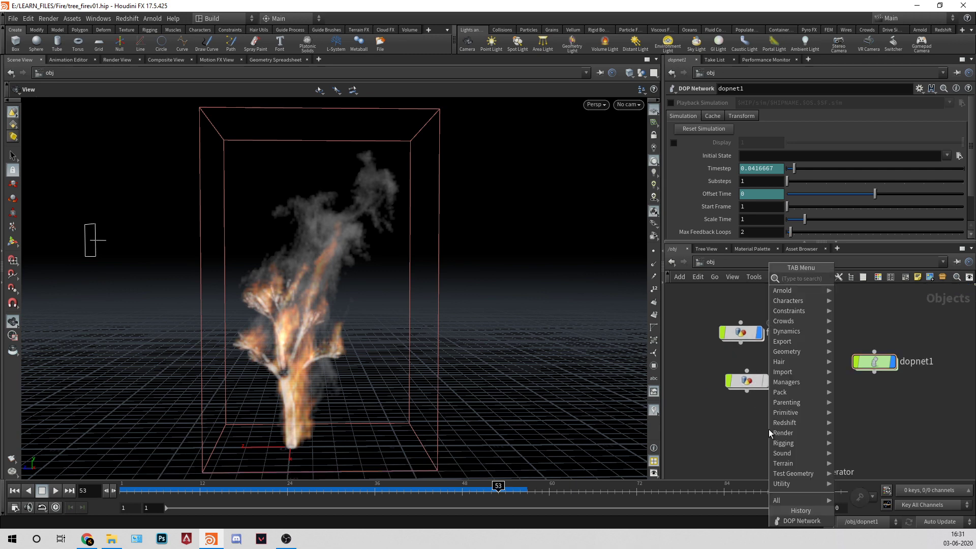
pyautogui.write('geo')
pyautogui.press('Return')
pyautogui.press('Return')
pyautogui.press('Return')
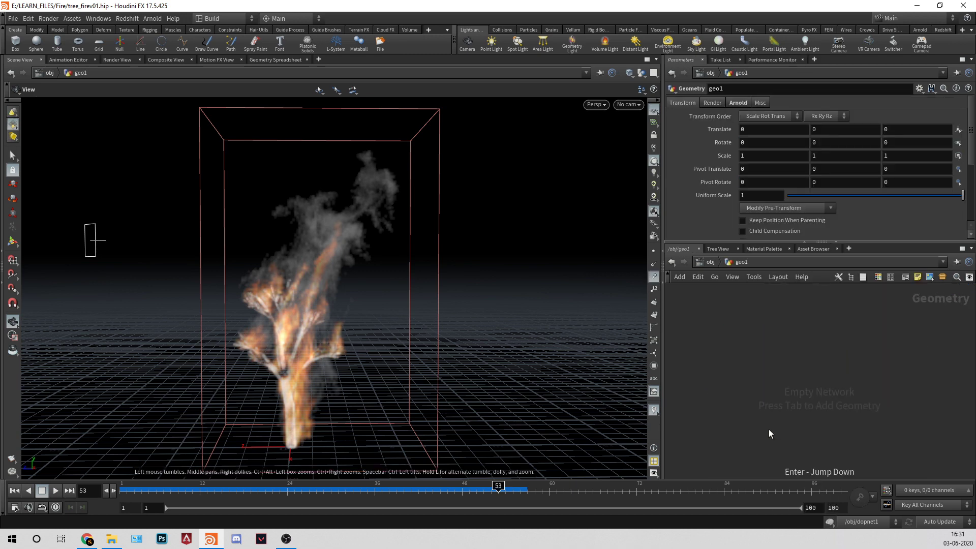
# Add a File node to the empty geometry network.
pyautogui.press('Tab')
pyautogui.write('file')
pyautogui.press('Return')
pyautogui.press('Return')
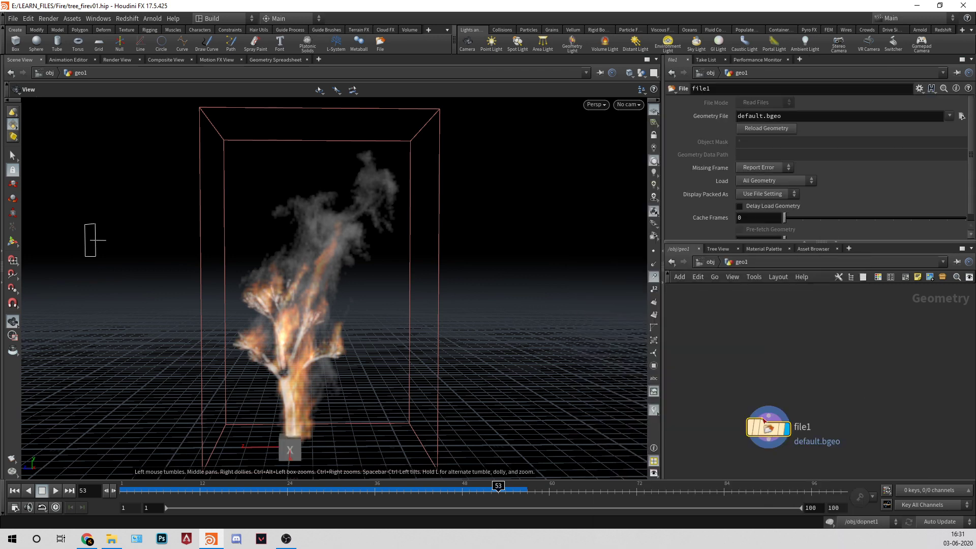
# Load saved geometry from the E:/LEARN_FILES/Fire/geo folder into the File node and return to the object level.
pyautogui.click(961, 116)
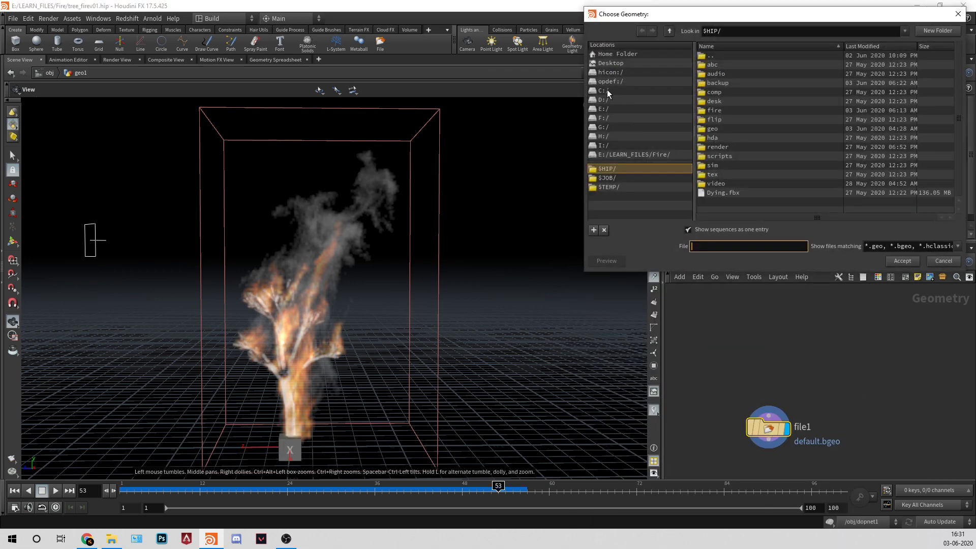
pyautogui.click(608, 106)
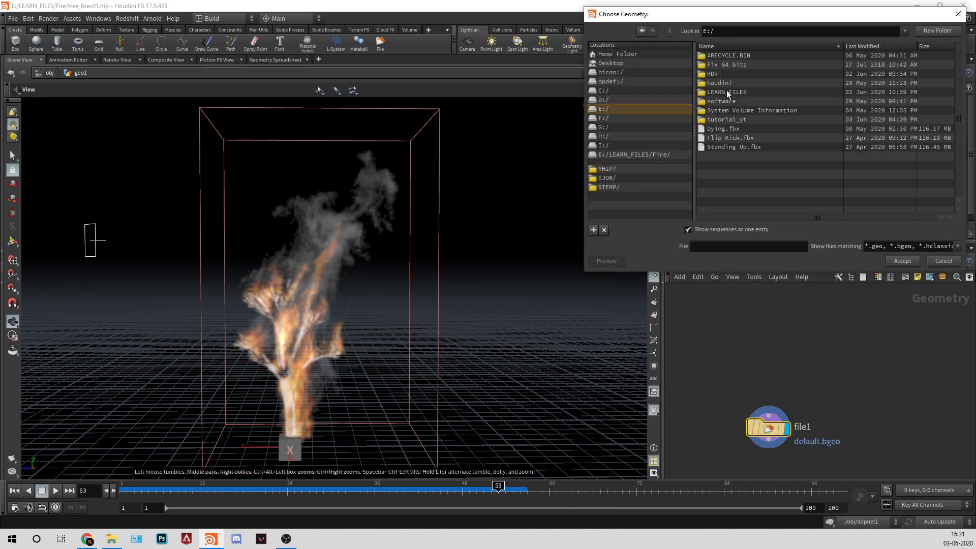
pyautogui.doubleClick(727, 91)
pyautogui.doubleClick(721, 83)
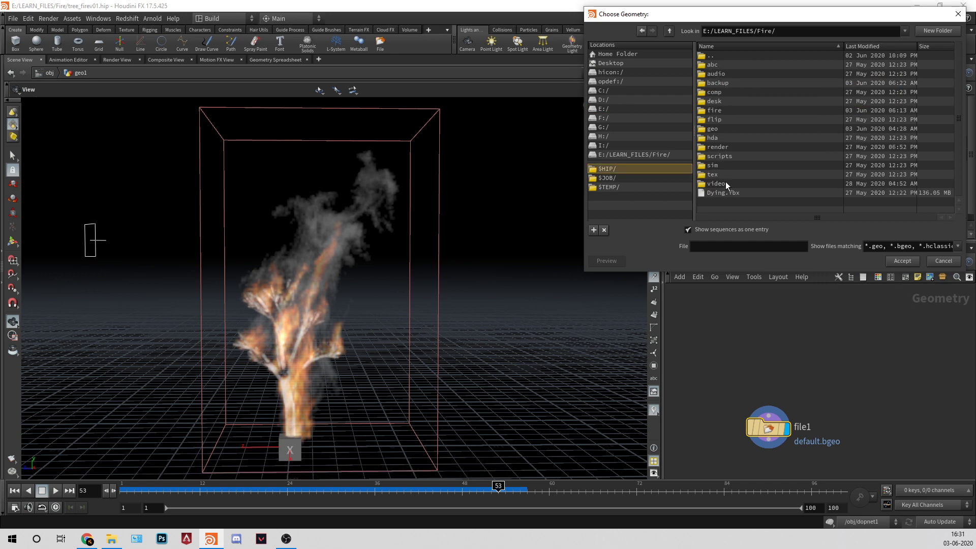
pyautogui.doubleClick(719, 127)
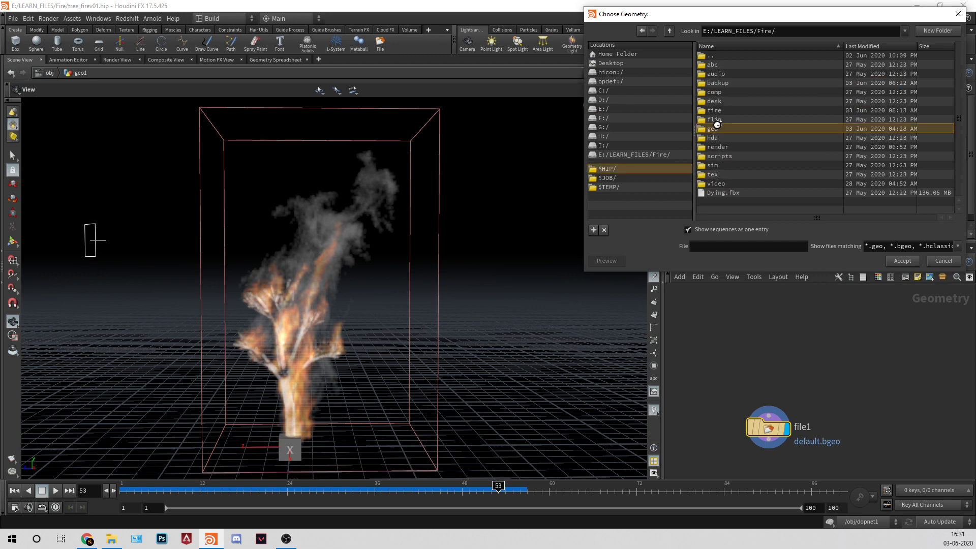
pyautogui.click(743, 83)
pyautogui.doubleClick(743, 83)
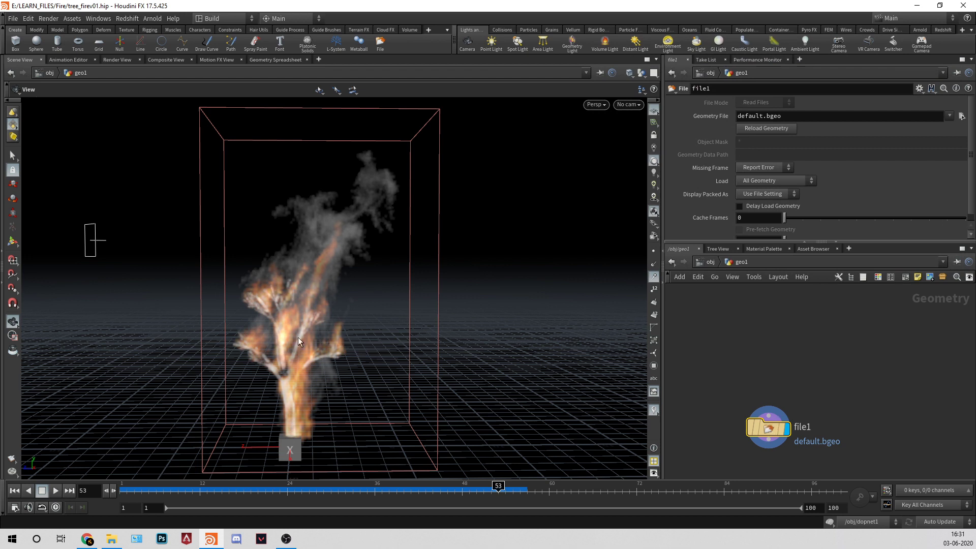
pyautogui.click(710, 262)
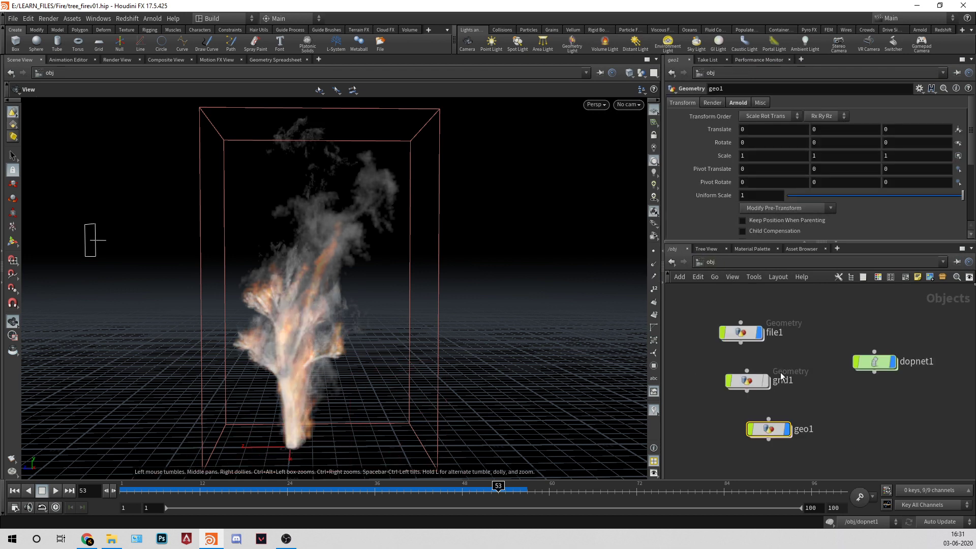
# Hide the dopnet1 simulation and go inside geo1 to check the loaded fire sequence against the global animation range.
pyautogui.click(894, 363)
pyautogui.moveTo(840, 406); pyautogui.dragTo(820, 386, button='middle')
pyautogui.doubleClick(752, 411)
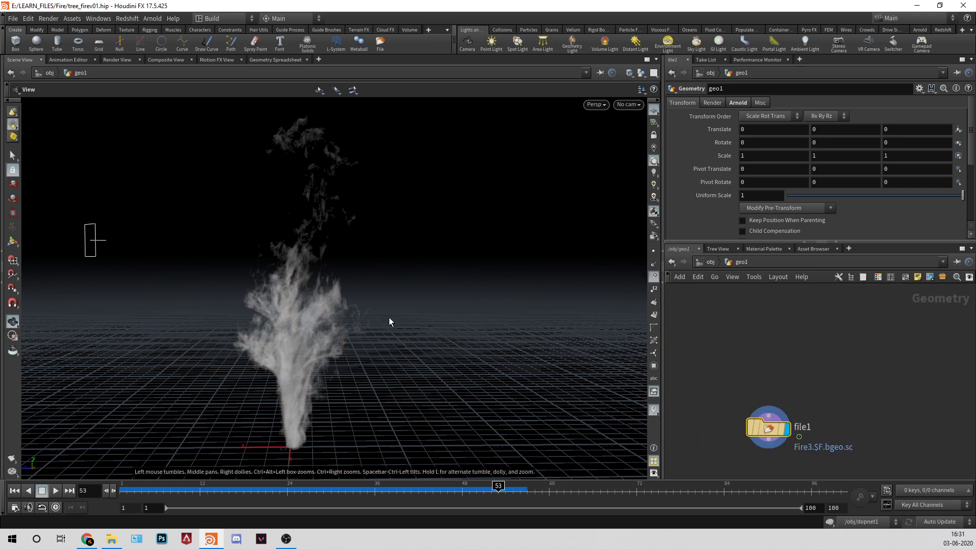
pyautogui.click(55, 507)
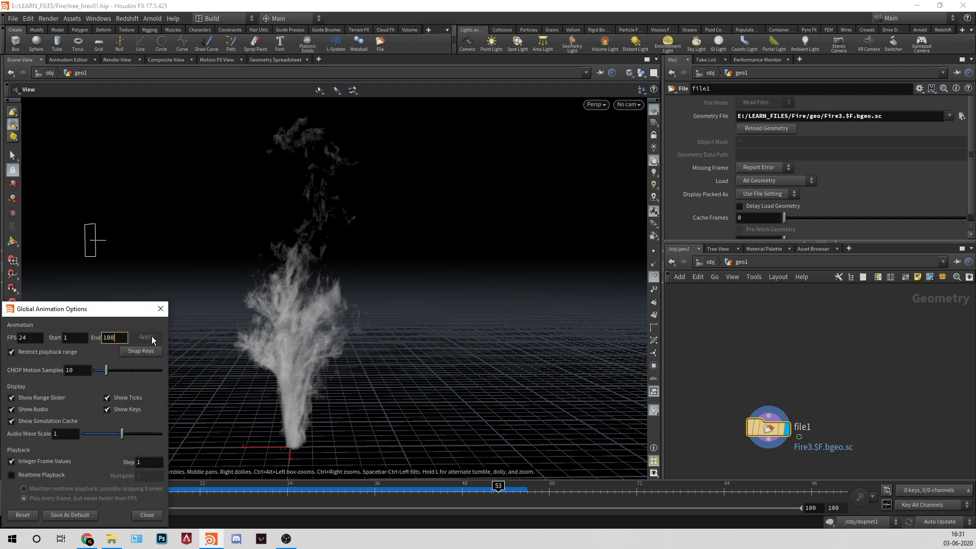
pyautogui.click(159, 309)
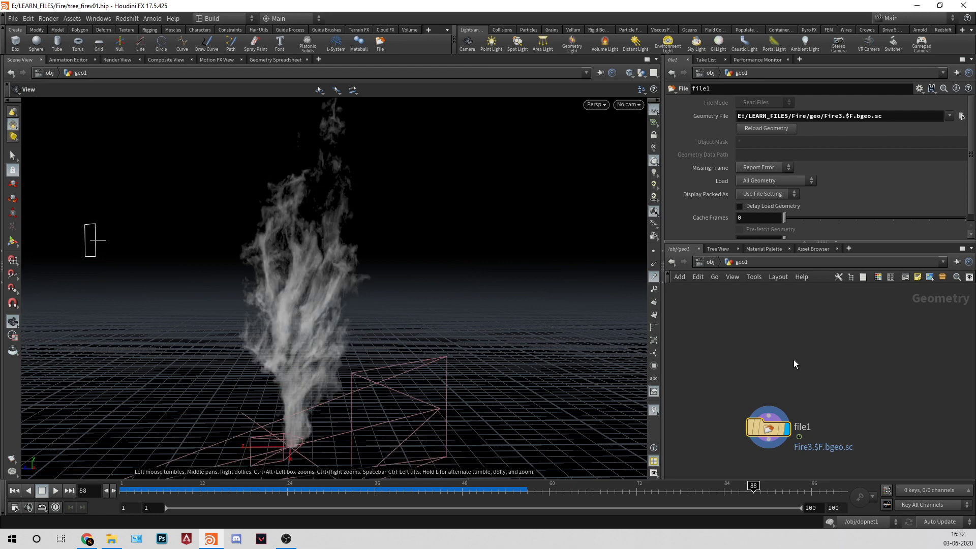
# Switch to the shop network and delete the existing rs_volume1 and RS_Material1 shaders.
pyautogui.click(712, 262)
pyautogui.click(757, 264)
pyautogui.click(789, 334)
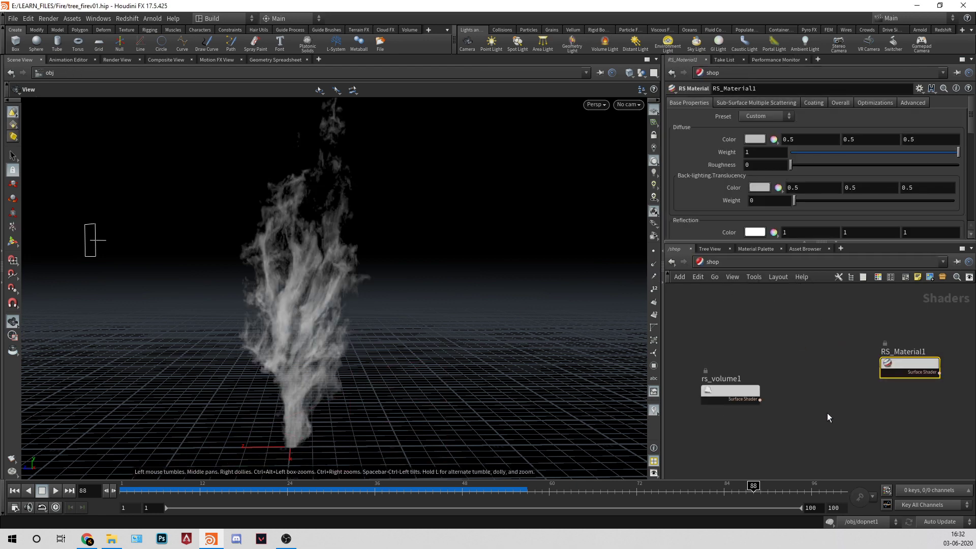
pyautogui.click(718, 392)
pyautogui.press('Delete')
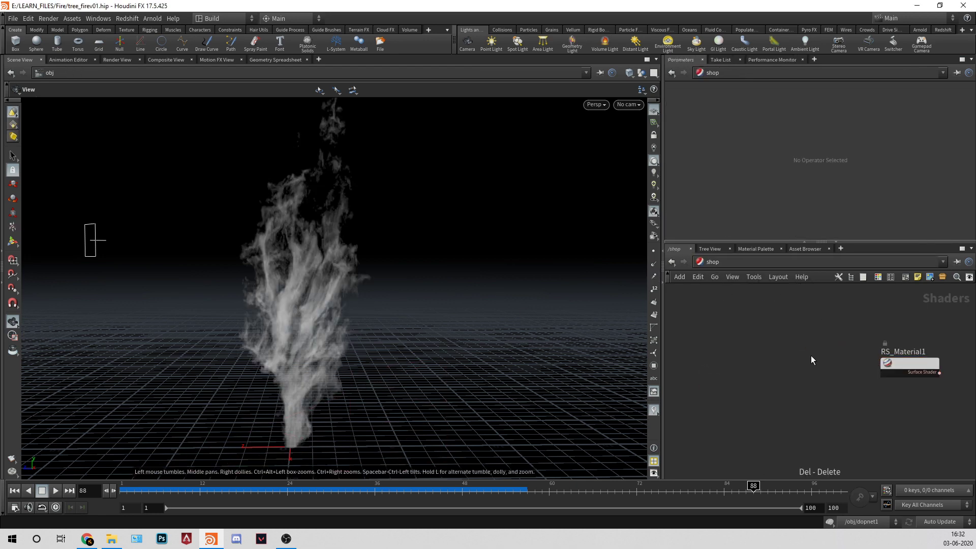
pyautogui.moveTo(829, 324); pyautogui.dragTo(940, 389)
pyautogui.press('Delete')
# Add a new RS Volume shader to the empty shop network.
pyautogui.press('Tab')
pyautogui.write('r')
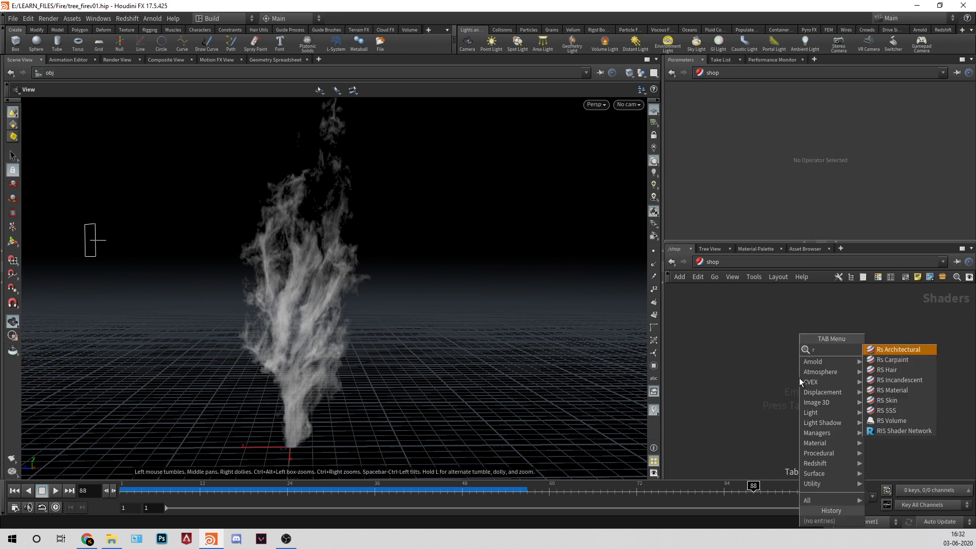
pyautogui.write('svolu')
pyautogui.press('Return')
pyautogui.click(799, 377)
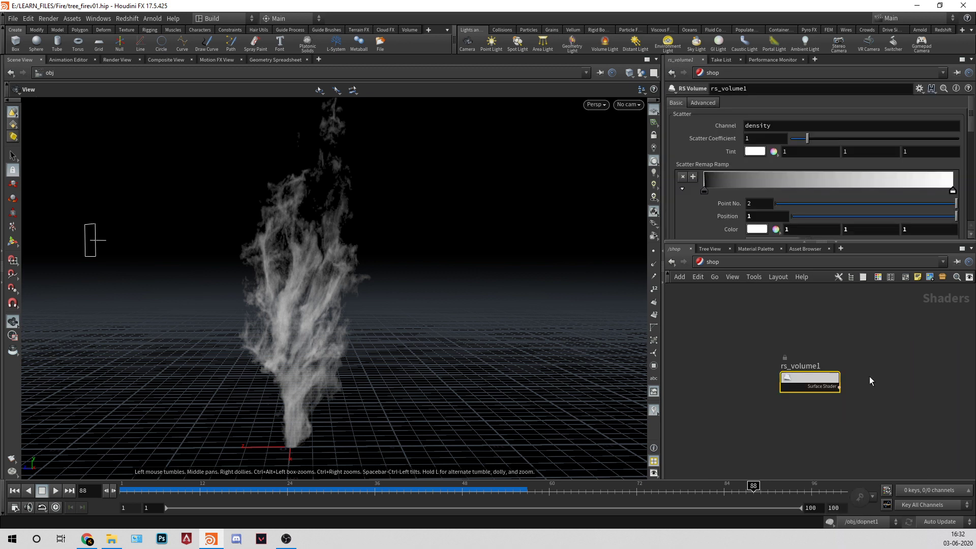
# Return to the object level and turn on the display of grid1.
pyautogui.click(725, 264)
pyautogui.click(745, 308)
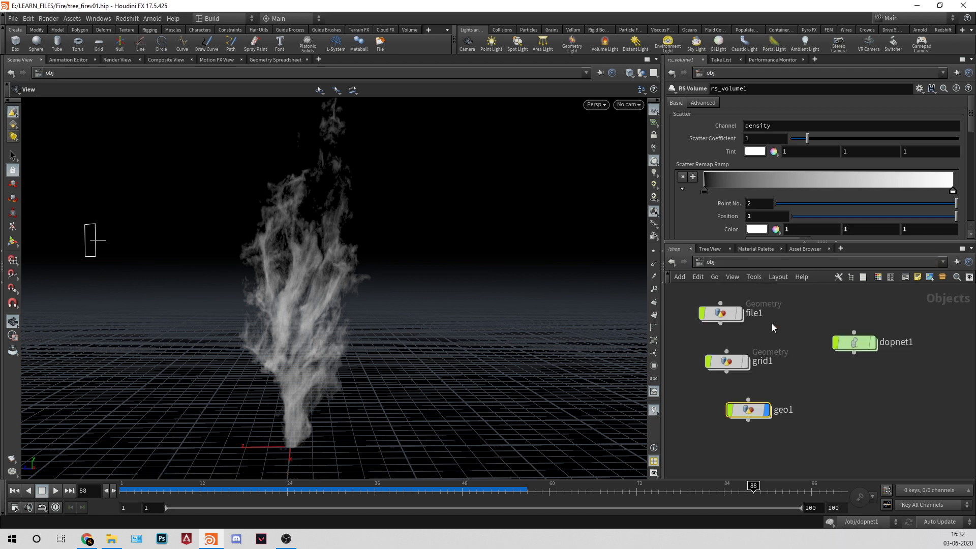
pyautogui.click(746, 362)
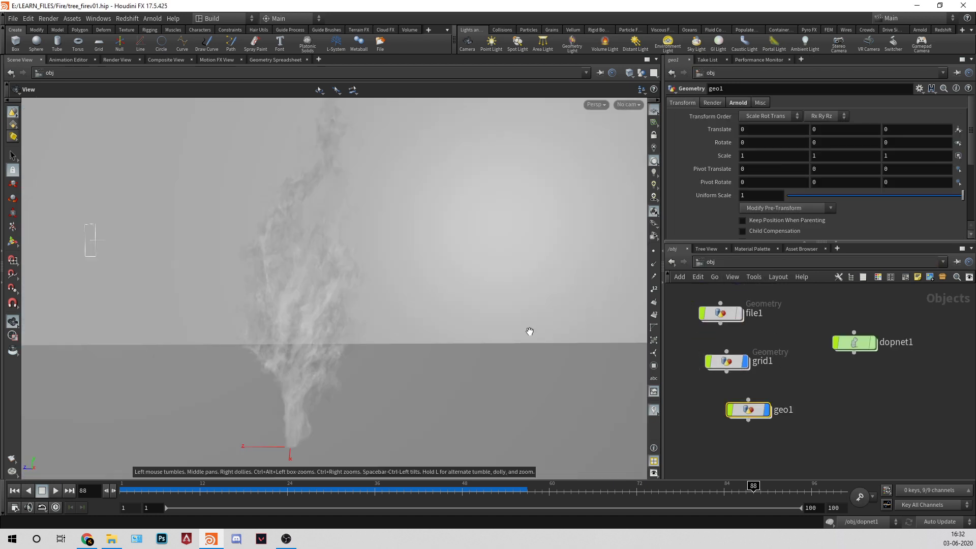
# Select the Redshift sun light and place the rslight1 node close to it in the object network.
pyautogui.scroll(-3, 894, 391)
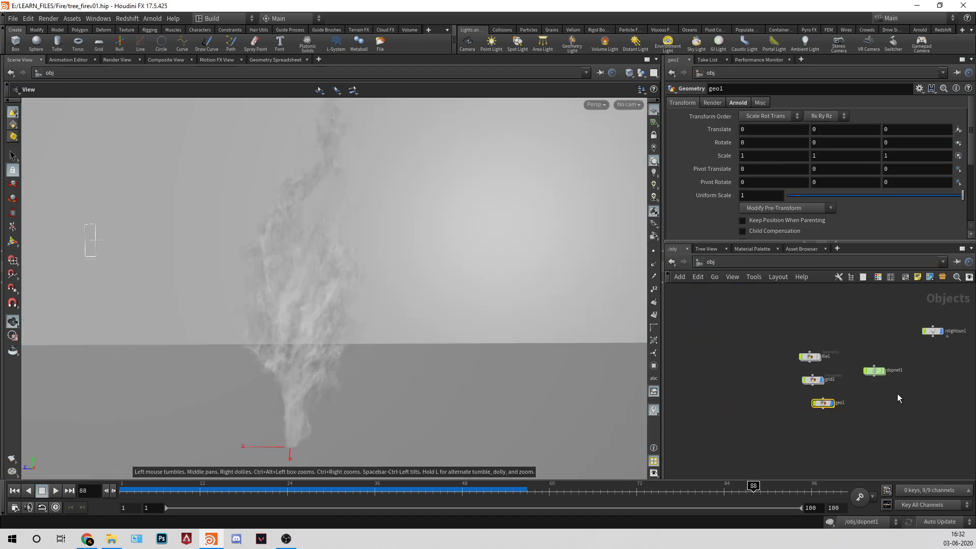
pyautogui.click(890, 354)
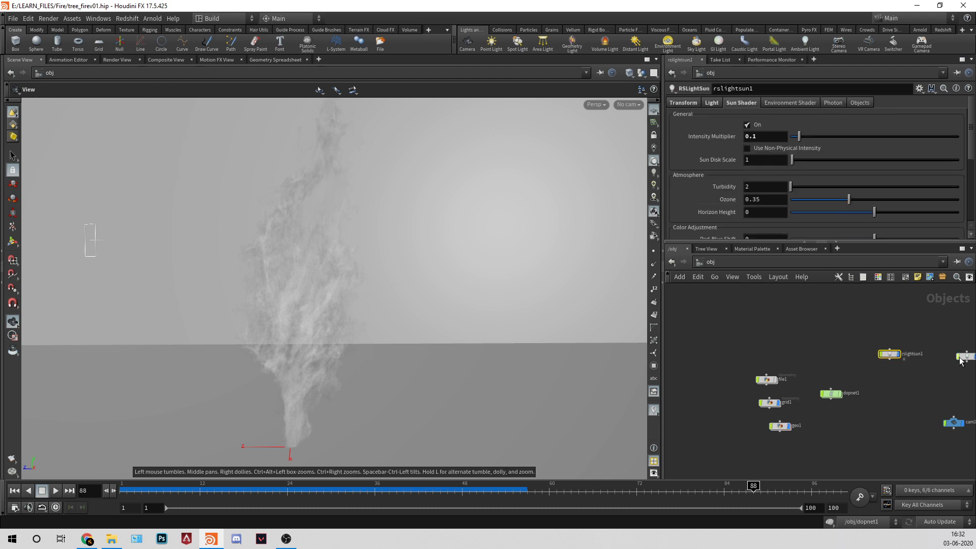
pyautogui.moveTo(954, 381); pyautogui.dragTo(918, 390, button='middle')
pyautogui.moveTo(935, 364); pyautogui.dragTo(858, 334)
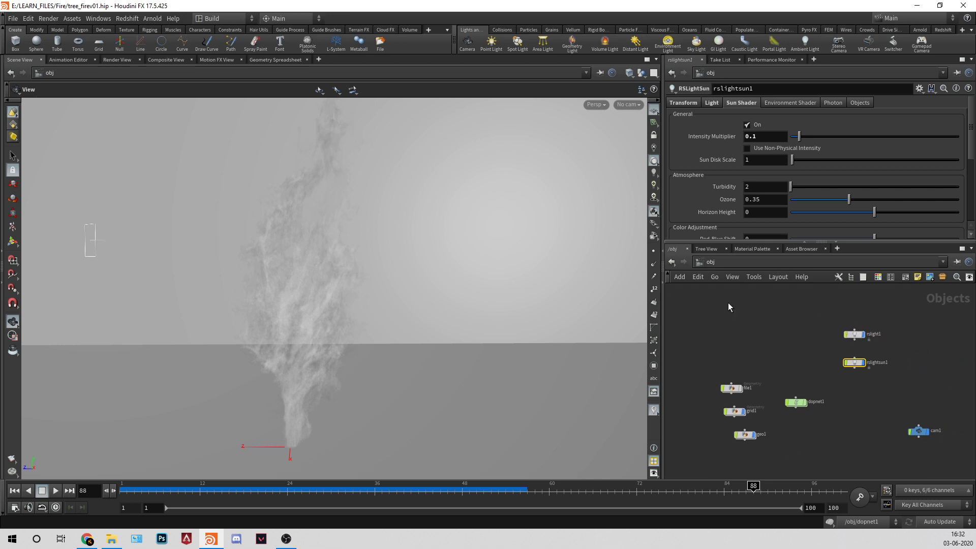
# Set the volume Contribution Scale of rslightsun1 to 0.4.
pyautogui.scroll(-1, 774, 184)
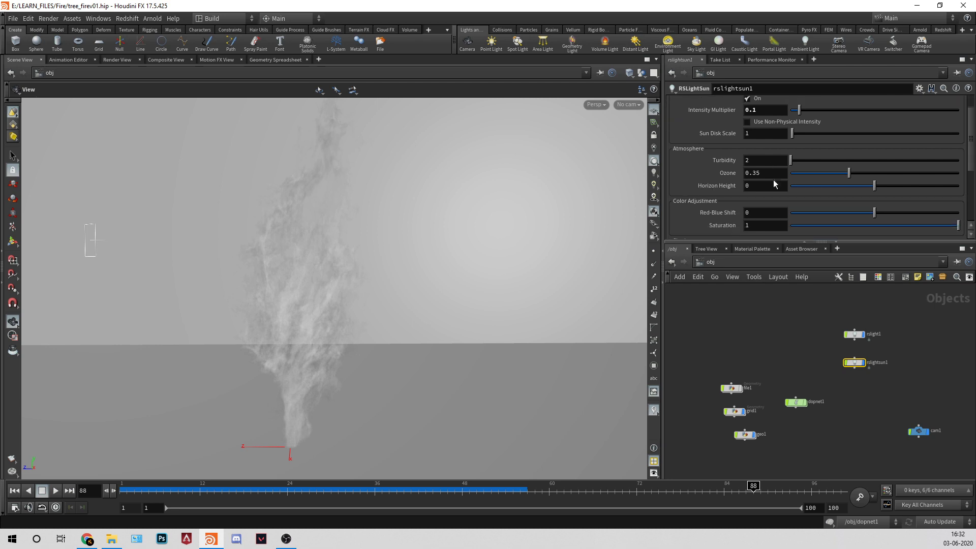
pyautogui.scroll(1, 762, 153)
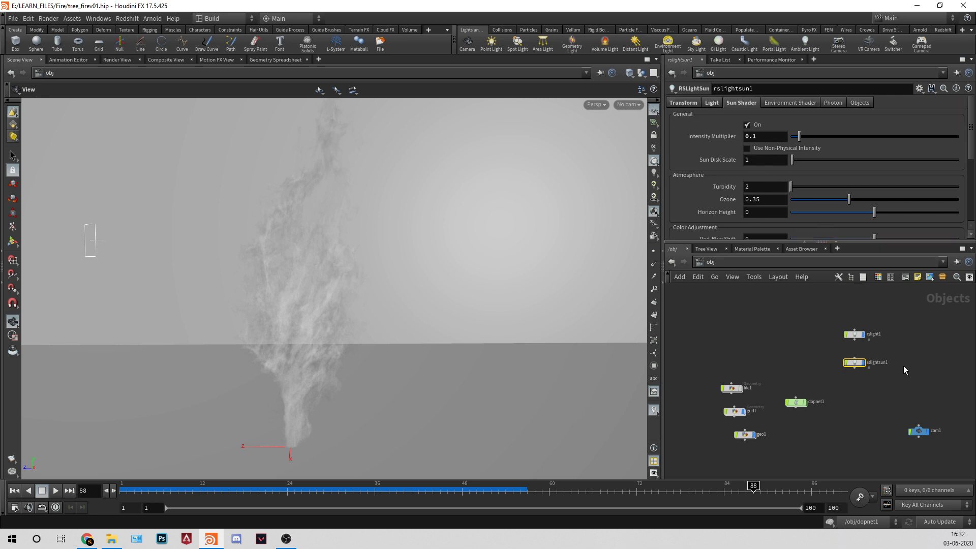
pyautogui.scroll(-3, 771, 184)
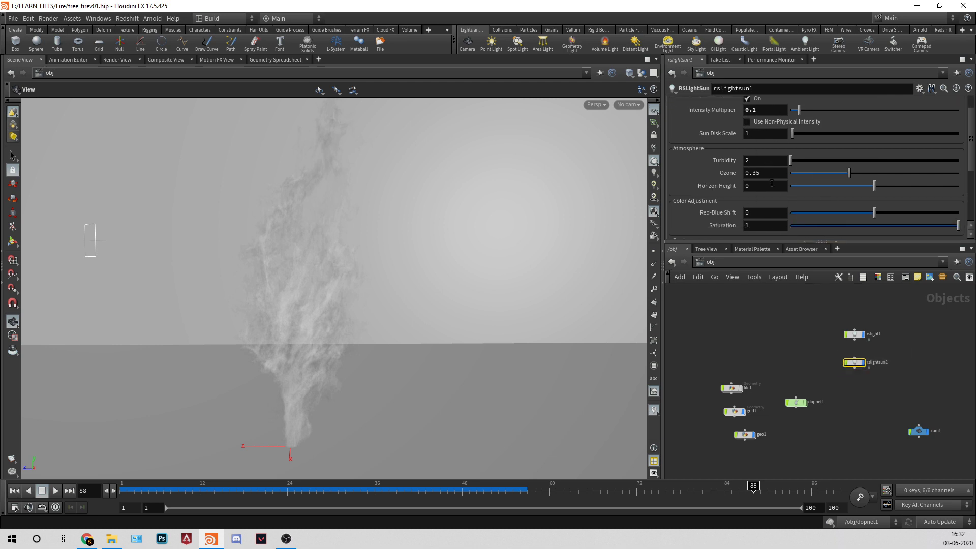
pyautogui.scroll(3, 752, 152)
pyautogui.scroll(-5, 742, 180)
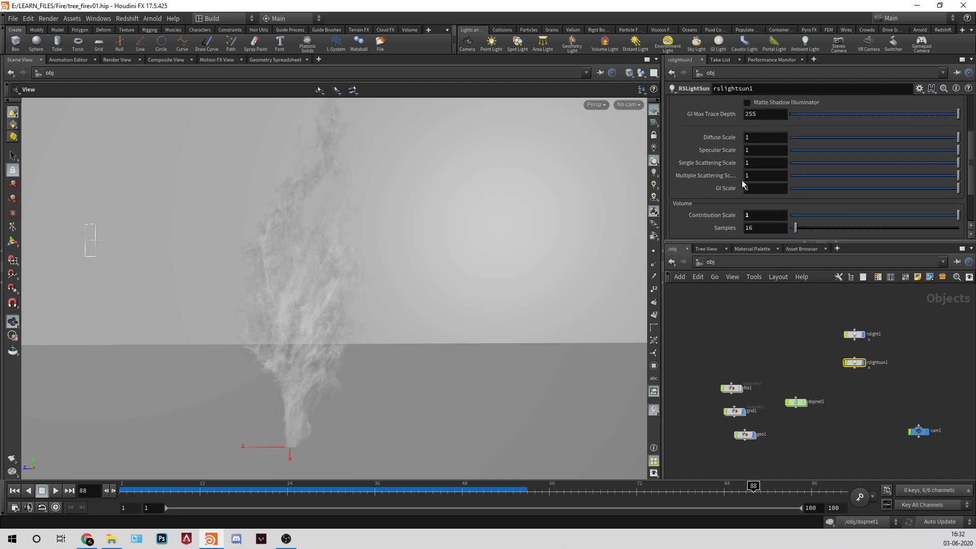
pyautogui.write('.4')
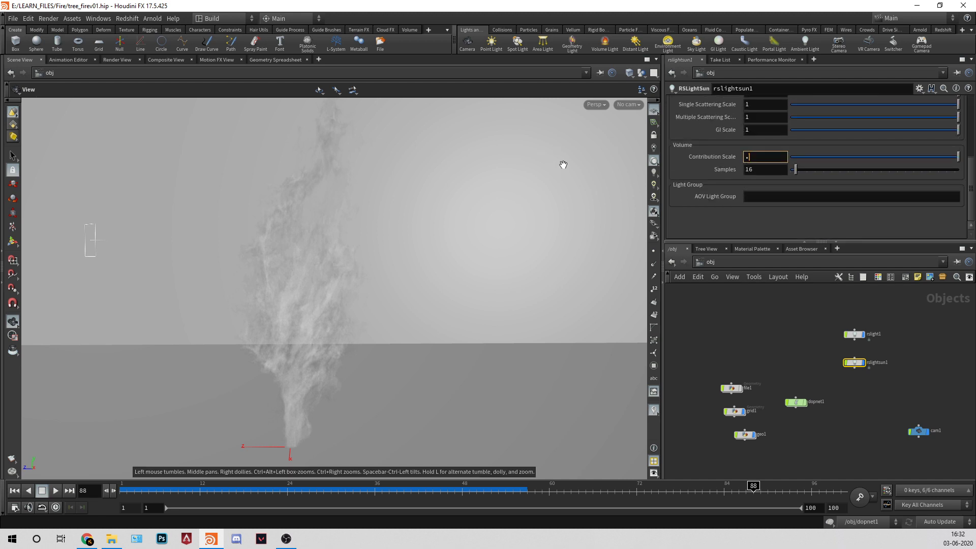
pyautogui.press('Return')
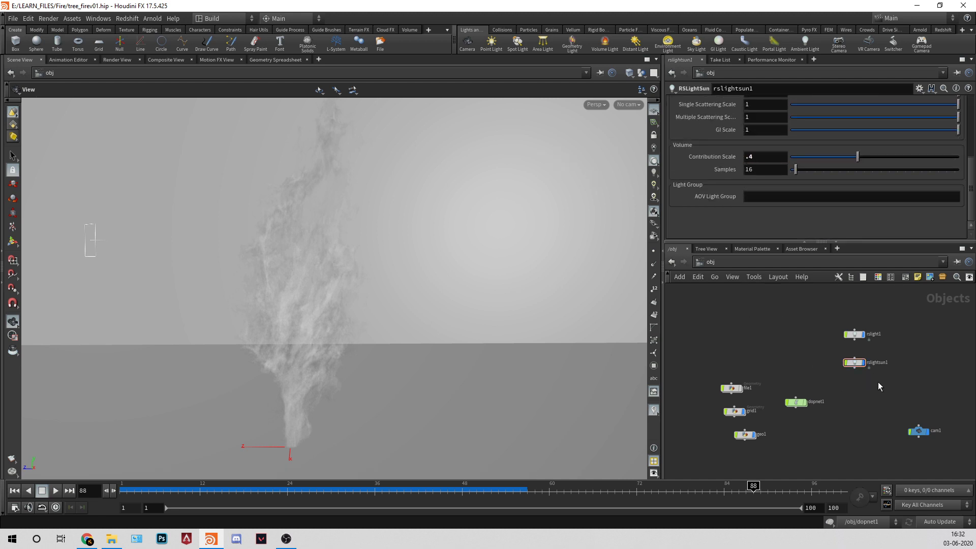
# Check the RS Volume shader's parameters in the shop network and return to the object level.
pyautogui.moveTo(877, 383); pyautogui.dragTo(816, 330)
pyautogui.moveTo(737, 242)
pyautogui.mouseDown()
pyautogui.moveTo(746, 263)
pyautogui.moveTo(746, 245)
pyautogui.mouseUp()
pyautogui.click(758, 337)
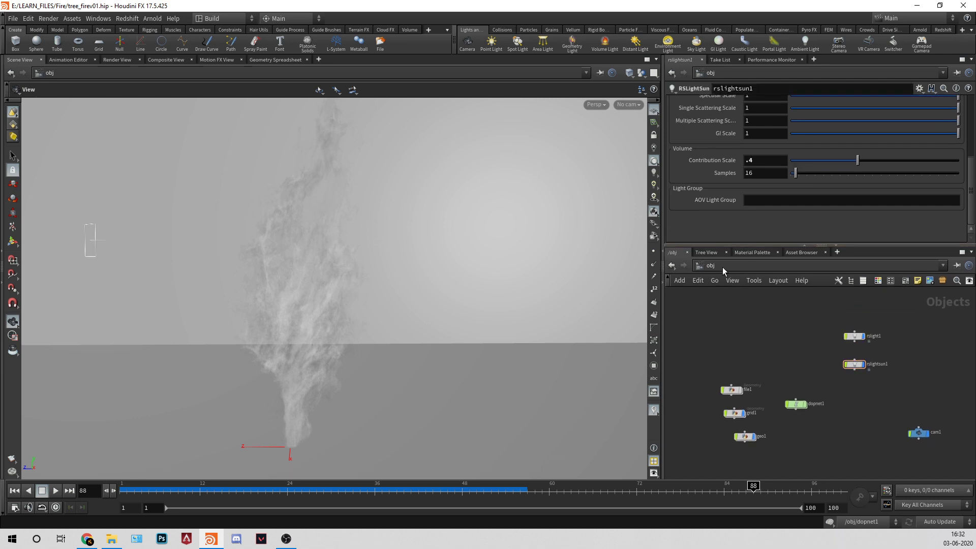
pyautogui.click(724, 267)
pyautogui.click(742, 339)
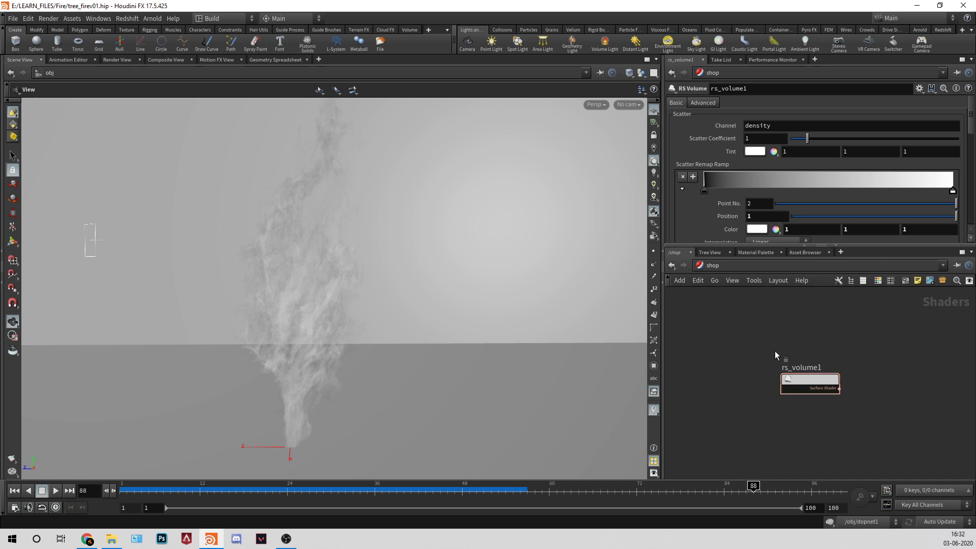
pyautogui.click(809, 382)
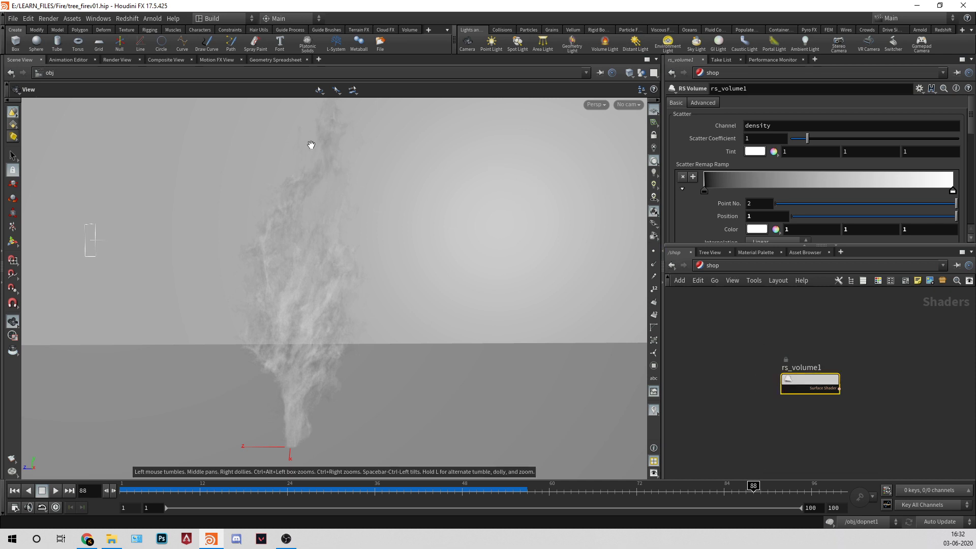
pyautogui.click(725, 267)
pyautogui.click(740, 315)
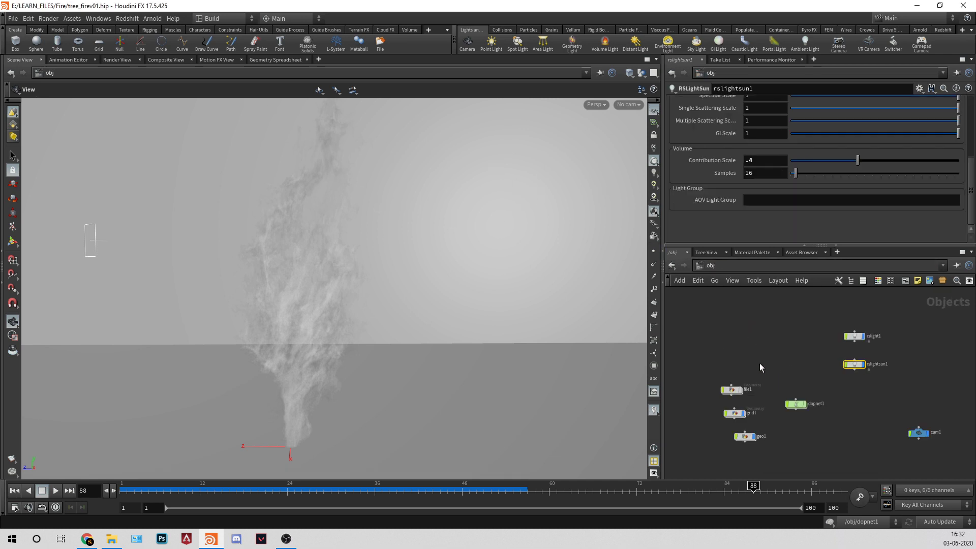
# Assign the /shop/rs_volume1 shader as the render material of geo1.
pyautogui.moveTo(776, 422); pyautogui.dragTo(671, 468)
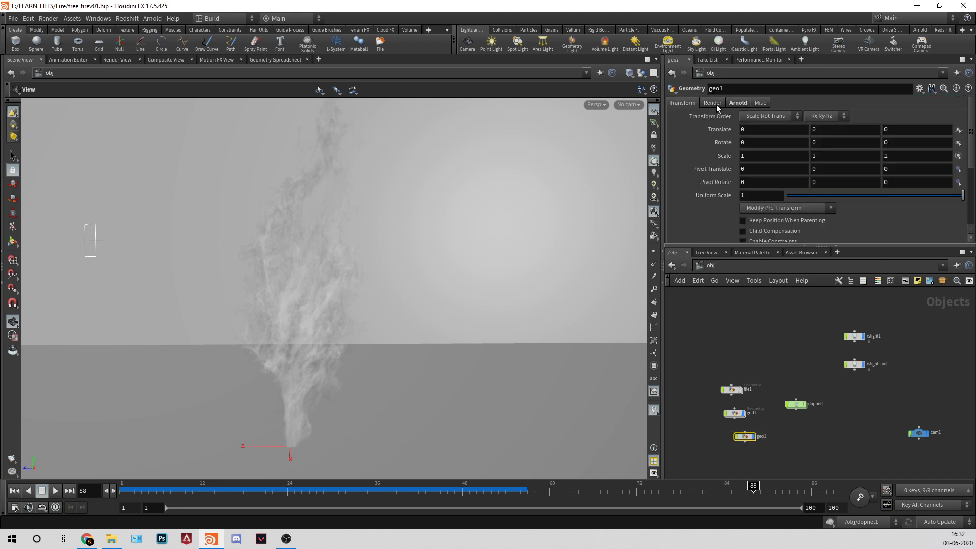
pyautogui.click(714, 103)
pyautogui.click(958, 116)
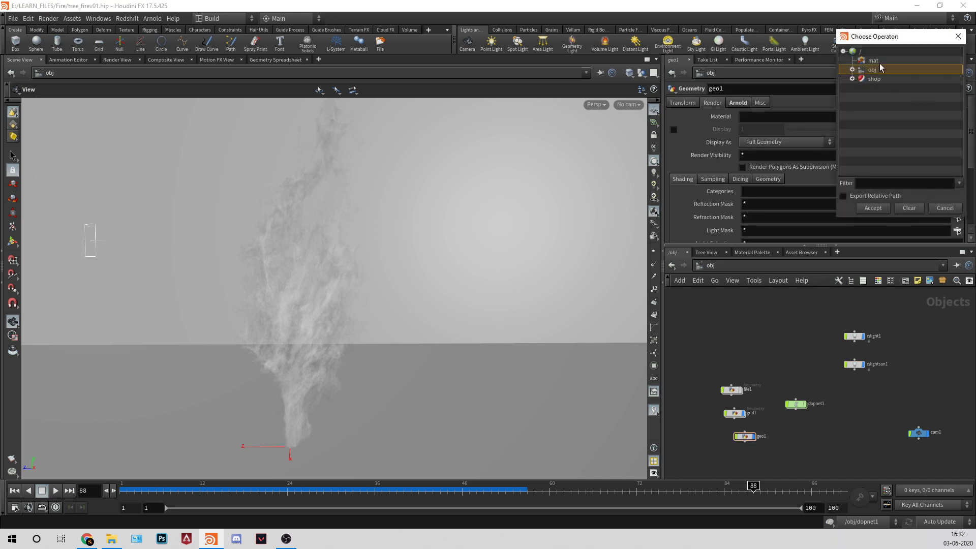
pyautogui.click(851, 80)
pyautogui.doubleClick(882, 89)
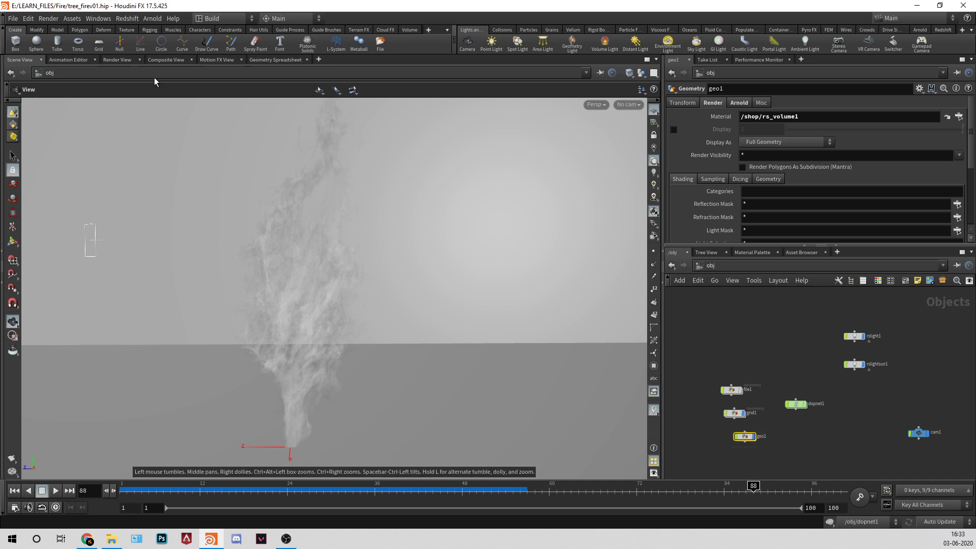
# Add the Redshift OBJ parameters to the geo1 object.
pyautogui.click(123, 18)
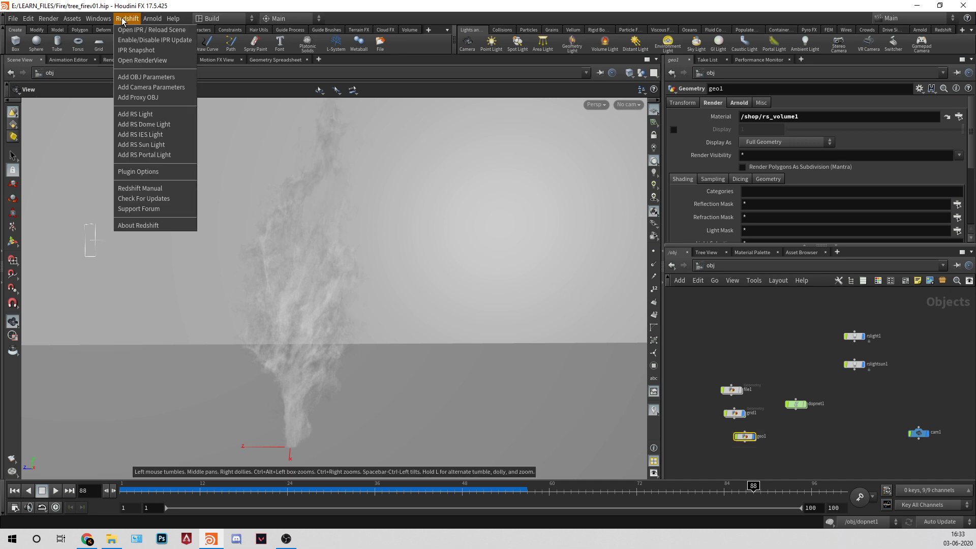
pyautogui.click(134, 77)
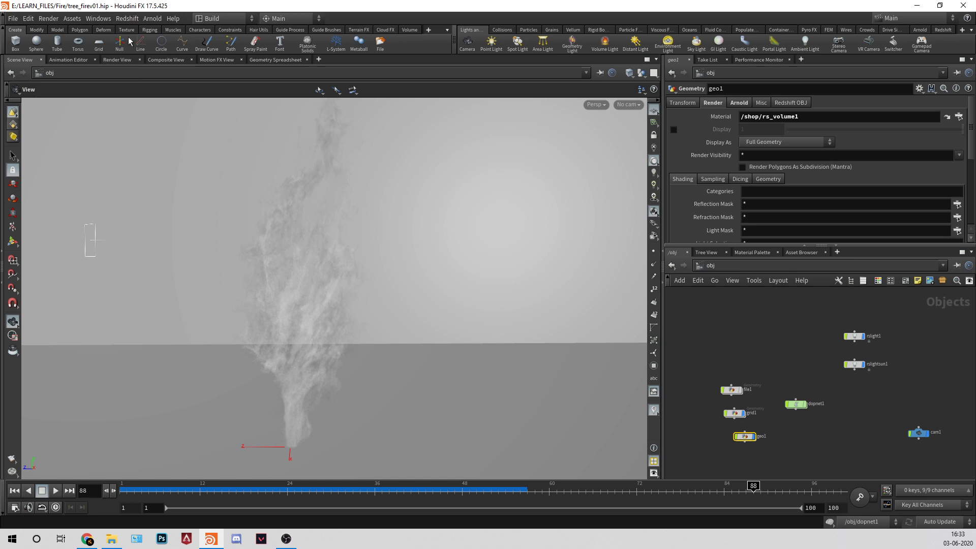
pyautogui.click(127, 19)
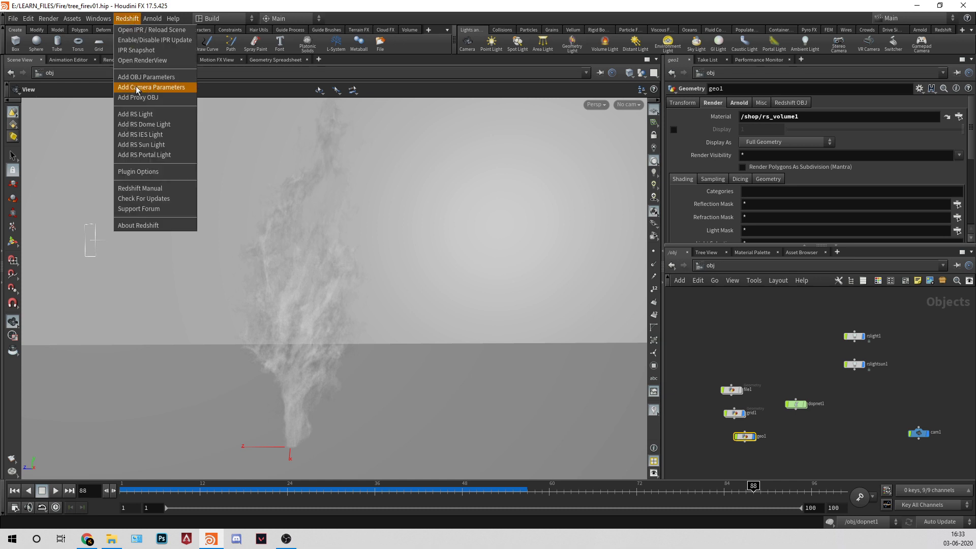
# Examine geo1's Redshift OBJ settings, including the Instancing, Attributes, Tracesets, Matte, Particles and Volume options.
pyautogui.click(793, 102)
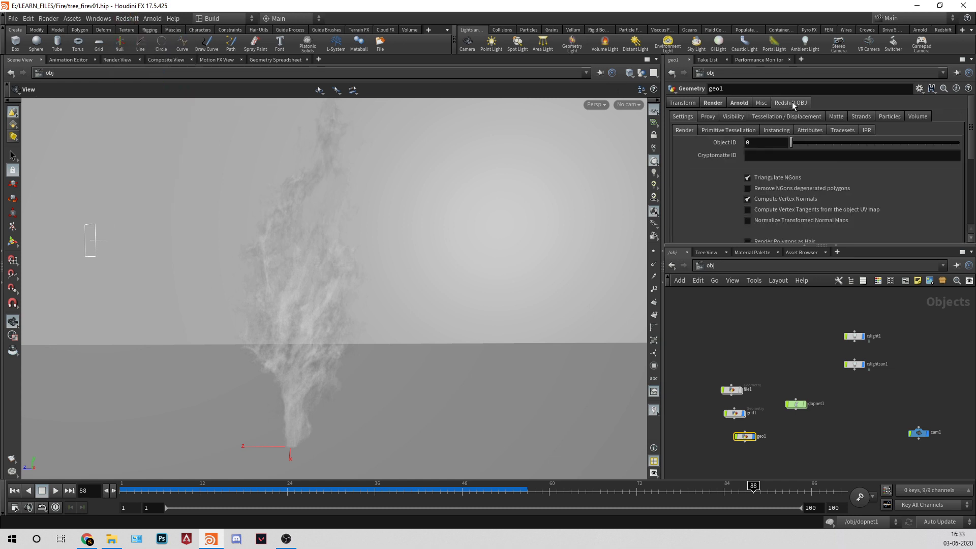
pyautogui.click(777, 130)
pyautogui.click(813, 130)
pyautogui.click(843, 130)
pyautogui.click(836, 116)
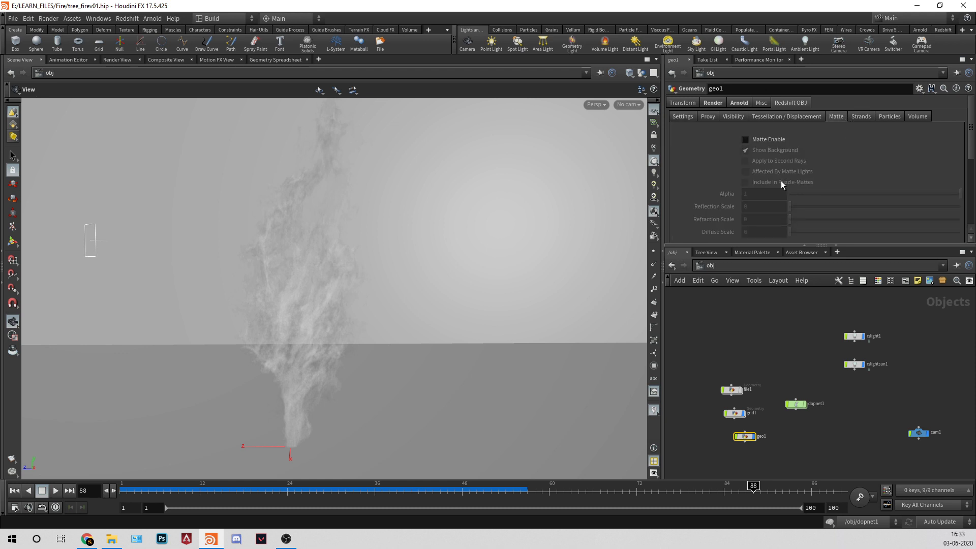
pyautogui.scroll(-5, 778, 170)
pyautogui.scroll(5, 828, 153)
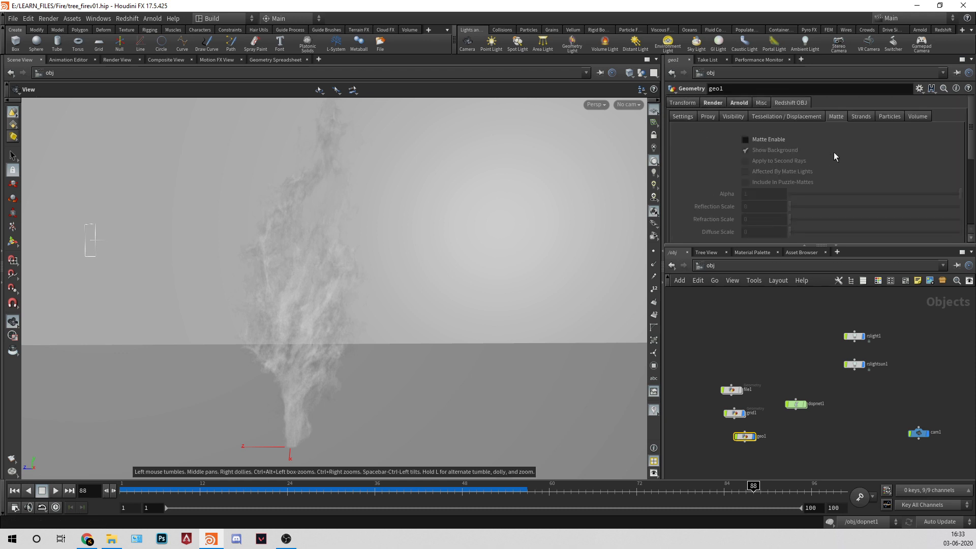
pyautogui.click(889, 118)
pyautogui.click(928, 117)
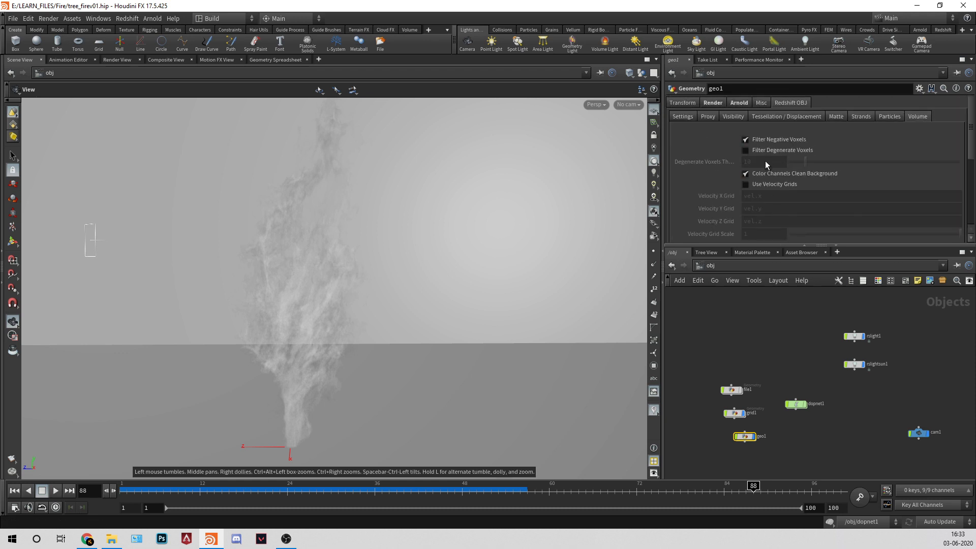
pyautogui.scroll(-3, 763, 153)
pyautogui.scroll(3, 773, 115)
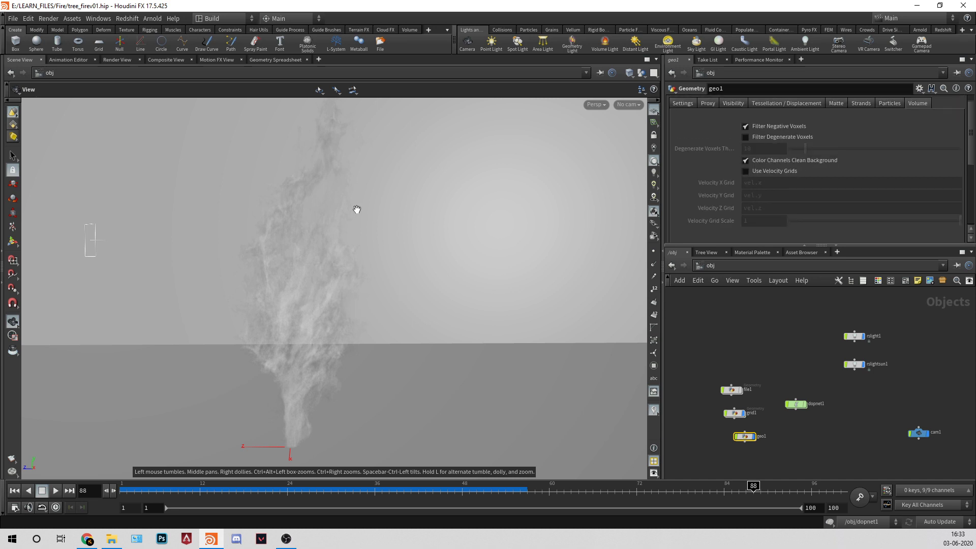
pyautogui.scroll(1, 737, 183)
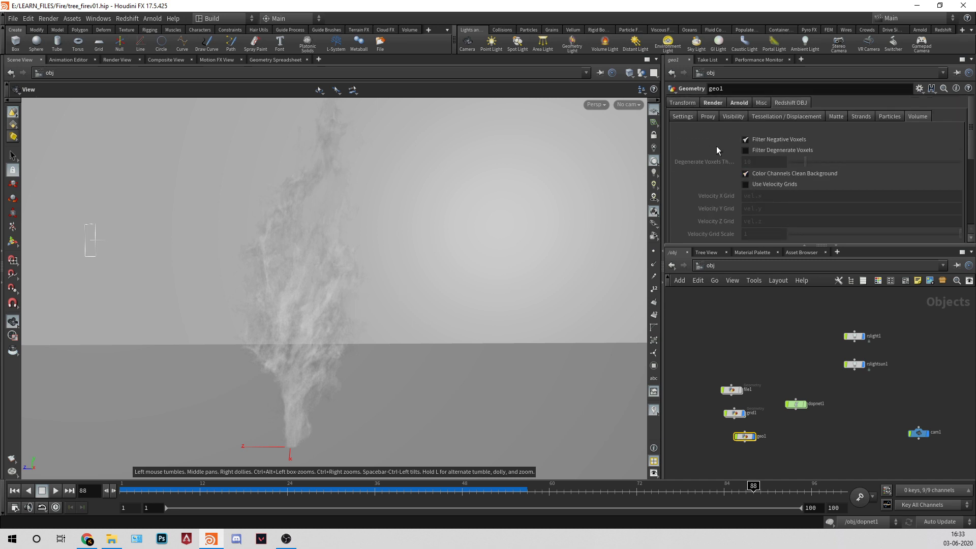
pyautogui.click(681, 103)
pyautogui.scroll(4, 810, 390)
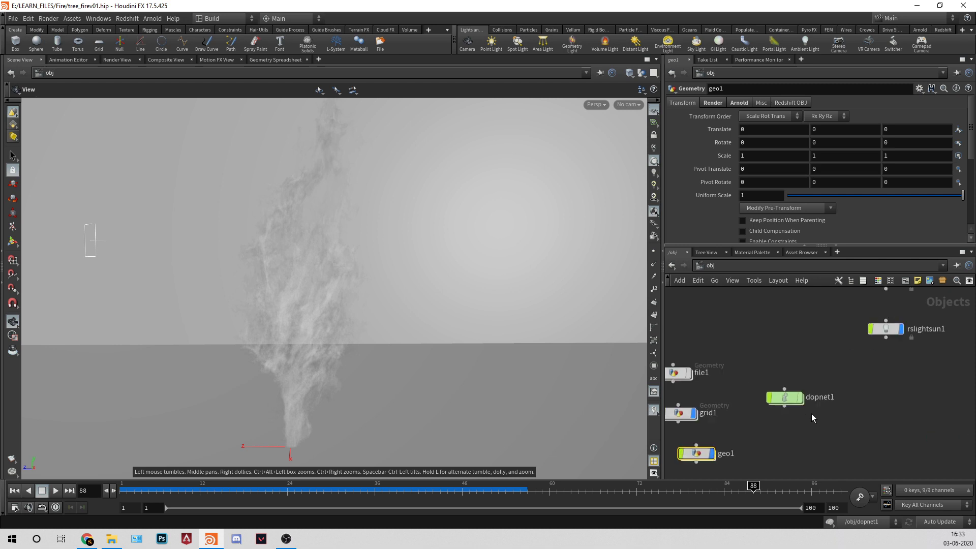
# Try to render frame 88 of the scene in the Redshift Render View.
pyautogui.moveTo(786, 401); pyautogui.dragTo(774, 414)
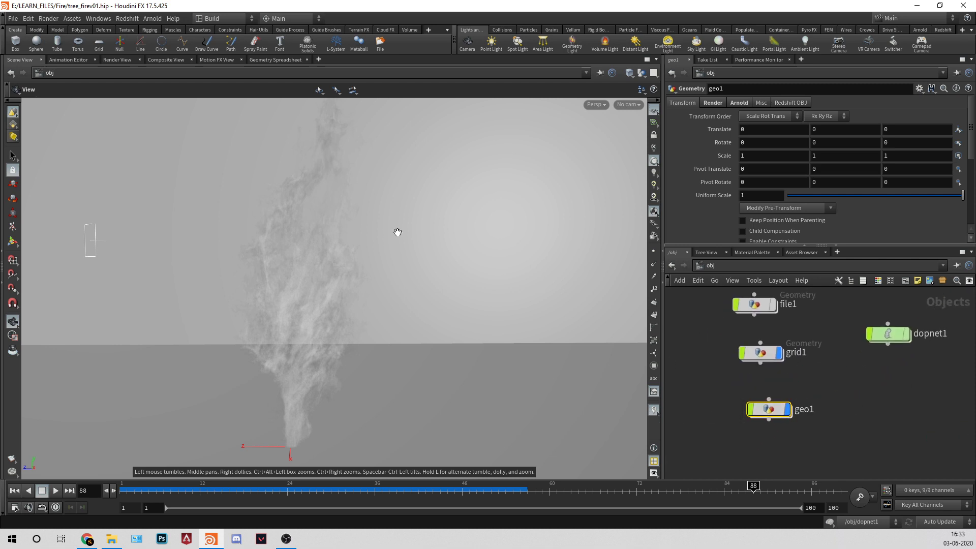
pyautogui.click(116, 19)
pyautogui.click(245, 120)
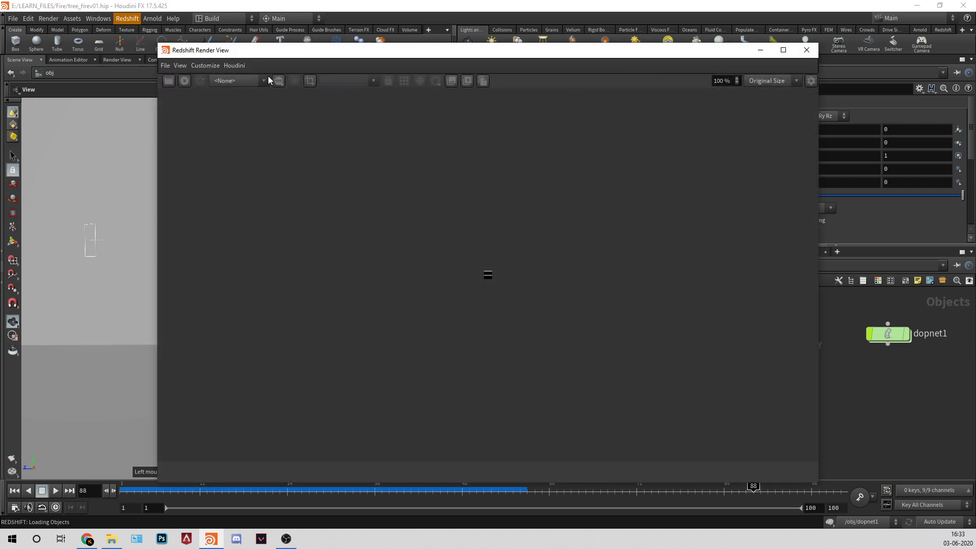
pyautogui.moveTo(264, 50); pyautogui.dragTo(201, 42)
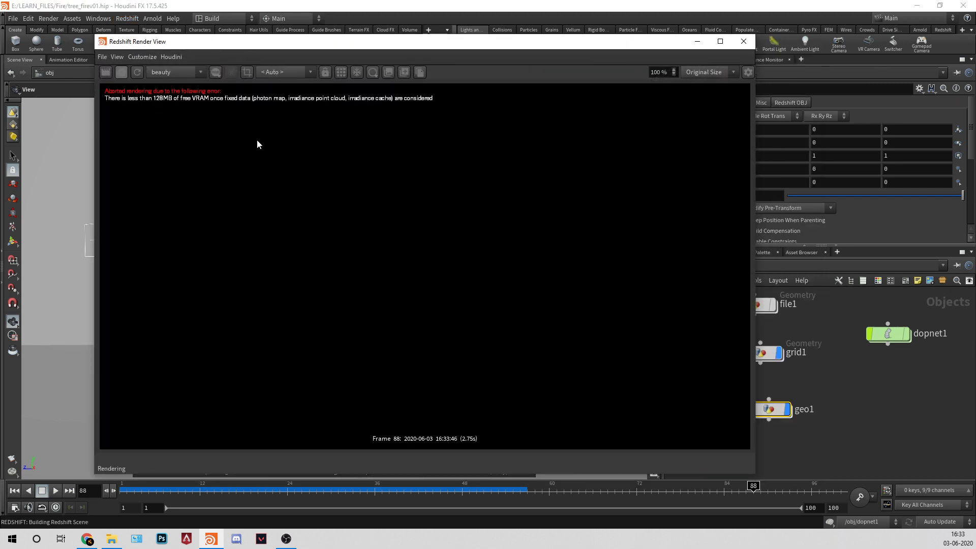
pyautogui.click(743, 42)
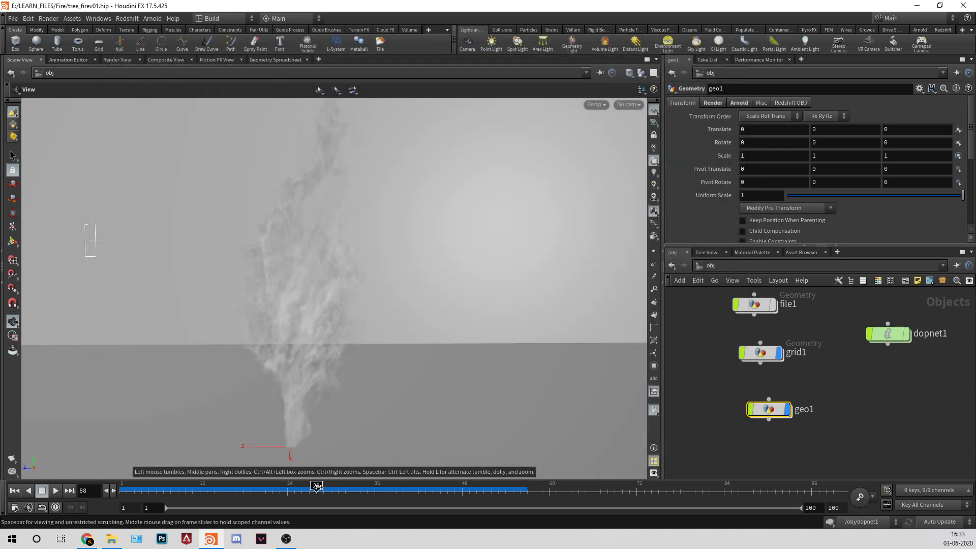
# Move to frame 28 and try to render it in the Redshift Render View.
pyautogui.click(127, 18)
pyautogui.click(133, 51)
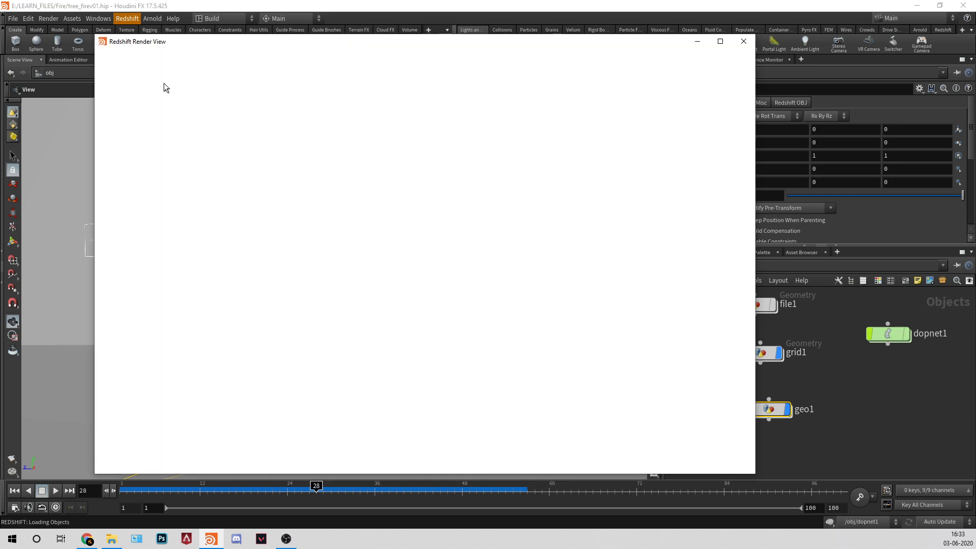
pyautogui.click(110, 73)
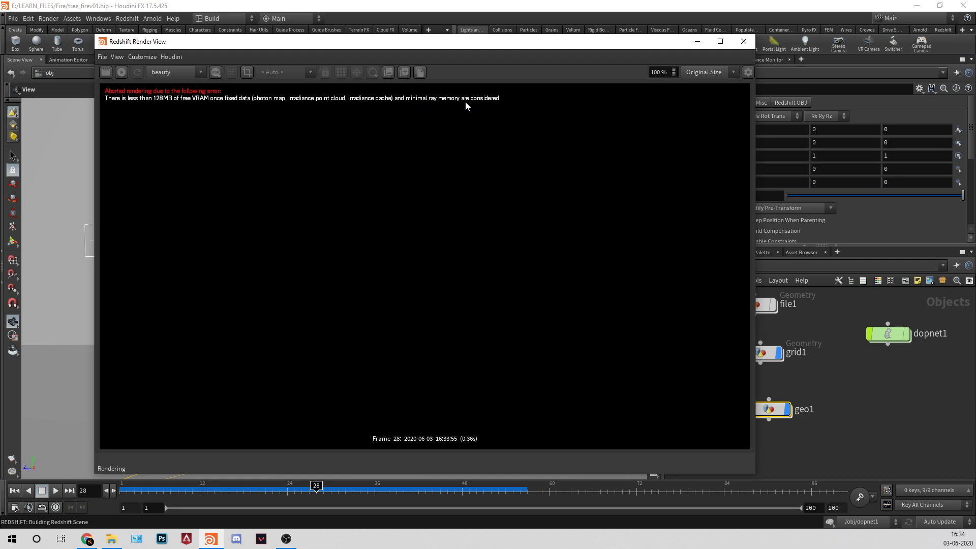
pyautogui.click(743, 41)
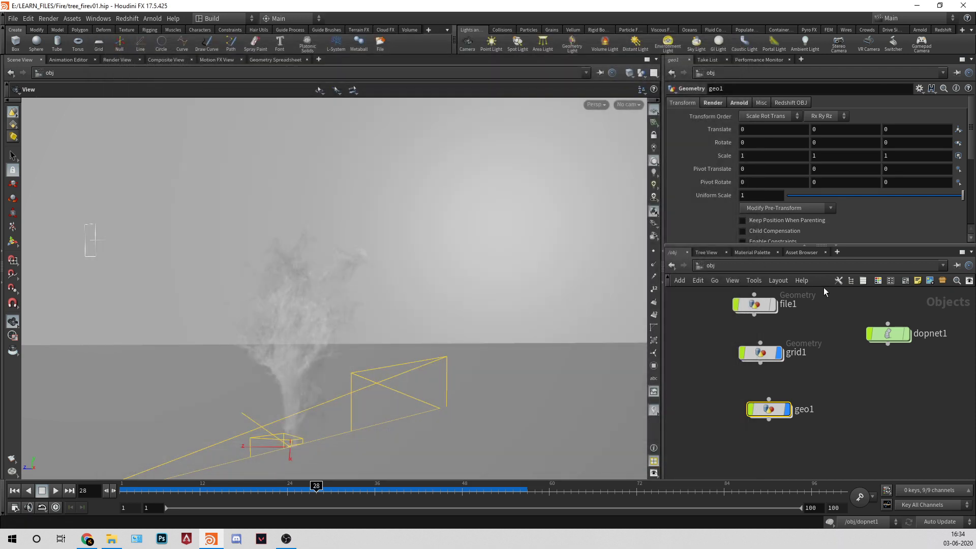
# Set Brute Force GI Rays to 16 on Redshift_ROP1 in the out network and render frame 28 in the Redshift Render View.
pyautogui.click(771, 268)
pyautogui.click(794, 318)
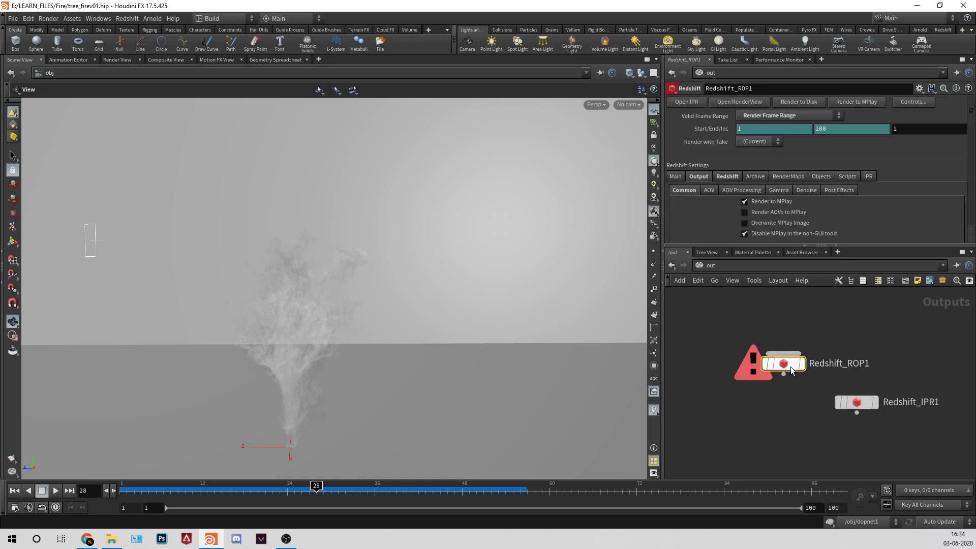
pyautogui.moveTo(776, 246); pyautogui.dragTo(776, 396)
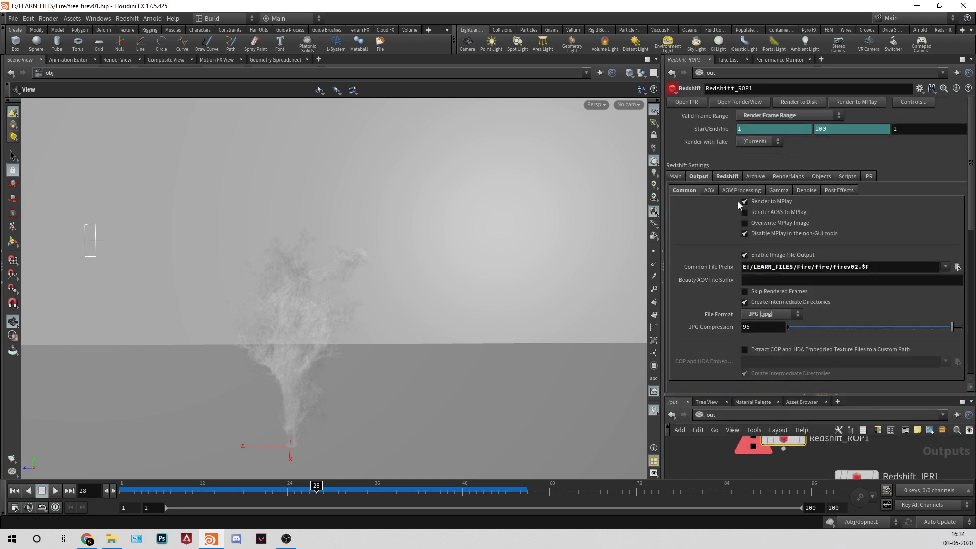
pyautogui.click(761, 190)
pyautogui.click(732, 177)
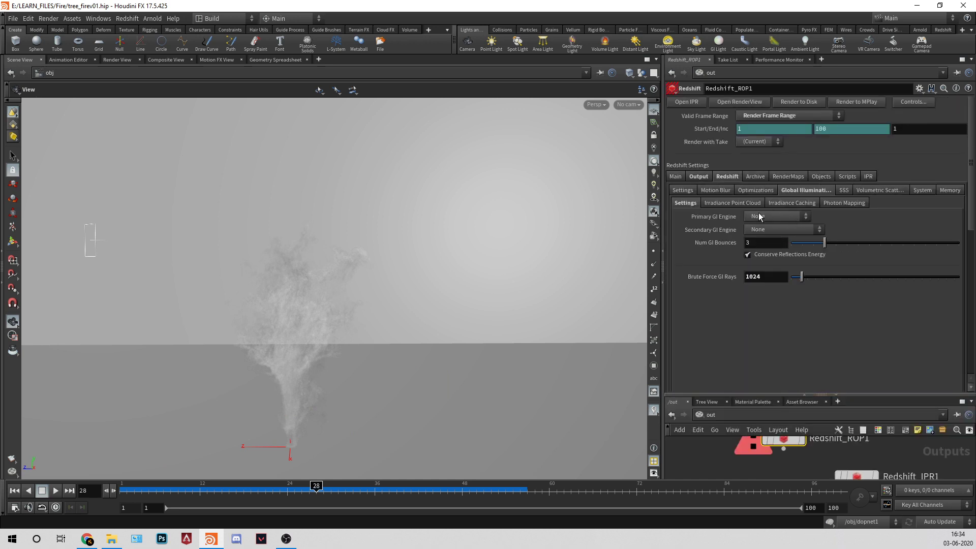
pyautogui.moveTo(771, 277); pyautogui.dragTo(547, 252)
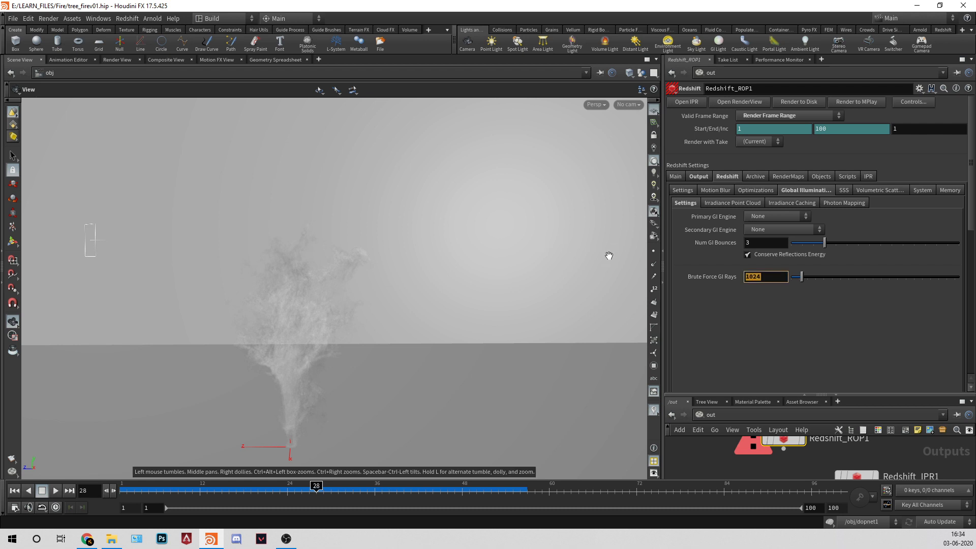
pyautogui.write('16')
pyautogui.press('Return')
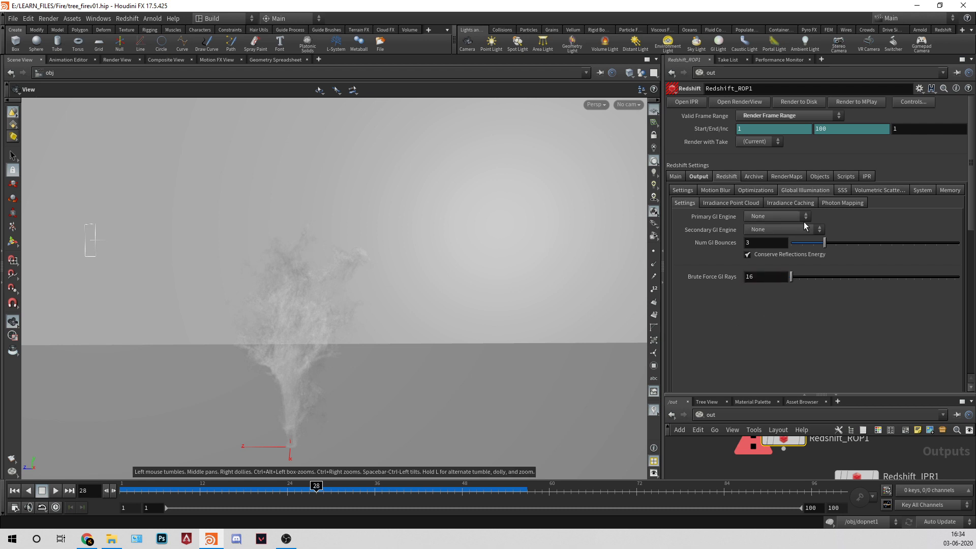
pyautogui.click(127, 19)
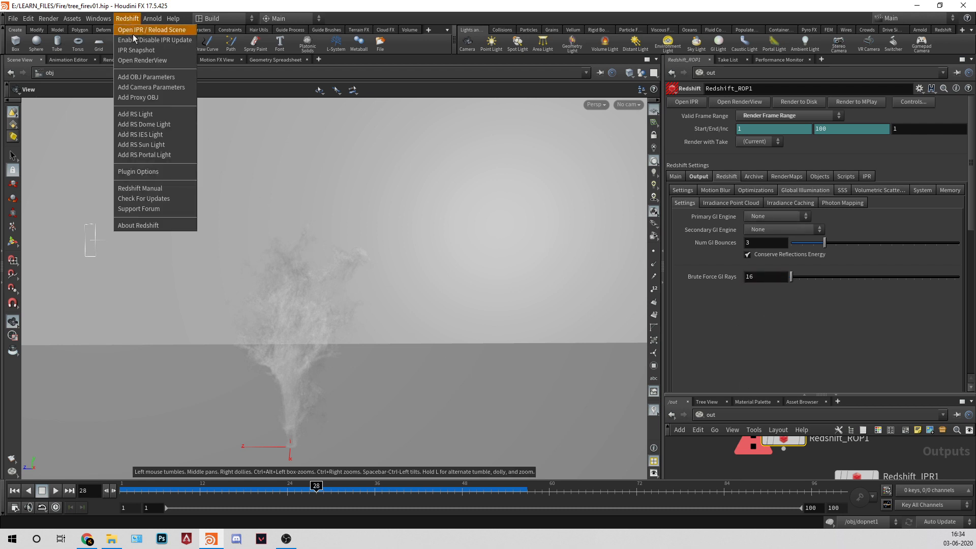
pyautogui.click(136, 61)
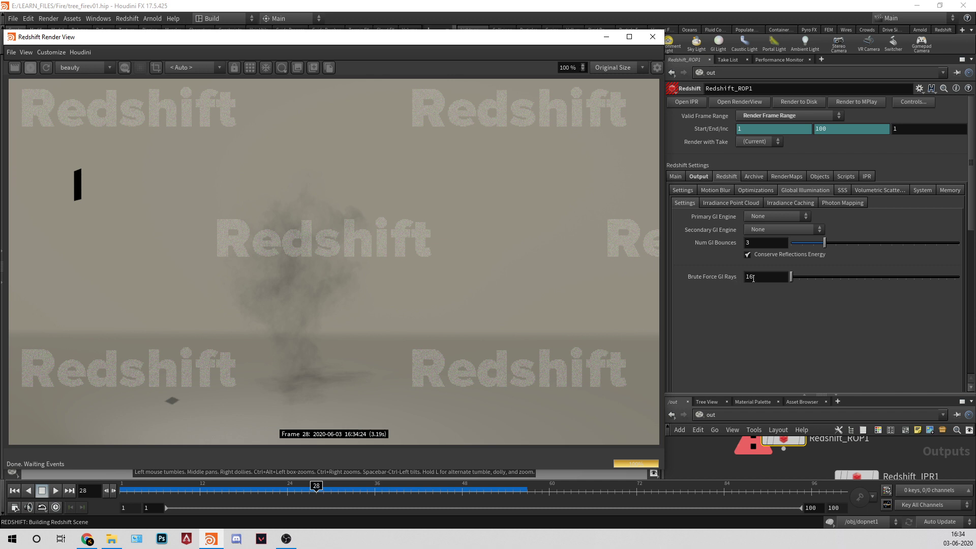
# Set the Emission Channel of the rs_volume1 shader in the shop network to heat.
pyautogui.moveTo(732, 394); pyautogui.dragTo(732, 276)
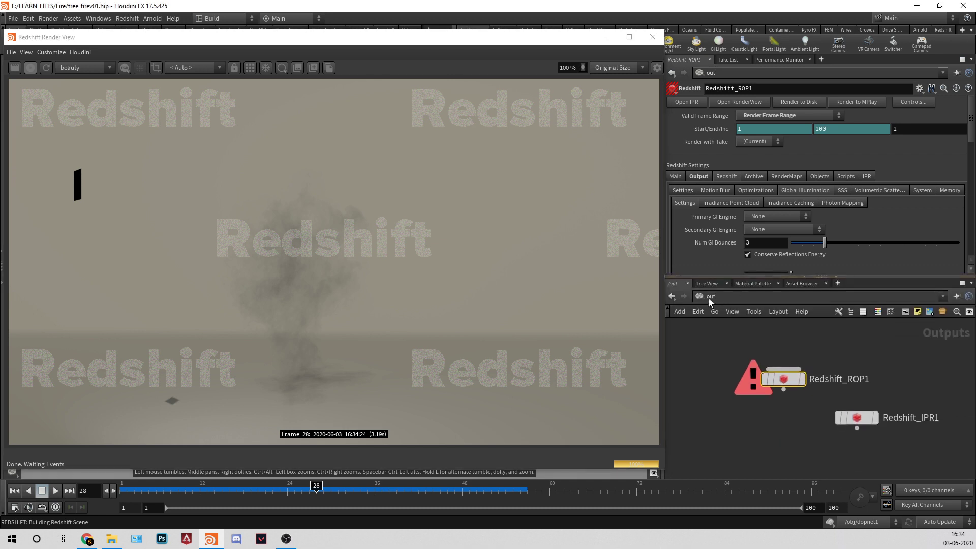
pyautogui.click(711, 296)
pyautogui.click(722, 345)
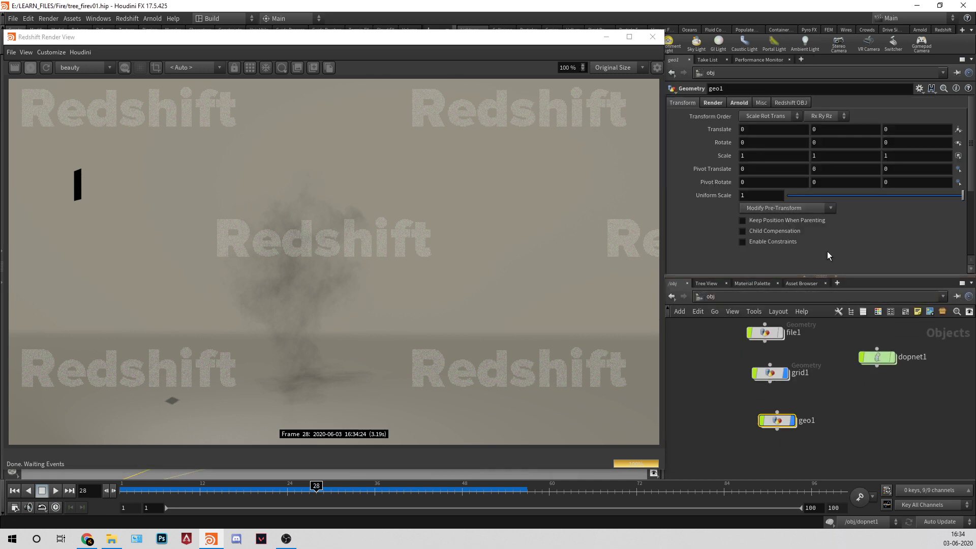
pyautogui.click(765, 298)
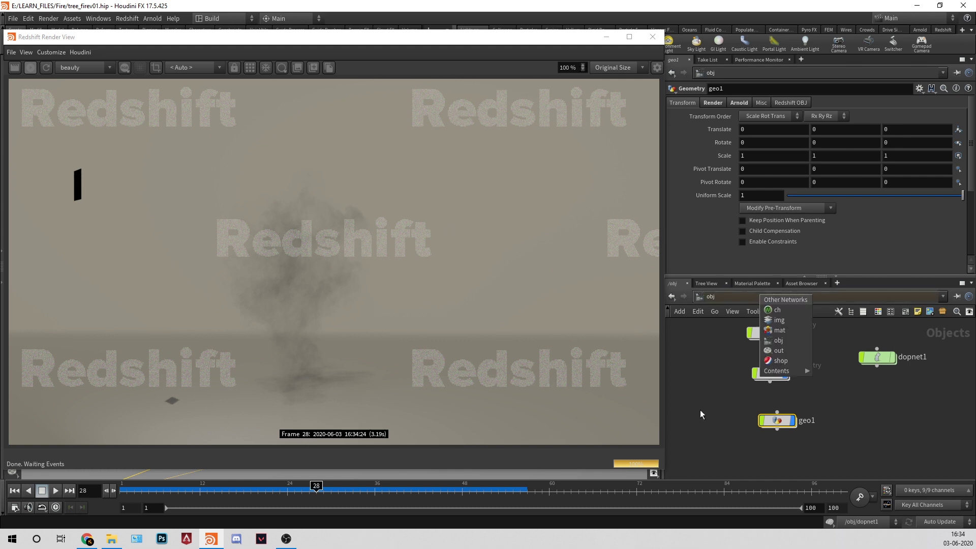
pyautogui.click(780, 360)
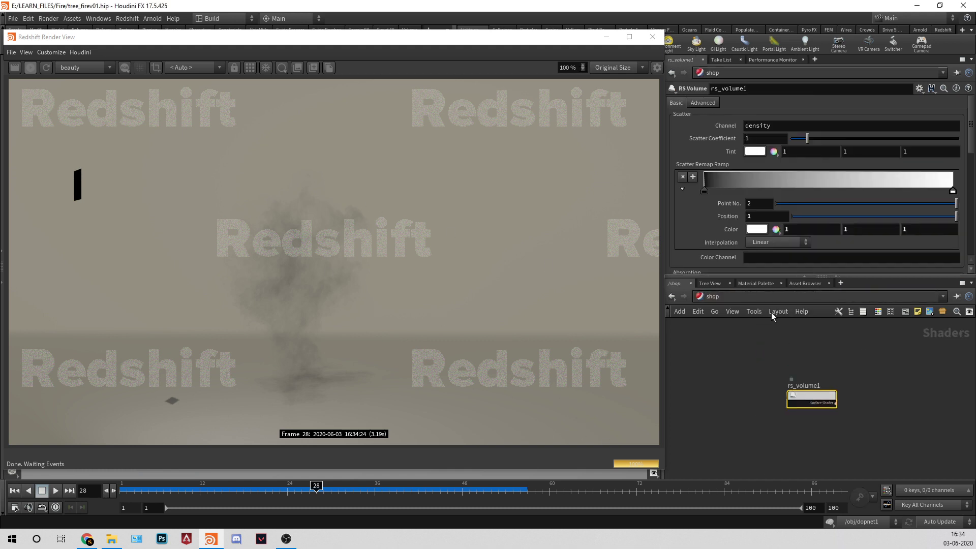
pyautogui.moveTo(756, 278); pyautogui.dragTo(756, 395)
pyautogui.scroll(-5, 780, 286)
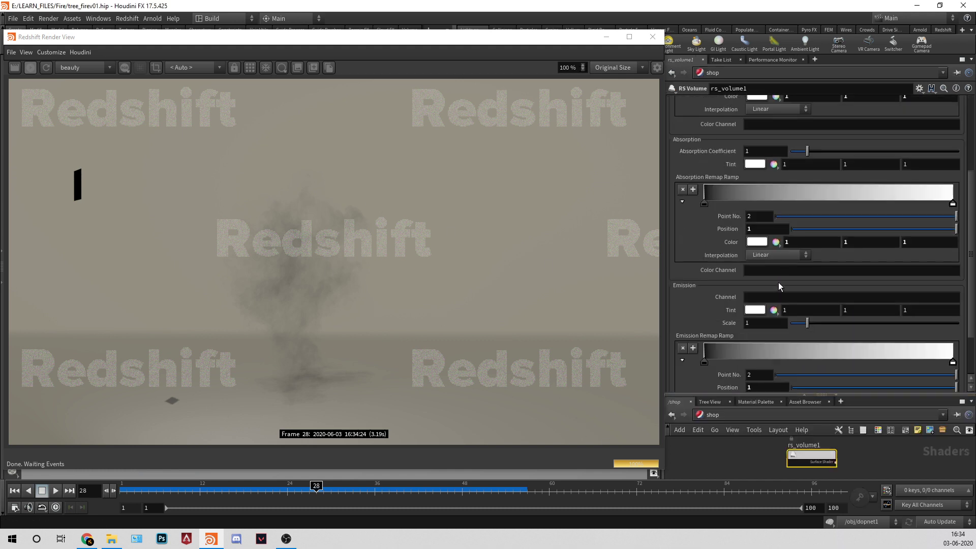
pyautogui.scroll(-3, 781, 286)
pyautogui.click(760, 232)
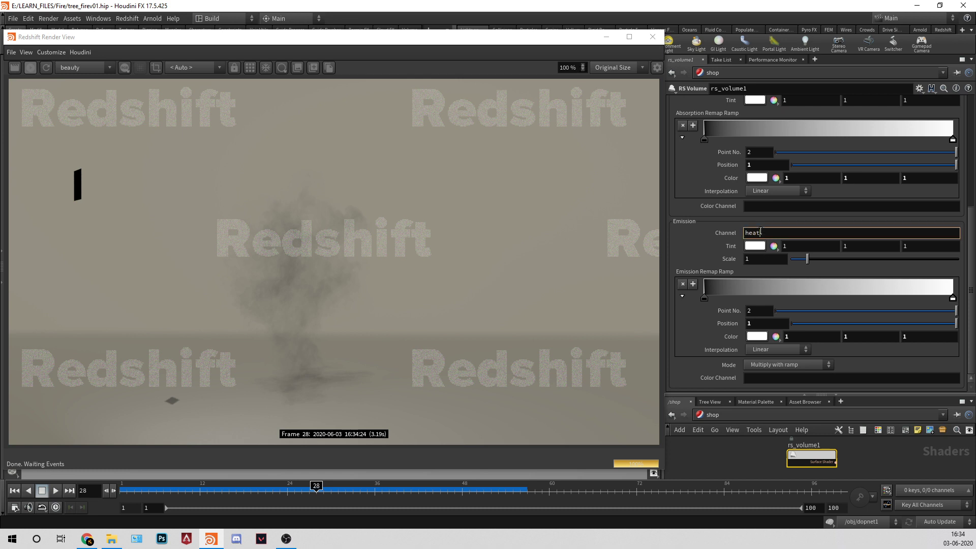
pyautogui.write('heat')
pyautogui.press('Return')
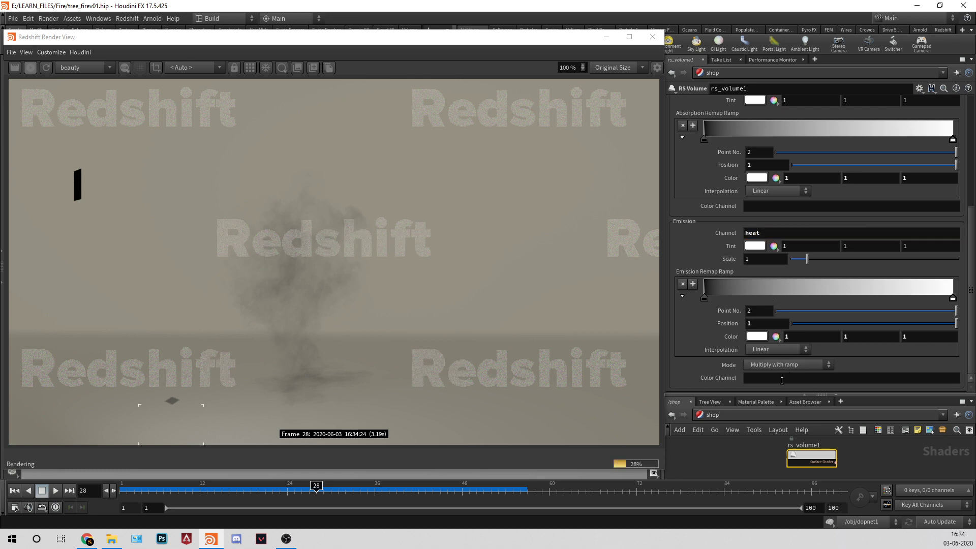
# Set the emission Color Channel of rs_volume1 to temperature and render the frame again.
pyautogui.click(782, 378)
pyautogui.write('temperat')
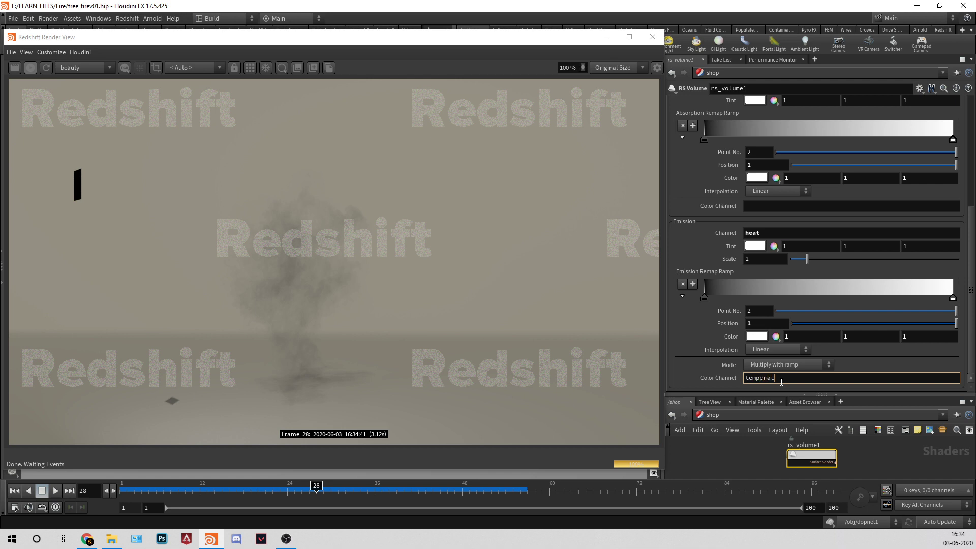
pyautogui.write('ure')
pyautogui.press('Return')
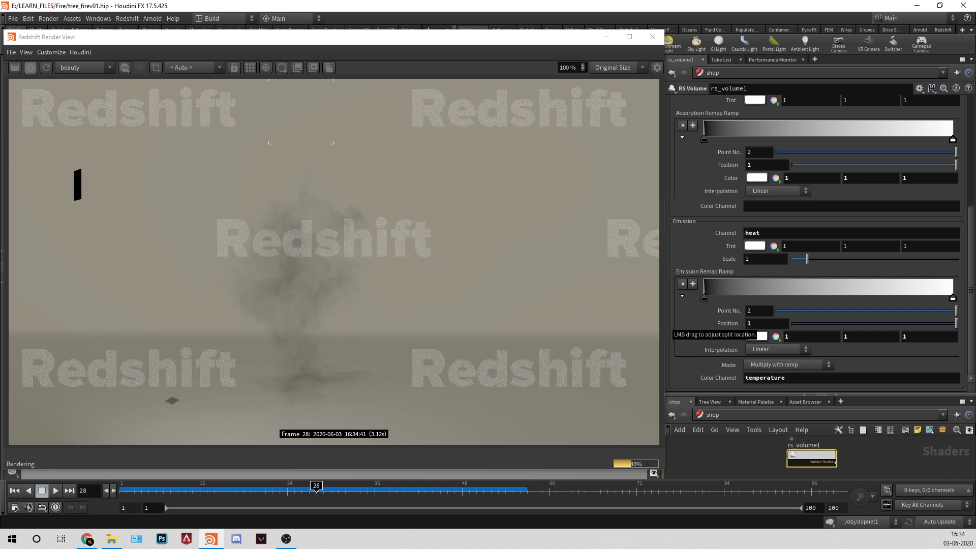
pyautogui.click(12, 70)
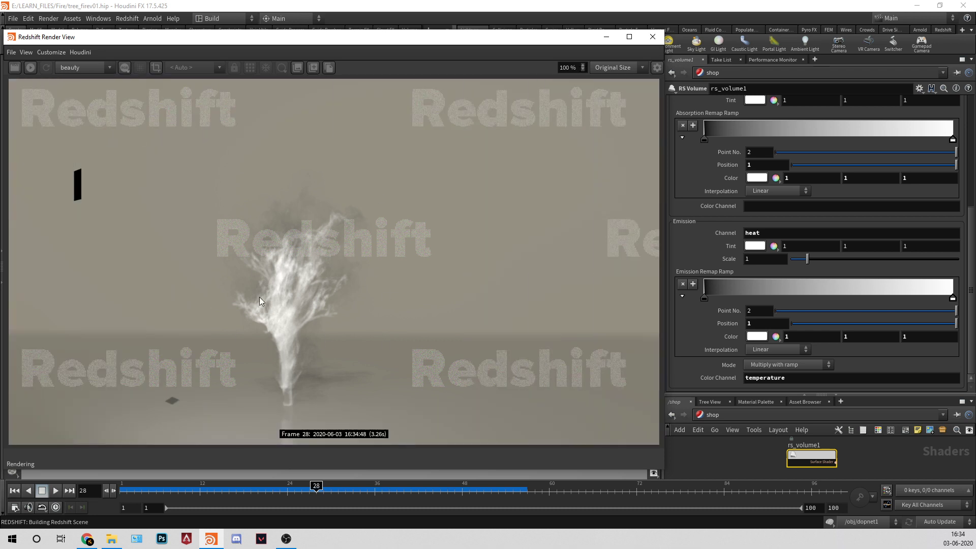
# Add a point at about 0.317 on the Emission Remap Ramp and colour it orange (1, 0.187, 0).
pyautogui.click(784, 296)
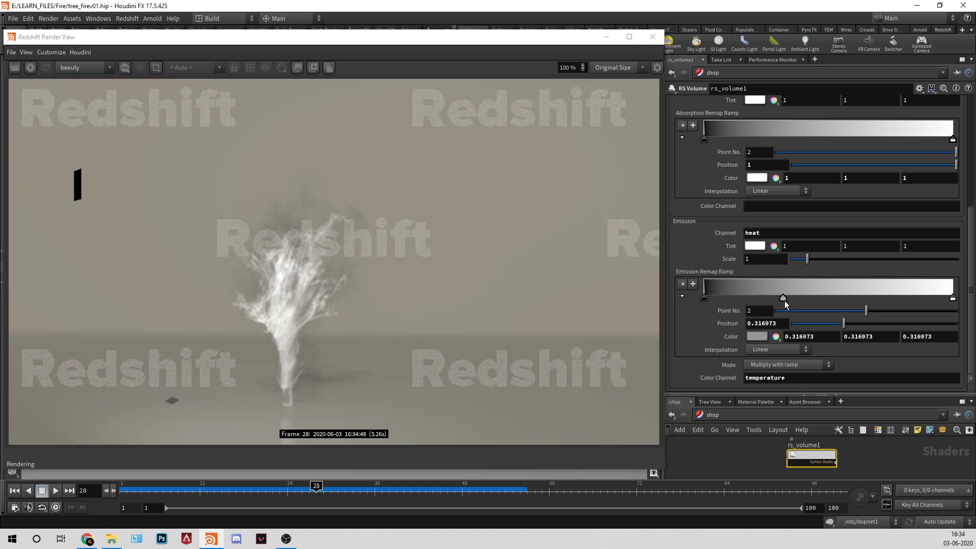
pyautogui.click(785, 301)
pyautogui.click(771, 157)
pyautogui.click(818, 222)
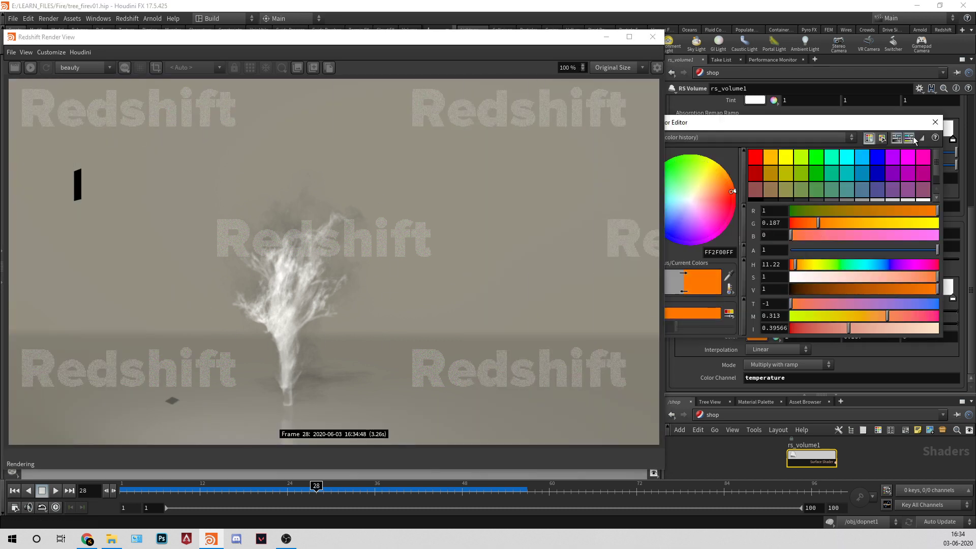
pyautogui.click(935, 122)
# Add a yellow (1, 1, 0.277) point at about 0.669 on the Emission Remap Ramp and re-render the frame.
pyautogui.click(870, 292)
pyautogui.doubleClick(872, 299)
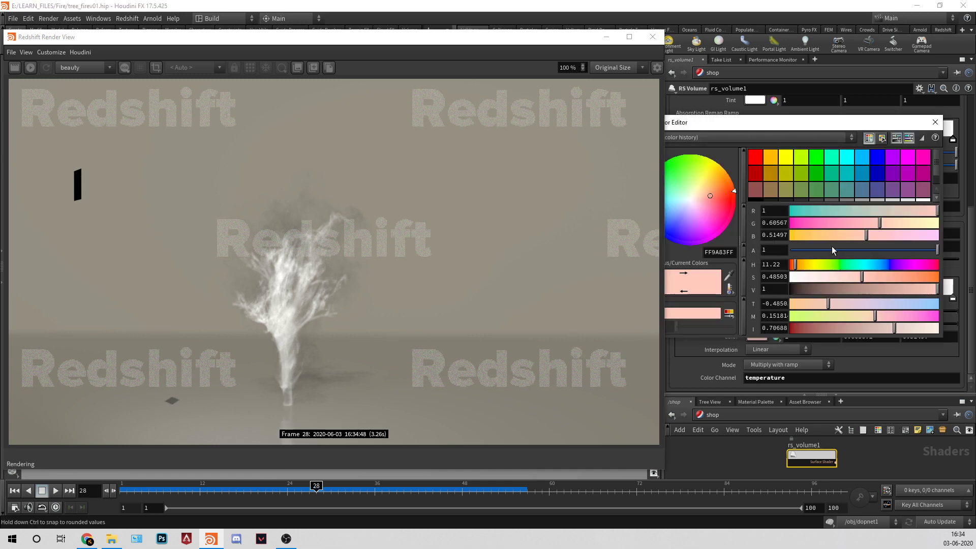
pyautogui.click(773, 162)
pyautogui.click(787, 158)
pyautogui.click(831, 236)
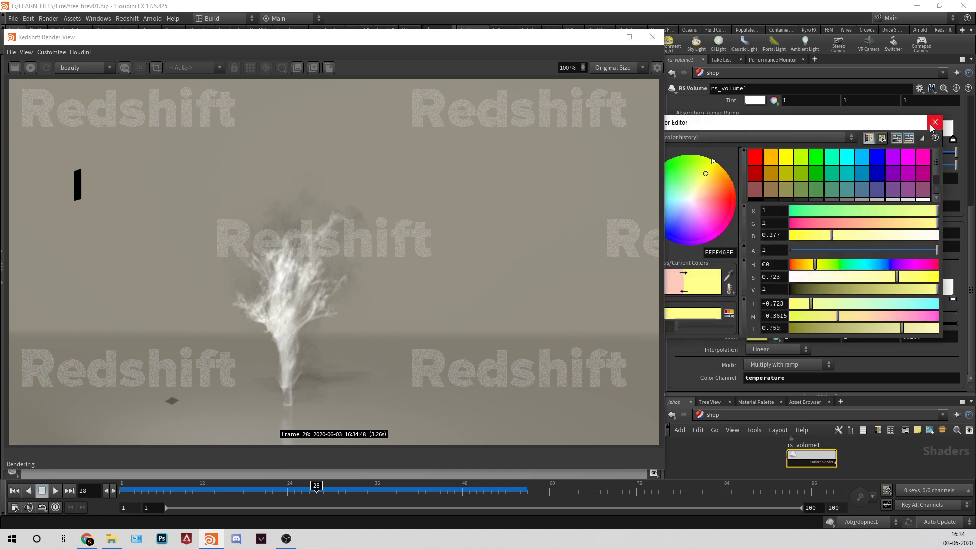
pyautogui.click(935, 122)
pyautogui.click(14, 67)
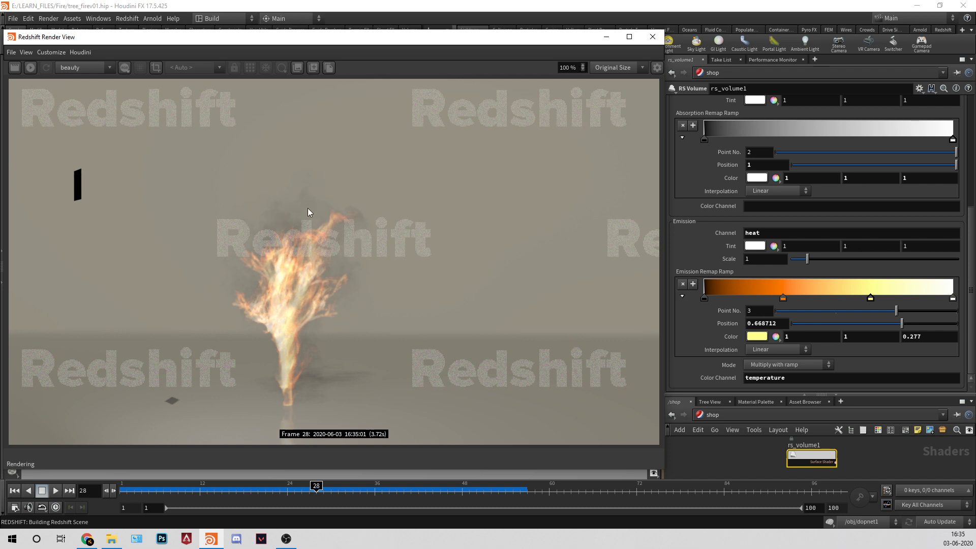
# Set both the Scatter Coefficient and the Absorption Coefficient of rs_volume1 to 5 and re-render the frame.
pyautogui.scroll(5, 760, 143)
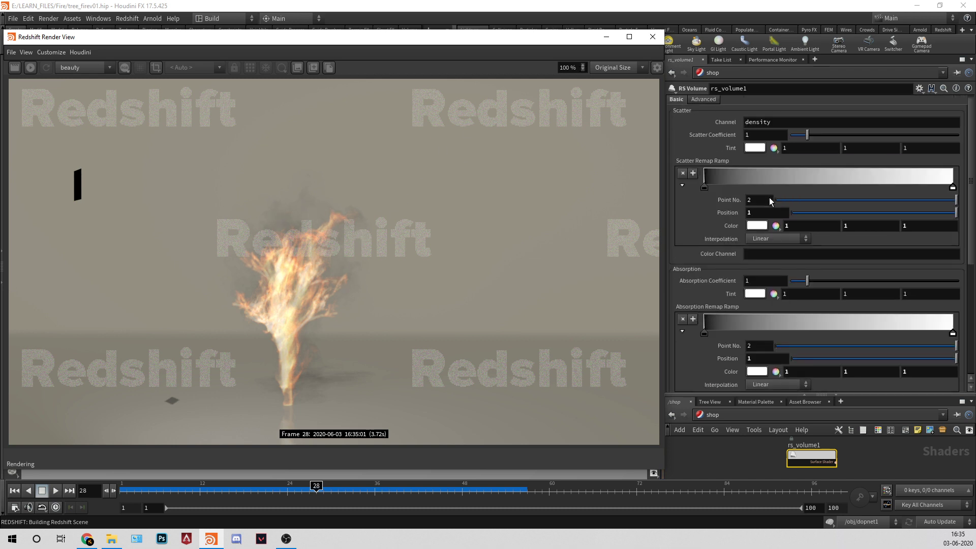
pyautogui.click(760, 142)
pyautogui.press('Tab')
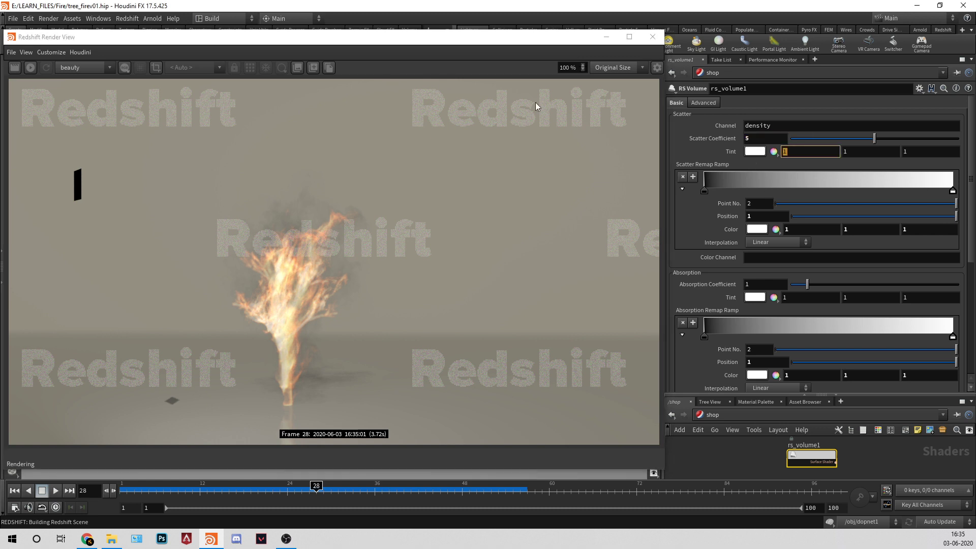
pyautogui.moveTo(761, 284); pyautogui.dragTo(433, 224)
pyautogui.press('Tab')
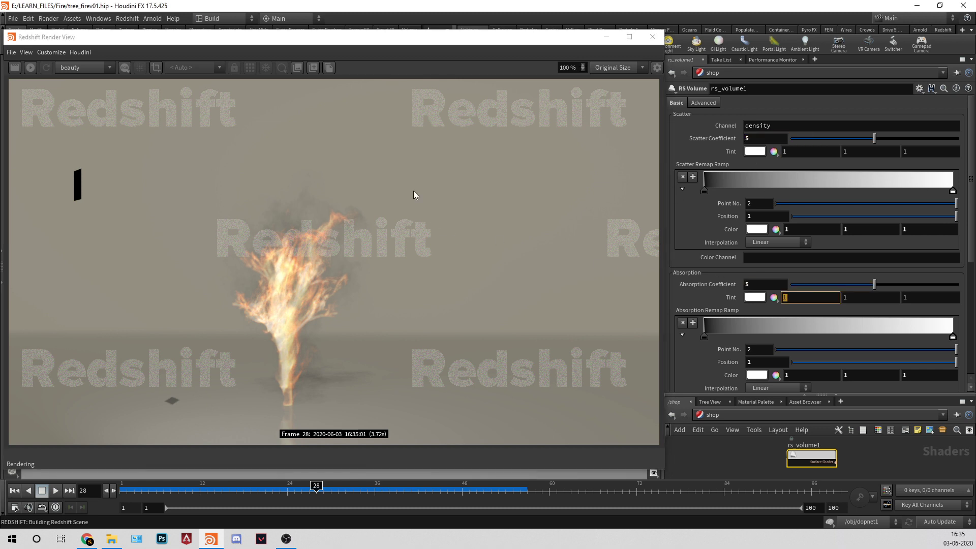
pyautogui.click(14, 66)
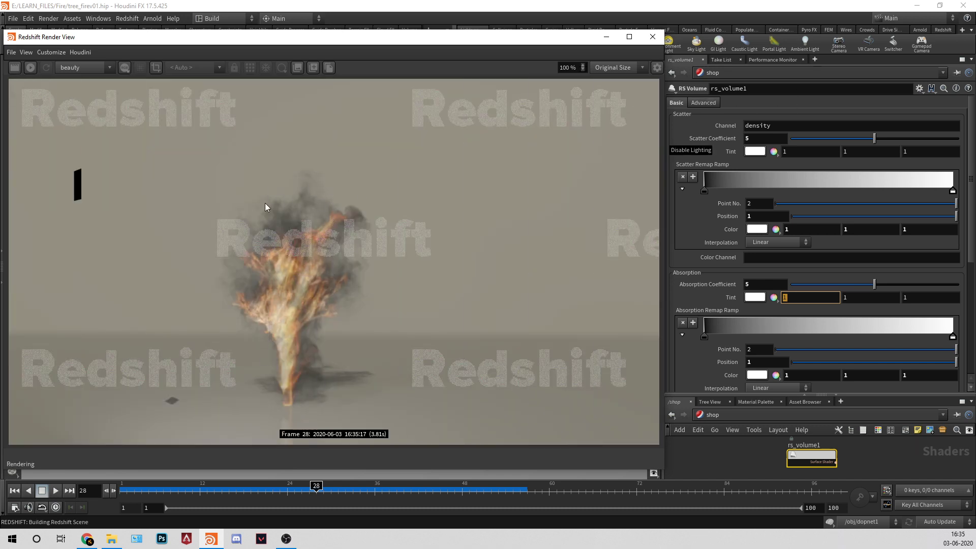
# Set New Max in the advanced Density Remap Range of rs_volume1 to .1 and re-render the frame.
pyautogui.scroll(-10, 813, 229)
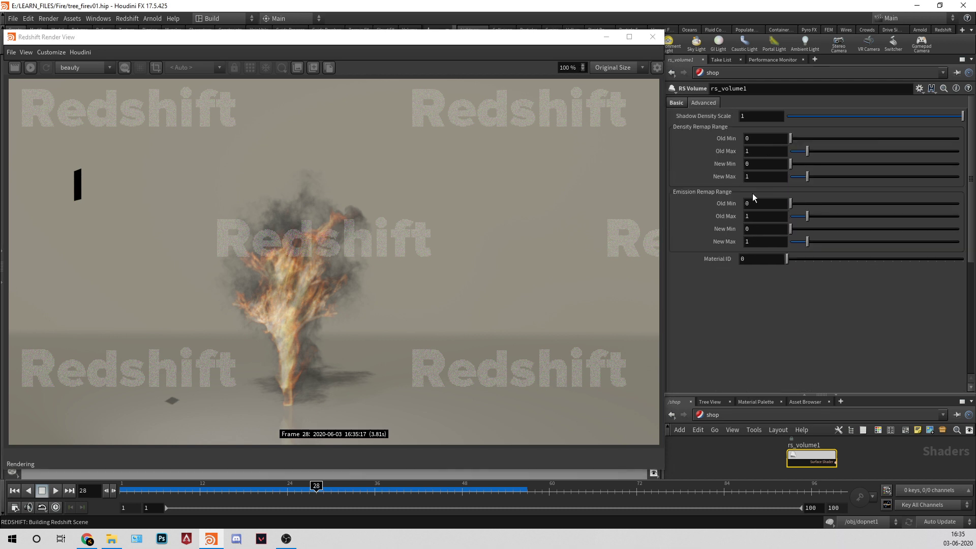
pyautogui.write('1')
pyautogui.press('Tab')
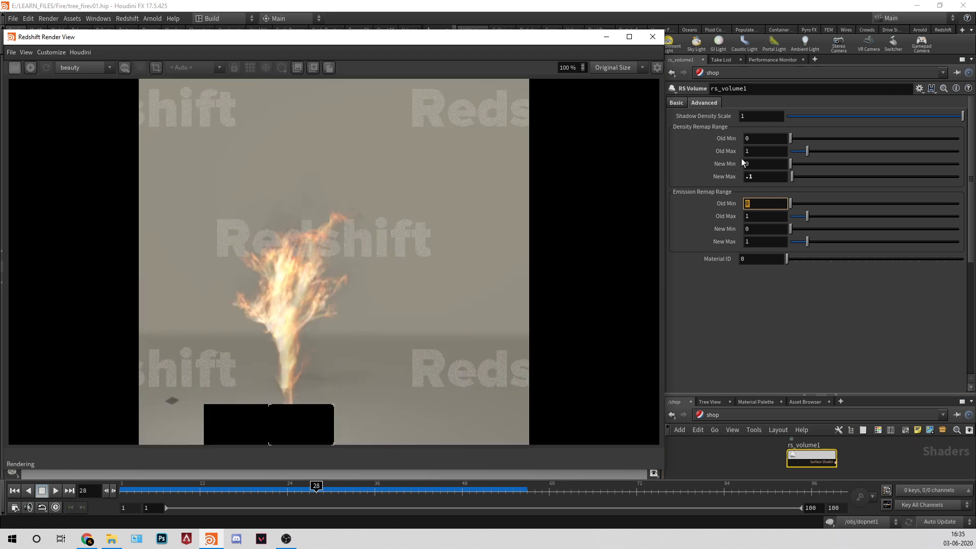
# Set New Max in the Density Remap Range of rs_volume1 to .25 and re-render the frame.
pyautogui.click(676, 102)
pyautogui.click(703, 102)
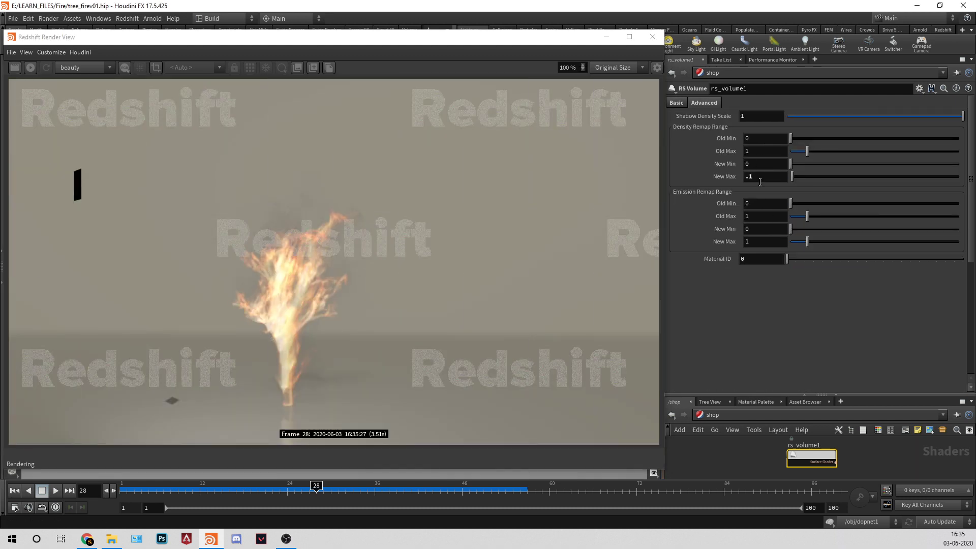
pyautogui.click(759, 179)
pyautogui.write('5')
pyautogui.press('Return')
pyautogui.click(16, 71)
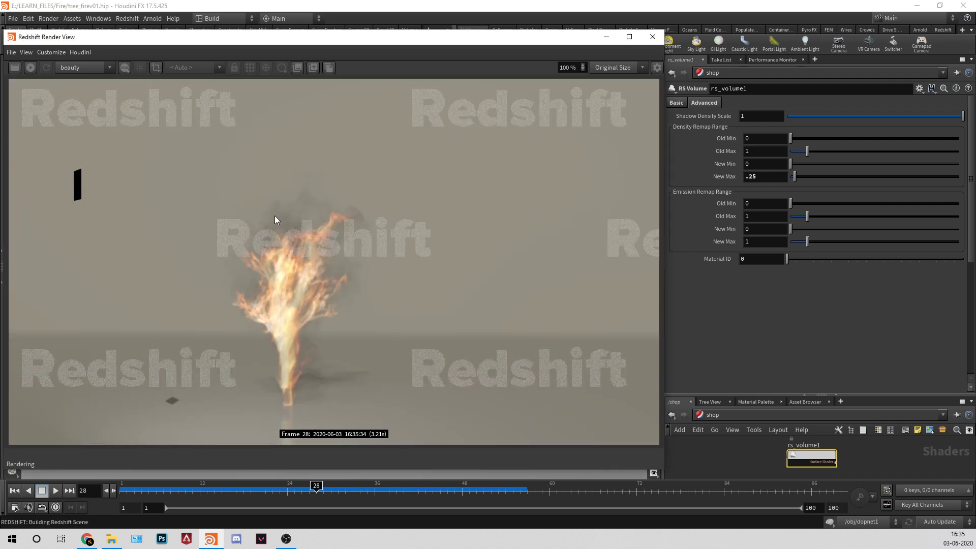
# Try an Emission Scale of 4 on rs_volume1, settle on 3 and re-render the frame.
pyautogui.click(677, 102)
pyautogui.scroll(-2, 752, 302)
pyautogui.click(754, 286)
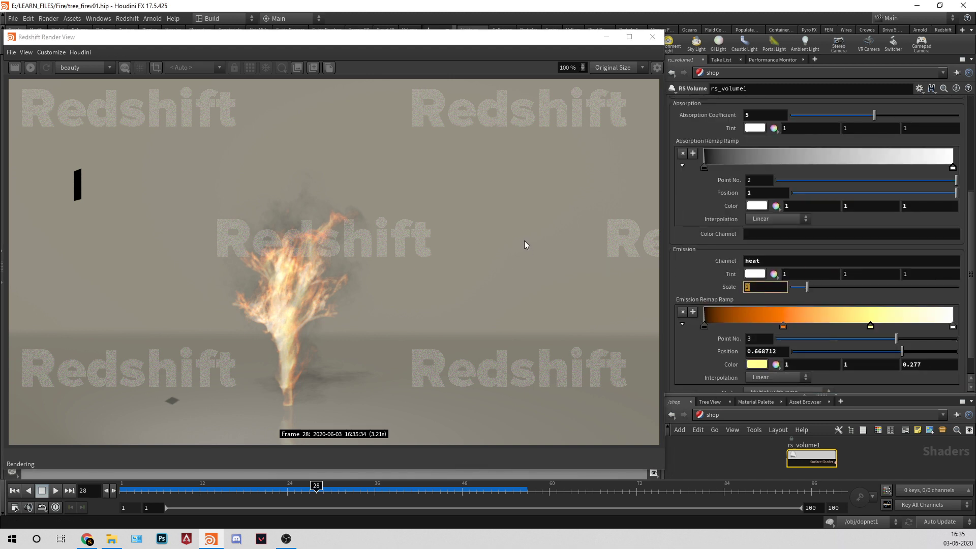
pyautogui.write('4')
pyautogui.press('Return')
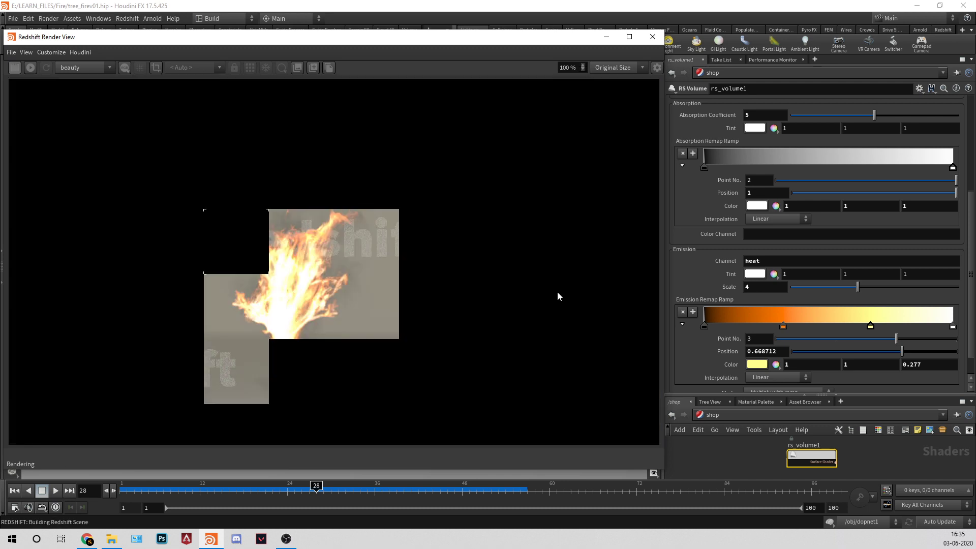
pyautogui.click(756, 291)
pyautogui.write('3')
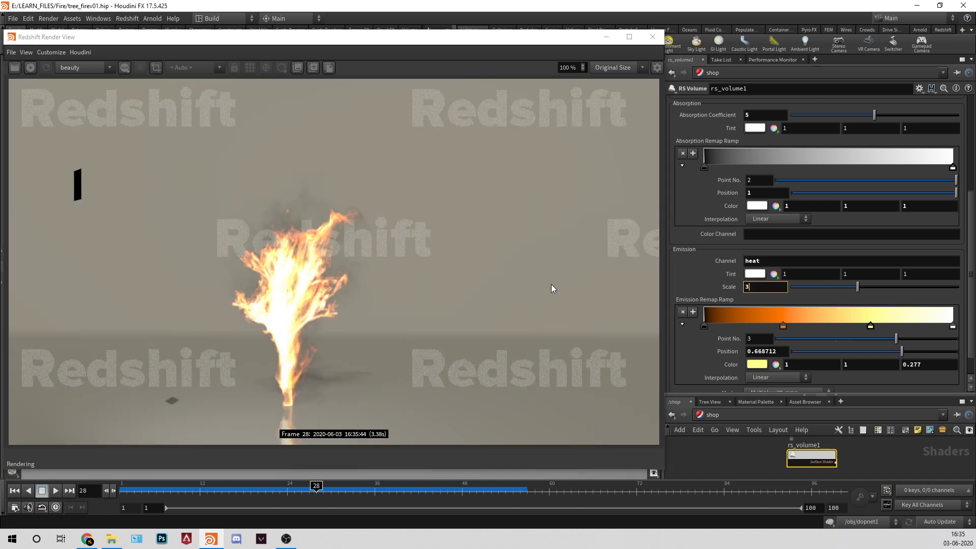
pyautogui.press('Return')
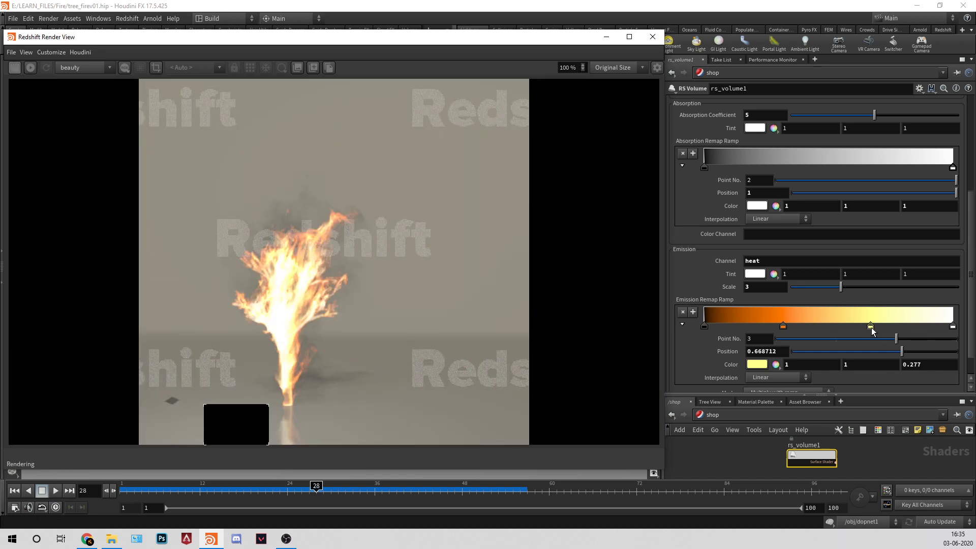
# Add a white point at about 0.8 on the Emission Remap Ramp, make the end point black at about 0.871 and re-render.
pyautogui.moveTo(953, 326)
pyautogui.mouseDown()
pyautogui.moveTo(903, 326)
pyautogui.moveTo(952, 326)
pyautogui.mouseUp()
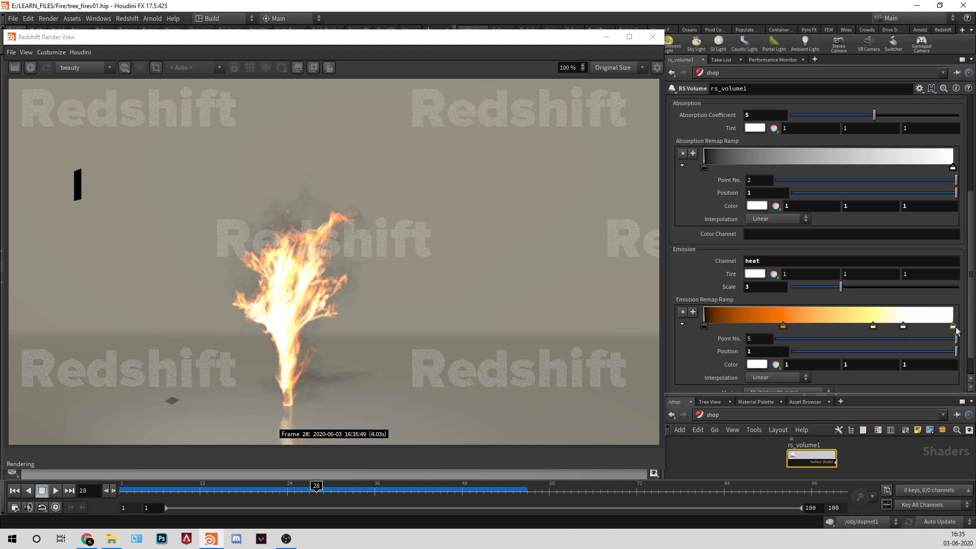
pyautogui.doubleClick(953, 325)
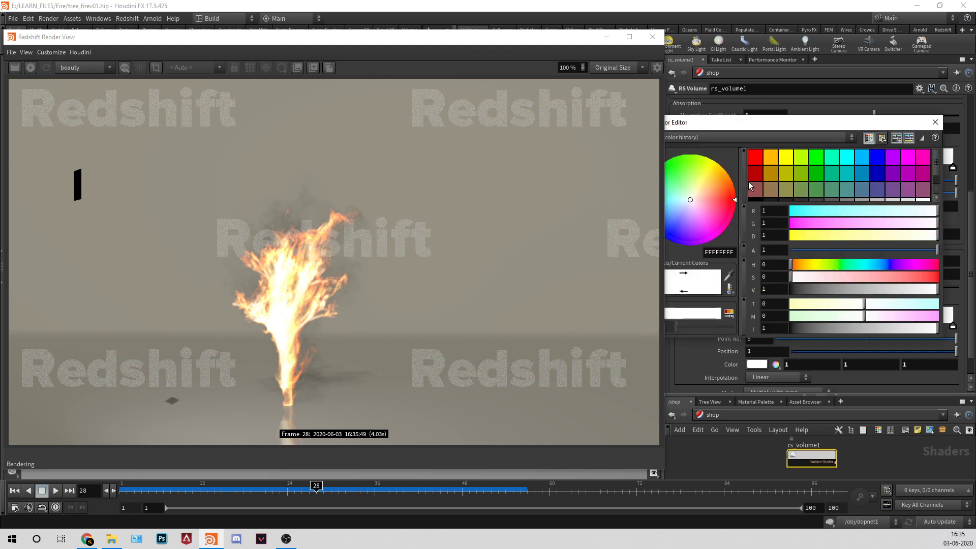
pyautogui.click(755, 200)
pyautogui.click(935, 122)
pyautogui.moveTo(953, 325); pyautogui.dragTo(919, 328)
pyautogui.click(18, 67)
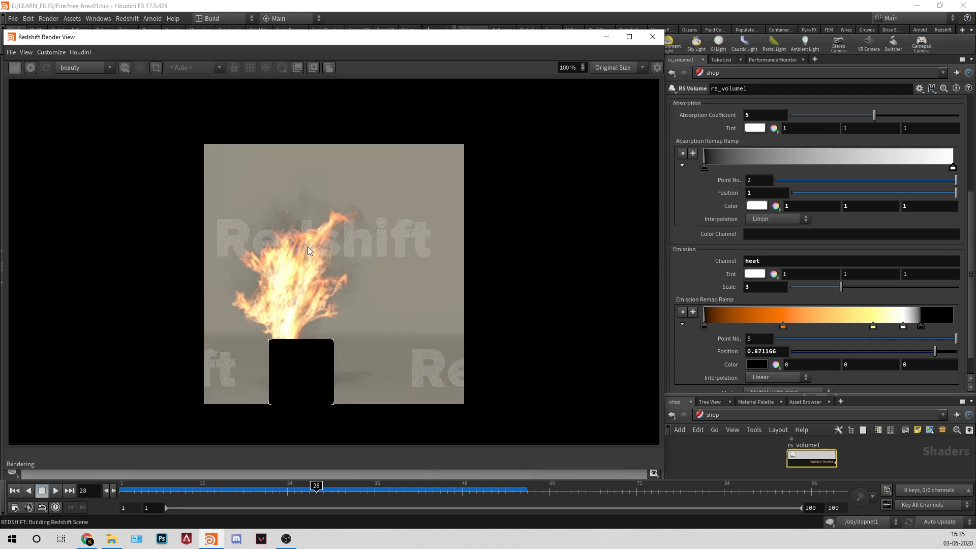
pyautogui.scroll(5, 290, 288)
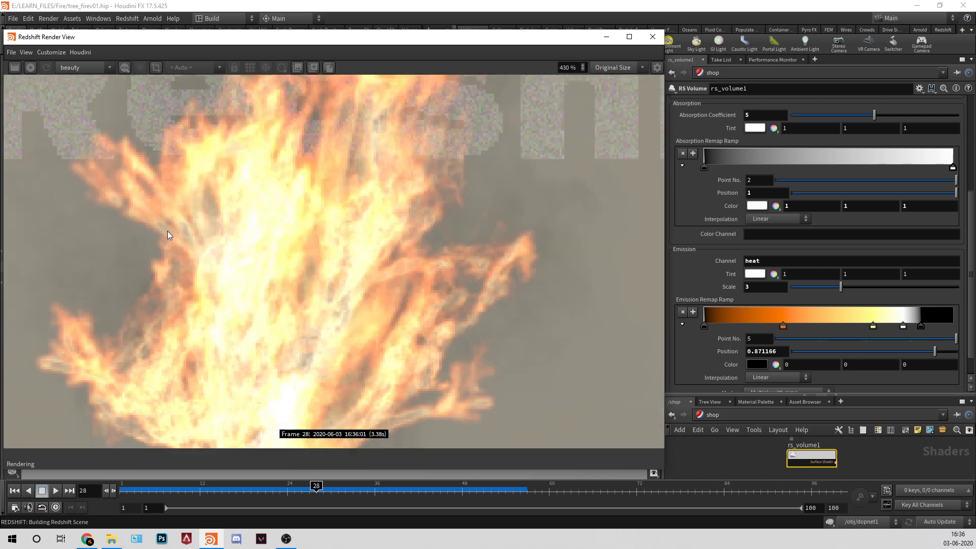
# Delete the black end point of the Emission Remap Ramp and re-render the frame for comparison.
pyautogui.click(922, 328)
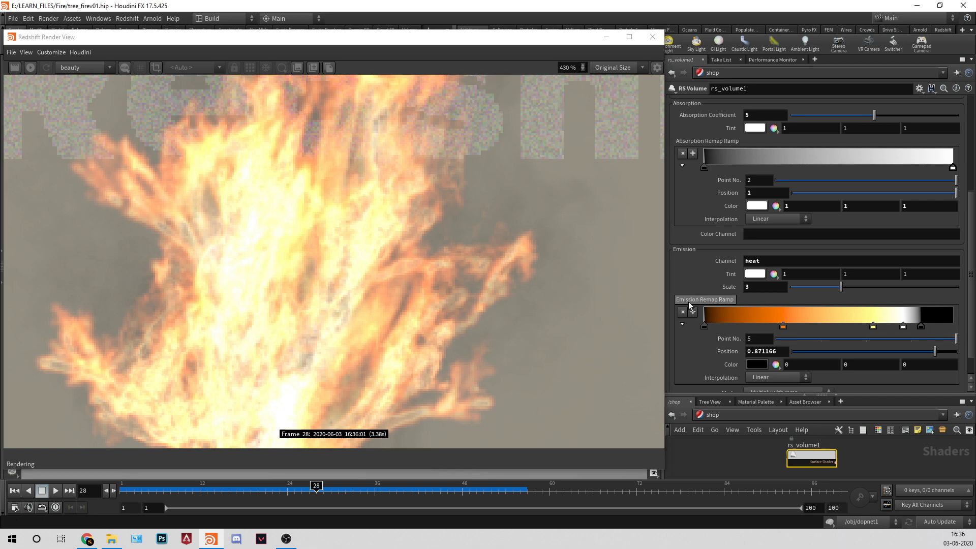
pyautogui.click(686, 313)
pyautogui.click(11, 67)
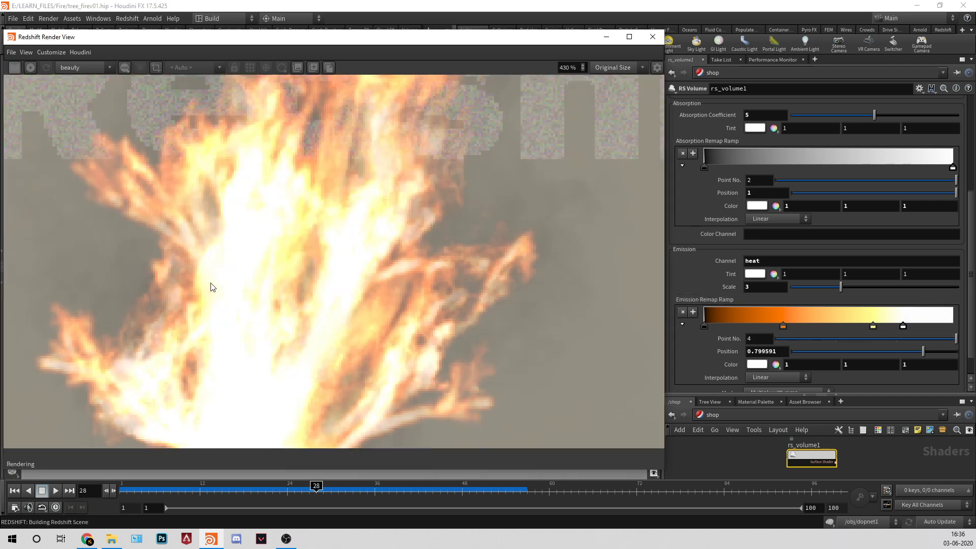
# Add a black point at about 0.861 at the hot end of the Emission Remap Ramp and re-render the frame.
pyautogui.click(919, 324)
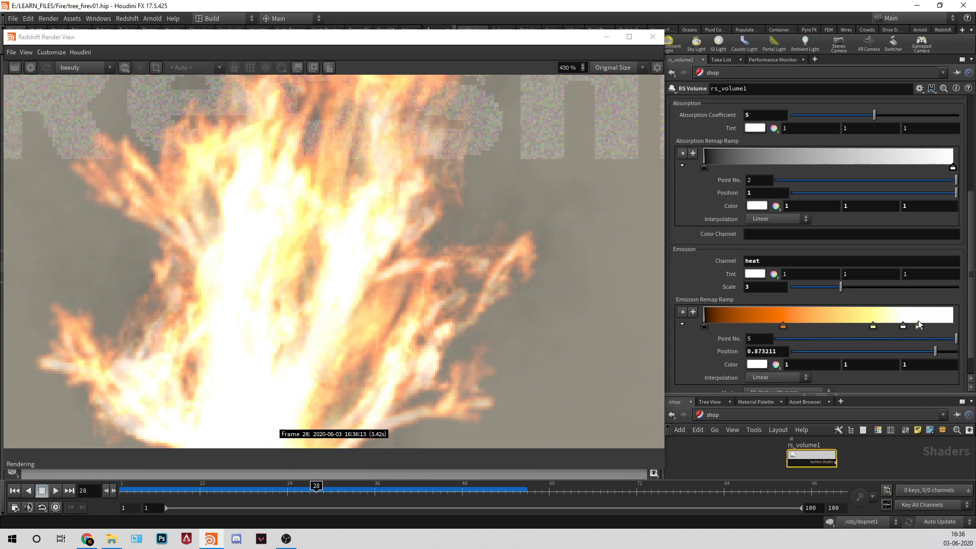
pyautogui.doubleClick(919, 329)
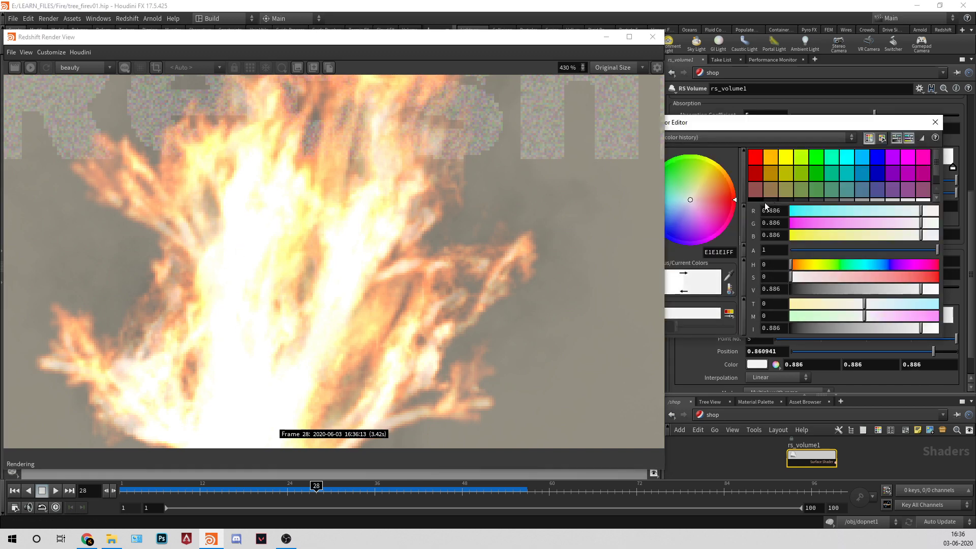
pyautogui.click(758, 199)
pyautogui.click(935, 122)
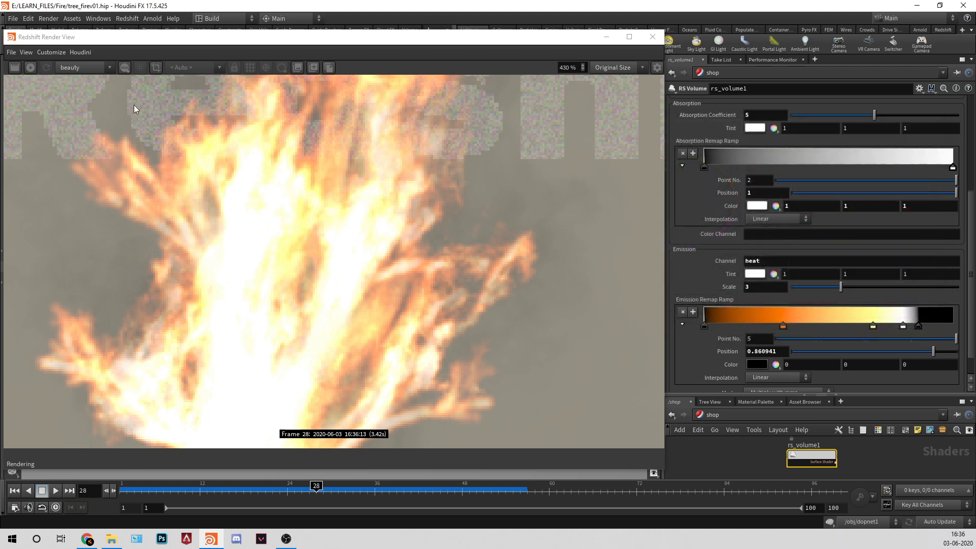
pyautogui.click(14, 53)
pyautogui.click(14, 52)
pyautogui.click(19, 72)
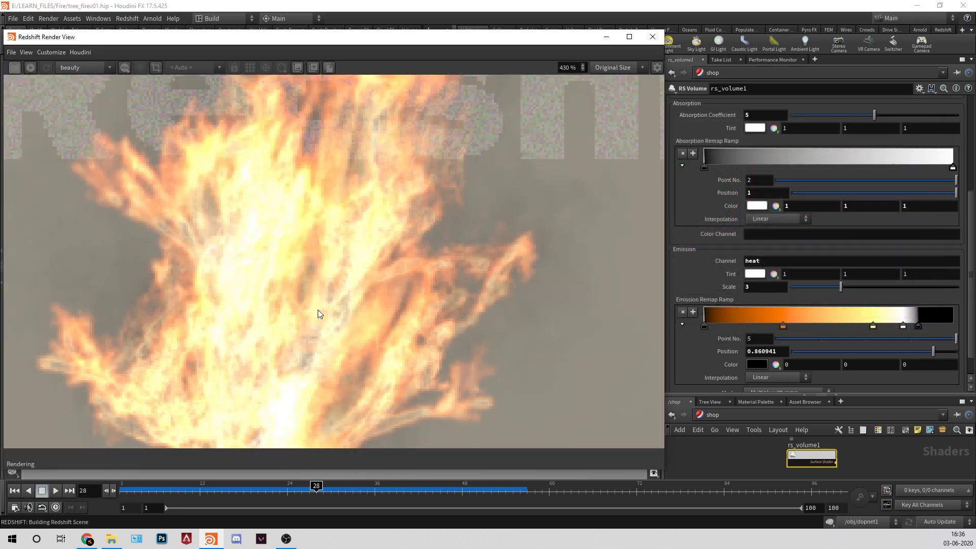
pyautogui.scroll(-4, 345, 311)
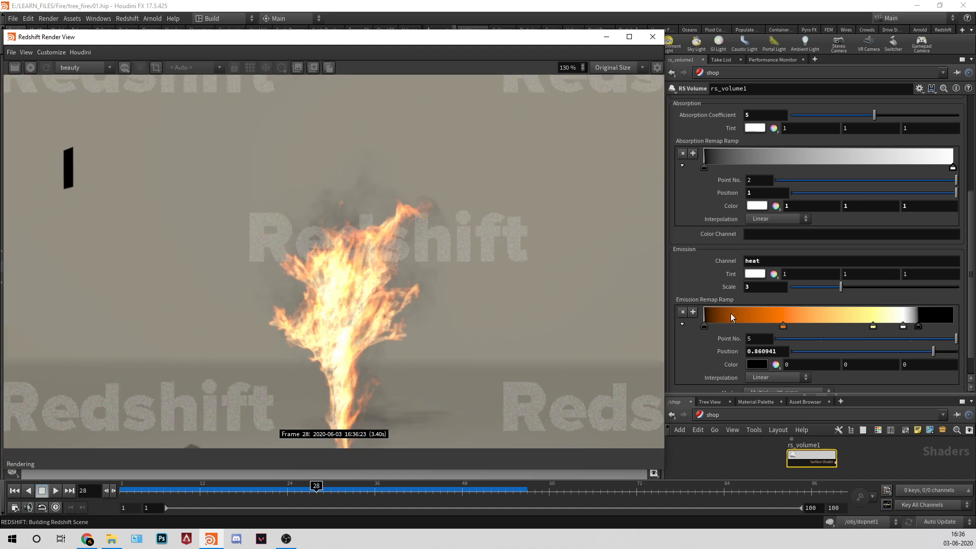
# Move the black start point of the Emission Remap Ramp to about 0.078 and re-render the frame.
pyautogui.moveTo(720, 322); pyautogui.dragTo(760, 328)
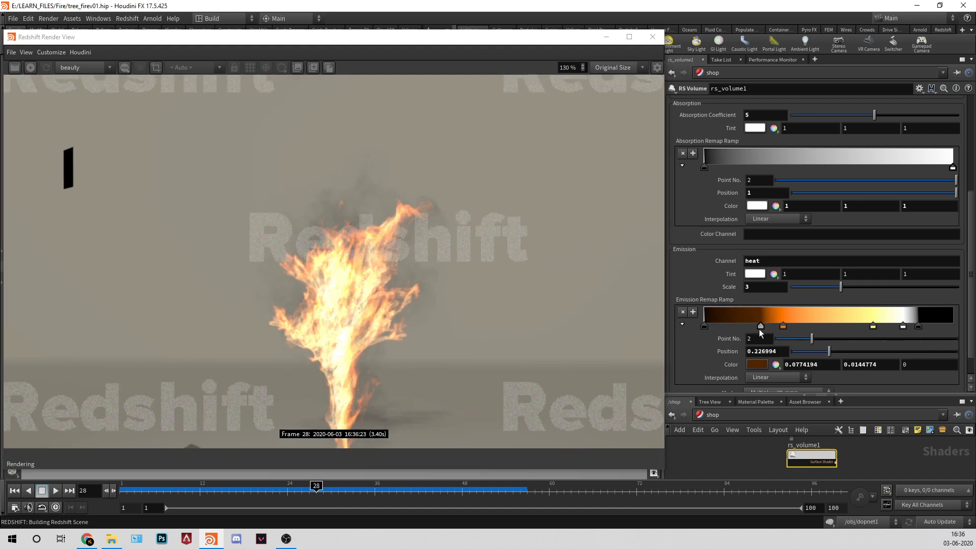
pyautogui.click(682, 312)
pyautogui.moveTo(707, 327); pyautogui.dragTo(759, 326)
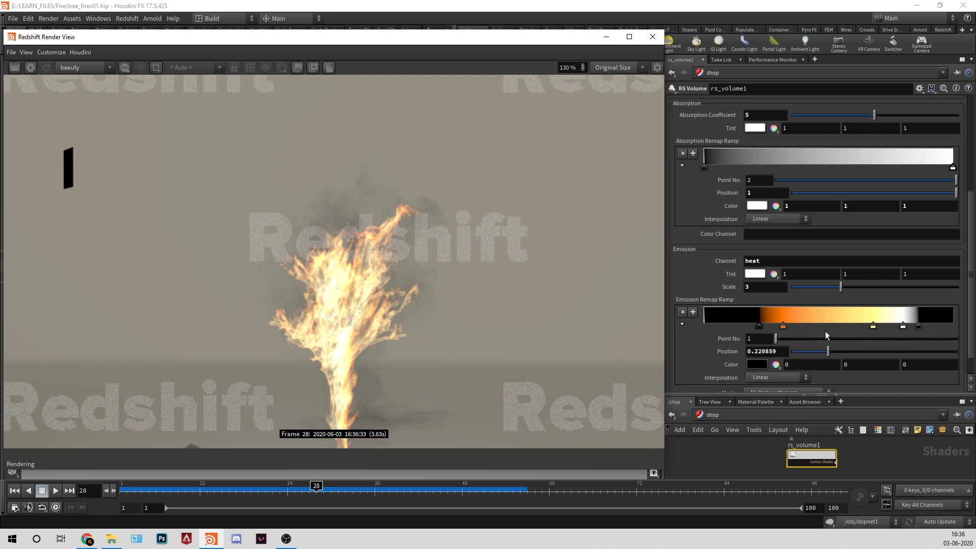
pyautogui.moveTo(759, 330); pyautogui.dragTo(723, 330)
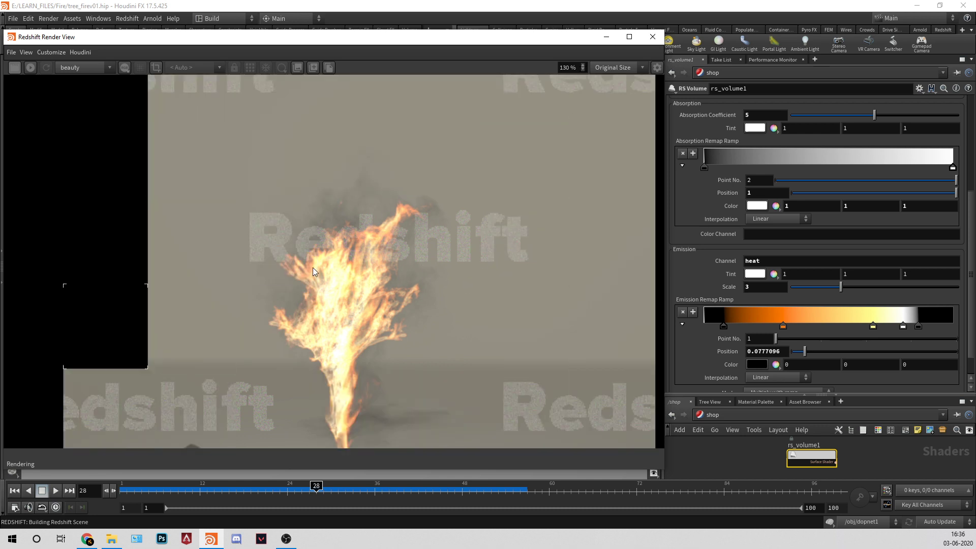
# Shift the orange point to about 0.262 and the yellow point to about 0.581 on the Emission Remap Ramp.
pyautogui.moveTo(783, 326); pyautogui.dragTo(769, 326)
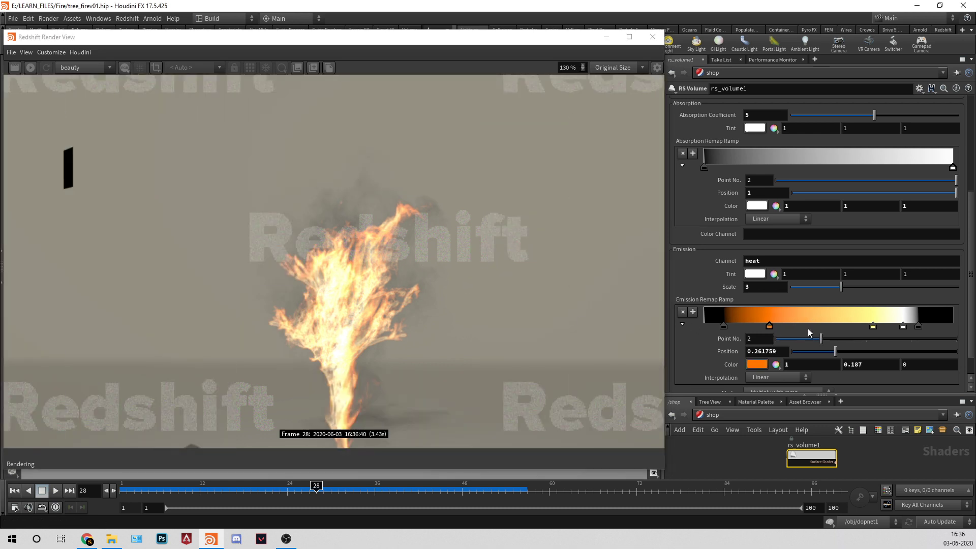
pyautogui.moveTo(873, 326); pyautogui.dragTo(848, 326)
pyautogui.click(756, 287)
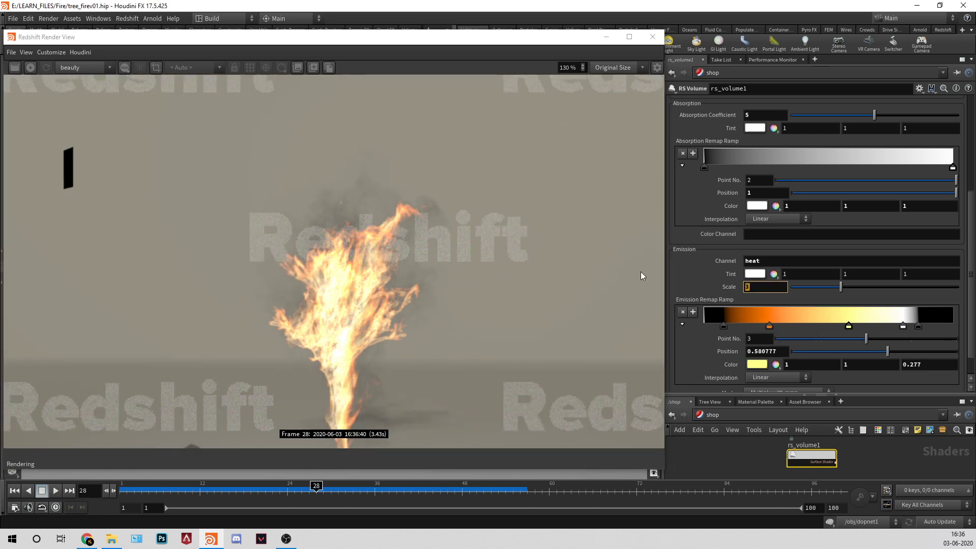
# Try a New Max of 2 in the Emission Remap Range, settle on 1.5 and re-render the frame.
pyautogui.scroll(5, 685, 130)
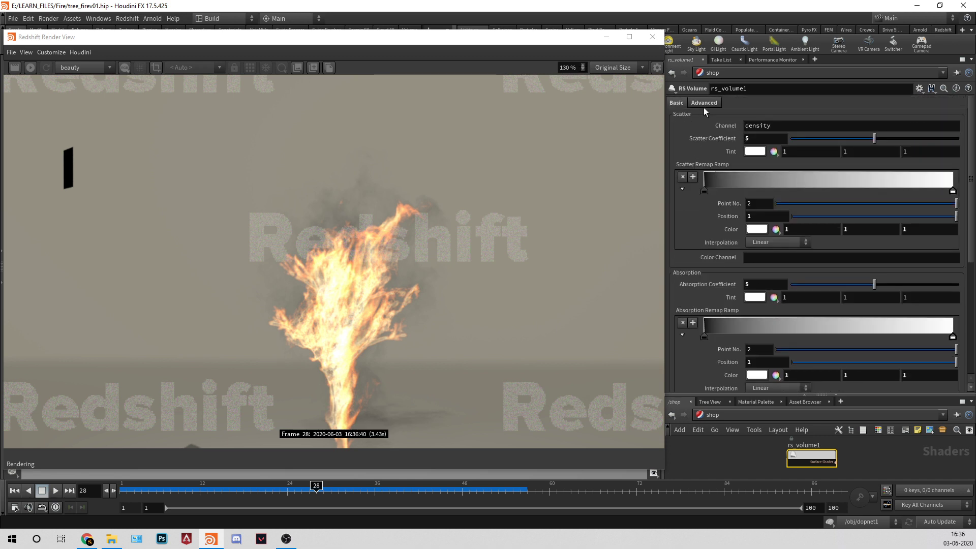
pyautogui.click(713, 104)
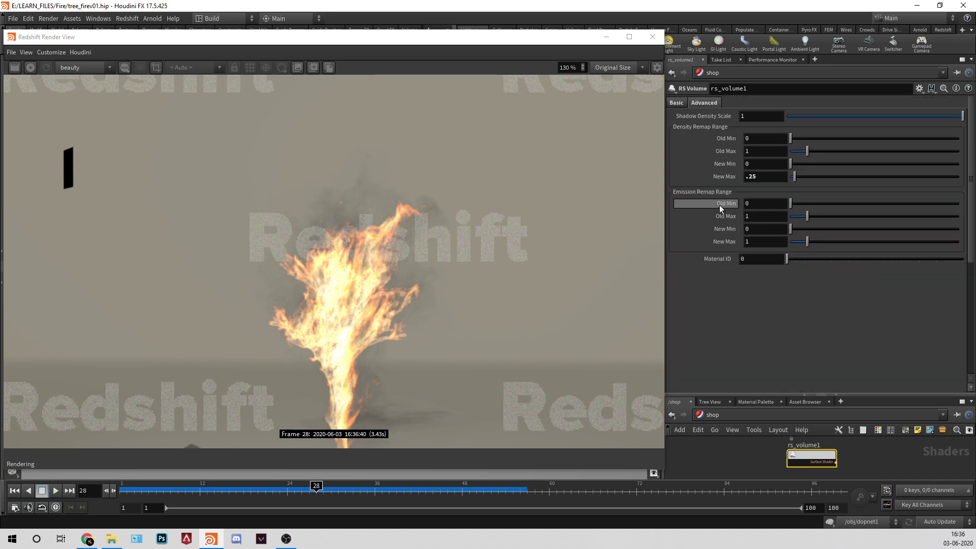
pyautogui.click(764, 241)
pyautogui.write('2')
pyautogui.press('Return')
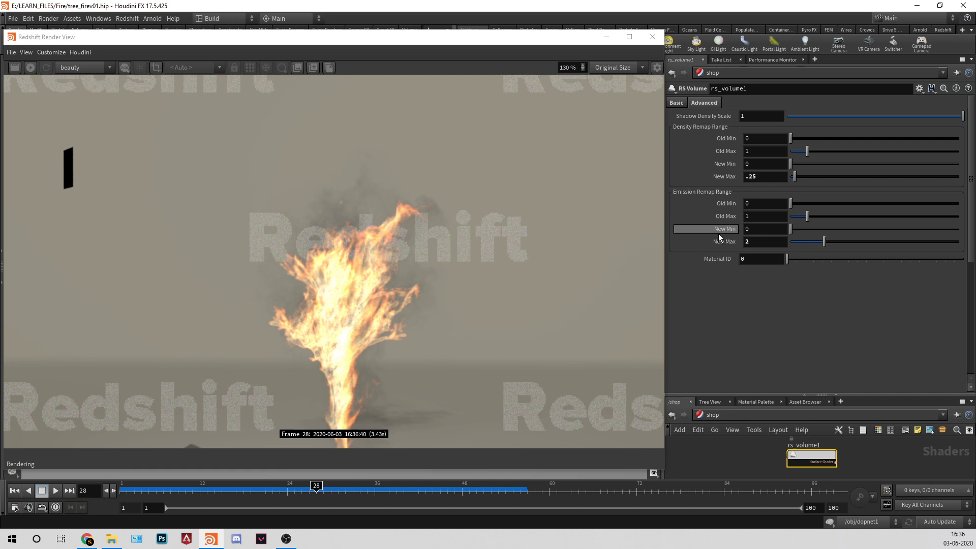
pyautogui.moveTo(758, 242); pyautogui.dragTo(639, 226)
pyautogui.write('1.5')
pyautogui.press('Return')
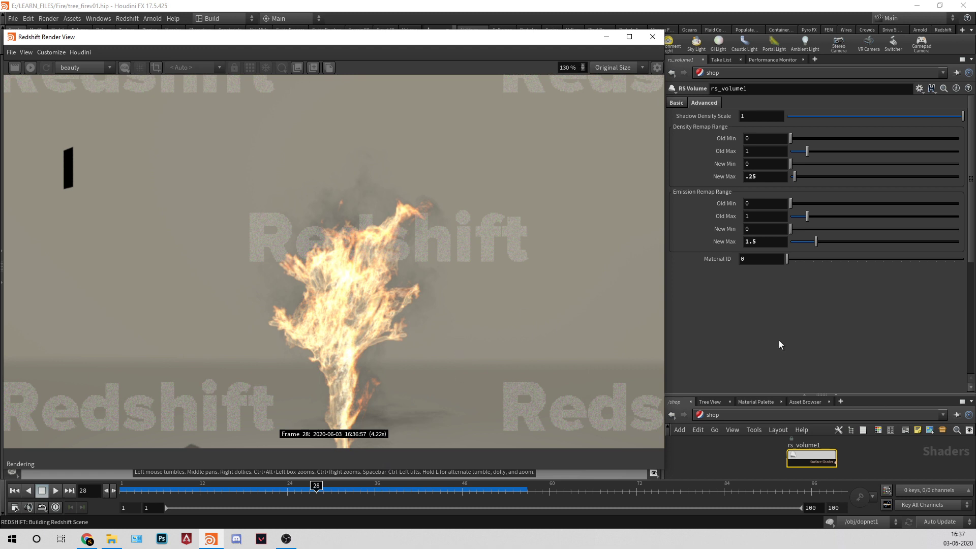
# Move the Emission Remap Ramp's orange point to about 0.521, recolour it deeper orange (1, 0.111, 0) and re-render the frame.
pyautogui.moveTo(752, 394); pyautogui.dragTo(747, 306)
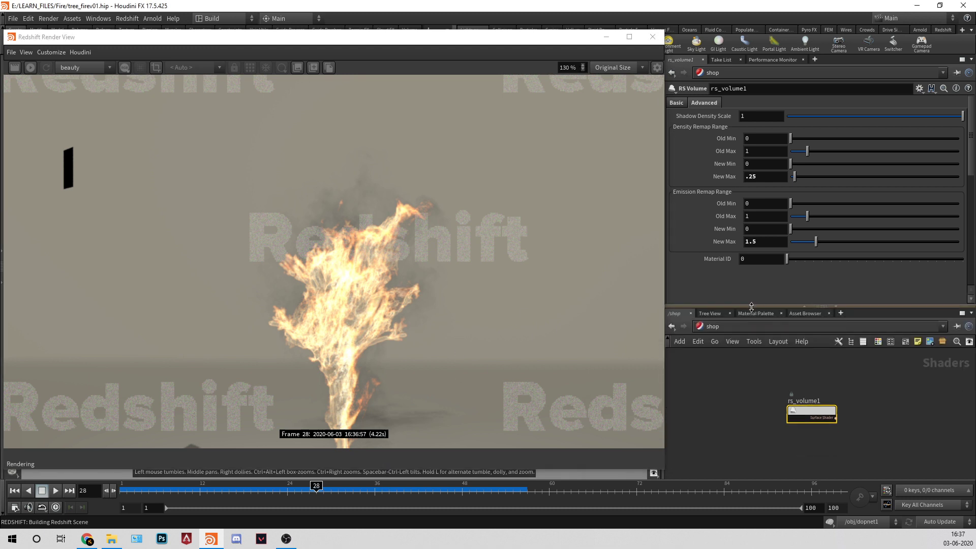
pyautogui.click(677, 103)
pyautogui.scroll(-10, 784, 247)
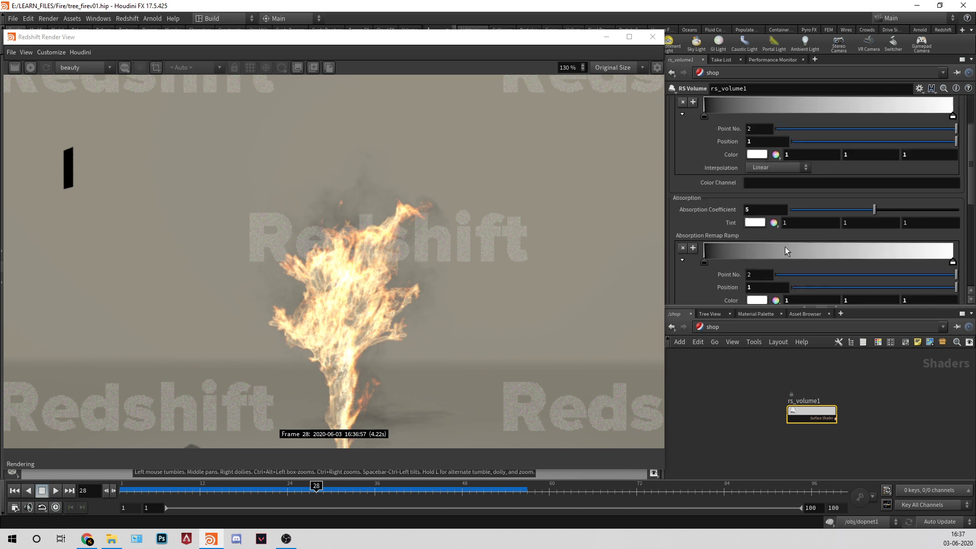
pyautogui.moveTo(767, 207); pyautogui.dragTo(825, 214)
pyautogui.click(770, 210)
pyautogui.click(684, 196)
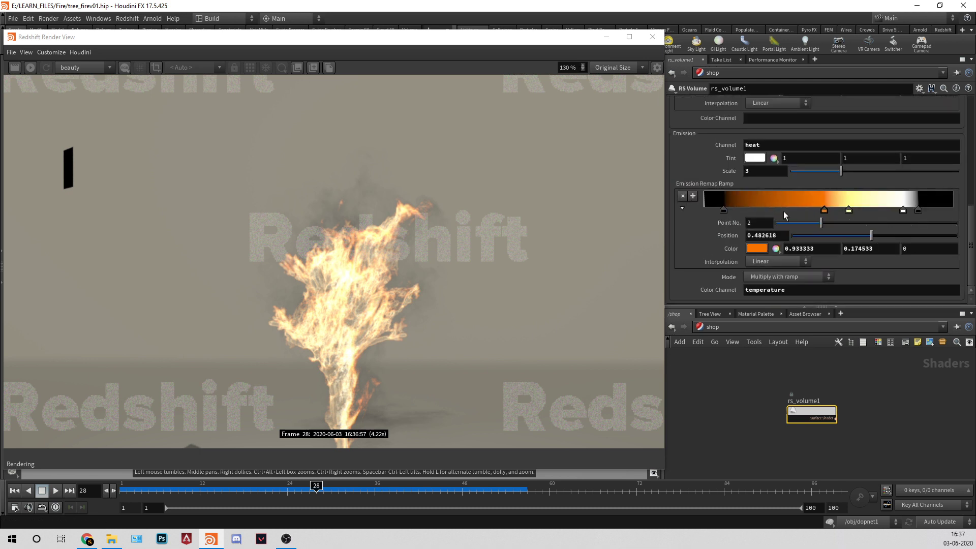
pyautogui.doubleClick(824, 213)
pyautogui.click(769, 159)
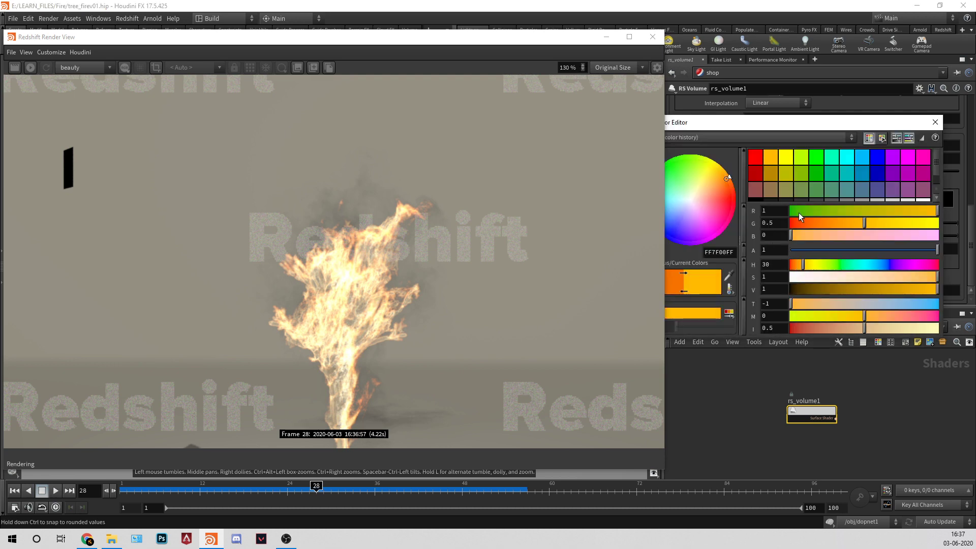
pyautogui.moveTo(813, 223); pyautogui.dragTo(840, 212)
pyautogui.click(934, 122)
pyautogui.click(265, 131)
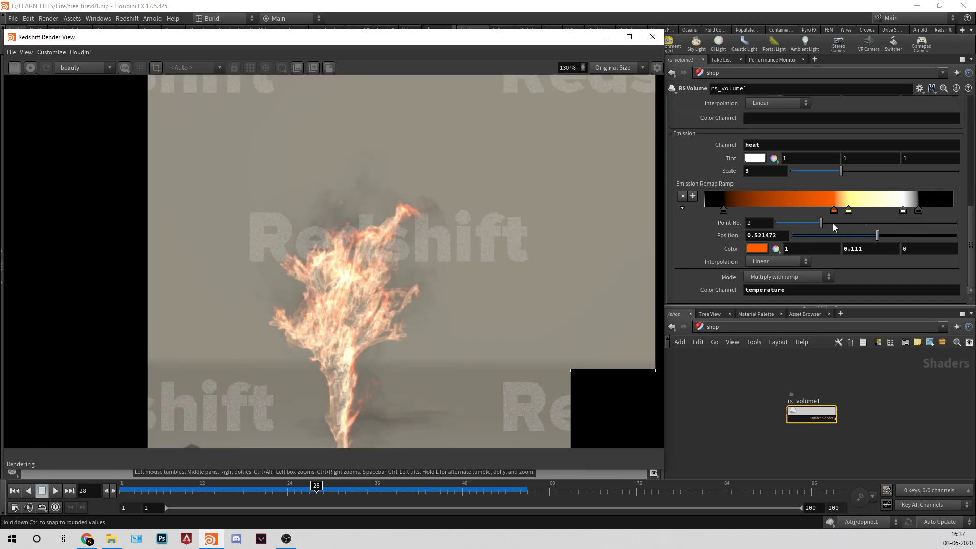
# Move the ramp's orange point to about 0.337 and yellow to about 0.84, shift white and black closer to the end, and re-render.
pyautogui.moveTo(833, 210); pyautogui.dragTo(788, 210)
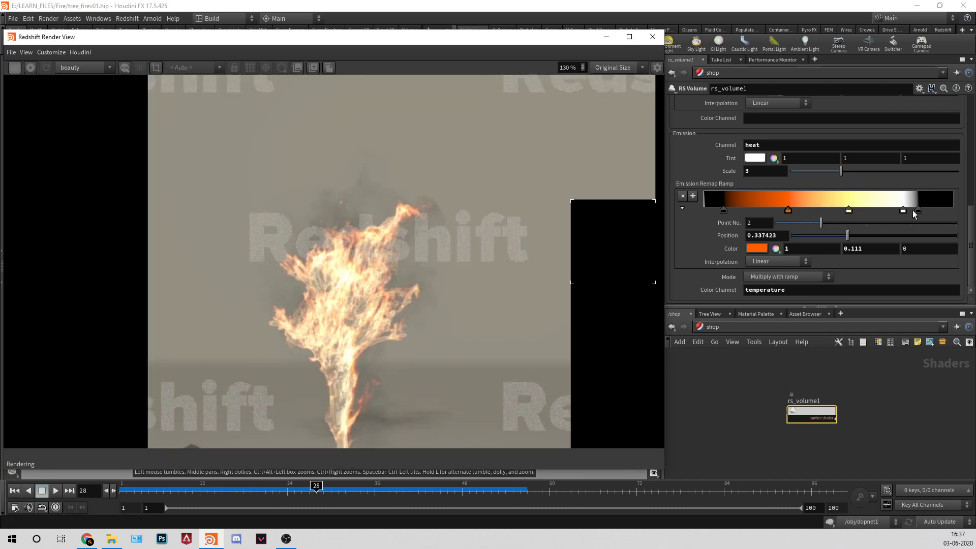
pyautogui.moveTo(919, 210)
pyautogui.mouseDown()
pyautogui.moveTo(945, 211)
pyautogui.moveTo(909, 211)
pyautogui.moveTo(935, 212)
pyautogui.mouseUp()
pyautogui.moveTo(850, 211); pyautogui.dragTo(913, 210)
pyautogui.click(16, 68)
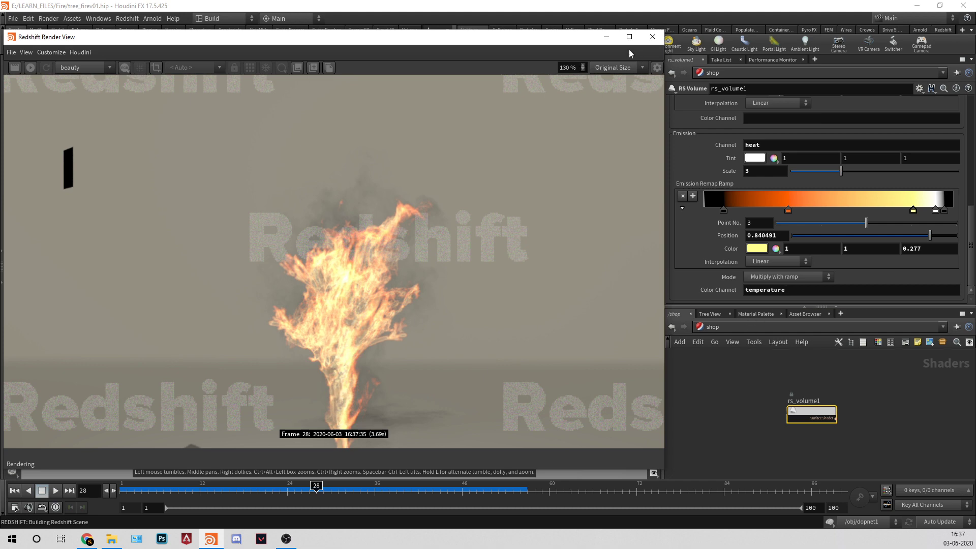
# Minimize the render view and Houdini, and launch Nuke.
pyautogui.click(606, 36)
pyautogui.click(917, 6)
pyautogui.press('super')
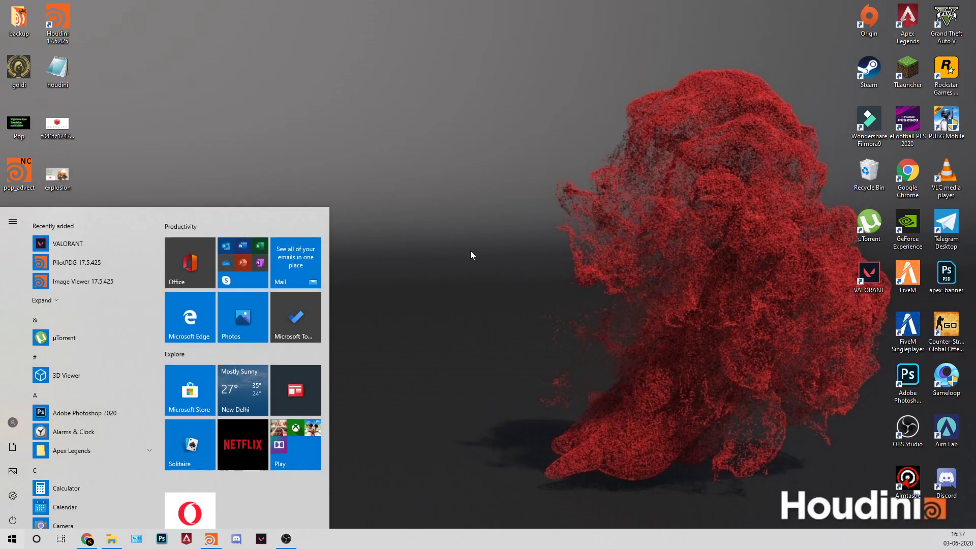
pyautogui.write('nuke')
pyautogui.press('Return')
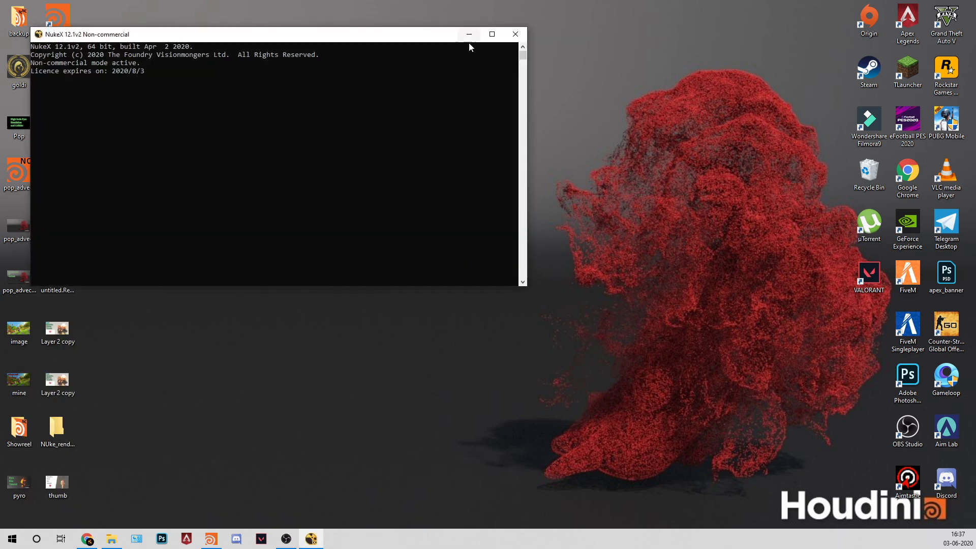
# Minimize the Nuke console, decline restoring the autosaved script and dismiss the non-commercial version notice.
pyautogui.click(469, 36)
pyautogui.rightClick(245, 54)
pyautogui.click(277, 85)
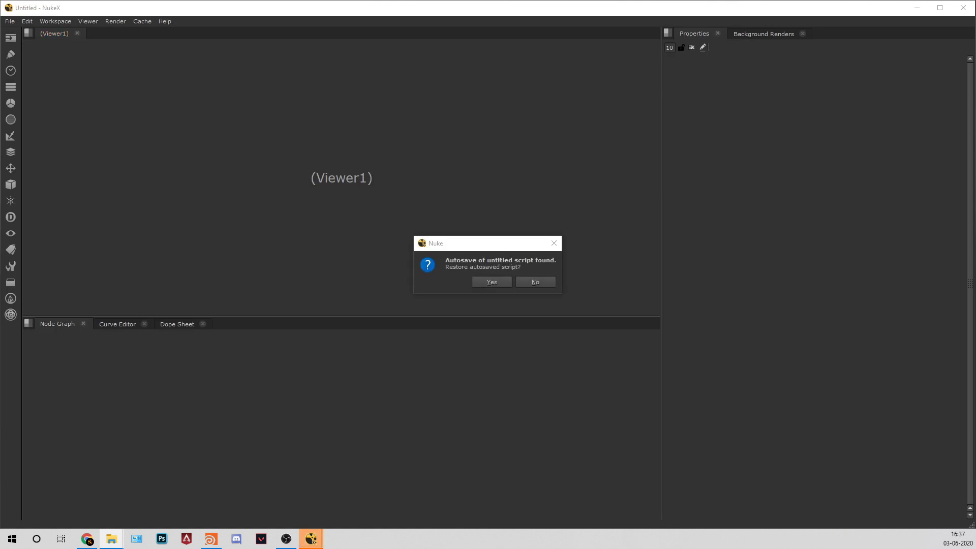
pyautogui.click(535, 282)
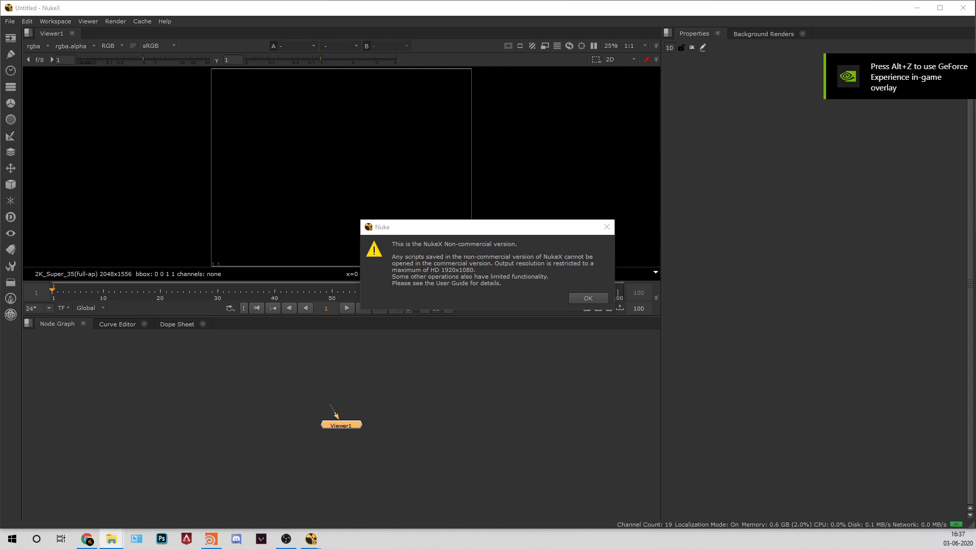
pyautogui.click(586, 298)
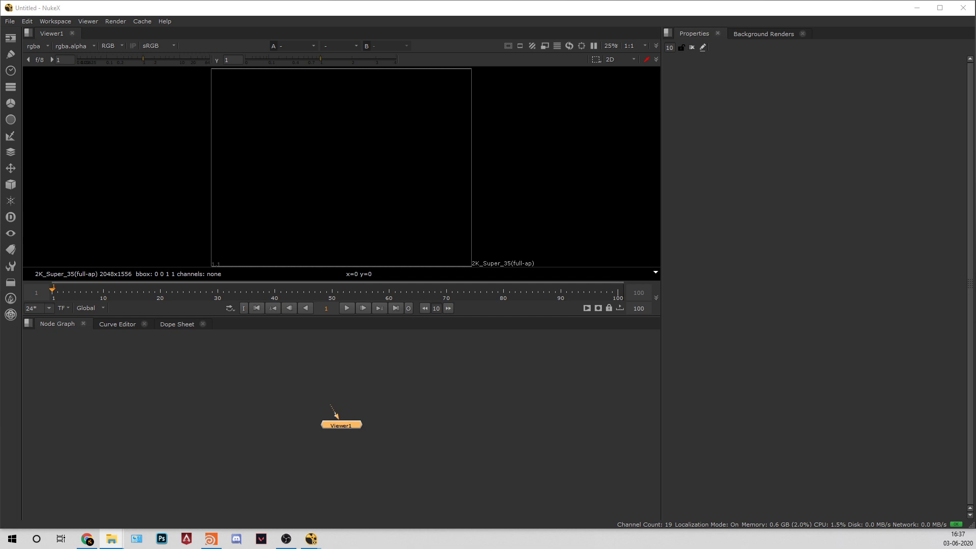
# Bring the rendered fire image sequences into the node graph and show the firev02 sequence in the viewer.
pyautogui.moveTo(224, 305); pyautogui.dragTo(226, 379)
pyautogui.moveTo(269, 404); pyautogui.dragTo(386, 390)
pyautogui.click(387, 391)
pyautogui.press('1')
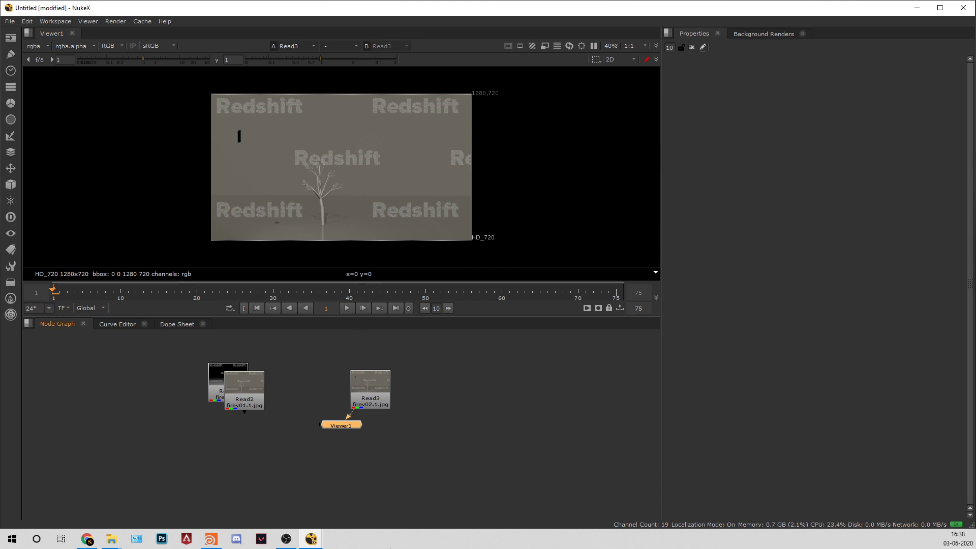
# Go to frame 49 and examine the firev02 render in an enlarged viewer before restoring the layout.
pyautogui.moveTo(352, 316); pyautogui.dragTo(401, 483)
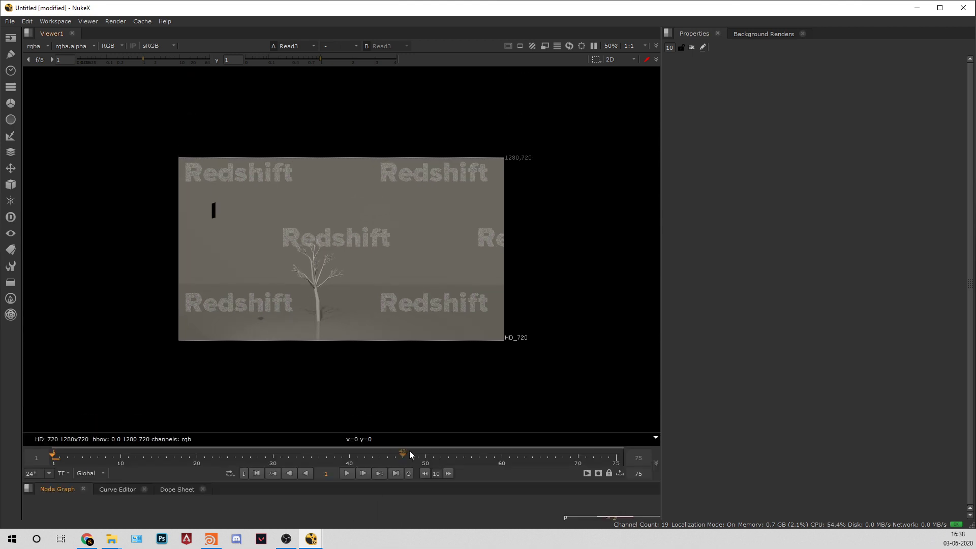
pyautogui.click(418, 455)
pyautogui.press('space')
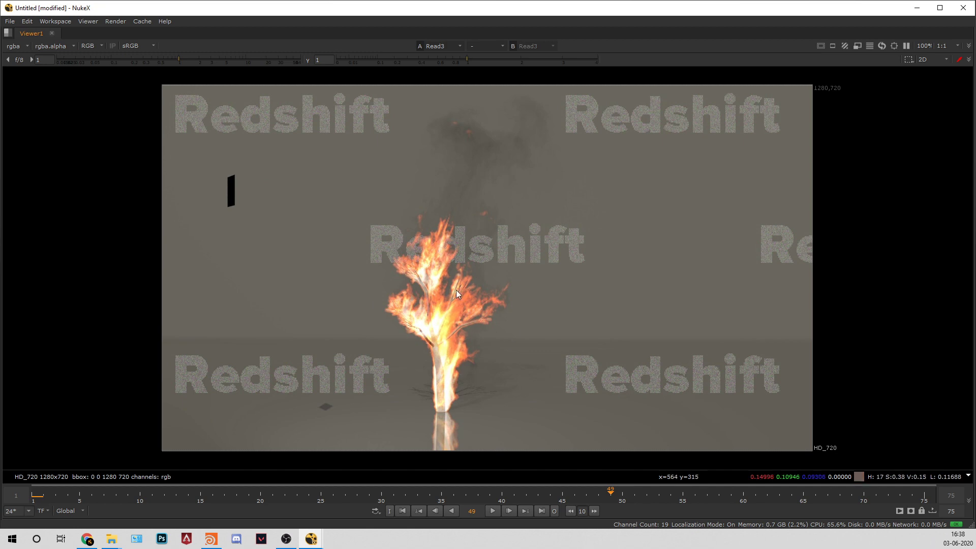
pyautogui.press('space')
pyautogui.press('space')
pyautogui.press('space')
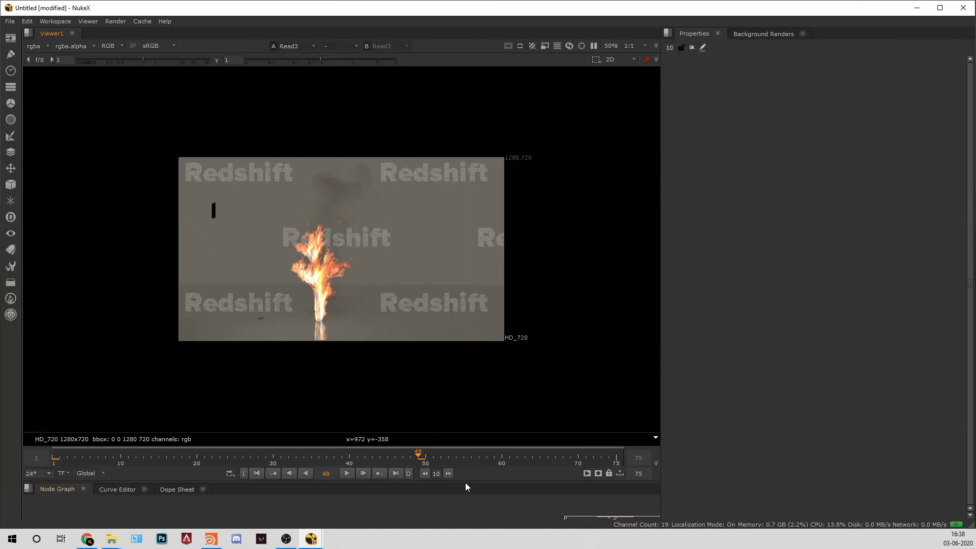
pyautogui.moveTo(464, 482); pyautogui.dragTo(463, 326)
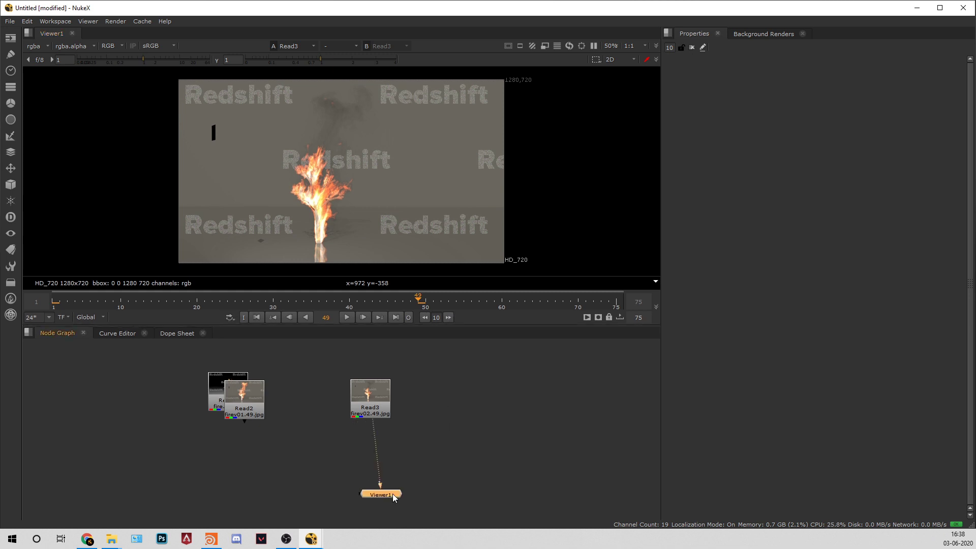
# Insert a Grade node between Read3 and the viewer and set its gain to 1.34.
pyautogui.click(447, 454)
pyautogui.press('Tab')
pyautogui.write('ex')
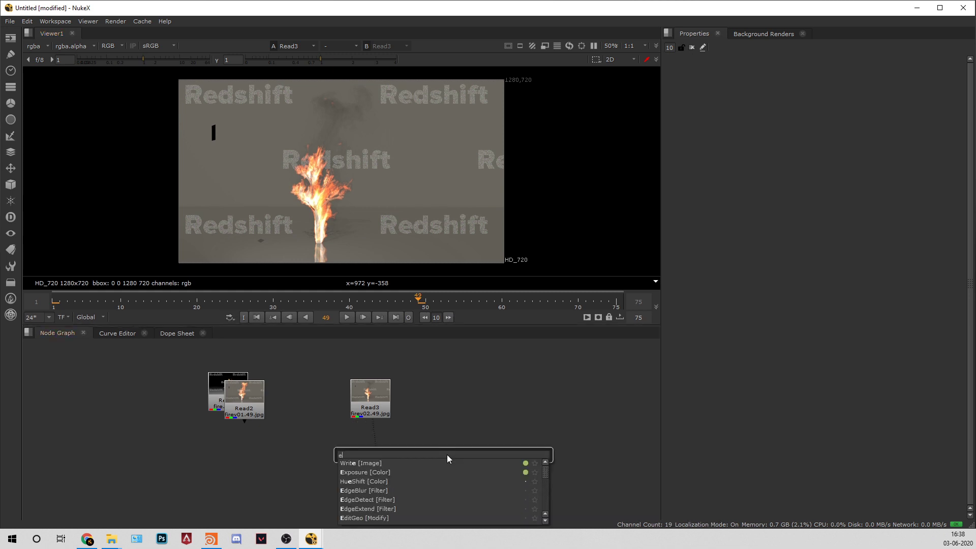
pyautogui.press('BackSpace')
pyautogui.press('BackSpace')
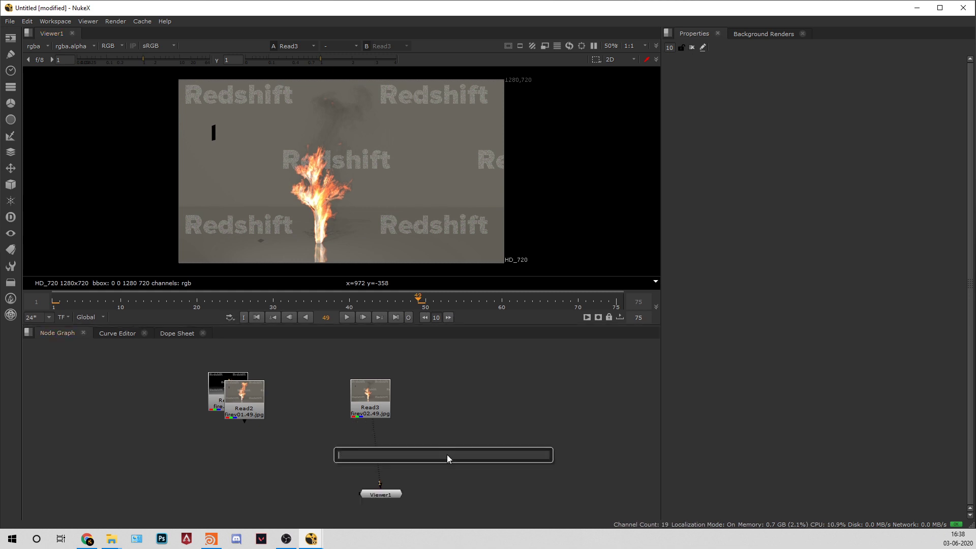
pyautogui.write('grade')
pyautogui.press('Return')
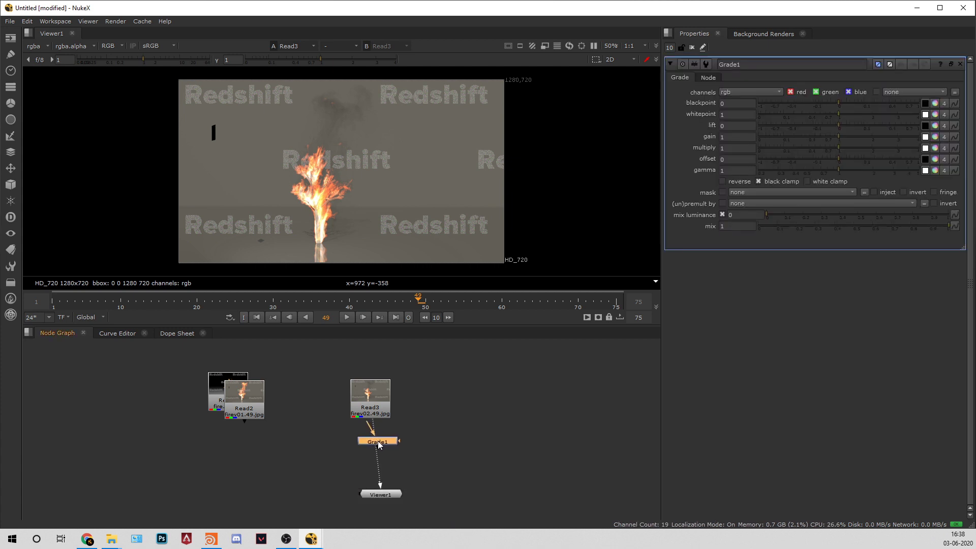
pyautogui.click(375, 440)
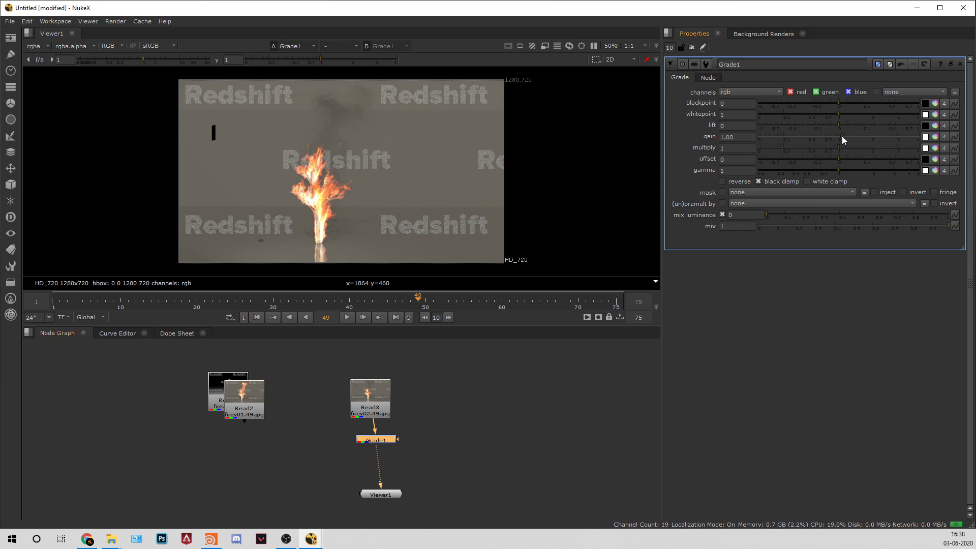
pyautogui.moveTo(842, 136); pyautogui.dragTo(862, 137)
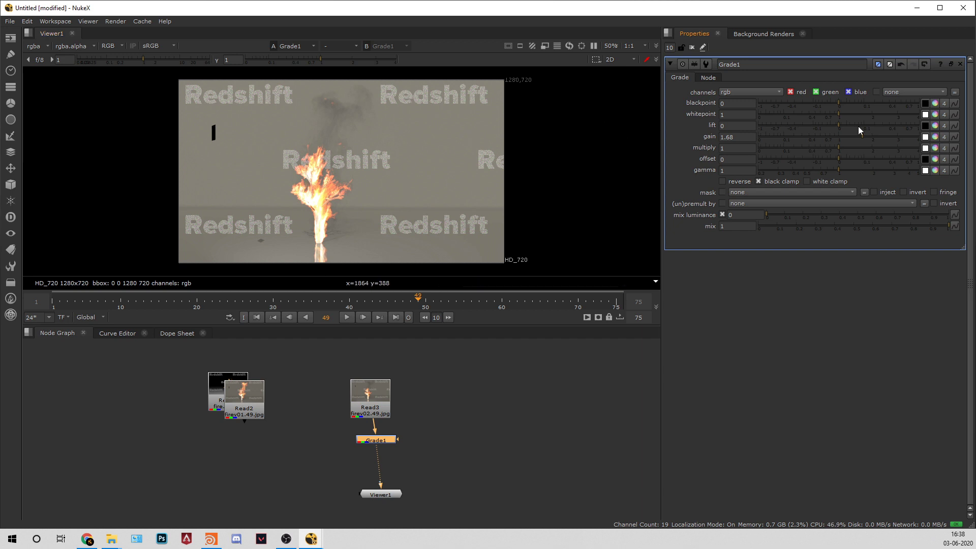
pyautogui.moveTo(865, 134)
pyautogui.mouseDown()
pyautogui.moveTo(840, 133)
pyautogui.moveTo(885, 137)
pyautogui.moveTo(813, 143)
pyautogui.moveTo(861, 148)
pyautogui.moveTo(852, 136)
pyautogui.mouseUp()
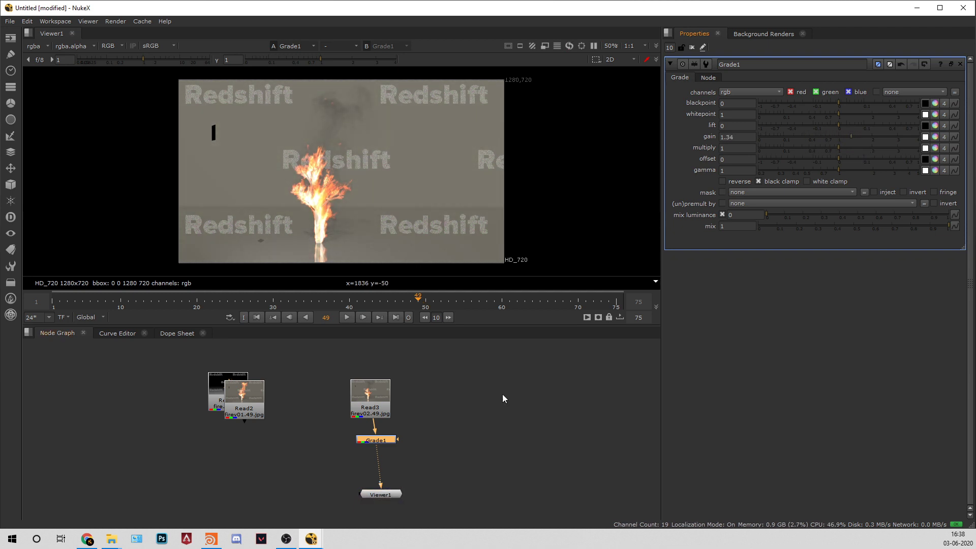
# Insert a Glow node between Grade1 and the viewer, and limit the open node property panels to 1.
pyautogui.press('Tab')
pyautogui.write('glow')
pyautogui.press('Return')
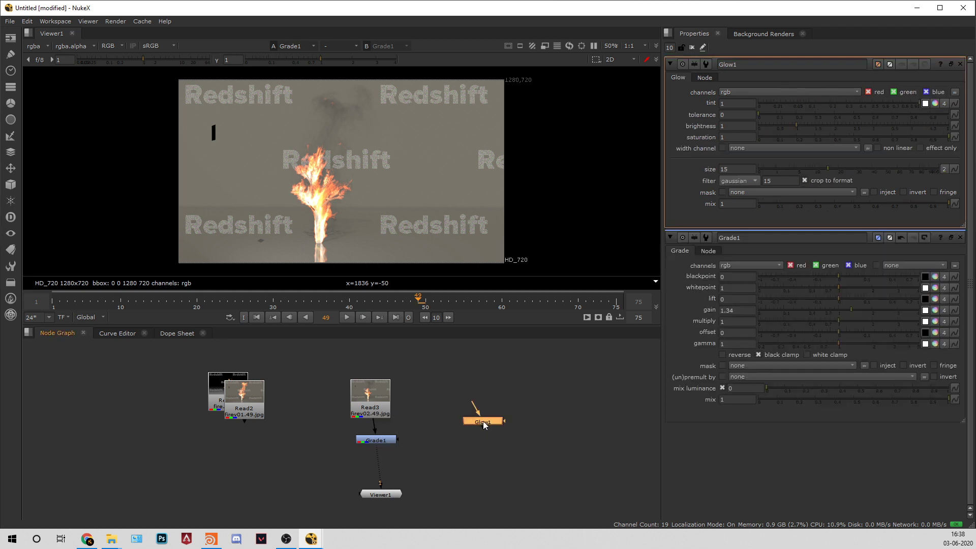
pyautogui.moveTo(483, 421); pyautogui.dragTo(380, 464)
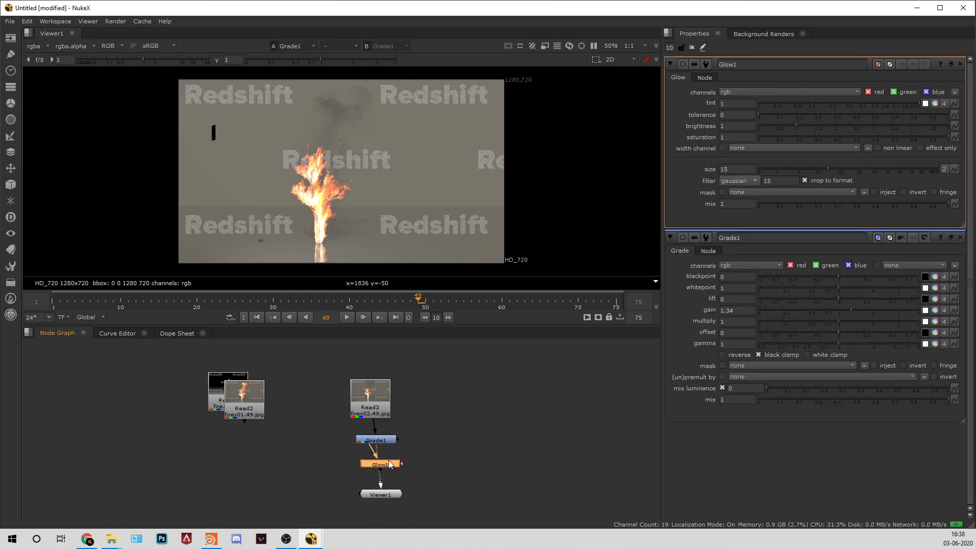
pyautogui.doubleClick(673, 47)
pyautogui.write('1')
# Set the Glow's size to 100, tolerance to 0.81 and brightness to 0.46, and check the frame in the maximized viewer.
pyautogui.moveTo(857, 171); pyautogui.dragTo(944, 169)
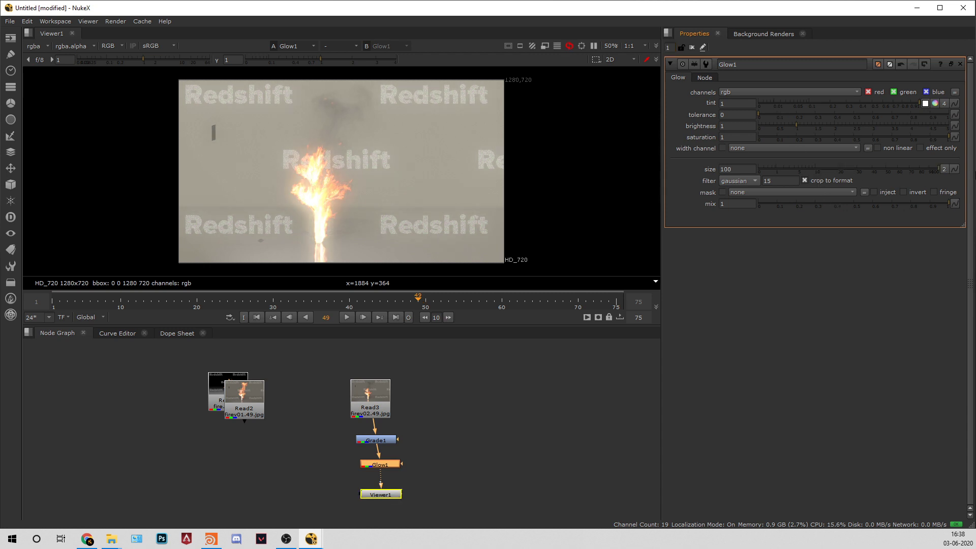
pyautogui.moveTo(762, 111); pyautogui.dragTo(915, 115)
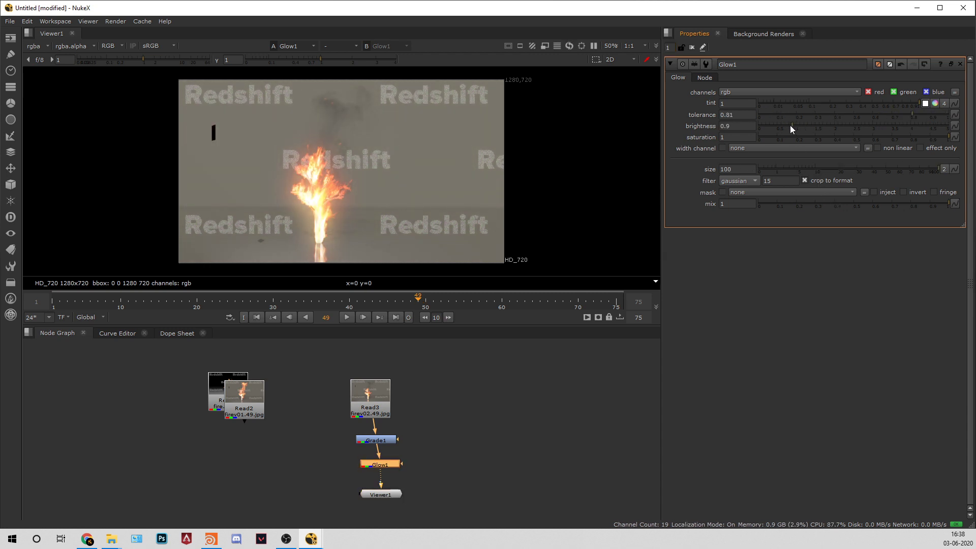
pyautogui.moveTo(790, 125); pyautogui.dragTo(776, 127)
pyautogui.press('space')
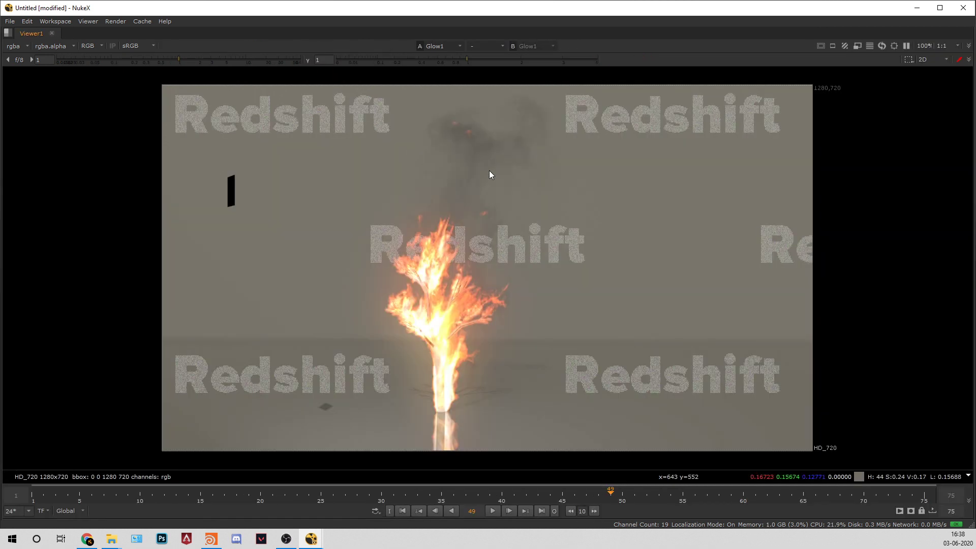
pyautogui.press('space')
# Insert a MotionBlur node after Glow1 and space it and the viewer node apart in the graph.
pyautogui.press('Tab')
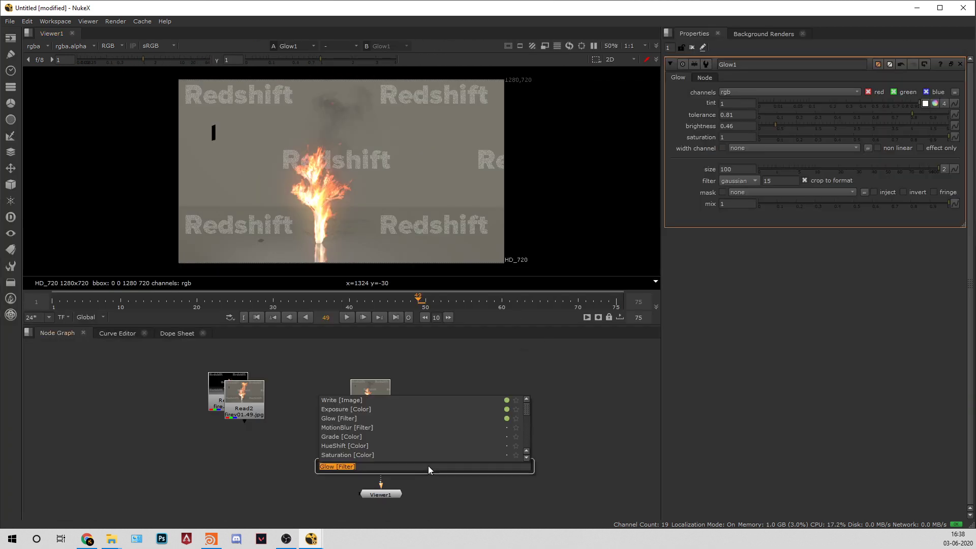
pyautogui.write('motionblur')
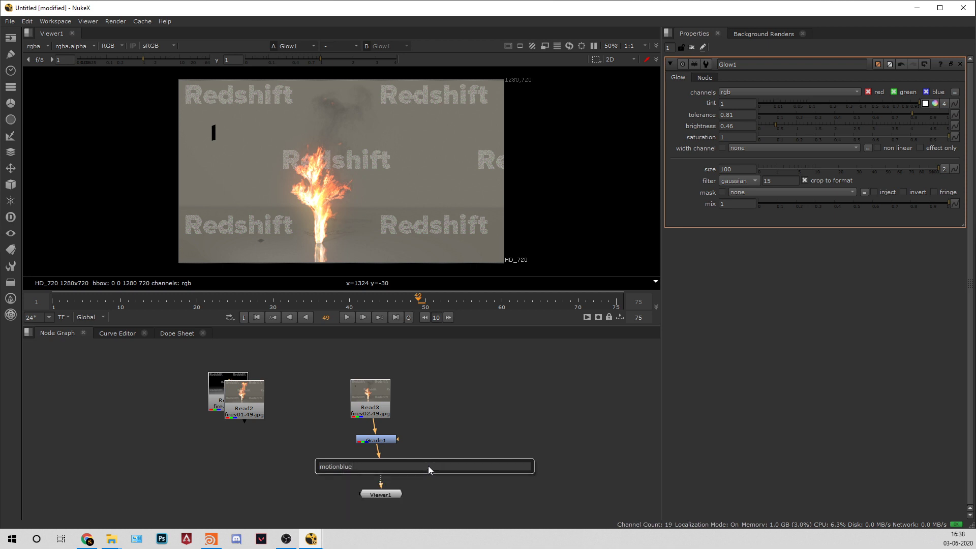
pyautogui.press('Return')
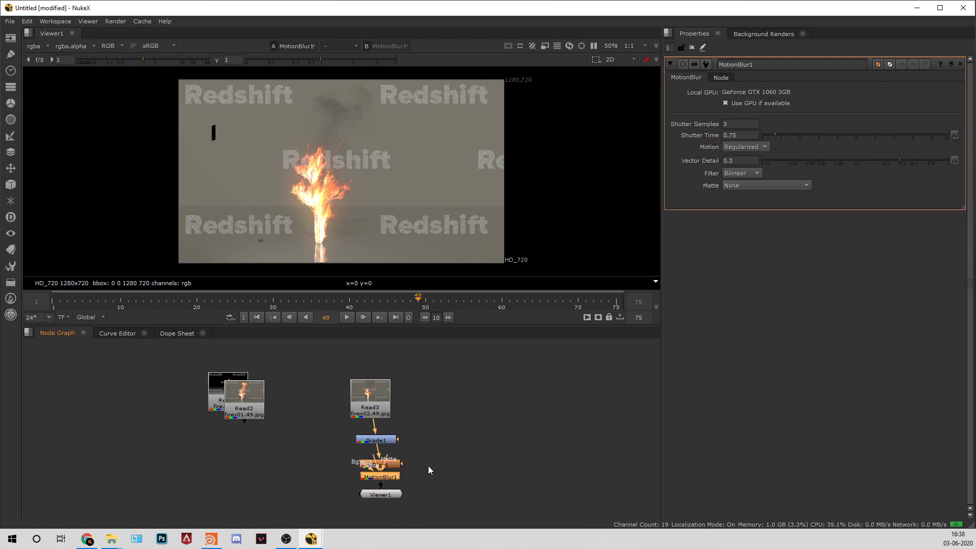
pyautogui.moveTo(392, 497); pyautogui.dragTo(486, 505)
pyautogui.moveTo(386, 480); pyautogui.dragTo(379, 489)
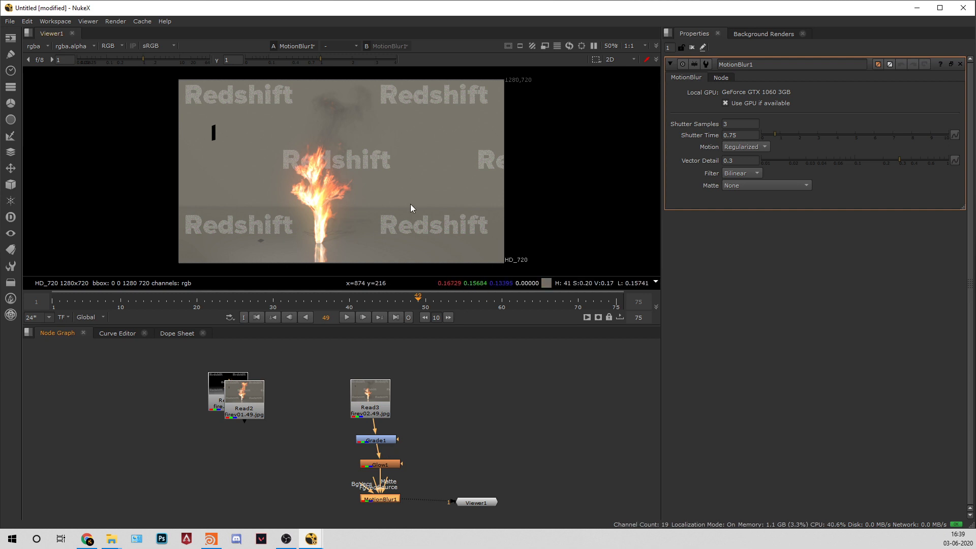
# Check the blurred fire full-size, go to the first frame and set the project's frame range start to 0.
pyautogui.press('space')
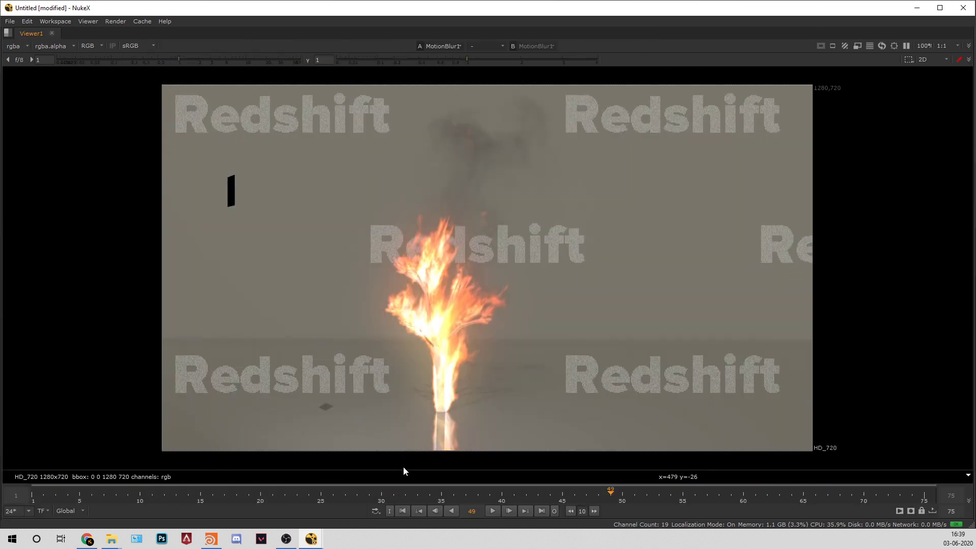
pyautogui.click(404, 511)
pyautogui.press('space')
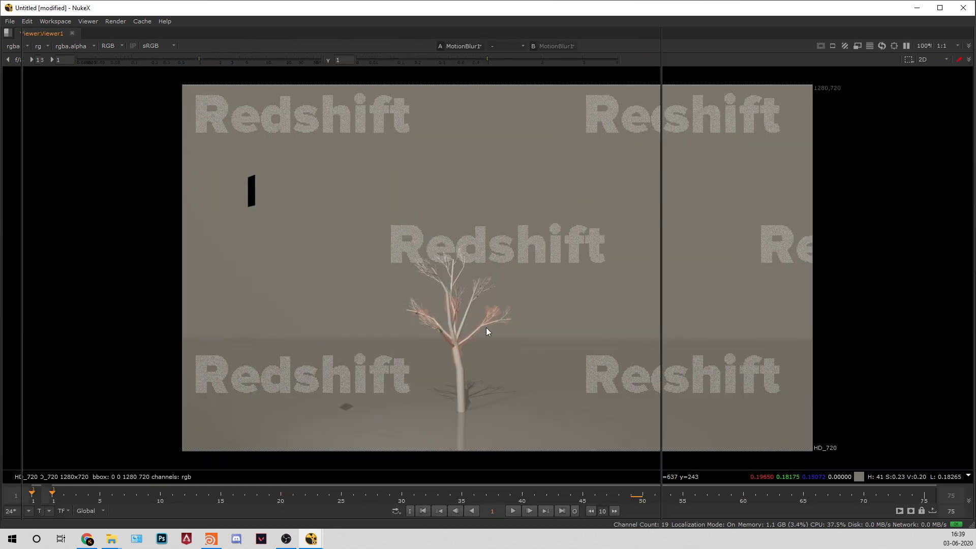
pyautogui.press('s')
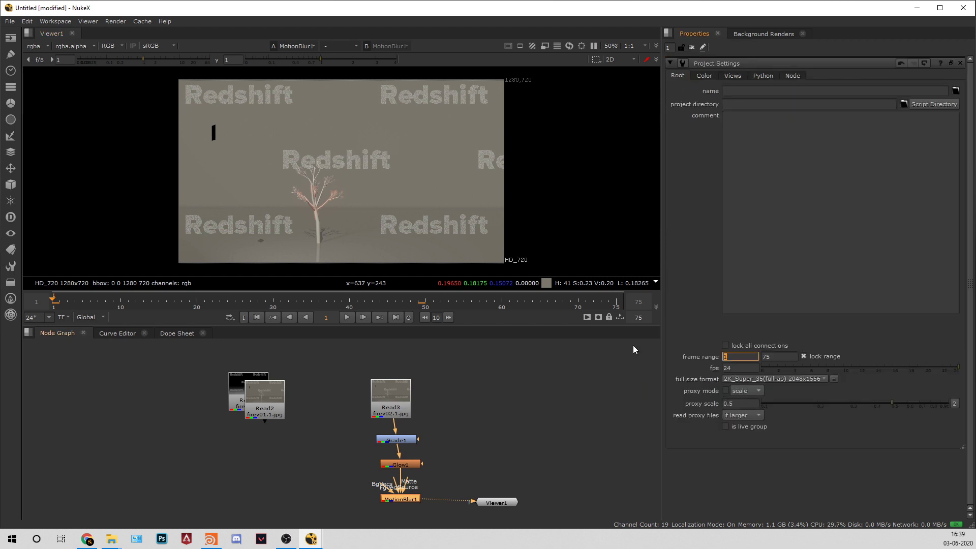
pyautogui.write('20')
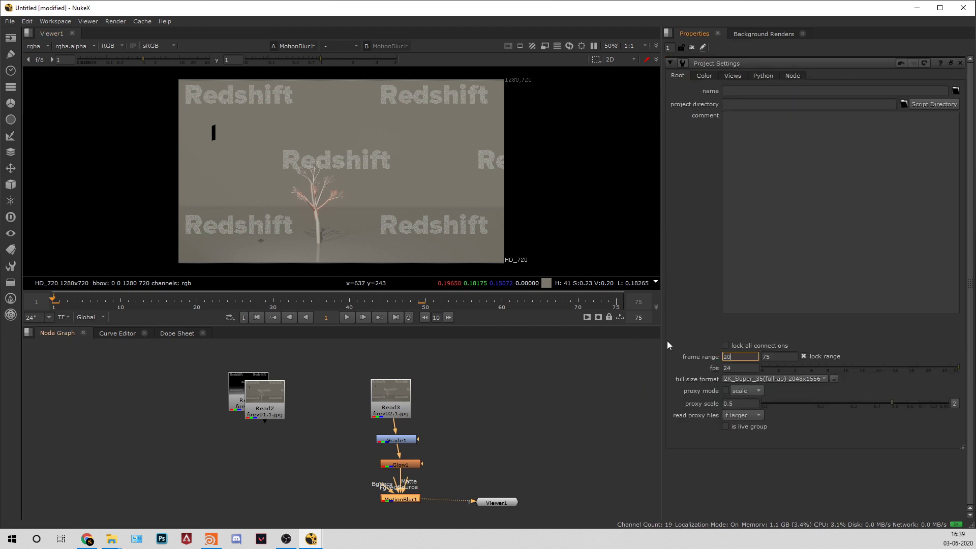
pyautogui.press('Return')
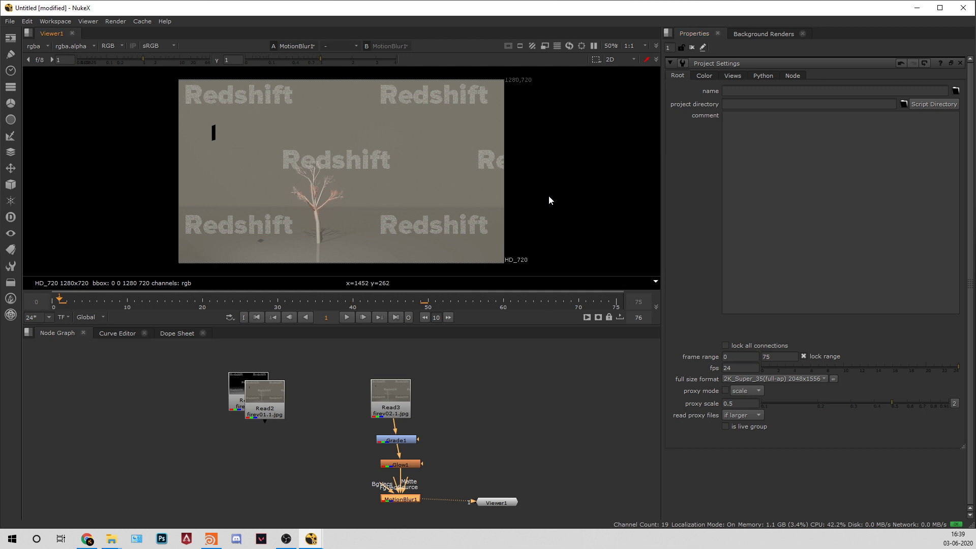
# Play the composited fire sequence from its first frame in the maximized viewer.
pyautogui.press('space')
pyautogui.click(405, 509)
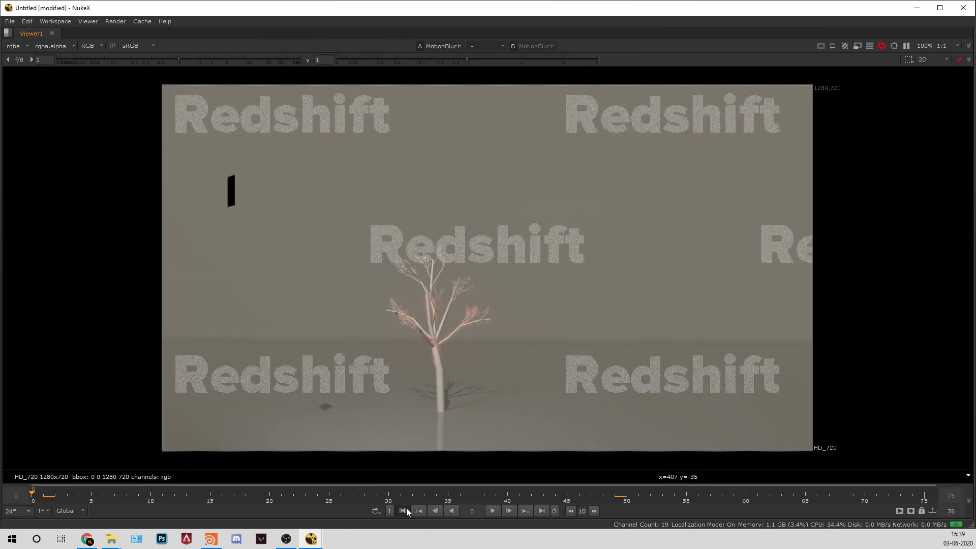
pyautogui.click(491, 510)
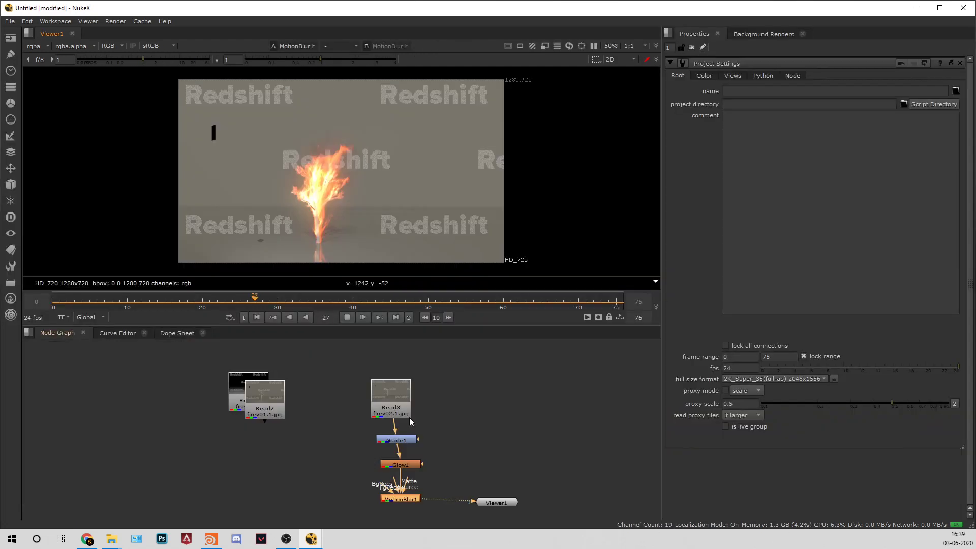
pyautogui.press('space')
# Switch to Houdini, close the Redshift Render View and return the network to the object level.
pyautogui.click(211, 538)
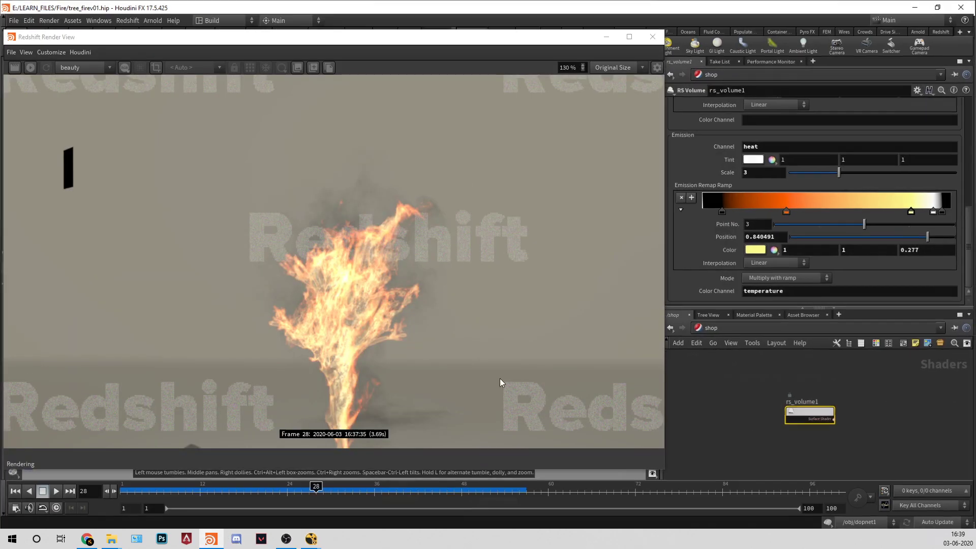
pyautogui.click(652, 36)
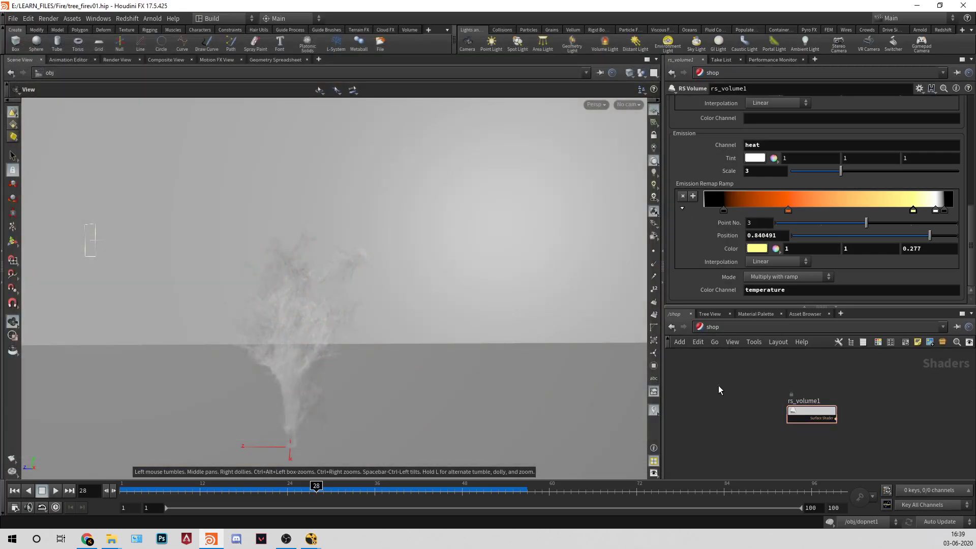
pyautogui.click(712, 327)
pyautogui.click(720, 376)
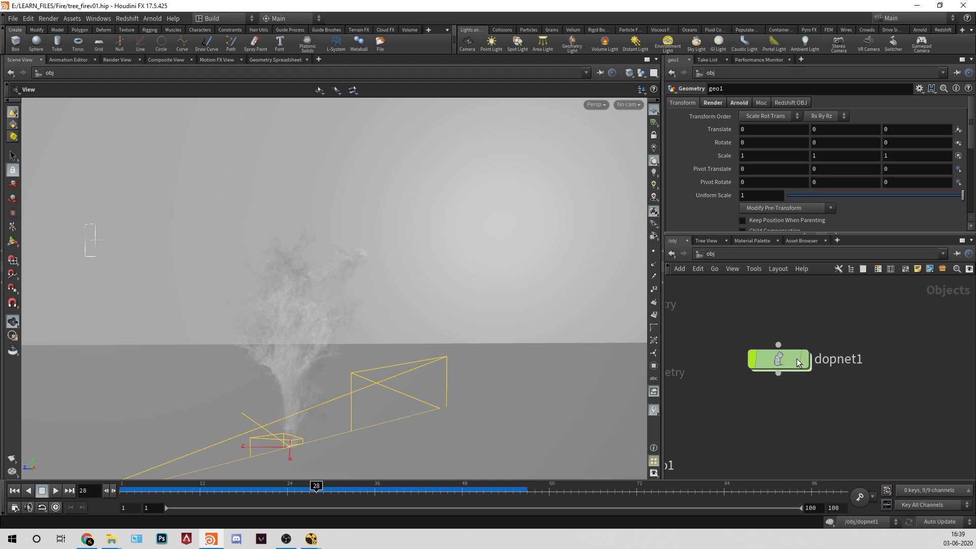
# Open dopnet1 and review the source volume and scale settings of volumesource1.
pyautogui.doubleClick(776, 365)
pyautogui.click(805, 386)
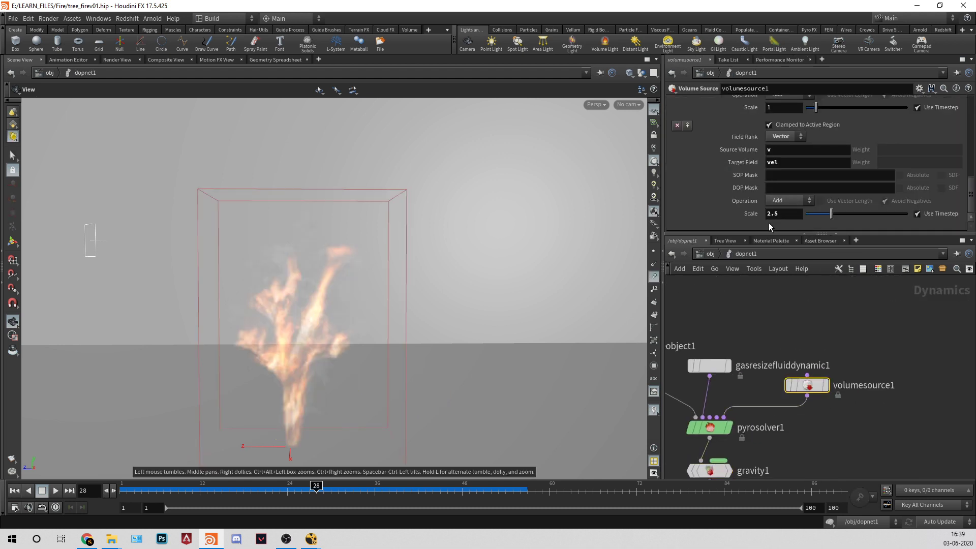
pyautogui.scroll(5, 768, 226)
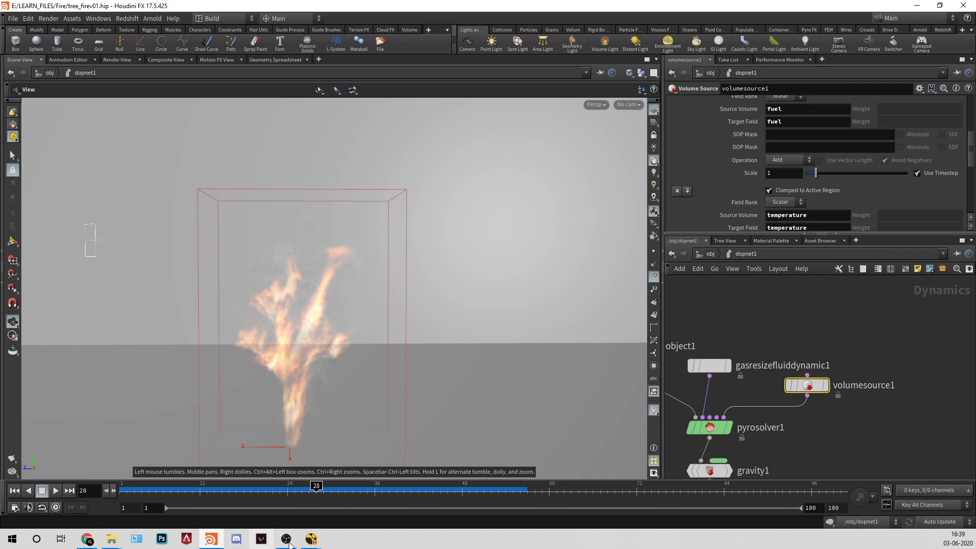
# Switch to Nuke, play back the composited fire sequence once more, and close Nuke without saving the script.
pyautogui.click(309, 541)
pyautogui.click(375, 481)
pyautogui.press('space')
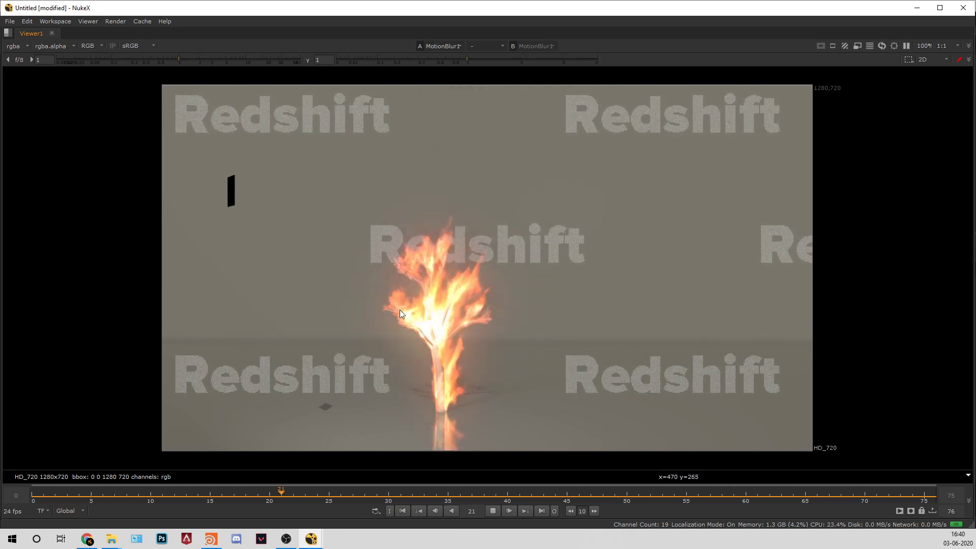
pyautogui.click(963, 8)
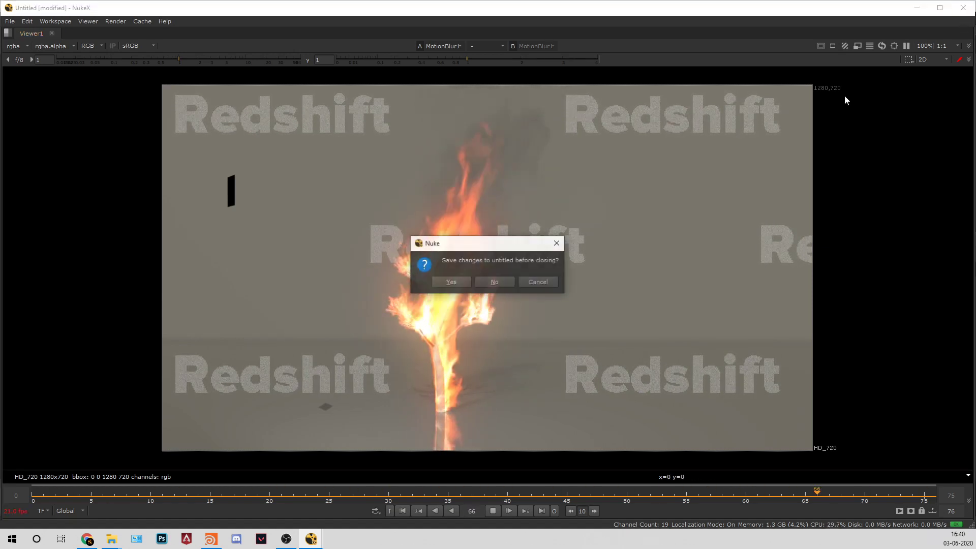
pyautogui.click(483, 283)
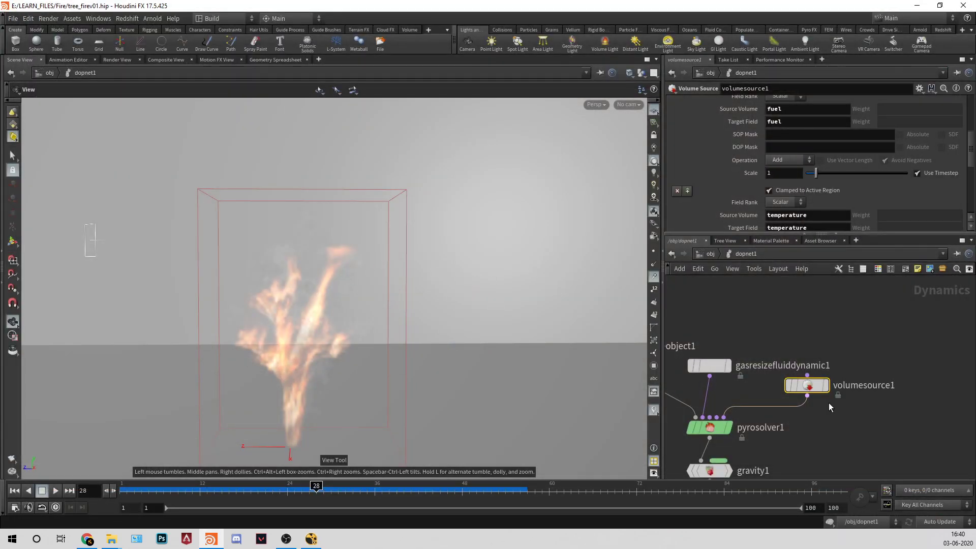
# Open the geo1 object from the object level and render frame 28 of the fire in the Redshift RenderView.
pyautogui.moveTo(850, 425); pyautogui.dragTo(936, 414, button='middle')
pyautogui.moveTo(724, 375); pyautogui.dragTo(887, 382, button='middle')
pyautogui.click(711, 255)
pyautogui.doubleClick(758, 422)
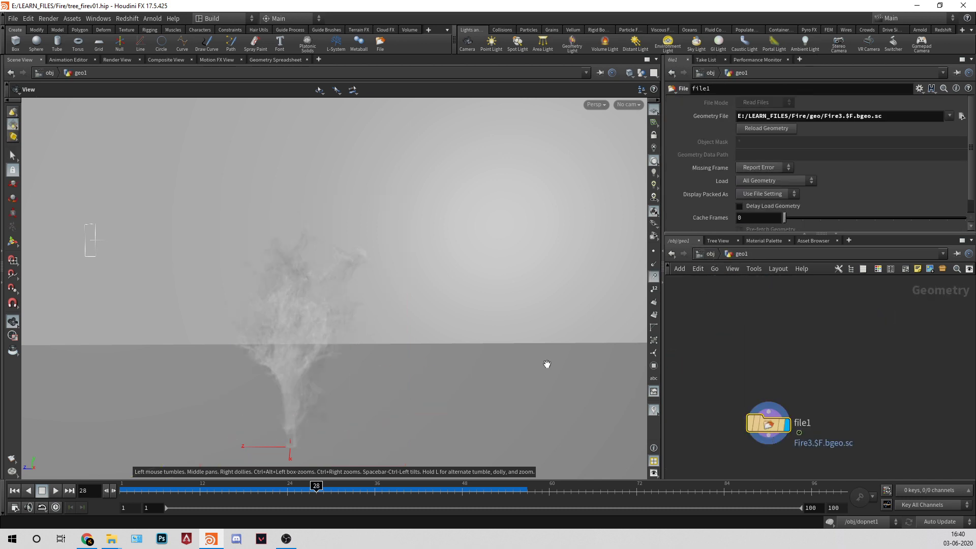
pyautogui.click(127, 18)
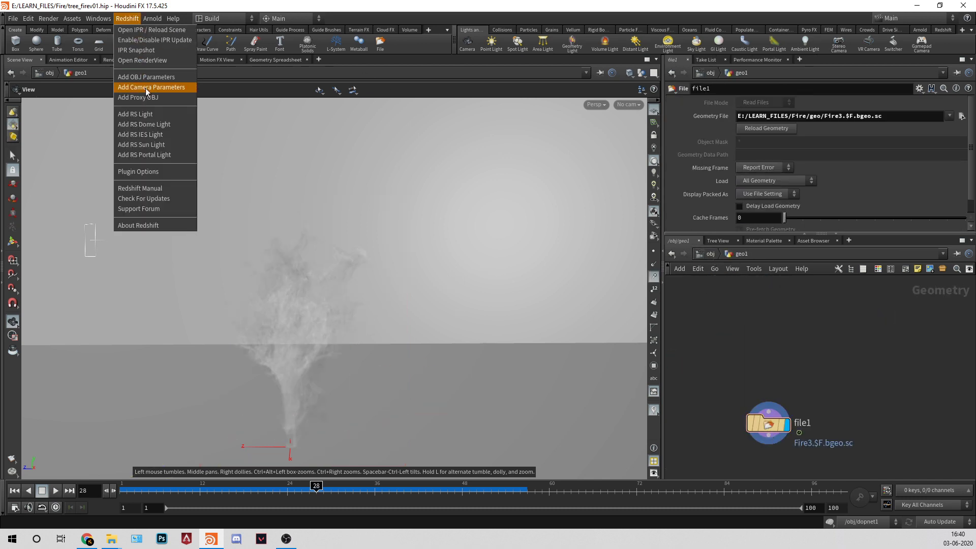
pyautogui.click(156, 61)
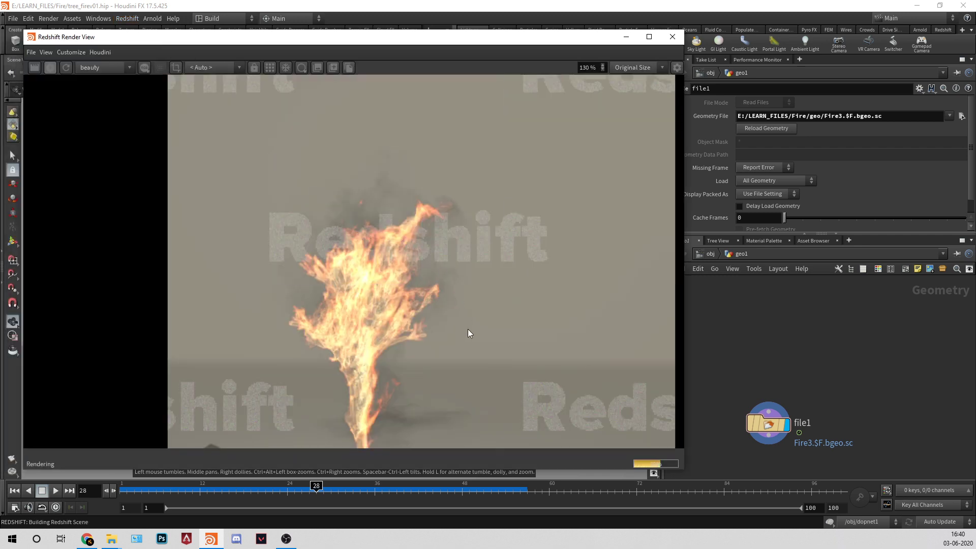
# Open rs_volume1 in the shop network, shift the emission ramp's upper points toward the end with yellow at 0.924335, and rerender.
pyautogui.click(763, 420)
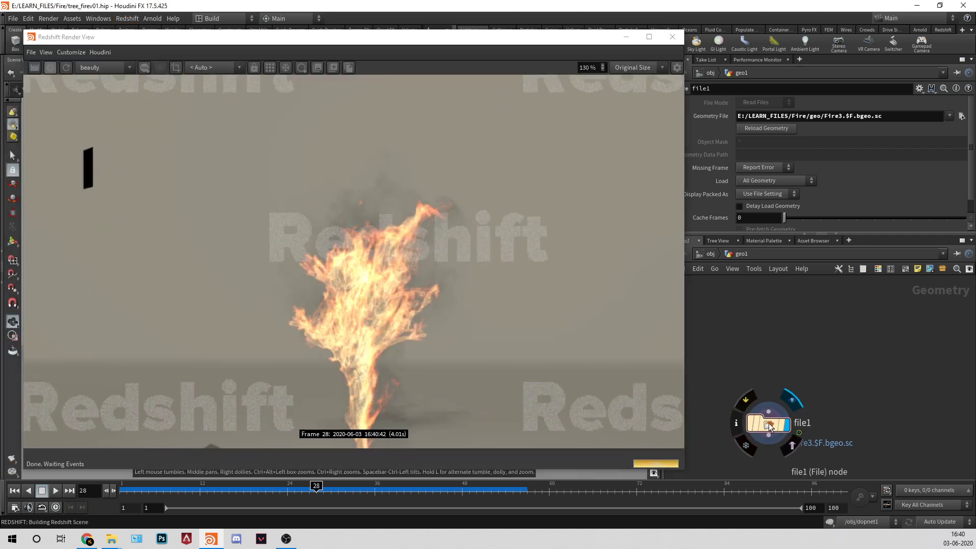
pyautogui.click(710, 253)
pyautogui.click(739, 258)
pyautogui.click(760, 324)
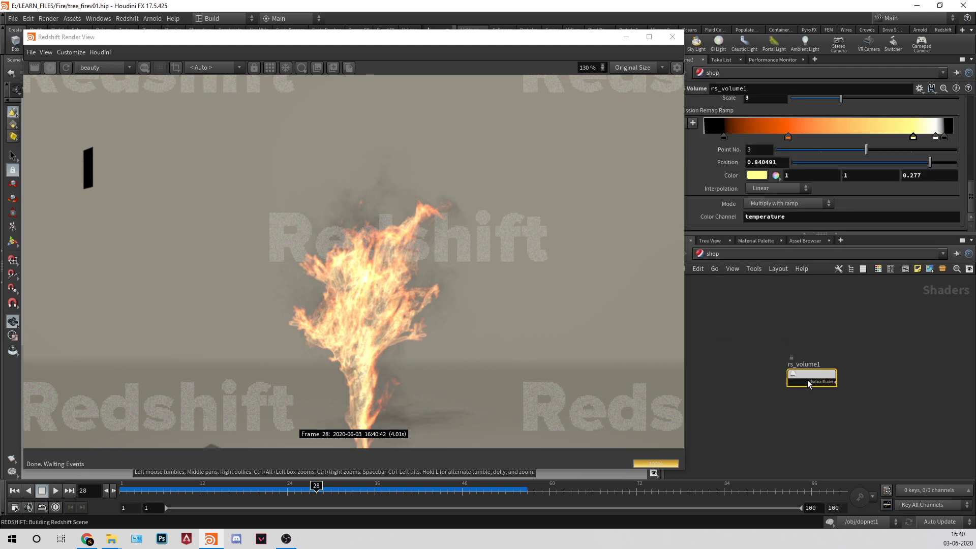
pyautogui.moveTo(772, 234); pyautogui.dragTo(774, 384)
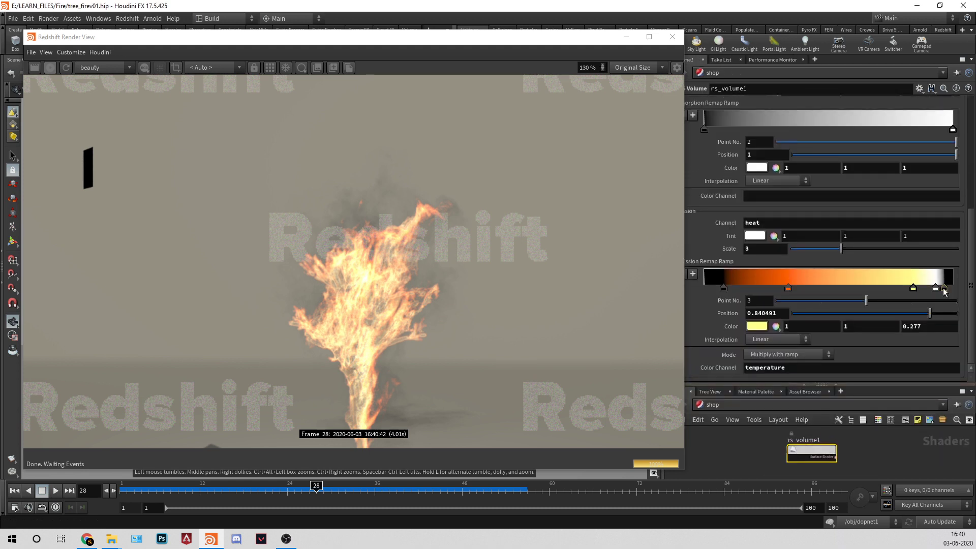
pyautogui.moveTo(943, 288); pyautogui.dragTo(947, 290)
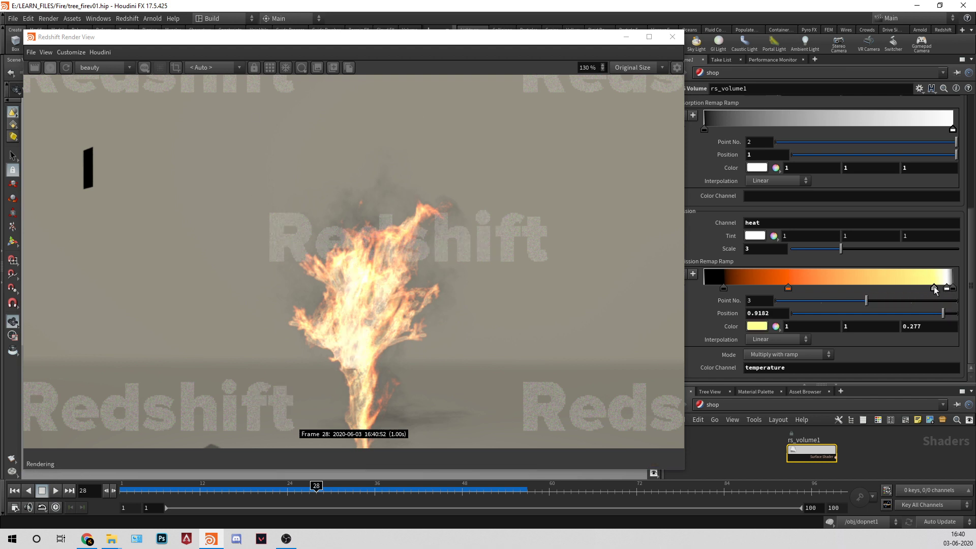
pyautogui.click(34, 70)
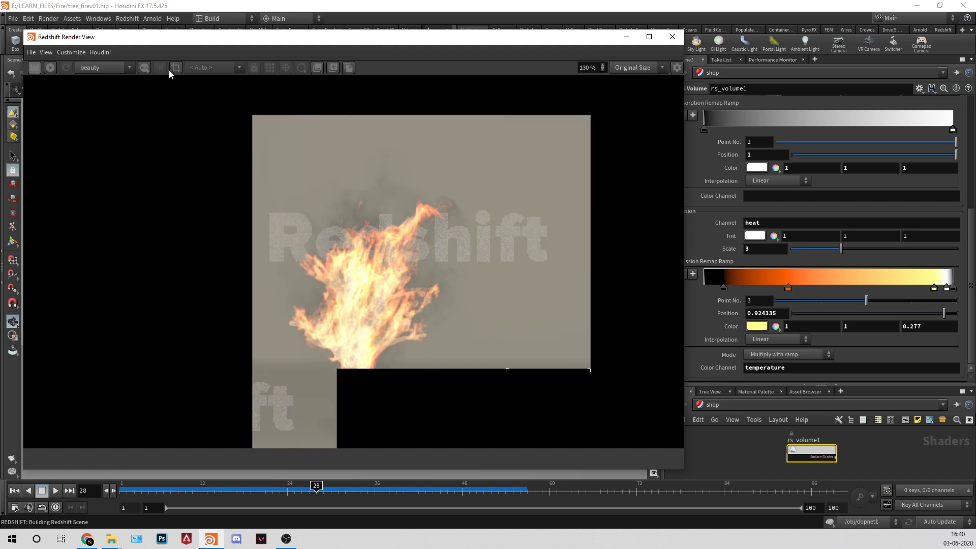
# Enable a crop region in the render view and tighten it around the burning tree.
pyautogui.click(176, 72)
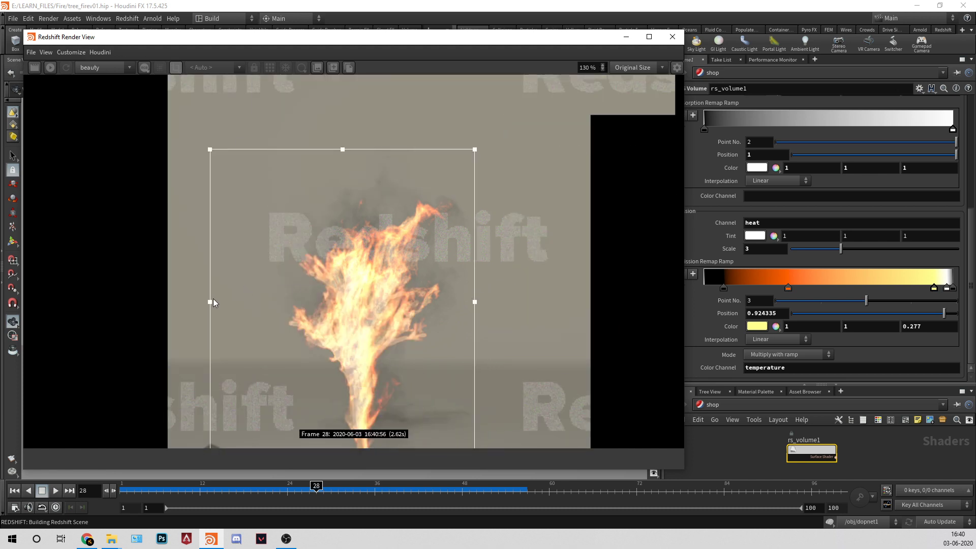
pyautogui.moveTo(213, 300); pyautogui.dragTo(248, 312)
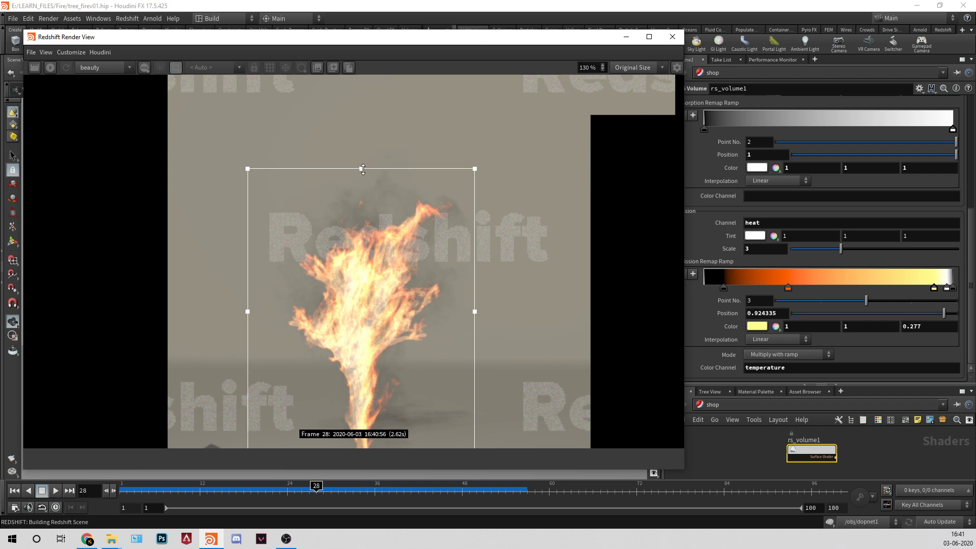
pyautogui.moveTo(254, 313); pyautogui.dragTo(269, 313)
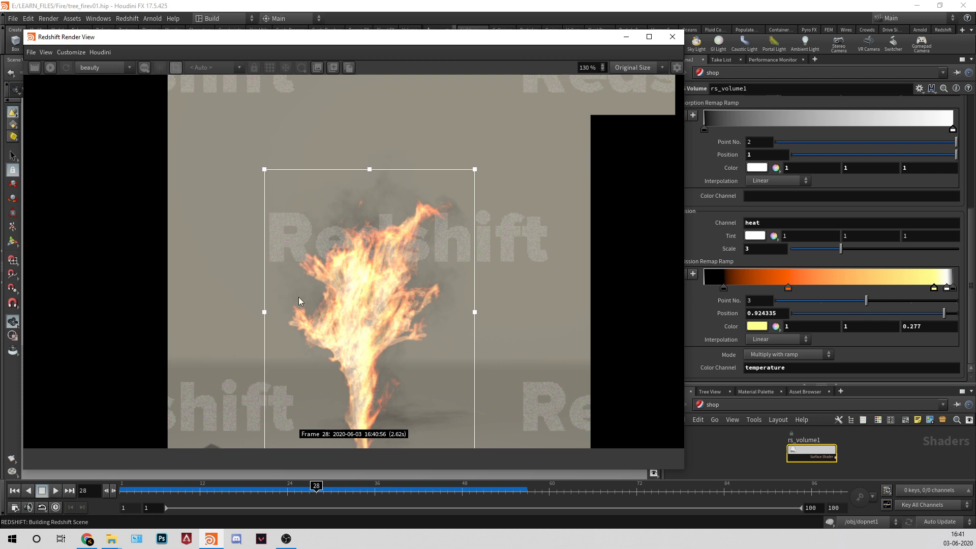
# Delete the black end point of the emission remap ramp, narrow the render view window, and rerender the cropped region.
pyautogui.click(954, 288)
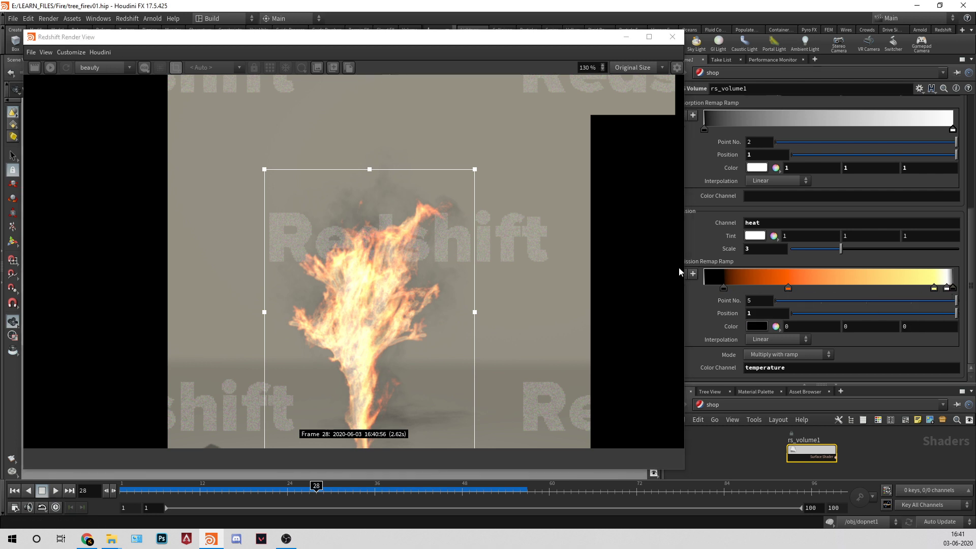
pyautogui.moveTo(684, 256); pyautogui.dragTo(654, 256)
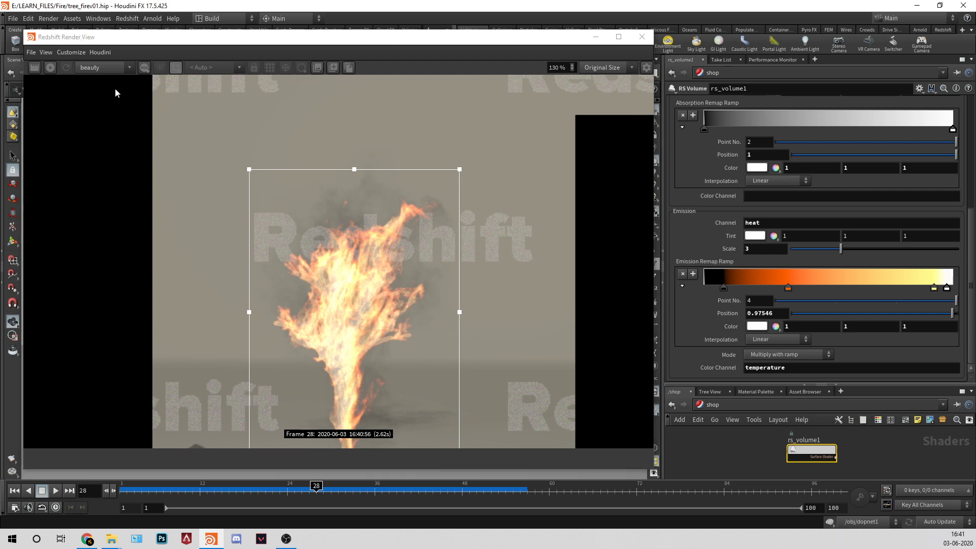
pyautogui.click(32, 69)
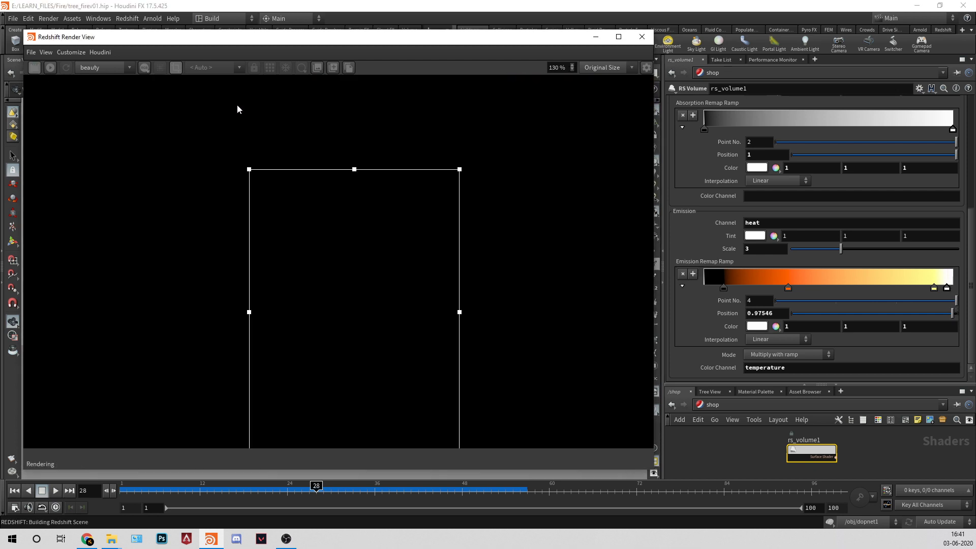
# Set the emission scale of rs_volume1 to 2 and rerender the cropped fire.
pyautogui.click(785, 248)
pyautogui.write('2')
pyautogui.press('Return')
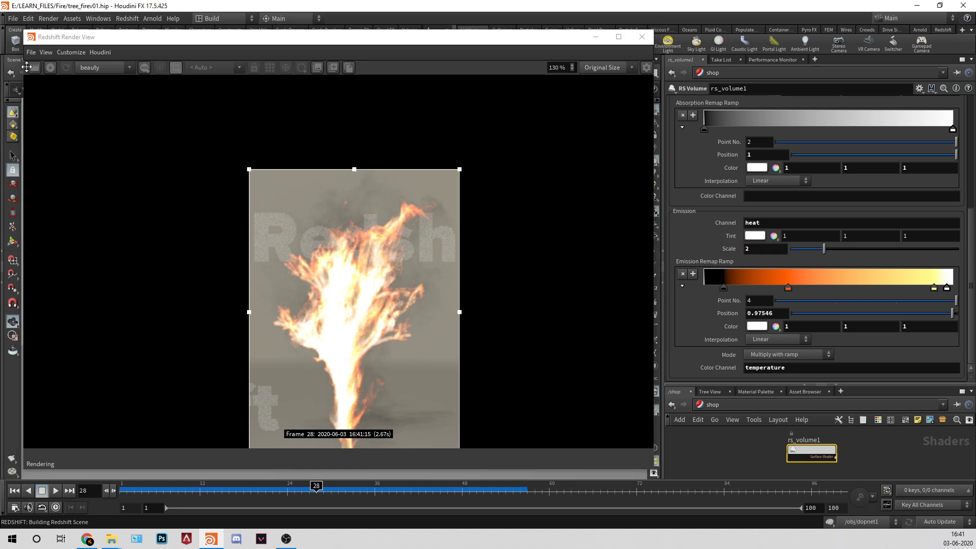
pyautogui.click(238, 124)
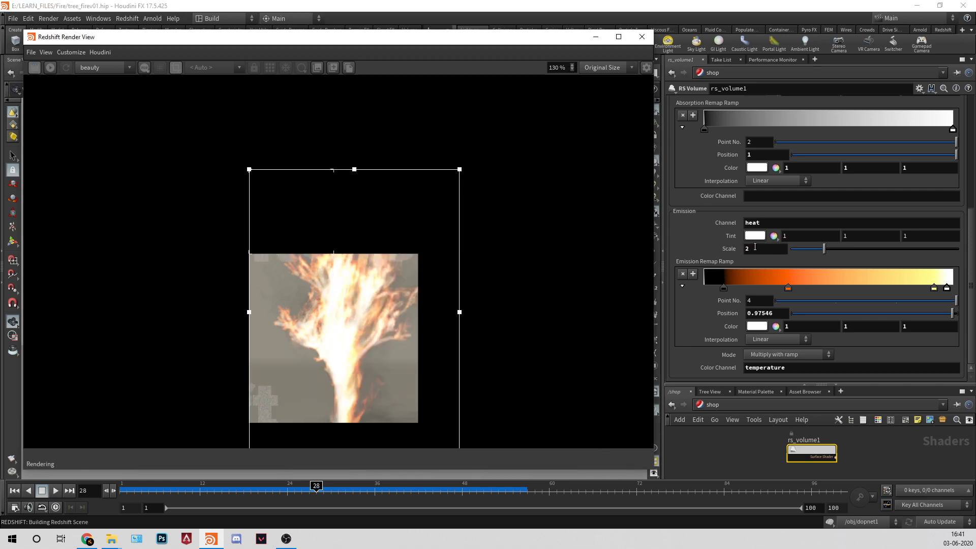
# Set the emission remap range's New Max to 1.2 in the advanced shader settings and rerender the fire.
pyautogui.scroll(3, 715, 120)
pyautogui.scroll(3, 715, 118)
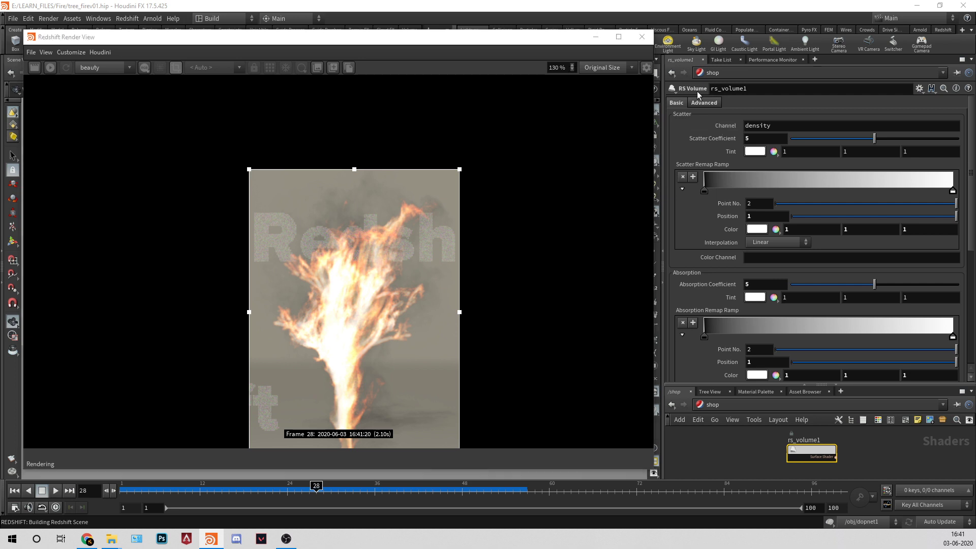
pyautogui.click(705, 103)
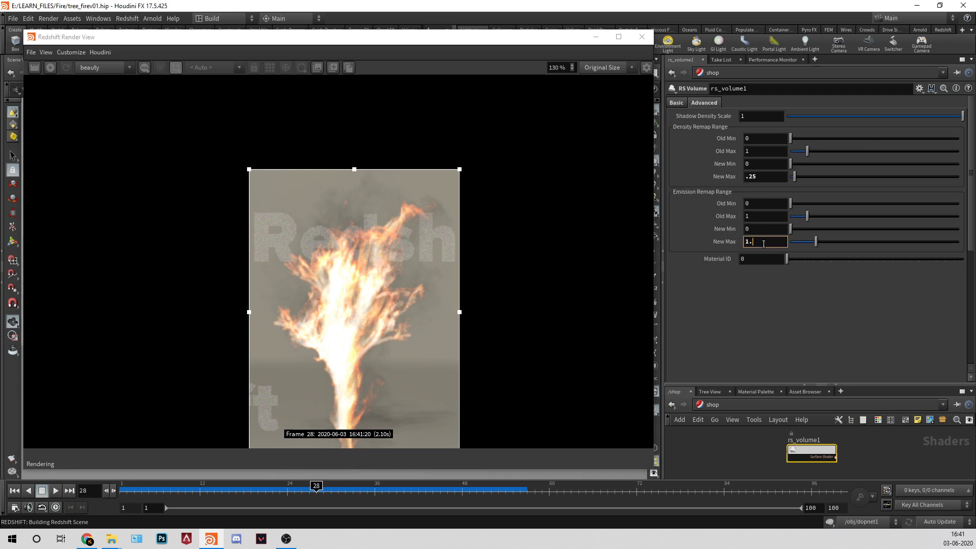
pyautogui.click(32, 70)
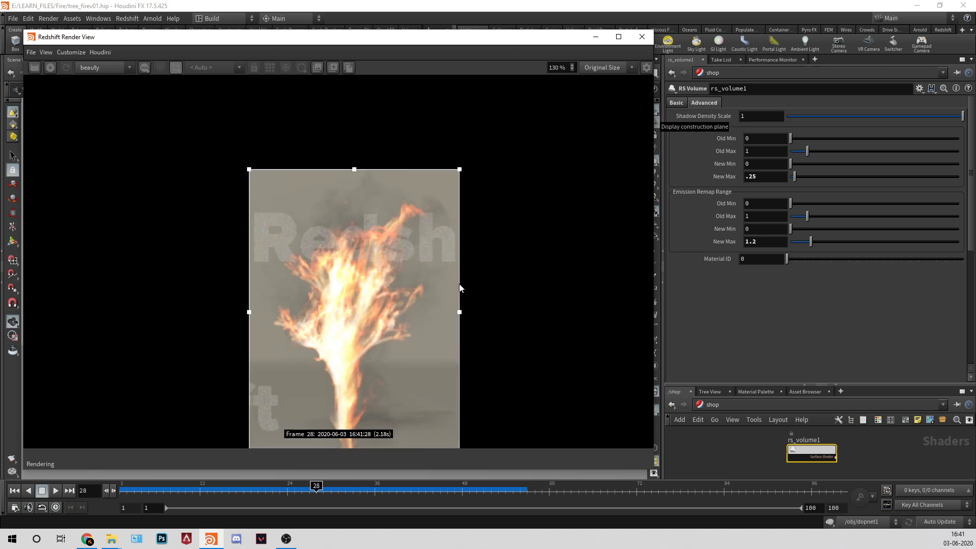
# Return to the basic settings of rs_volume1, close the Redshift Render View, and enlarge the network editor area.
pyautogui.click(678, 103)
pyautogui.scroll(-5, 733, 289)
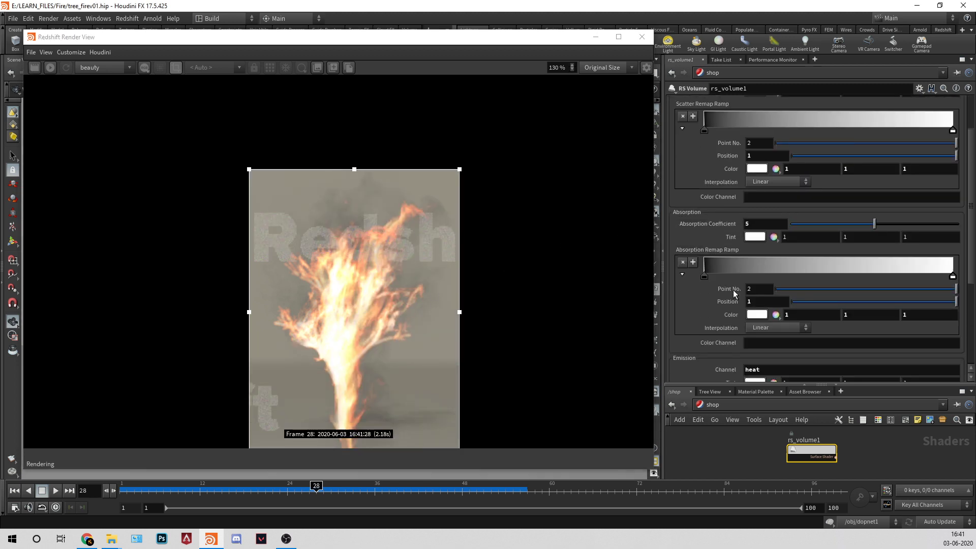
pyautogui.click(642, 37)
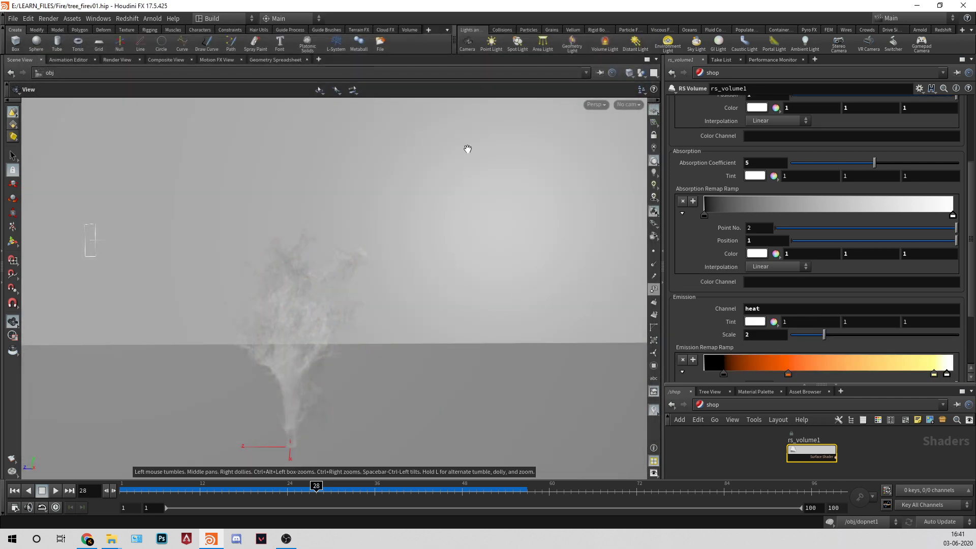
pyautogui.moveTo(758, 383); pyautogui.dragTo(737, 285)
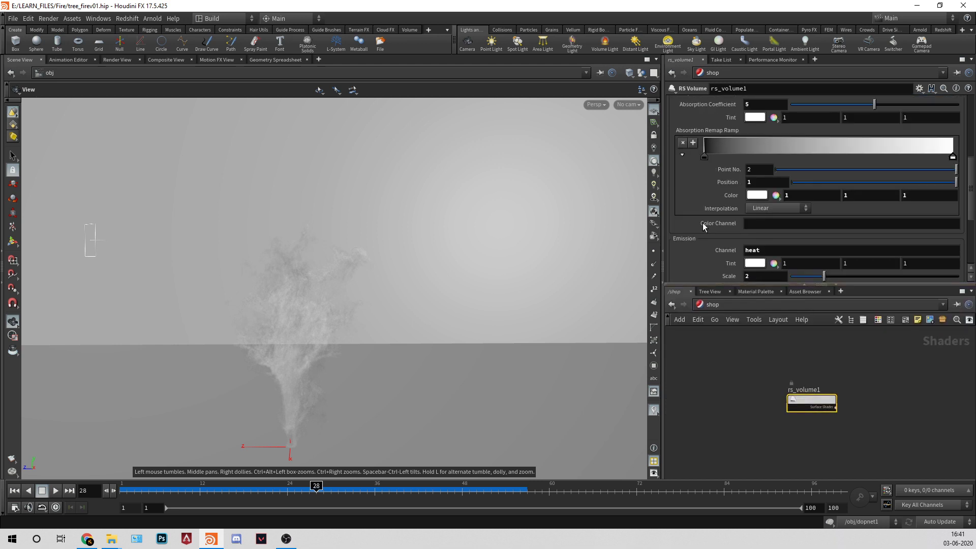